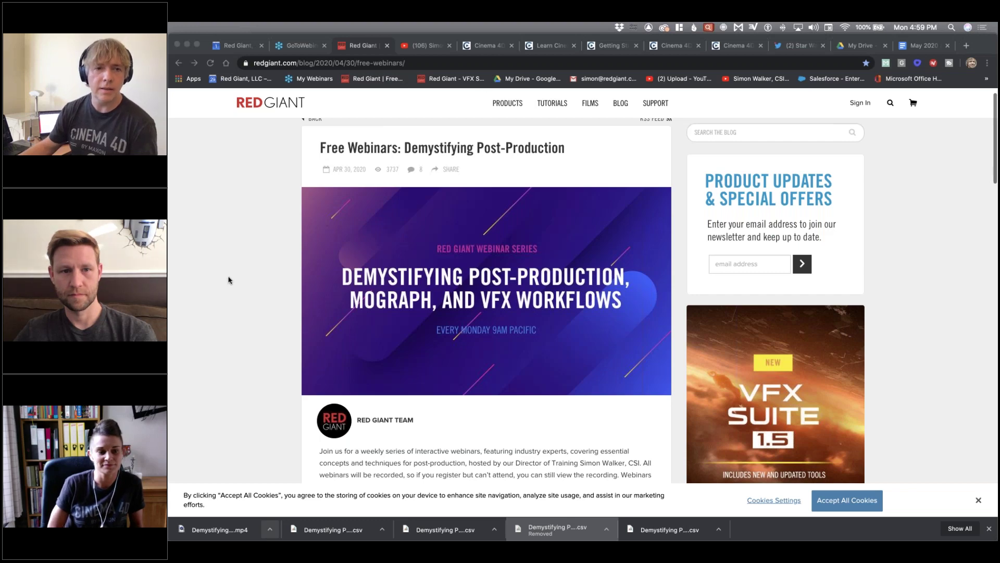
Review the May and June 2020 sessions listed in the free webinars blog post
{"action": "scroll", "coordinate": [229, 280], "scroll_direction": "down", "scroll_amount": 15}
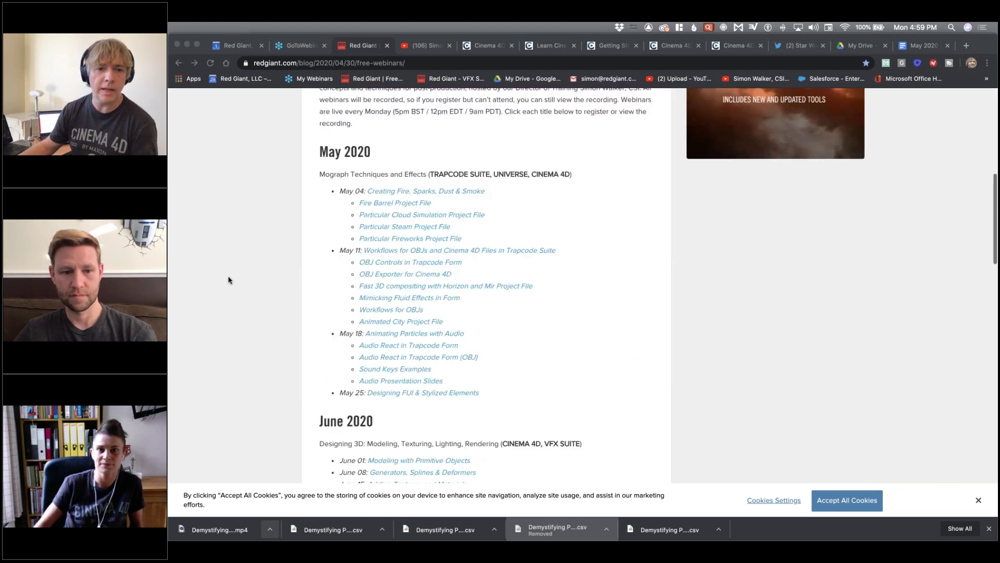
{"action": "scroll", "coordinate": [229, 280], "scroll_direction": "down", "scroll_amount": 3}
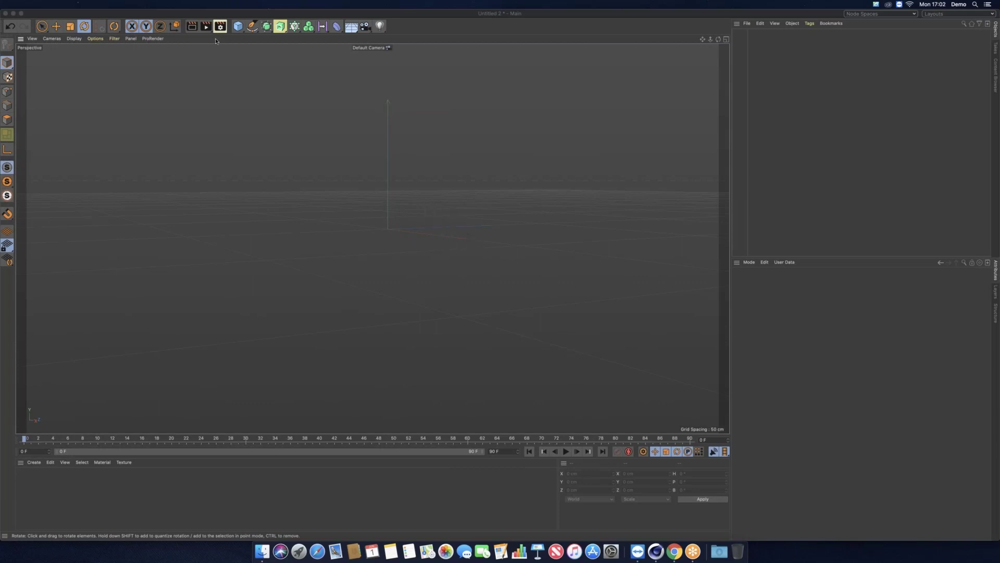
Switch to Cinema 4D, add a cube primitive, and move it about 7 cm up in Y and slightly along positive Z
{"action": "left_click", "coordinate": [56, 26]}
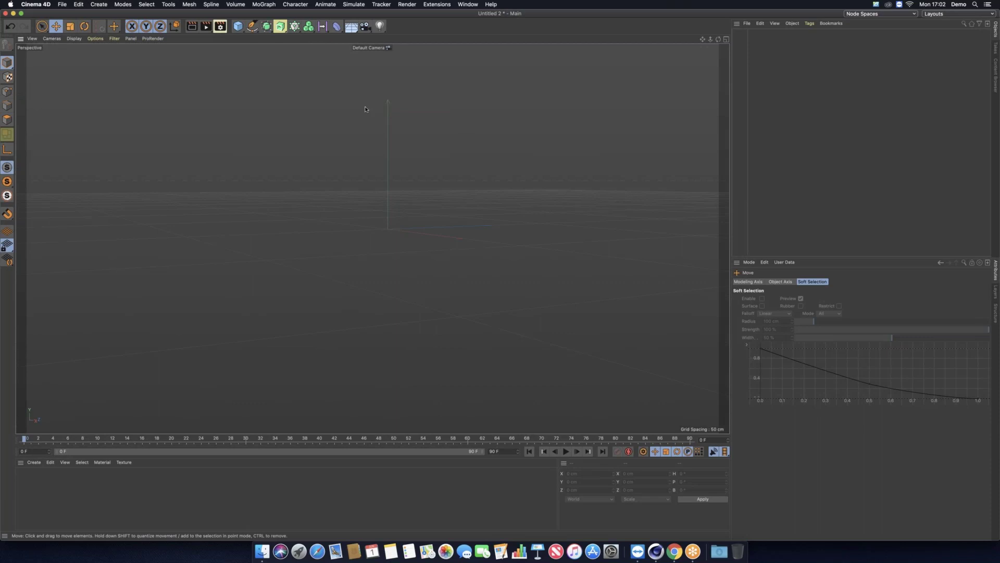
{"action": "left_click", "coordinate": [238, 30]}
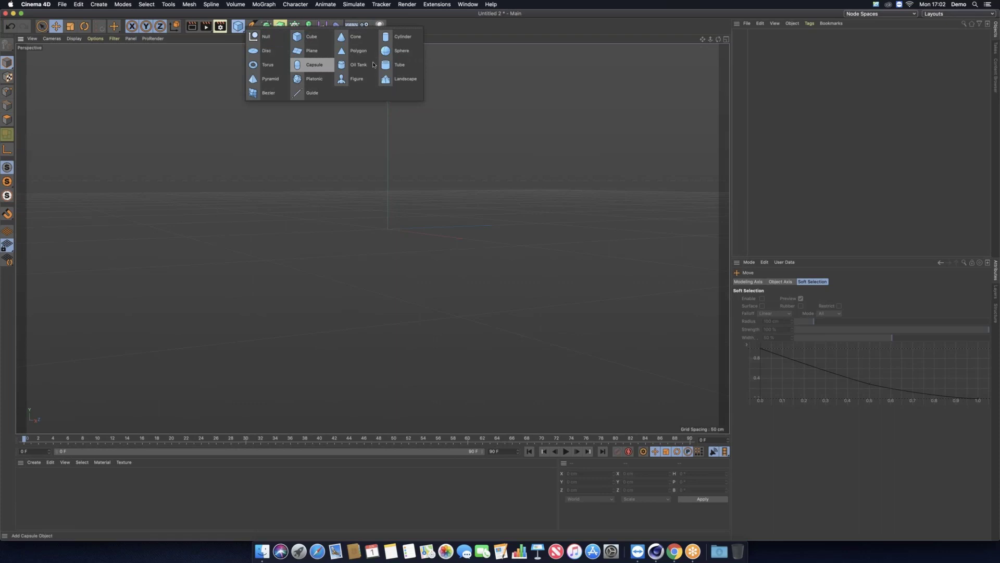
{"action": "left_click", "coordinate": [313, 37]}
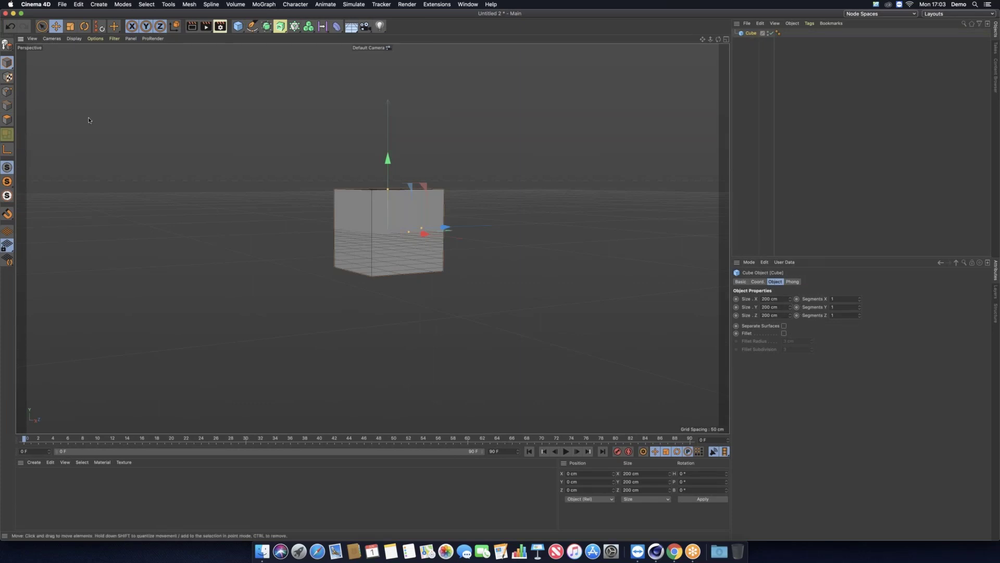
{"action": "left_click", "coordinate": [56, 28]}
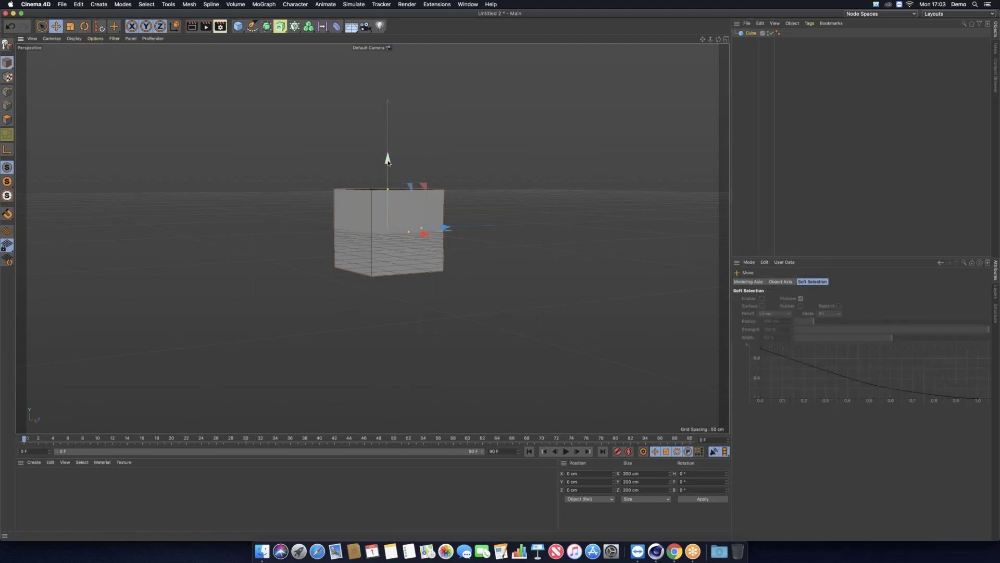
{"action": "left_click_drag", "start_coordinate": [388, 111], "coordinate": [387, 134]}
{"action": "left_click_drag", "start_coordinate": [451, 213], "coordinate": [482, 213]}
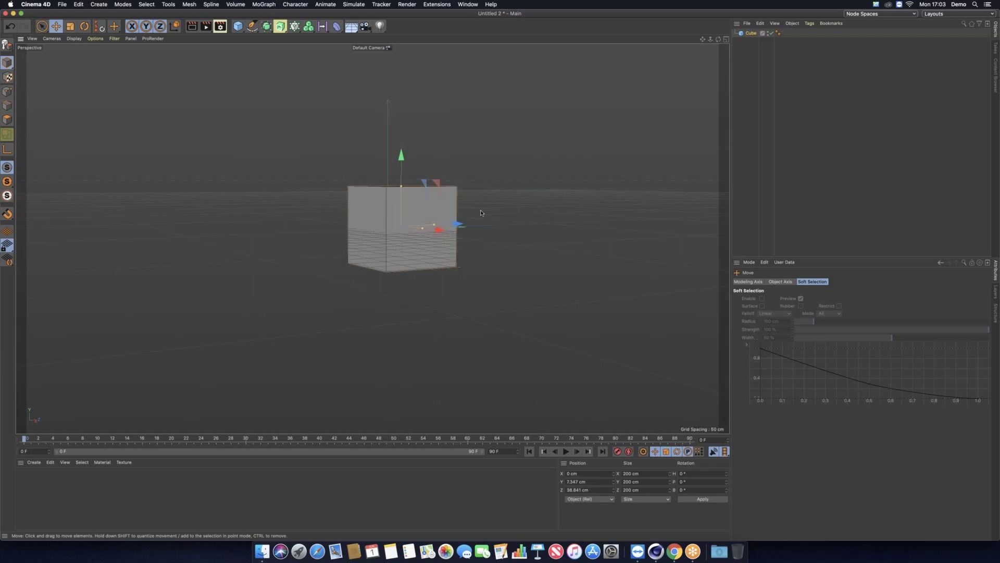
Scale the cube uniformly to about 320 cm per side, and stretch its height to about 566 cm
{"action": "left_click", "coordinate": [70, 26]}
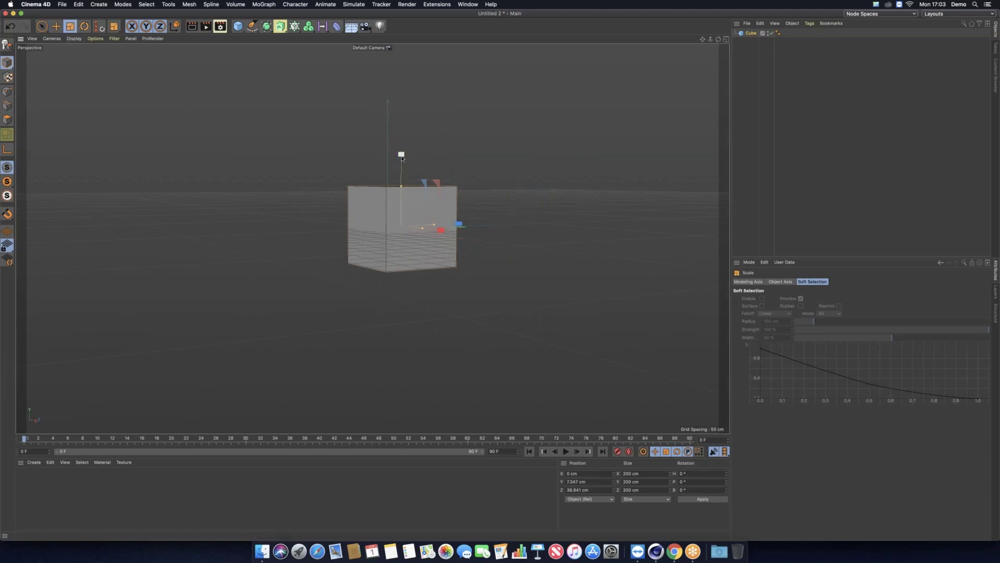
{"action": "left_click_drag", "start_coordinate": [401, 156], "coordinate": [402, 104]}
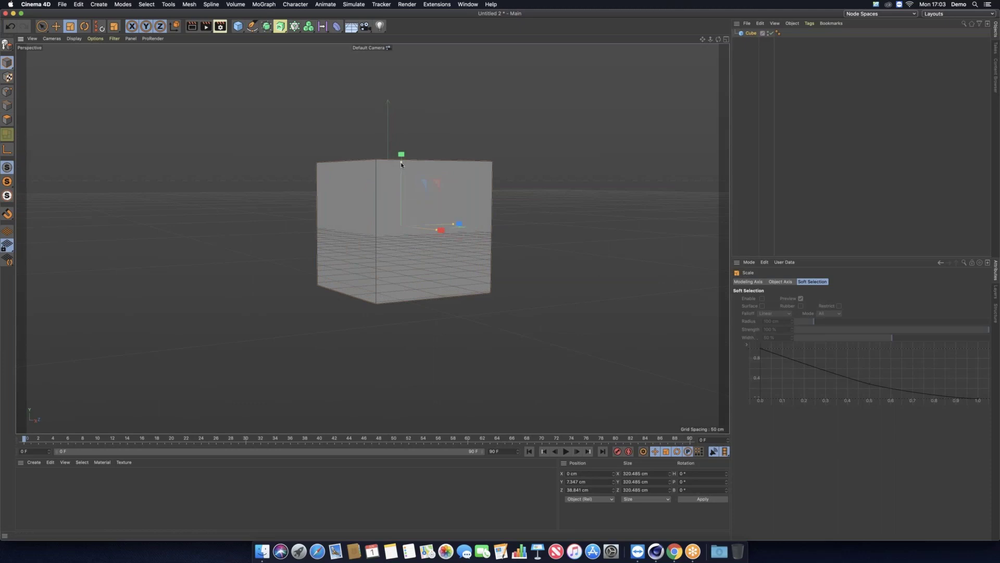
{"action": "left_click_drag", "start_coordinate": [402, 162], "coordinate": [404, 113]}
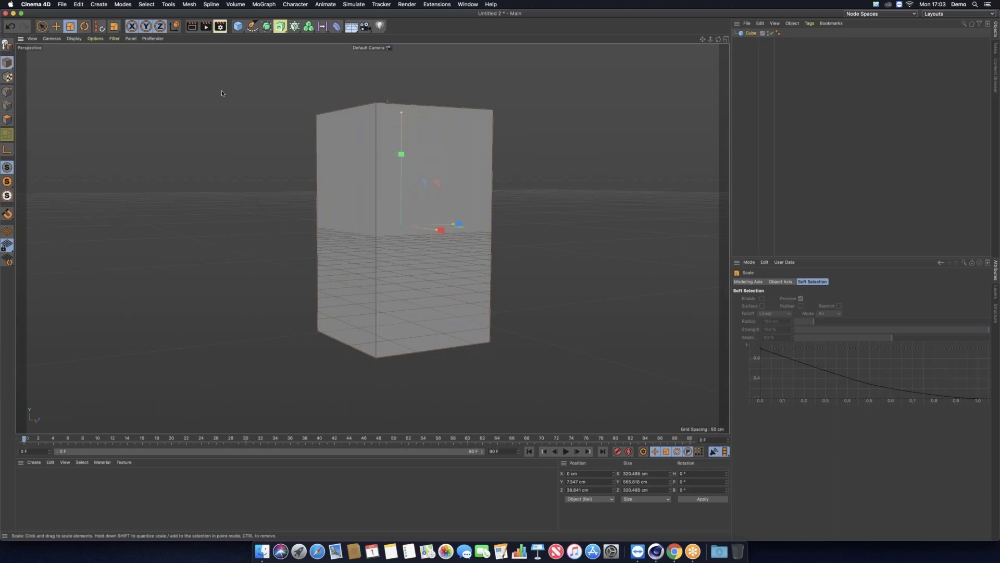
Rotate the stretched cube about 6° around its vertical axis
{"action": "left_click", "coordinate": [84, 26]}
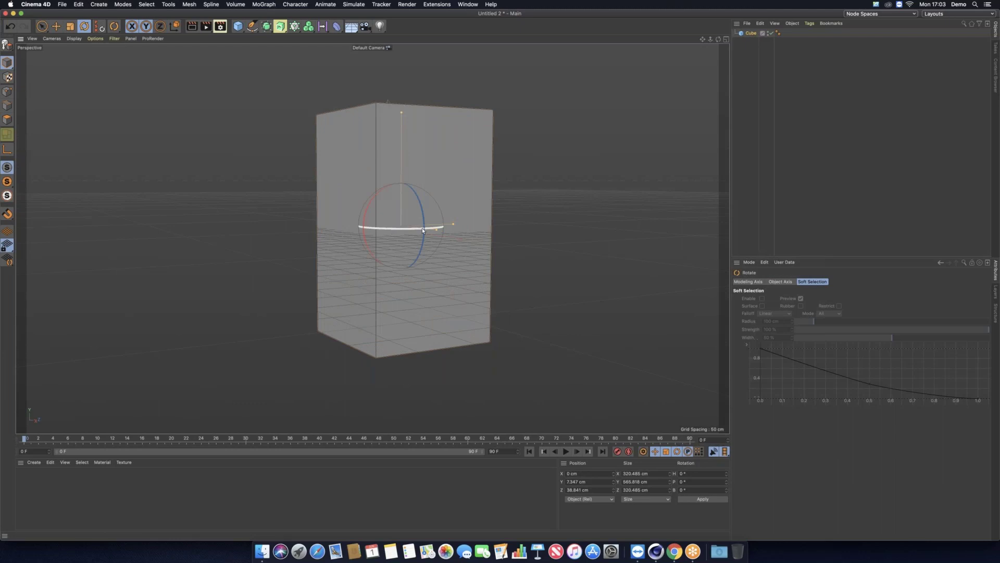
{"action": "left_click_drag", "start_coordinate": [422, 229], "coordinate": [399, 230]}
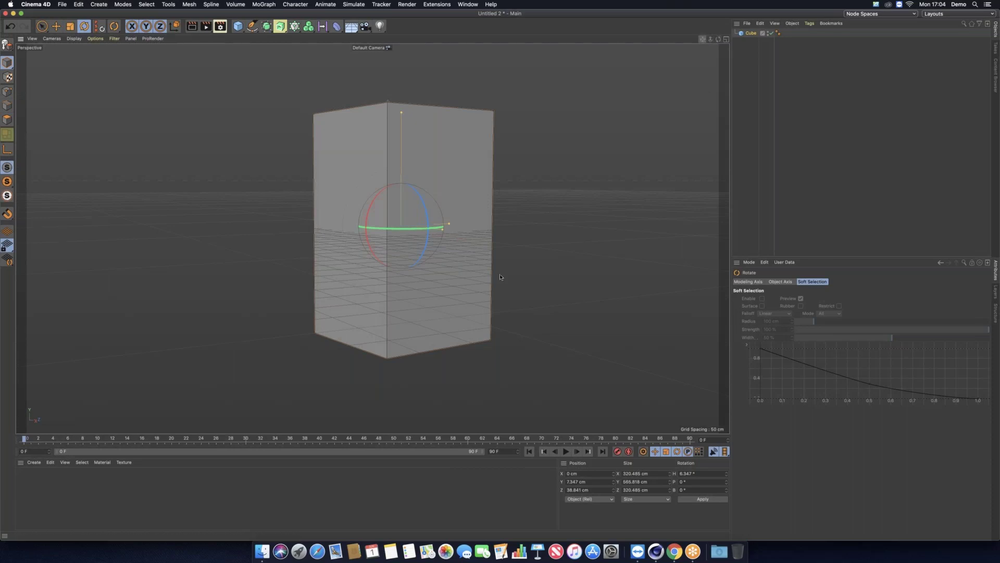
Examine the stretched cube from several angles and distances, including from above
{"action": "middle_click_drag", "start_coordinate": [500, 275], "coordinate": [604, 271], "text": "alt"}
{"action": "right_click_drag", "start_coordinate": [500, 274], "coordinate": [521, 276], "text": "alt"}
{"action": "mouse_move", "coordinate": [500, 277]}
{"action": "left_mouse_down", "text": "alt"}
{"action": "mouse_move", "coordinate": [542, 277]}
{"action": "mouse_move", "coordinate": [485, 277]}
{"action": "mouse_move", "coordinate": [484, 260]}
{"action": "mouse_move", "coordinate": [493, 276]}
{"action": "left_mouse_up", "text": "alt"}
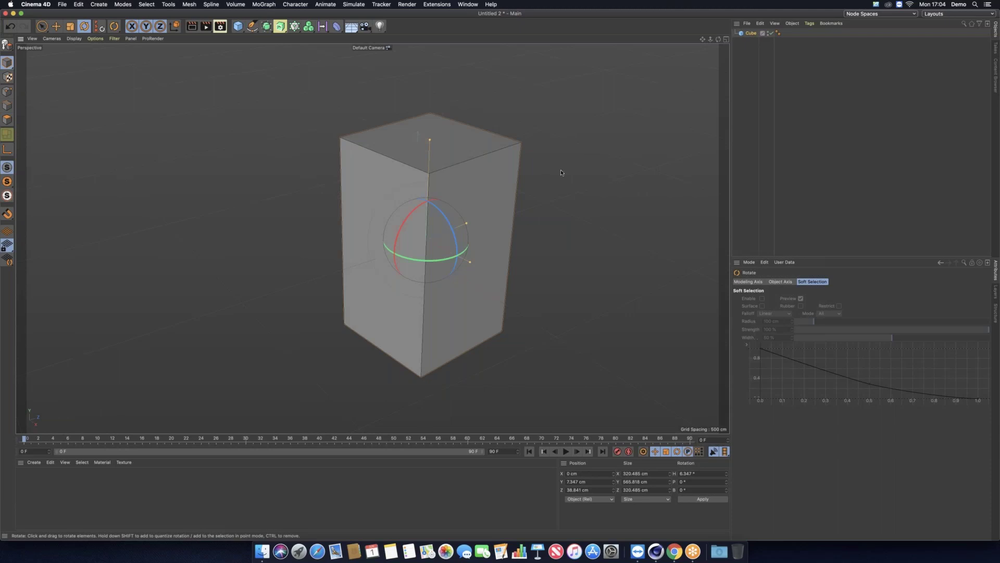
{"action": "left_click_drag", "start_coordinate": [540, 167], "coordinate": [511, 178], "text": "alt"}
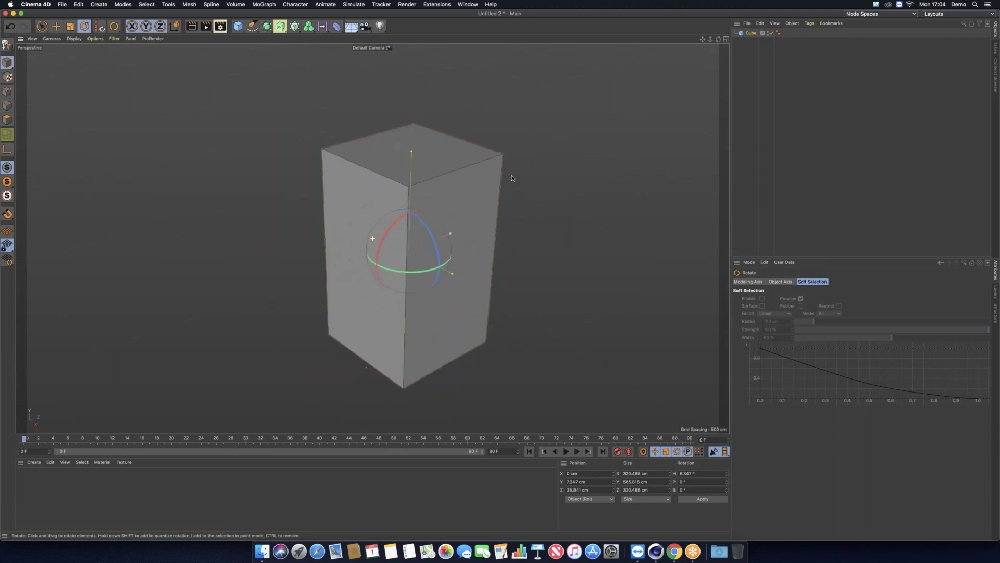
{"action": "middle_click_drag", "start_coordinate": [512, 176], "coordinate": [514, 186], "text": "alt"}
{"action": "mouse_move", "coordinate": [391, 185]}
{"action": "right_mouse_down", "text": "alt"}
{"action": "mouse_move", "coordinate": [492, 193]}
{"action": "mouse_move", "coordinate": [385, 193]}
{"action": "right_mouse_up", "text": "alt"}
{"action": "scroll", "coordinate": [378, 191], "scroll_direction": "down", "scroll_amount": 5}
{"action": "left_click_drag", "start_coordinate": [377, 191], "coordinate": [413, 185], "text": "alt"}
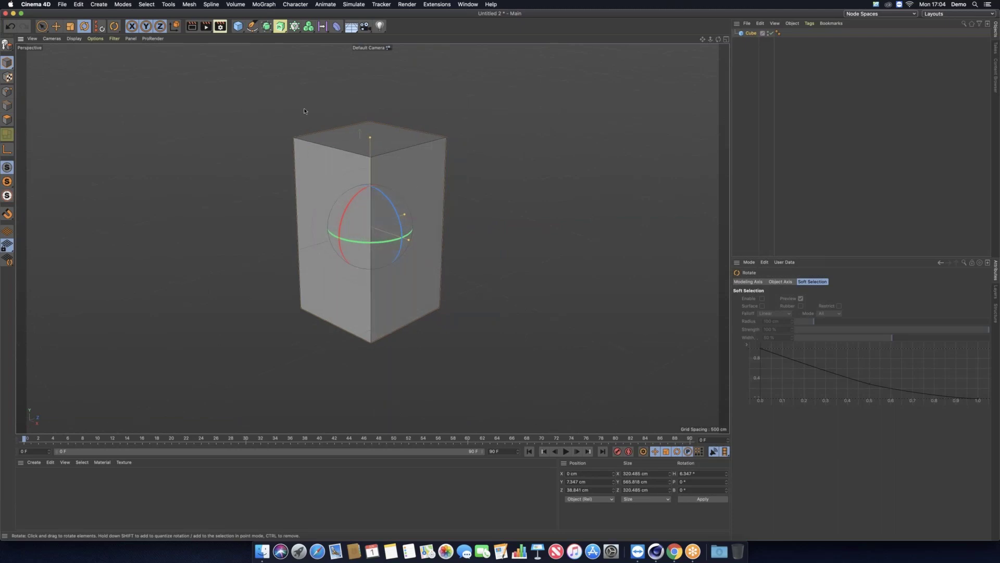
Cycle through the Move, Rotate and Scale tools, ending with Scale active
{"action": "key", "text": "e"}
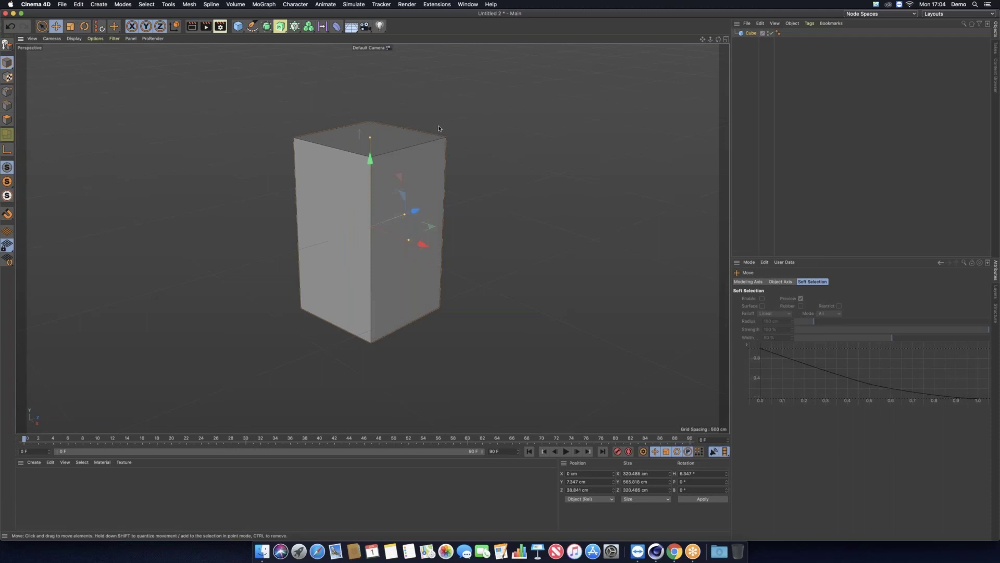
{"action": "key", "text": "r"}
{"action": "key", "text": "t"}
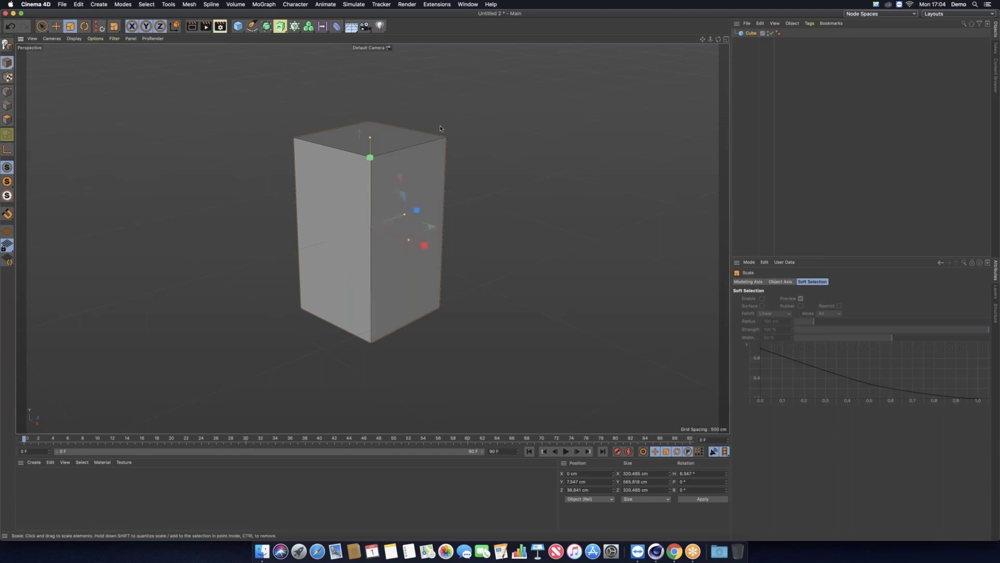
{"action": "left_click", "coordinate": [467, 4]}
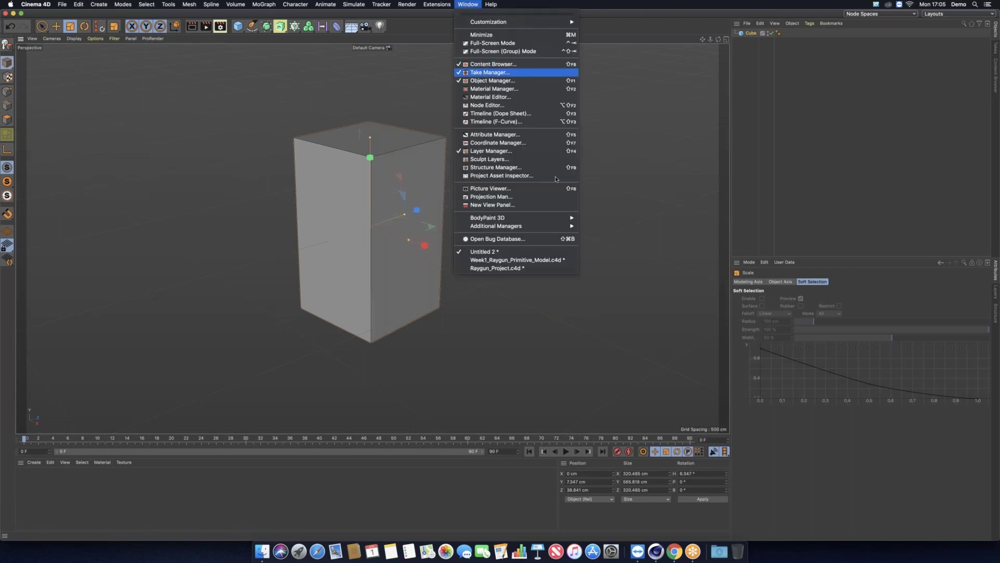
{"action": "left_click", "coordinate": [650, 180]}
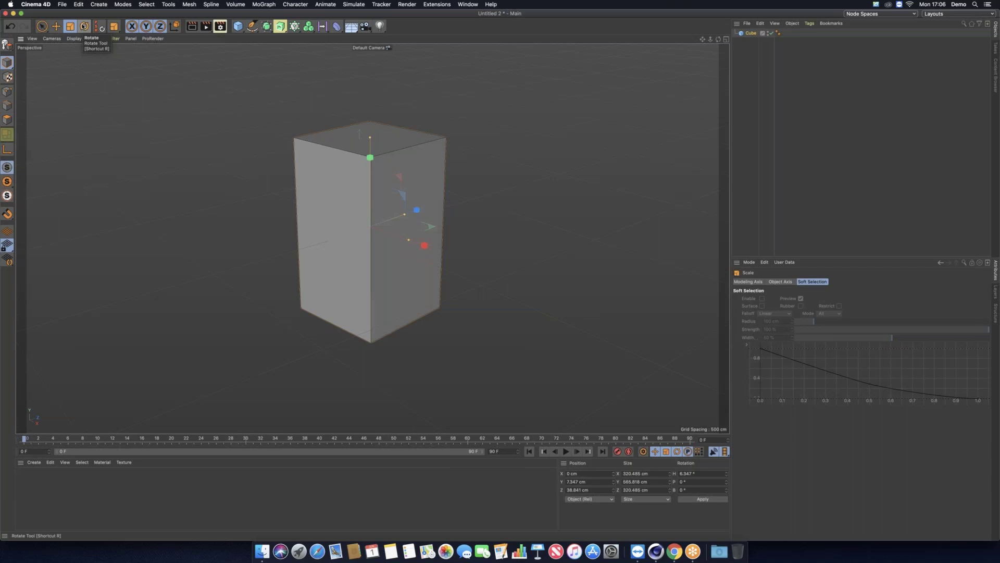
{"action": "left_click", "coordinate": [73, 39]}
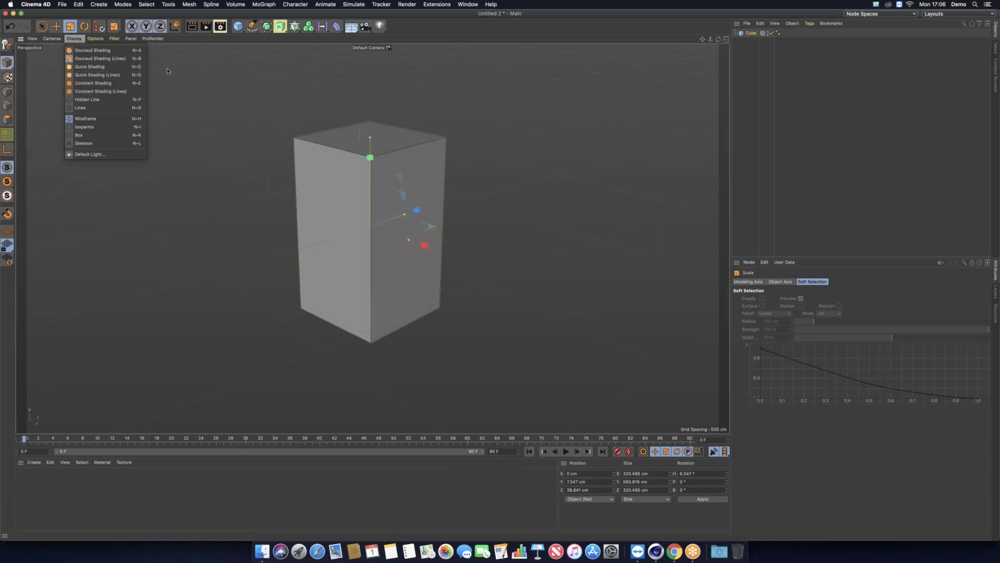
{"action": "left_click", "coordinate": [189, 70]}
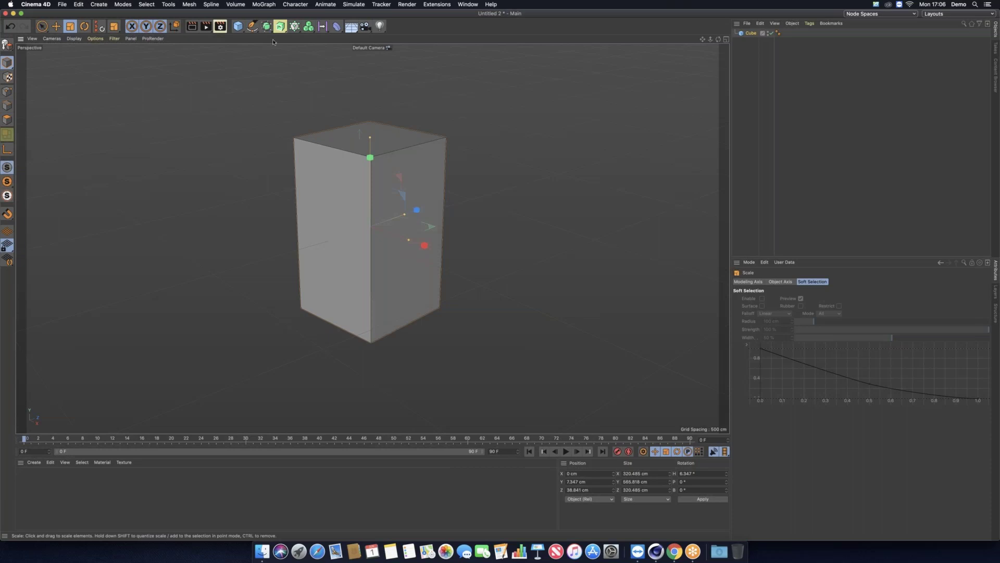
View the open Raygun_Project.c4d and Week1_Raygun_Primitive_Model.c4d projects, and return to the Untitled 2 project
{"action": "left_click", "coordinate": [467, 5]}
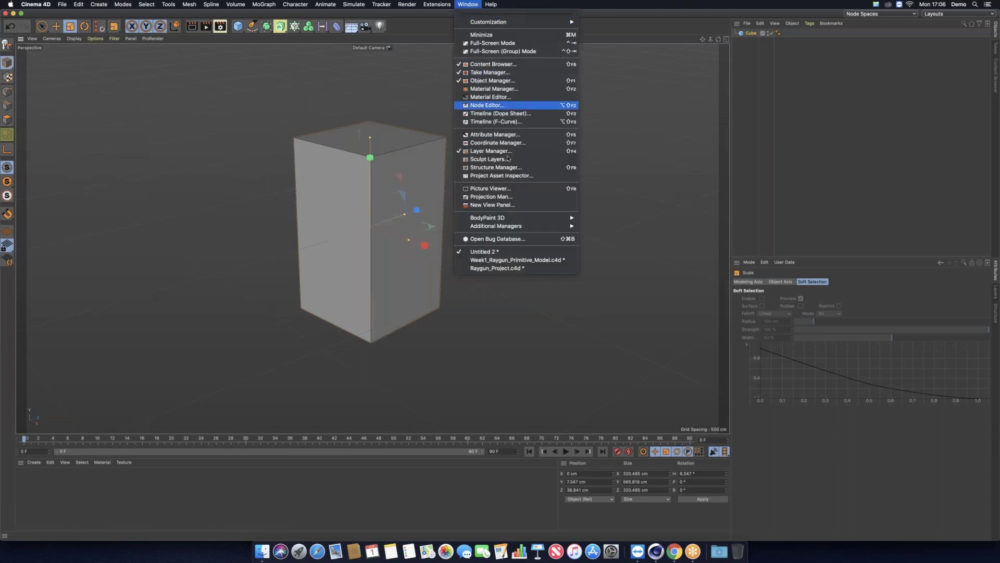
{"action": "left_click", "coordinate": [511, 269]}
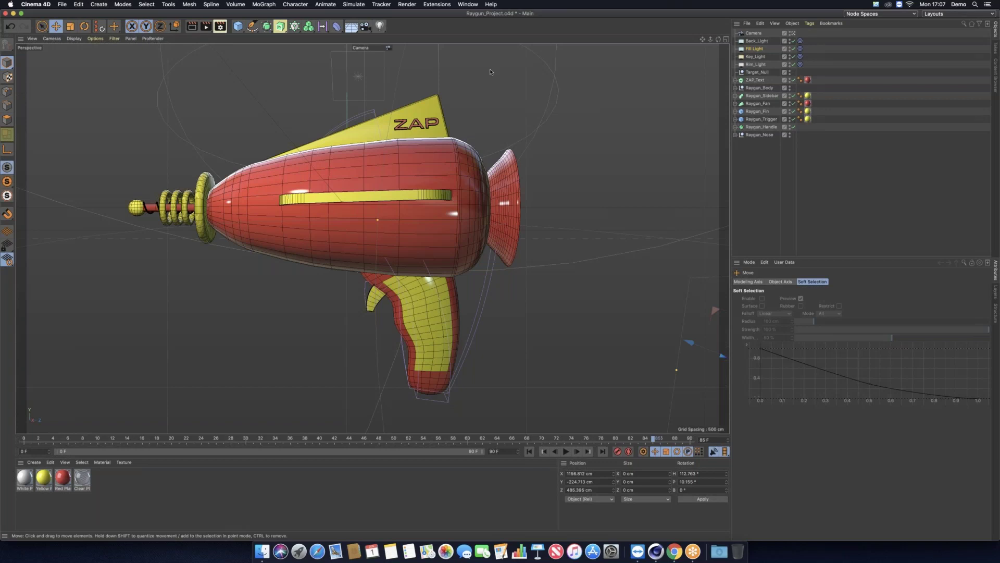
{"action": "left_click", "coordinate": [468, 4]}
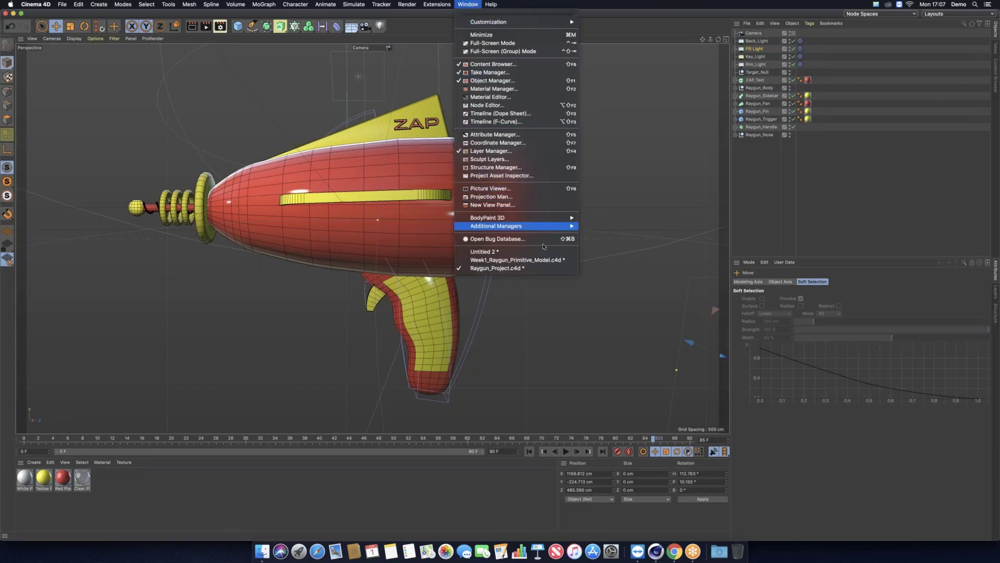
{"action": "left_click", "coordinate": [541, 260]}
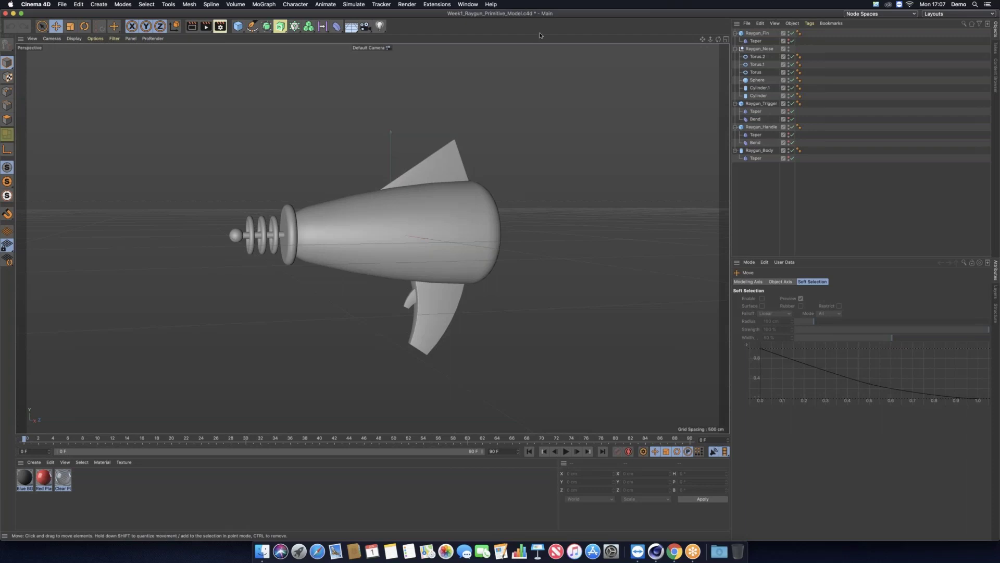
{"action": "left_click", "coordinate": [471, 5]}
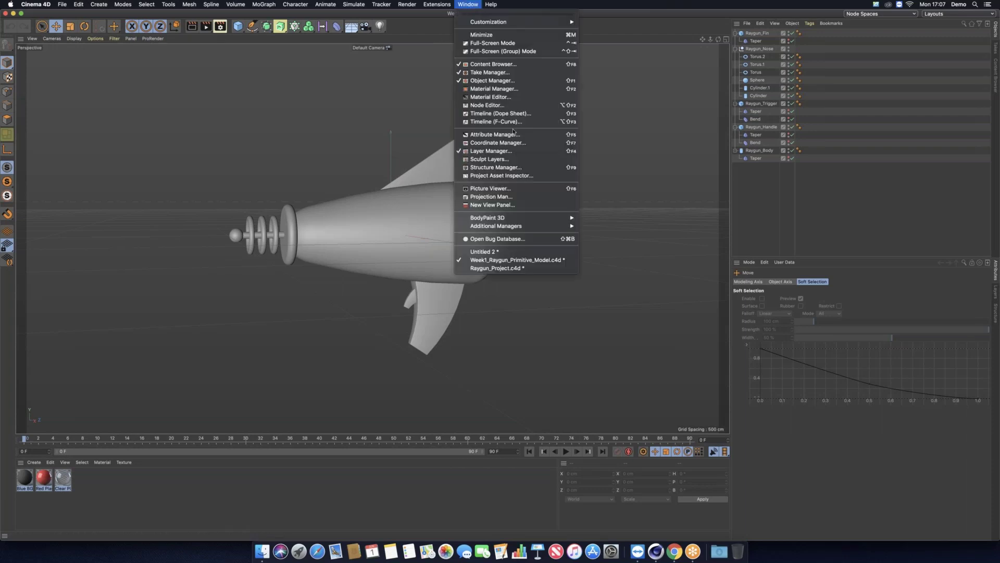
{"action": "left_click", "coordinate": [523, 253]}
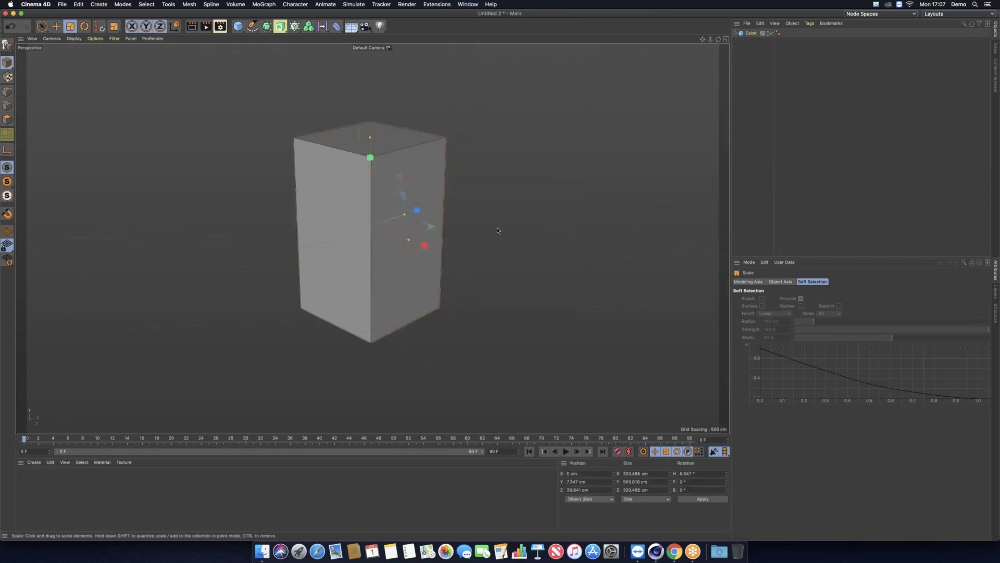
Delete the cube and save the empty project in Documents as Raygun_Webinar_Demo
{"action": "key", "text": "Delete"}
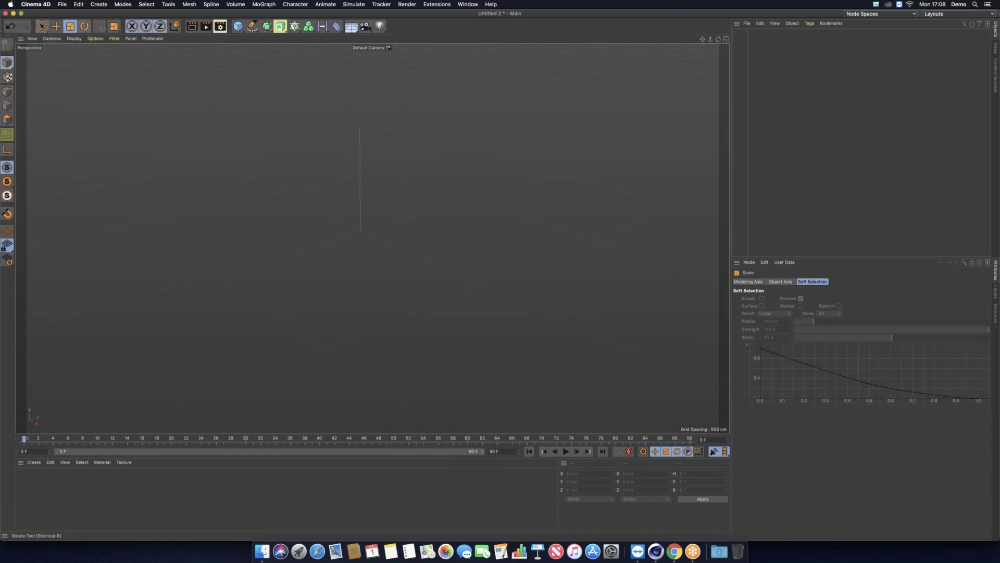
{"action": "left_click", "coordinate": [63, 6]}
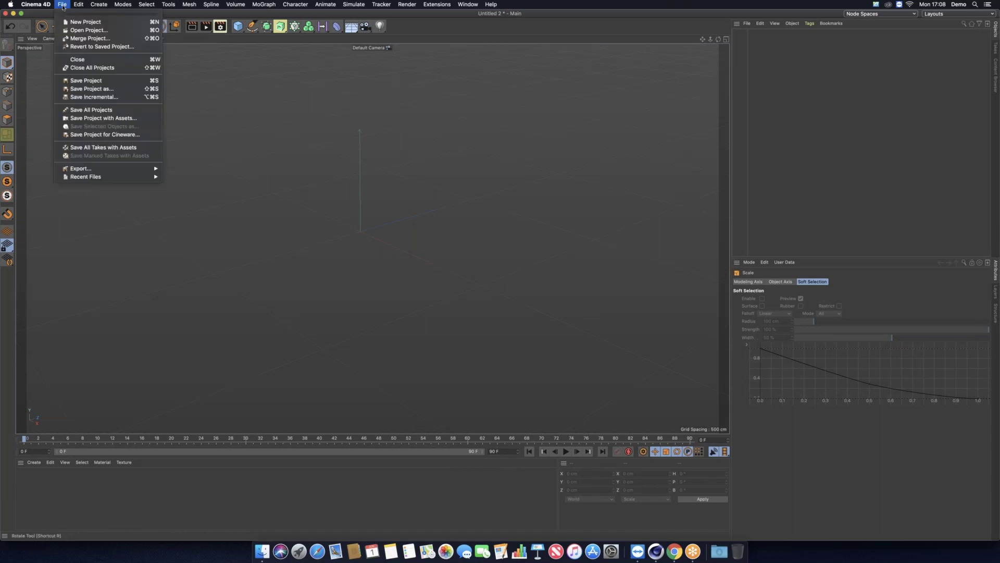
{"action": "left_click", "coordinate": [113, 80]}
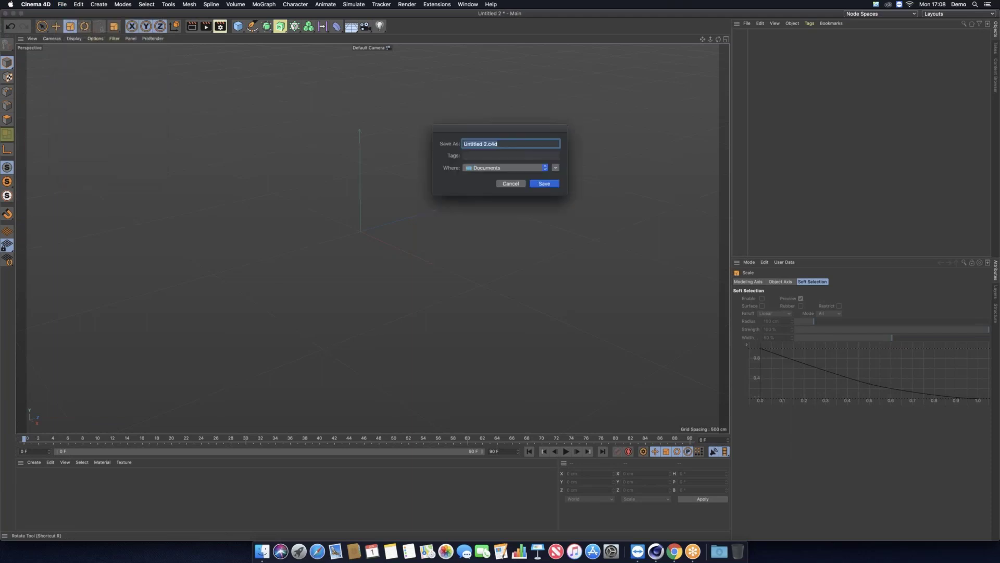
{"action": "type", "text": "Raygun_Webinar_Demo"}
{"action": "left_click", "coordinate": [545, 183]}
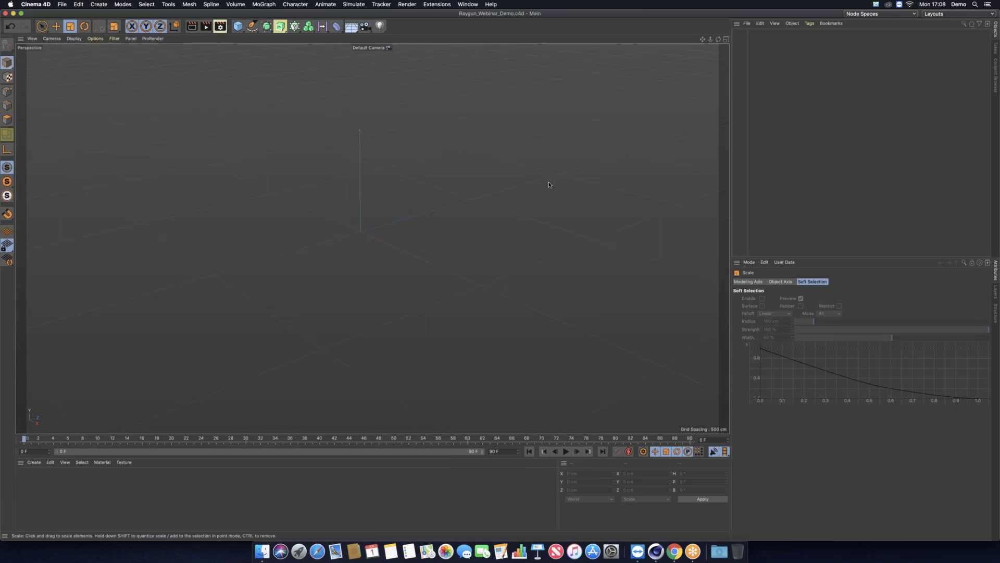
Look over the reference raygun in Week1_Raygun_Primitive_Model.c4d, and return to Raygun_Webinar_Demo.c4d
{"action": "left_click", "coordinate": [470, 5]}
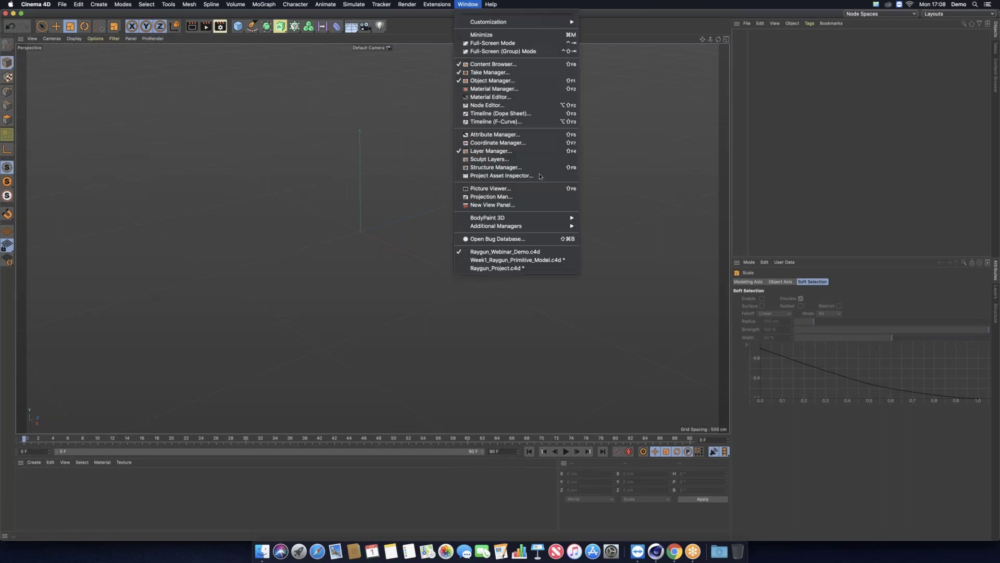
{"action": "left_click", "coordinate": [561, 260]}
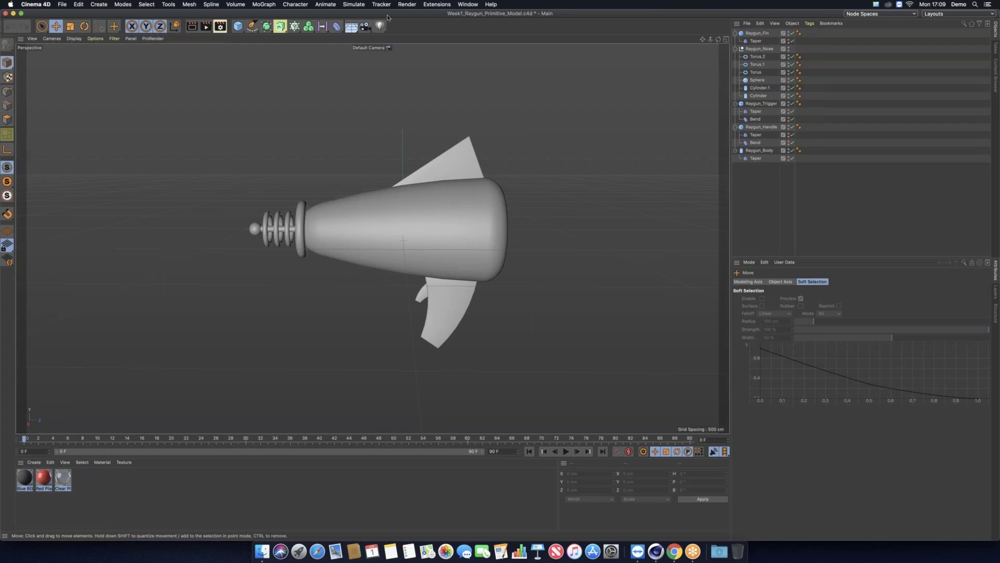
{"action": "left_click", "coordinate": [466, 5]}
{"action": "left_click", "coordinate": [517, 252]}
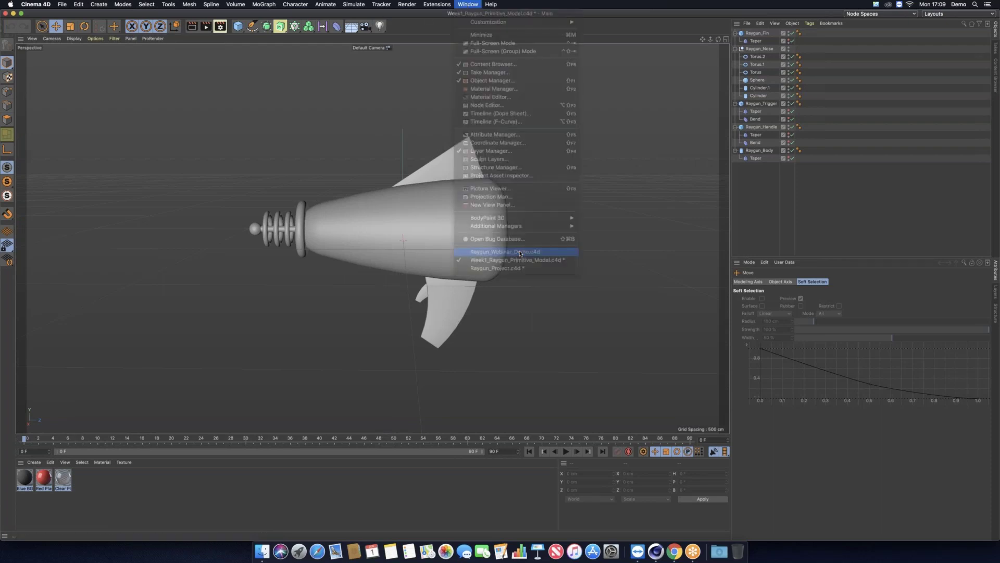
Add a Cylinder primitive to the empty scene
{"action": "left_click", "coordinate": [238, 26]}
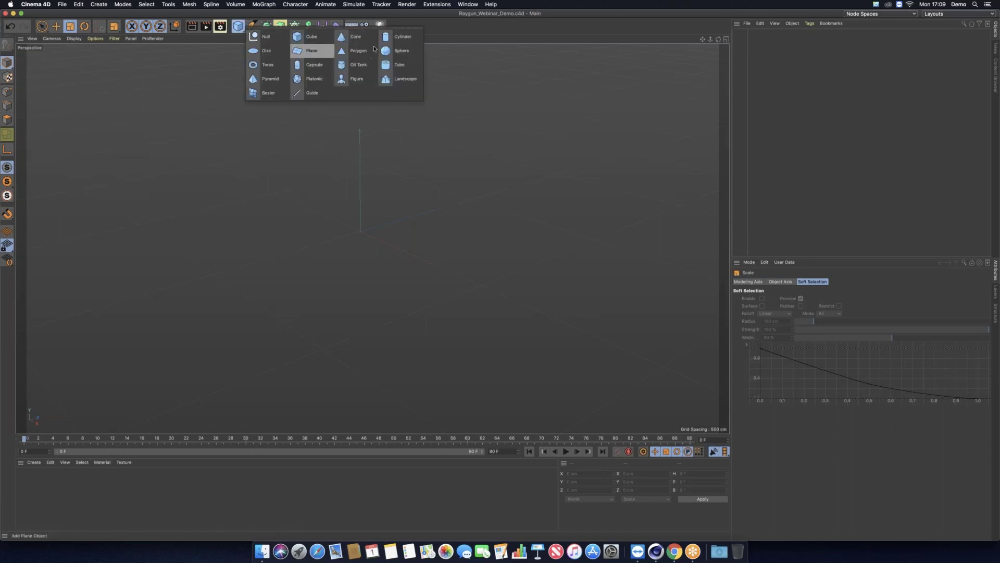
{"action": "left_click", "coordinate": [401, 36]}
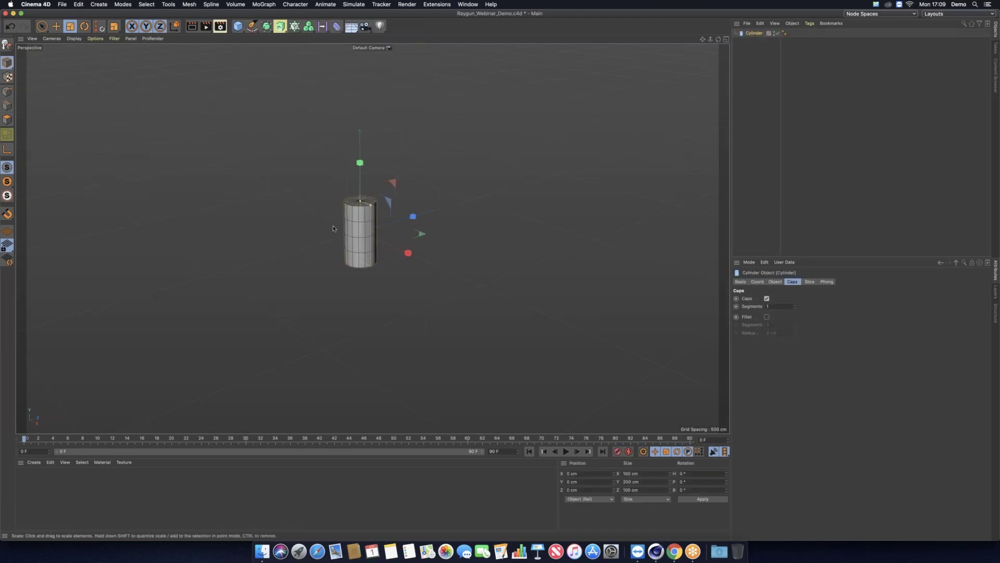
{"action": "scroll", "coordinate": [334, 229], "scroll_direction": "up", "scroll_amount": 10}
{"action": "scroll", "coordinate": [359, 230], "scroll_direction": "down", "scroll_amount": 4}
{"action": "middle_click_drag", "start_coordinate": [390, 244], "coordinate": [349, 232], "text": "alt"}
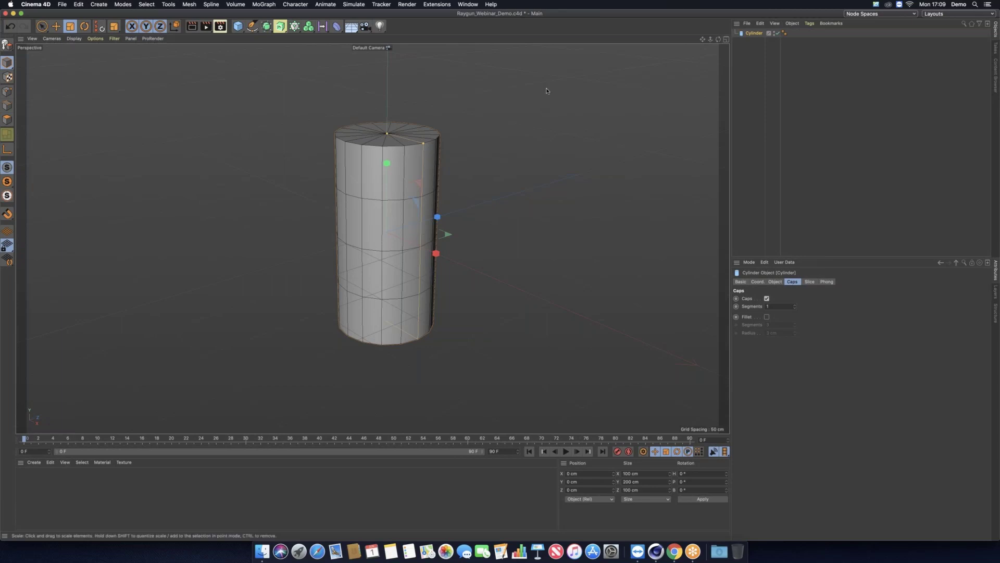
Try rotating the cylinder freehand with the Rotate tool, and undo the rotation
{"action": "key", "text": "r"}
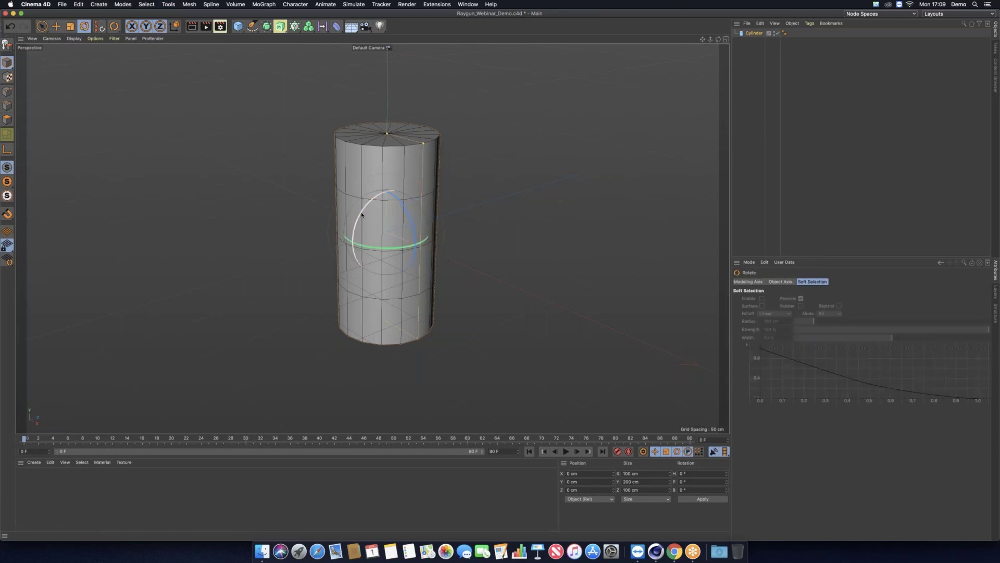
{"action": "left_click_drag", "start_coordinate": [355, 227], "coordinate": [360, 266]}
{"action": "key", "text": "super+z"}
Set the cylinder's orientation to +Z so it lies horizontally
{"action": "left_click", "coordinate": [753, 33]}
{"action": "left_click", "coordinate": [776, 281]}
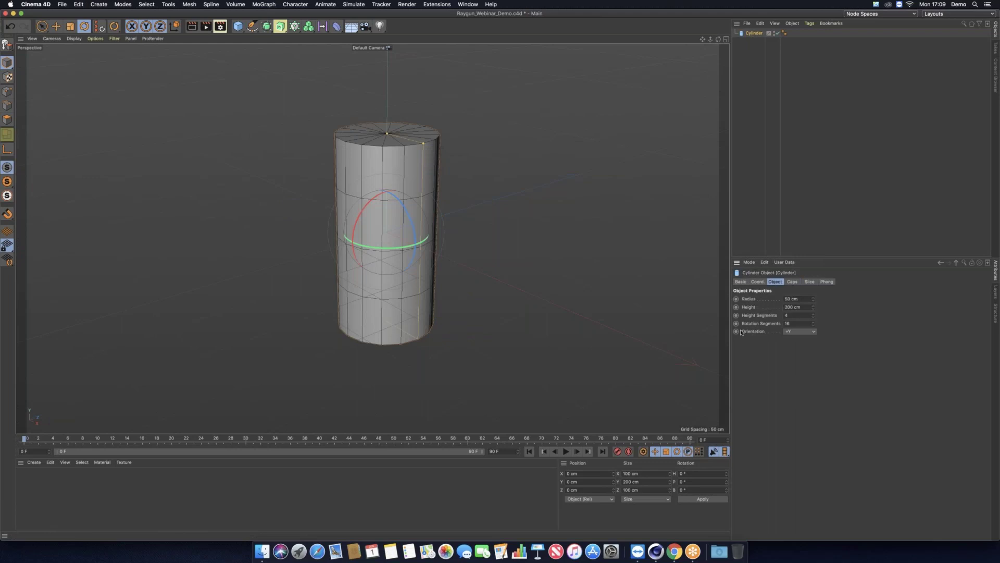
{"action": "left_click", "coordinate": [800, 331]}
{"action": "left_click", "coordinate": [799, 372]}
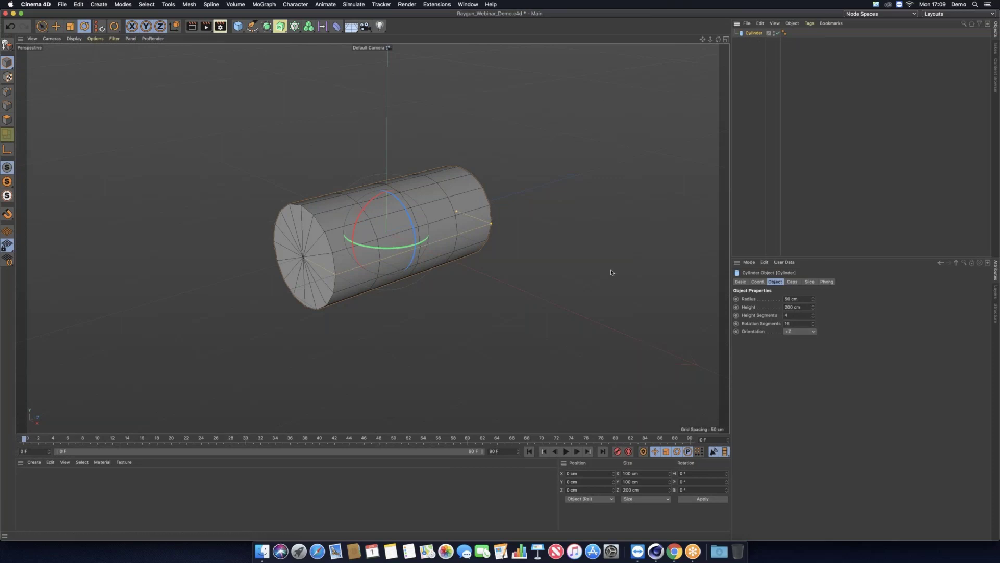
Set the cylinder's rotation segments to 3
{"action": "left_click_drag", "start_coordinate": [348, 261], "coordinate": [338, 264], "text": "alt"}
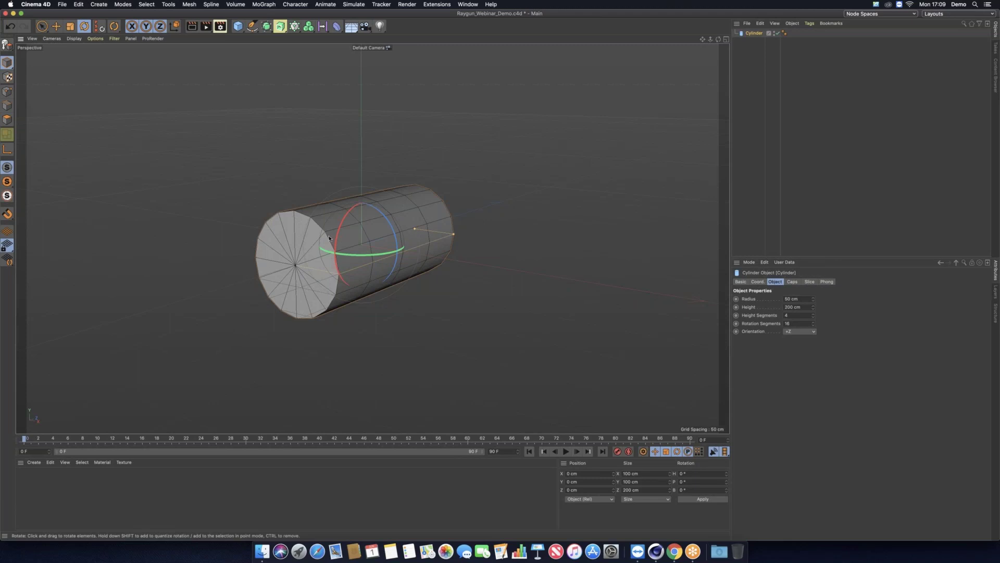
{"action": "double_click", "coordinate": [797, 324]}
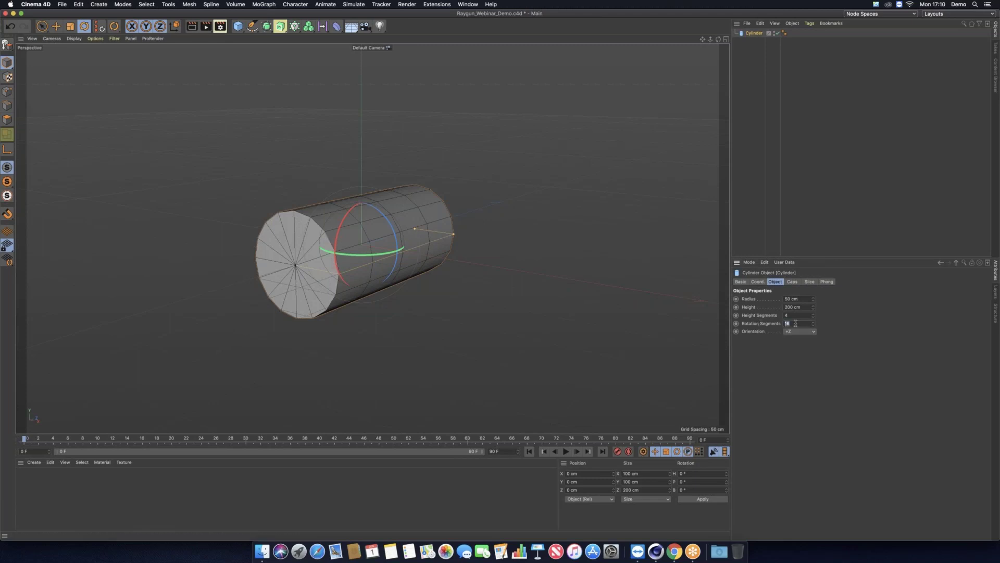
{"action": "type", "text": "3"}
{"action": "key", "text": "Return"}
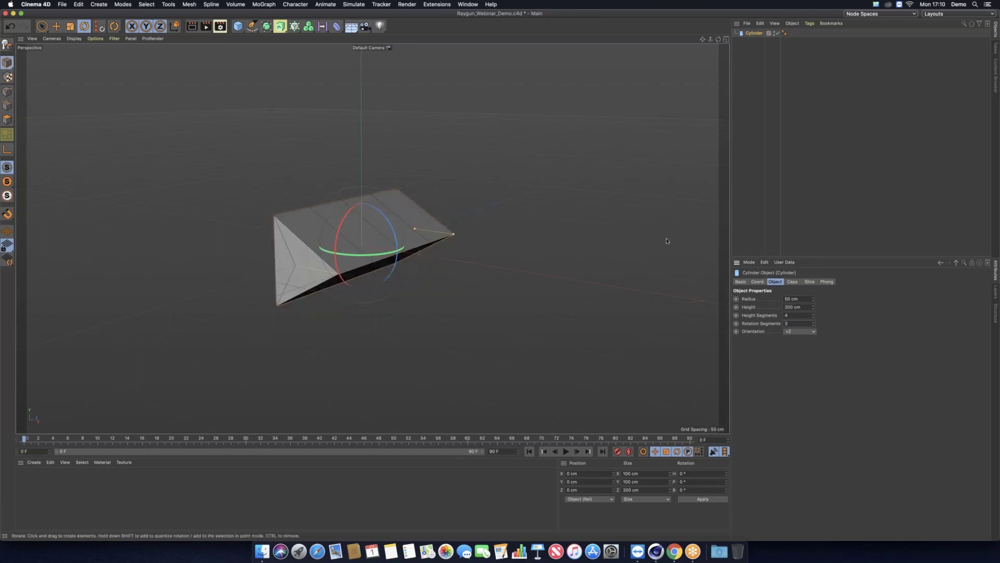
Raise the cylinder's rotation segments in single increments, and set them to 100
{"action": "left_click", "coordinate": [813, 323]}
{"action": "left_click", "coordinate": [813, 322]}
{"action": "left_click", "coordinate": [813, 322]}
{"action": "left_click", "coordinate": [813, 323]}
{"action": "left_click", "coordinate": [813, 322]}
{"action": "type", "text": "100"}
{"action": "key", "text": "Return"}
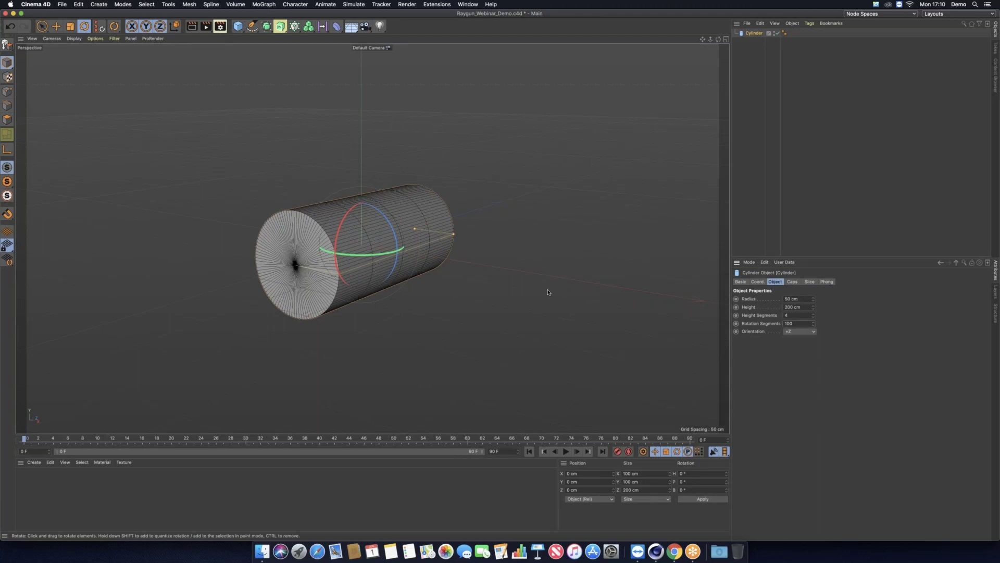
Set the cylinder's rotation segments to 32
{"action": "left_click", "coordinate": [789, 324]}
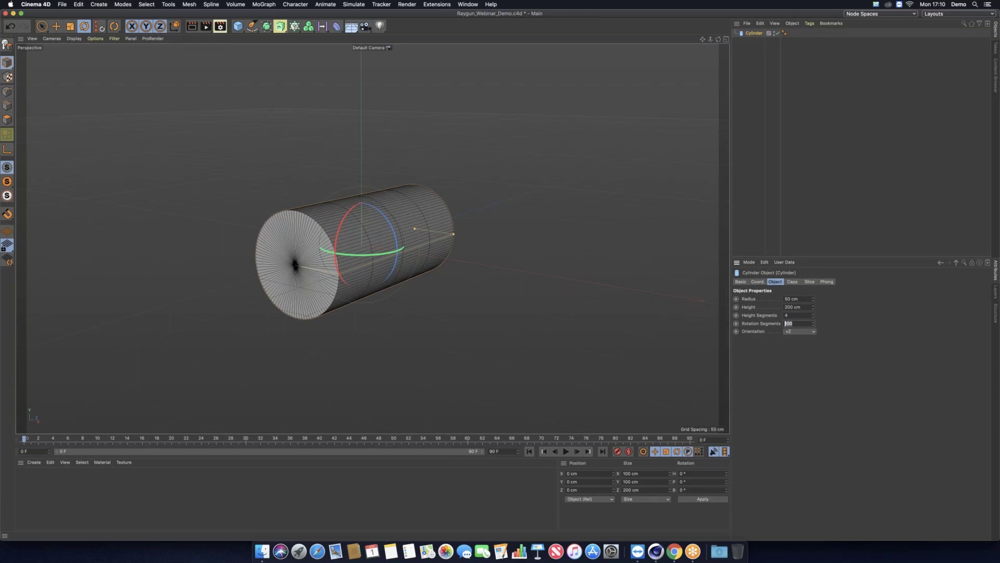
{"action": "type", "text": "32"}
{"action": "key", "text": "Return"}
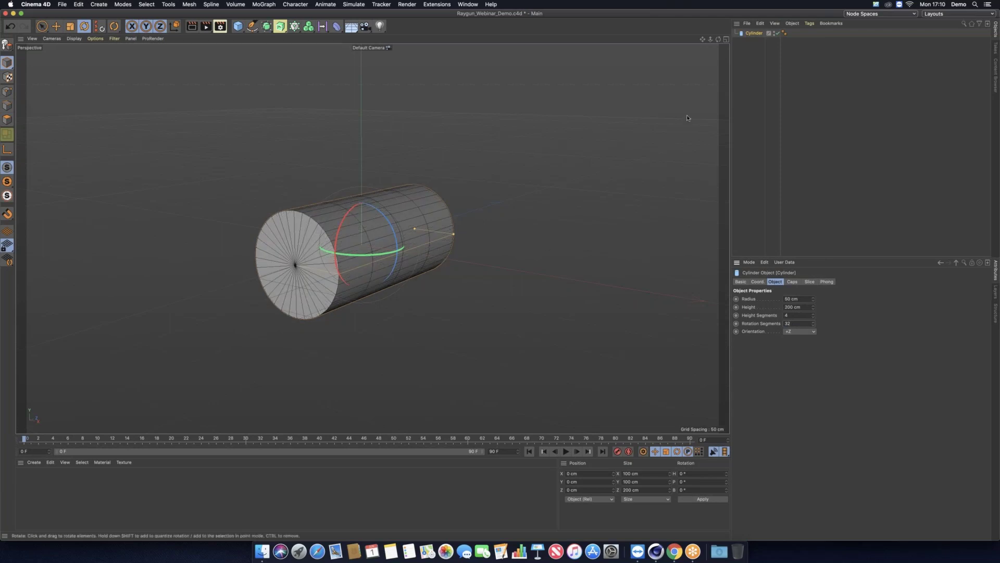
Show the cylinder with Gouraud Shading, restore Gouraud Shading (Lines), and reselect the cylinder
{"action": "left_click_drag", "start_coordinate": [379, 286], "coordinate": [360, 277], "text": "alt"}
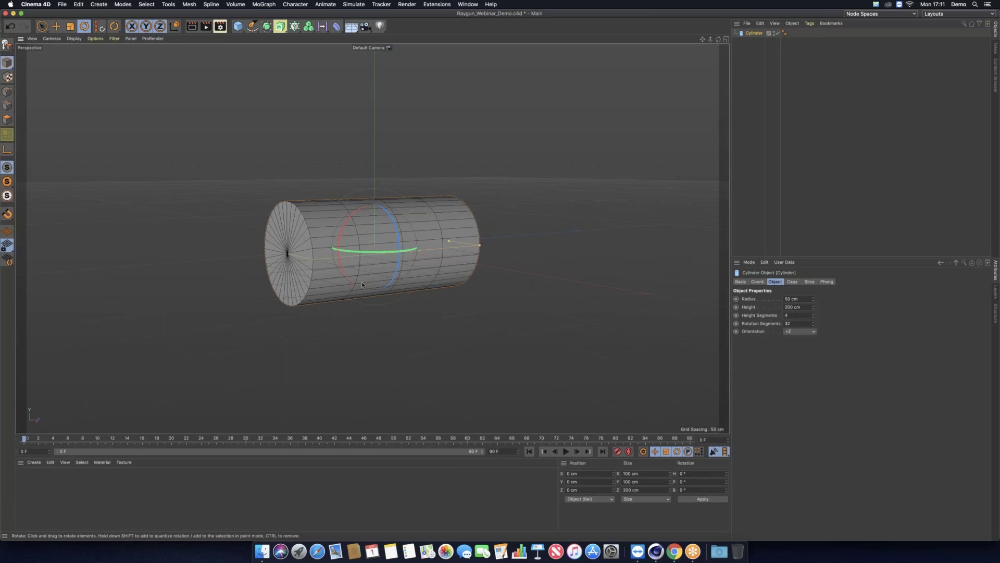
{"action": "left_click", "coordinate": [75, 39]}
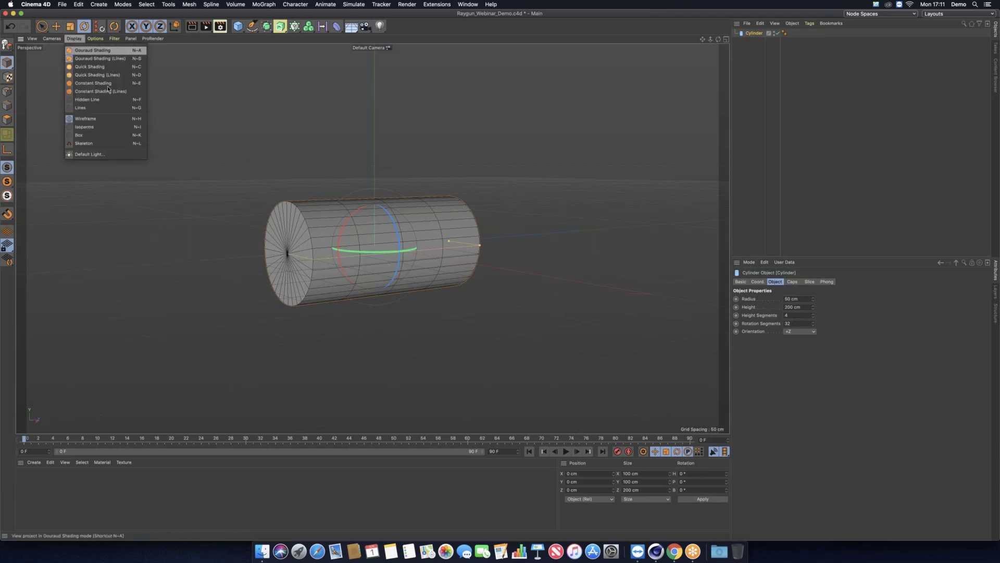
{"action": "left_click", "coordinate": [116, 52]}
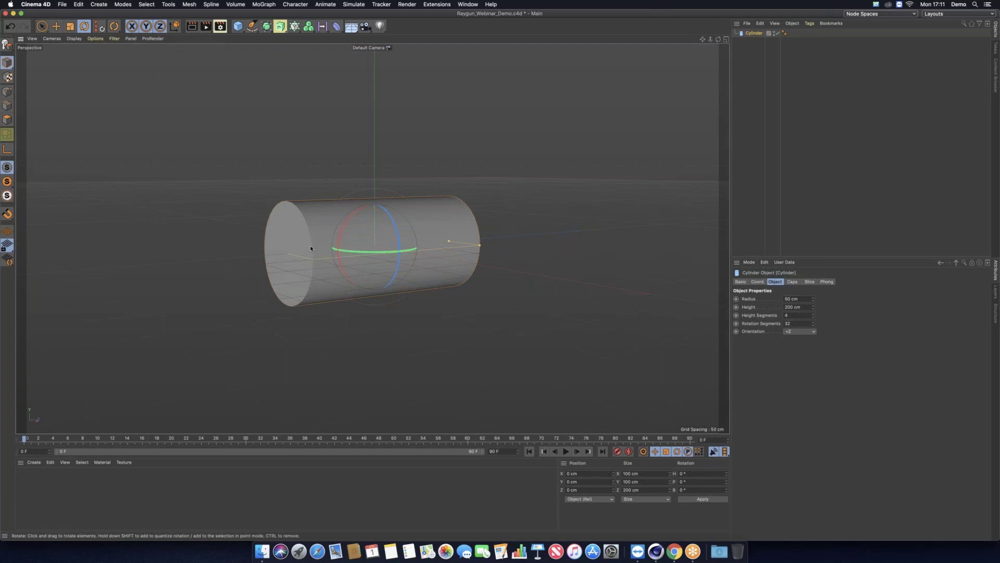
{"action": "left_click_drag", "start_coordinate": [337, 253], "coordinate": [360, 242], "text": "alt"}
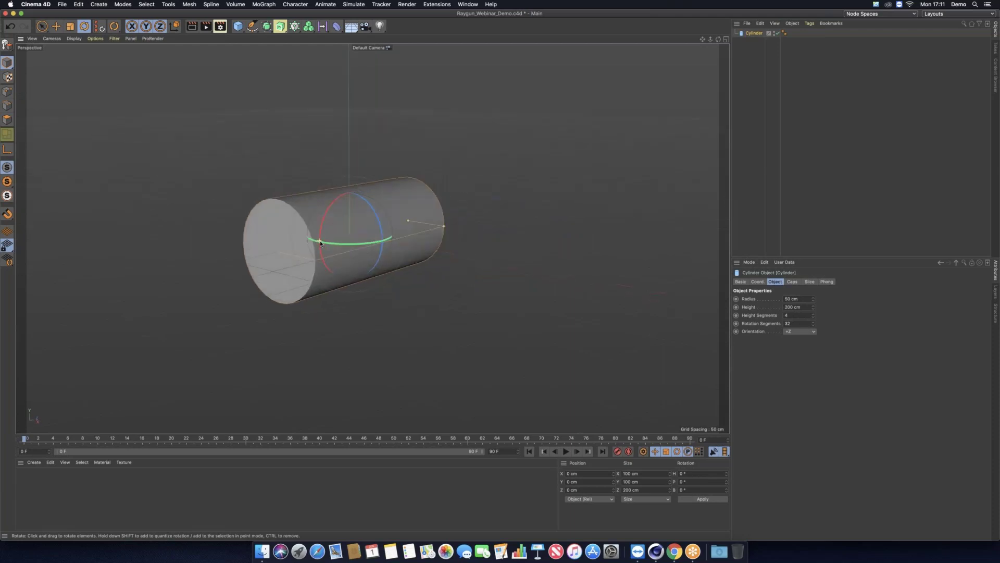
{"action": "left_click", "coordinate": [193, 118]}
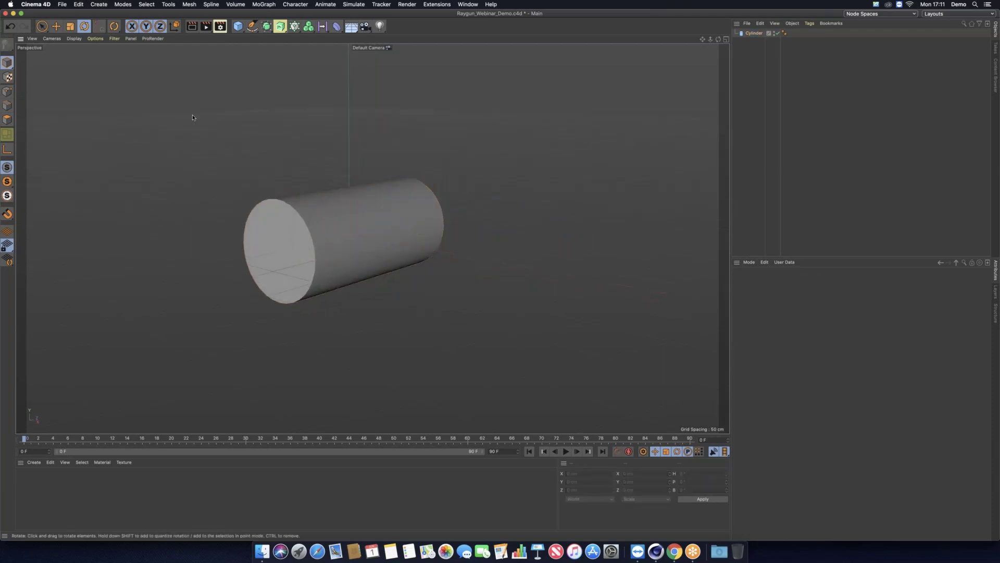
{"action": "left_click", "coordinate": [74, 40]}
{"action": "left_click", "coordinate": [113, 60]}
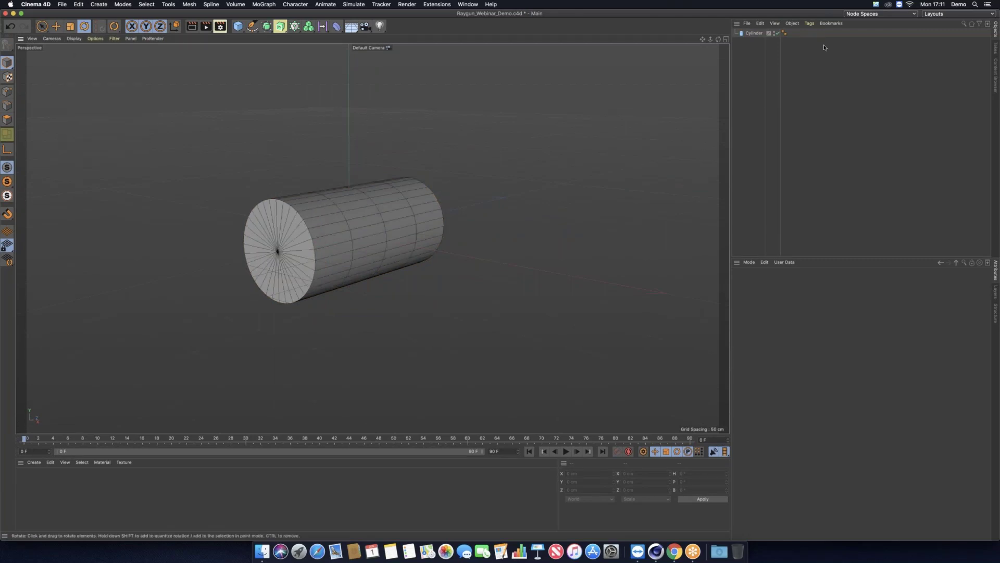
{"action": "left_click", "coordinate": [753, 33]}
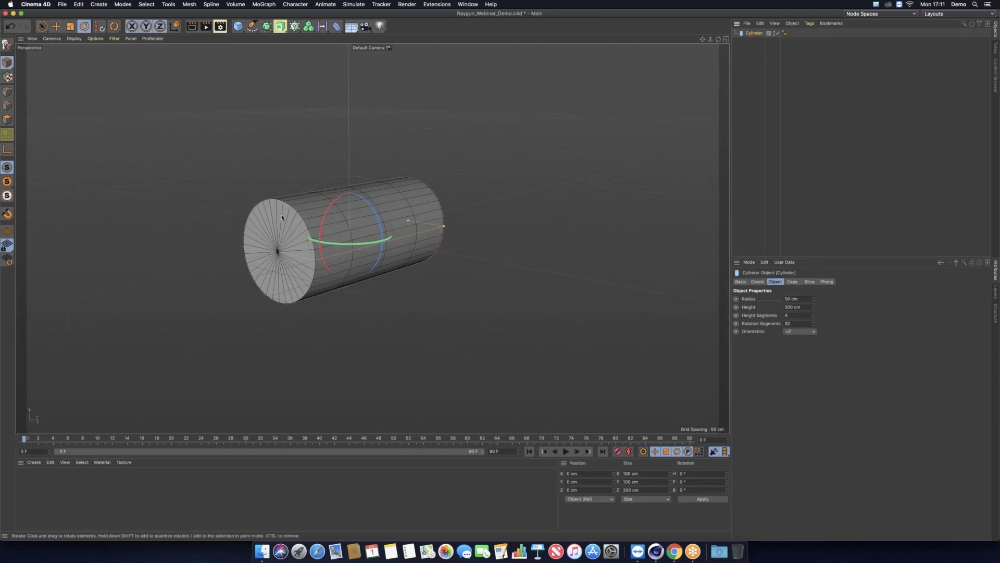
Try the Quick Shading, Constant Shading and Gouraud Shading display modes, and return to Gouraud Shading (Lines)
{"action": "left_click", "coordinate": [74, 39]}
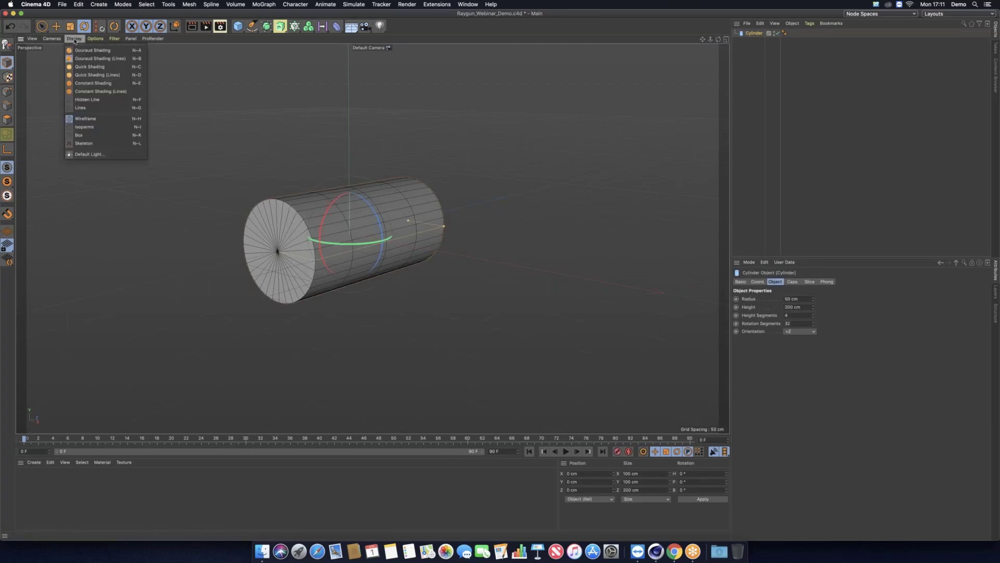
{"action": "left_click", "coordinate": [104, 68]}
{"action": "left_click", "coordinate": [75, 40]}
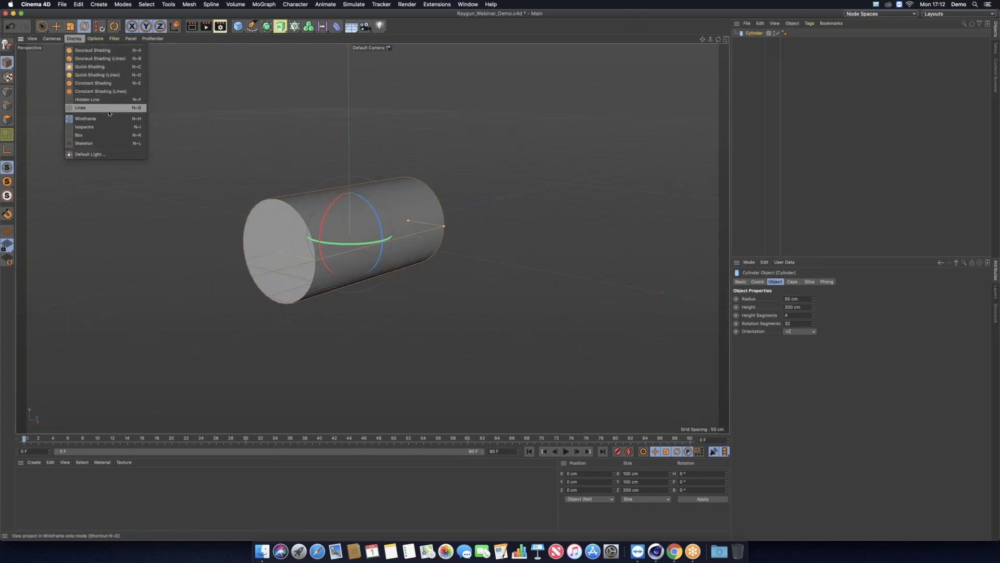
{"action": "left_click", "coordinate": [107, 75]}
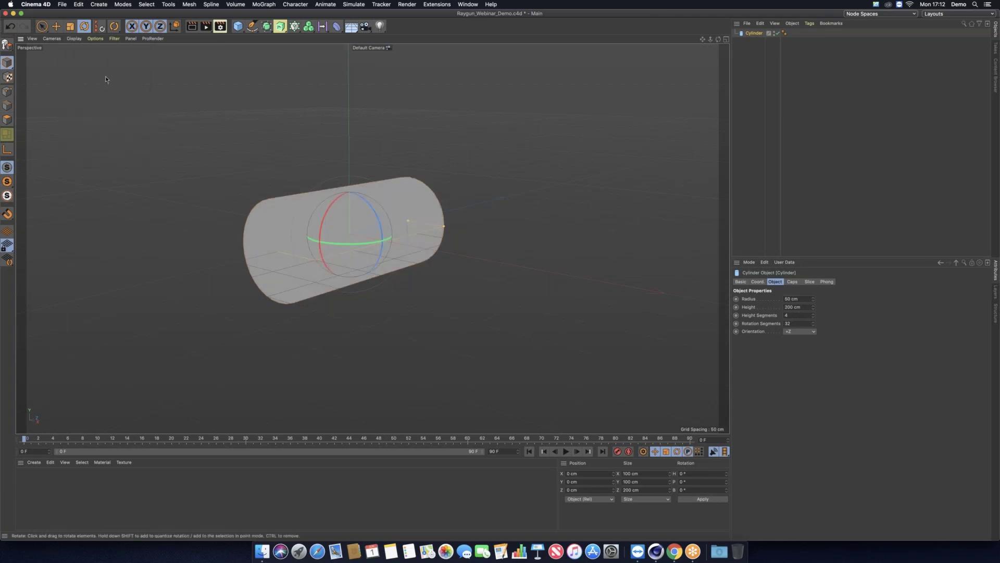
{"action": "left_click", "coordinate": [74, 38]}
{"action": "left_click", "coordinate": [83, 50]}
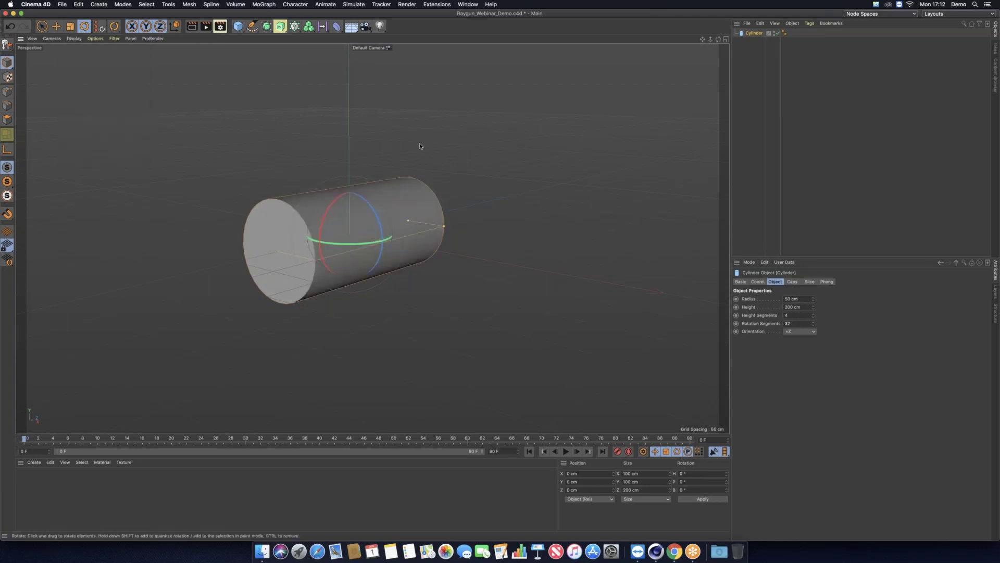
{"action": "left_click", "coordinate": [74, 38]}
{"action": "left_click", "coordinate": [101, 59]}
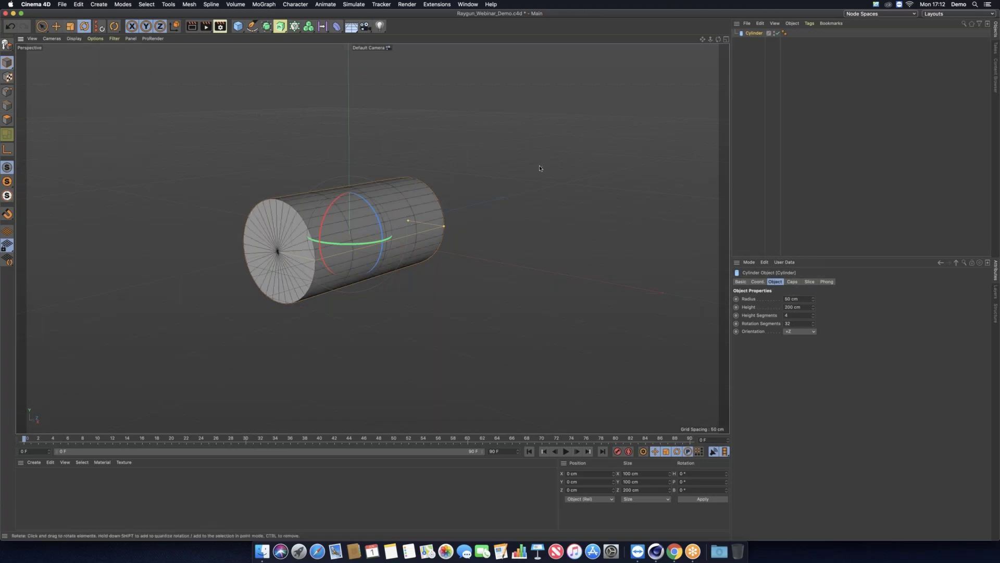
Enable Fillet on the cylinder's caps
{"action": "left_click", "coordinate": [528, 230]}
{"action": "left_click_drag", "start_coordinate": [405, 232], "coordinate": [405, 231], "text": "alt"}
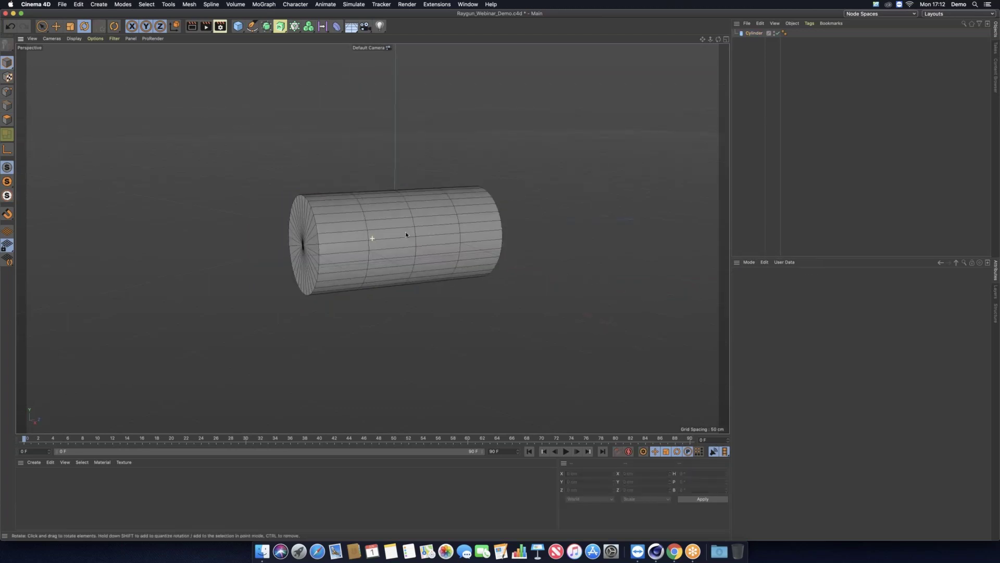
{"action": "left_click", "coordinate": [751, 33]}
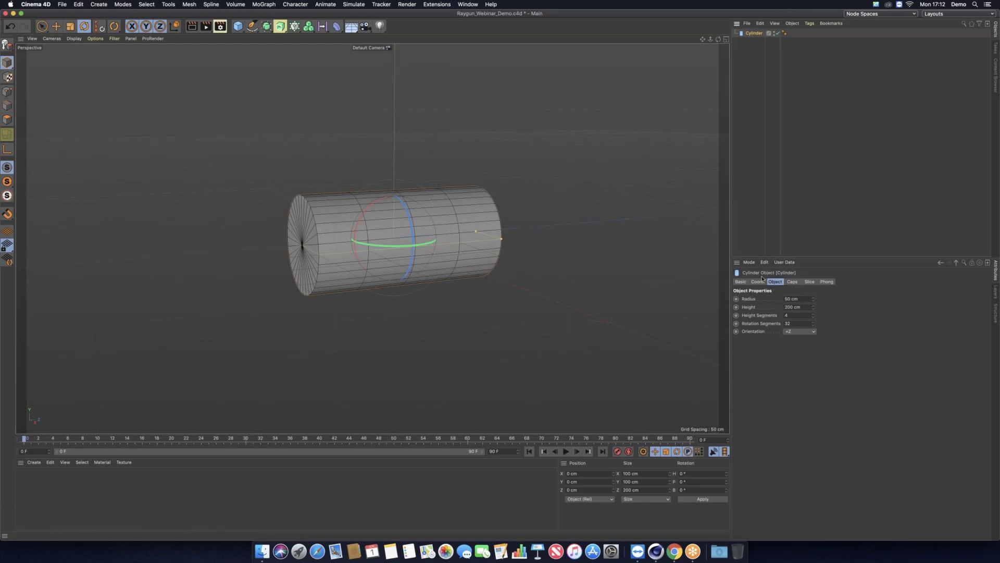
{"action": "left_click", "coordinate": [792, 282]}
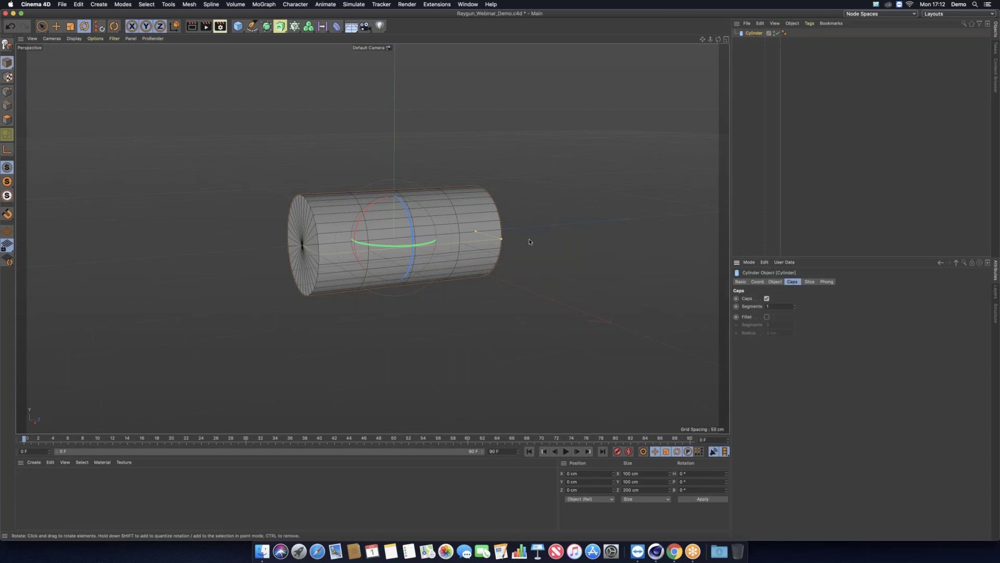
{"action": "left_click", "coordinate": [766, 318]}
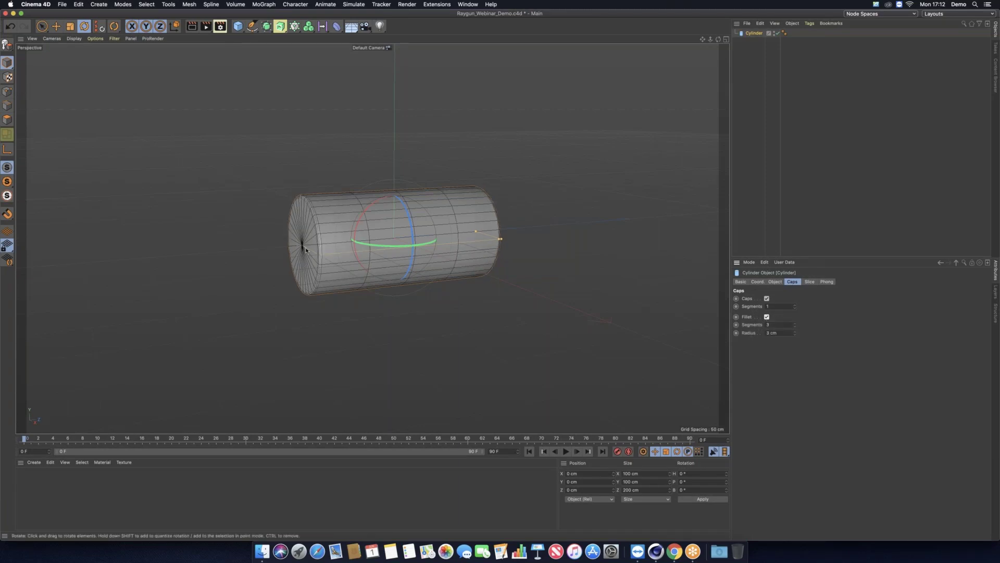
Set the cylinder's cap fillet to 5 segments and a radius of 8 cm
{"action": "scroll", "coordinate": [310, 249], "scroll_direction": "up", "scroll_amount": 10}
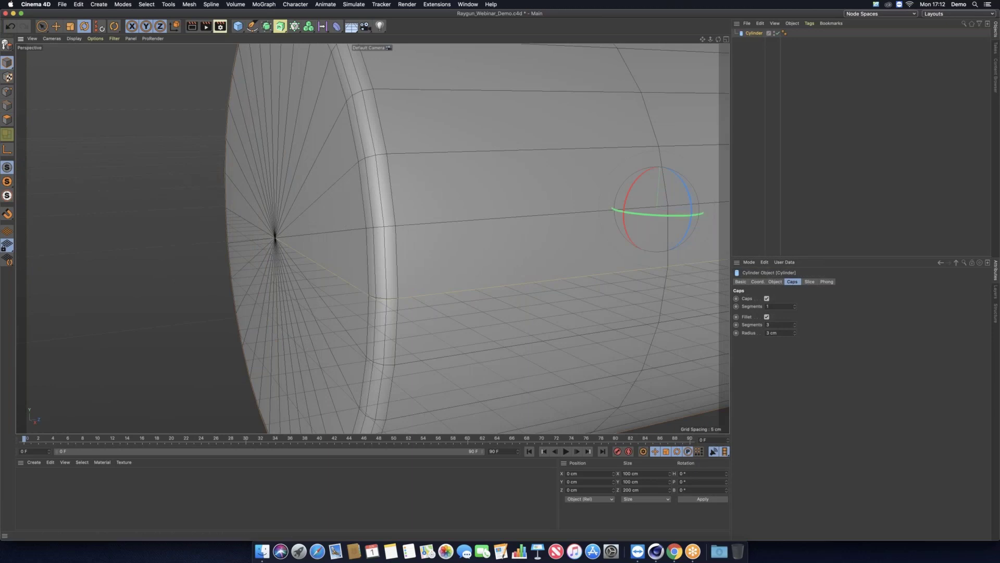
{"action": "left_click", "coordinate": [794, 323]}
{"action": "left_click", "coordinate": [794, 323]}
{"action": "left_click_drag", "start_coordinate": [794, 334], "coordinate": [543, 308]}
{"action": "scroll", "coordinate": [544, 308], "scroll_direction": "down", "scroll_amount": 6}
{"action": "middle_click_drag", "start_coordinate": [549, 307], "coordinate": [460, 285], "text": "alt"}
{"action": "scroll", "coordinate": [507, 297], "scroll_direction": "down", "scroll_amount": 3}
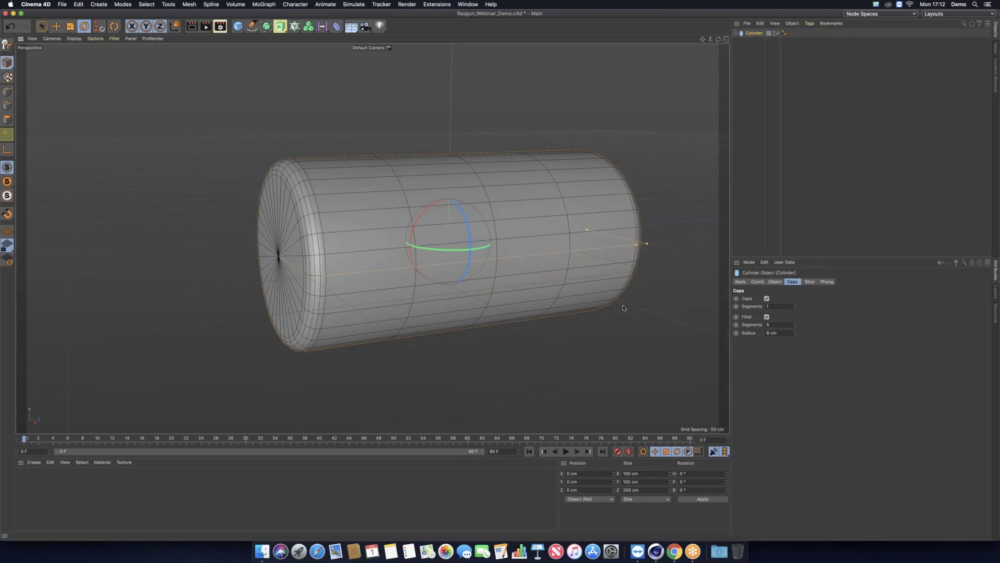
Set the cylinder's cap fillet to 8 segments and a radius of 50 cm
{"action": "scroll", "coordinate": [623, 307], "scroll_direction": "down", "scroll_amount": 5}
{"action": "middle_click_drag", "start_coordinate": [585, 280], "coordinate": [550, 262], "text": "alt"}
{"action": "left_click_drag", "start_coordinate": [549, 263], "coordinate": [569, 264], "text": "alt"}
{"action": "double_click", "coordinate": [768, 324]}
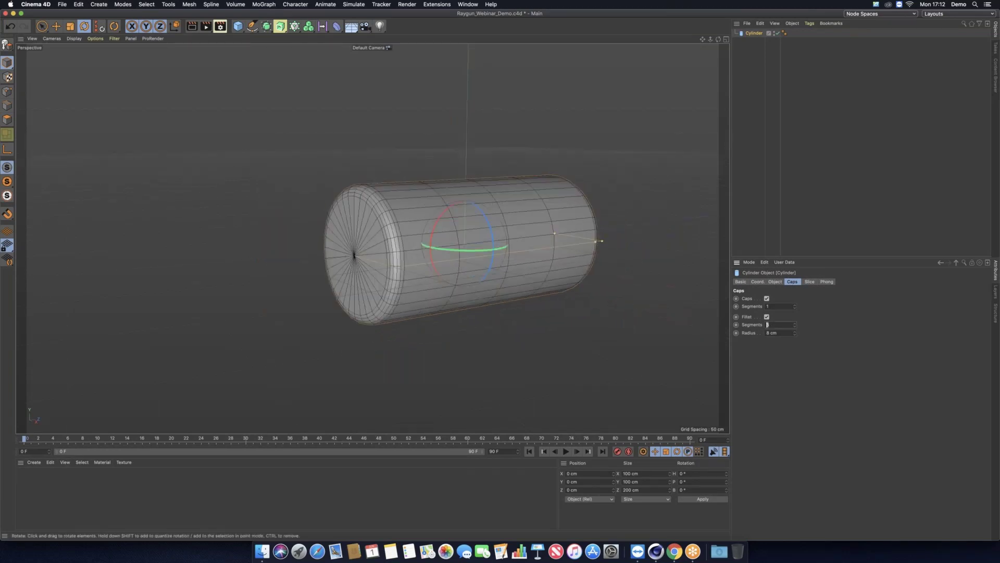
{"action": "type", "text": "8"}
{"action": "key", "text": "Tab"}
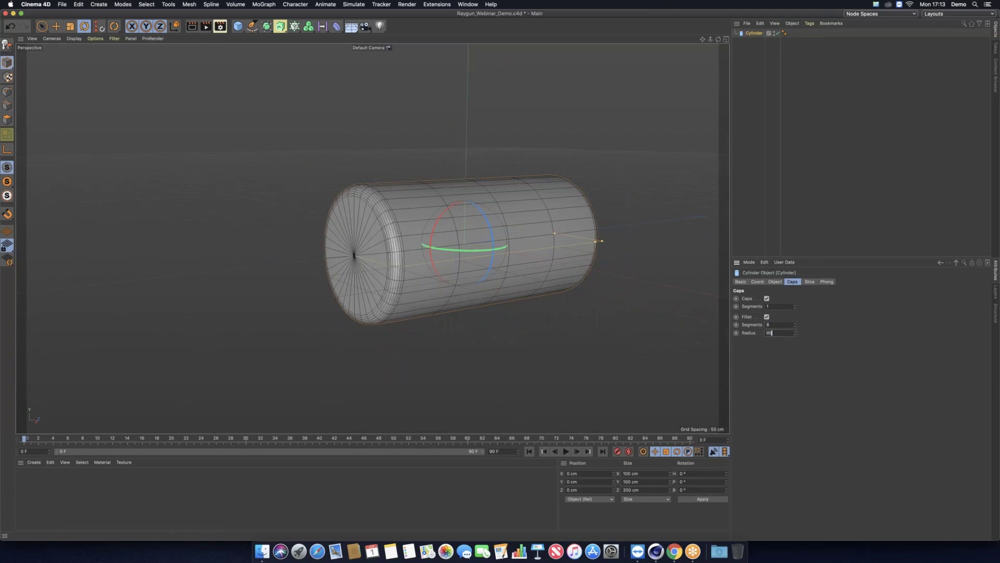
{"action": "type", "text": "50"}
{"action": "key", "text": "Return"}
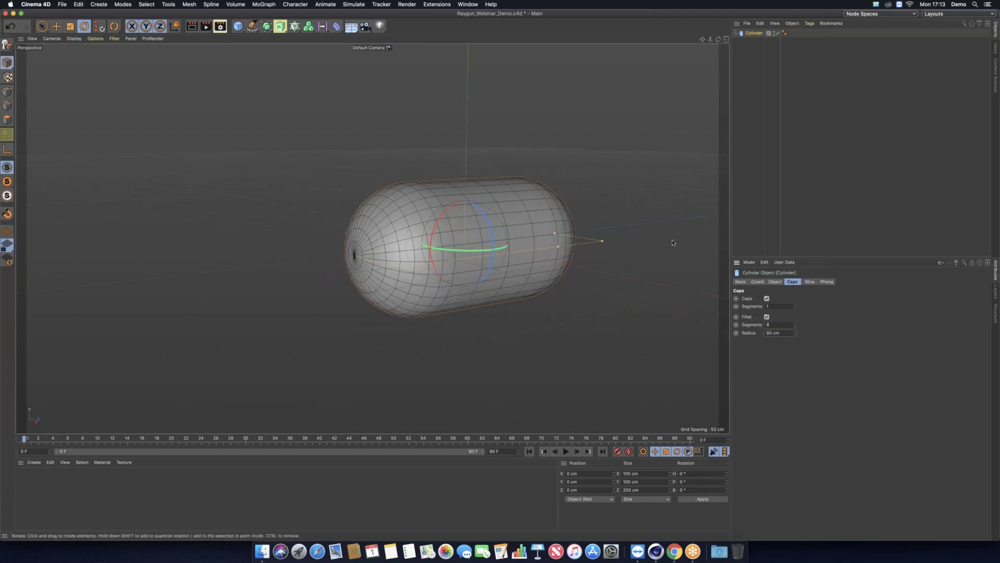
Set the cylinder's radius to 170 cm and its height to 650 cm
{"action": "left_click", "coordinate": [775, 281]}
{"action": "left_click", "coordinate": [806, 299]}
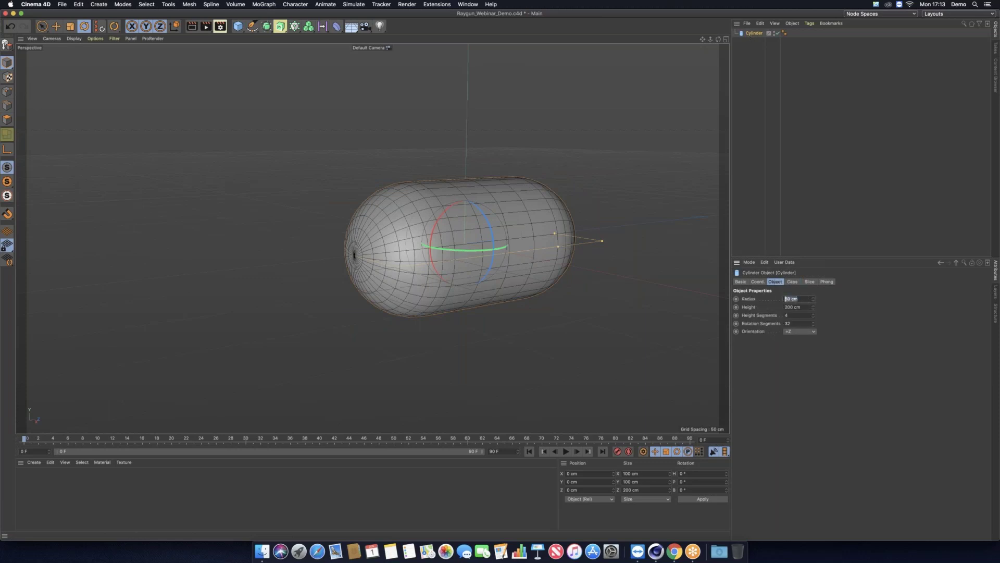
{"action": "type", "text": "170"}
{"action": "key", "text": "Tab"}
{"action": "type", "text": "650"}
{"action": "key", "text": "Return"}
{"action": "scroll", "coordinate": [513, 259], "scroll_direction": "down", "scroll_amount": 10}
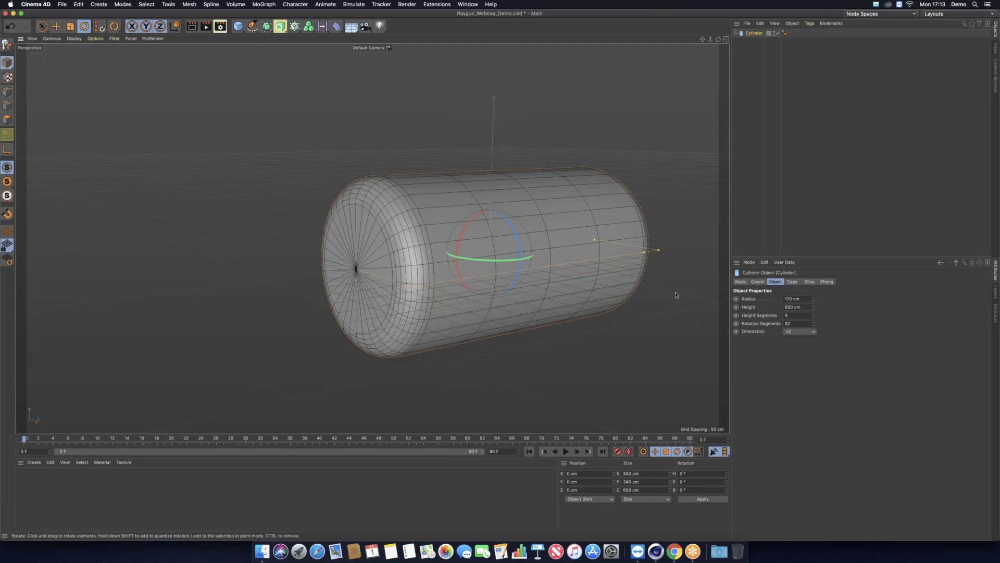
{"action": "middle_click_drag", "start_coordinate": [658, 296], "coordinate": [577, 280], "text": "alt"}
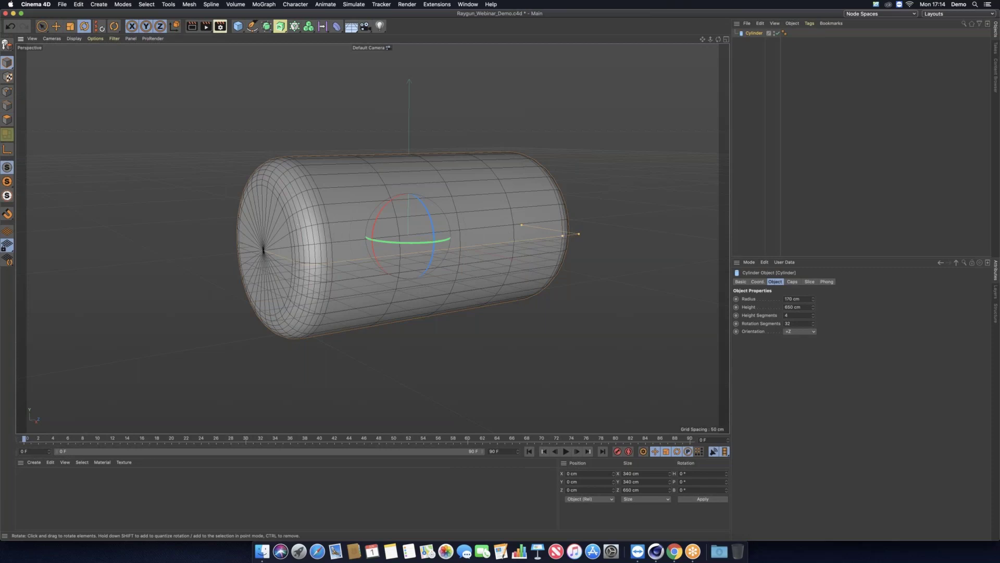
{"action": "left_click_drag", "start_coordinate": [342, 217], "coordinate": [394, 242], "text": "alt"}
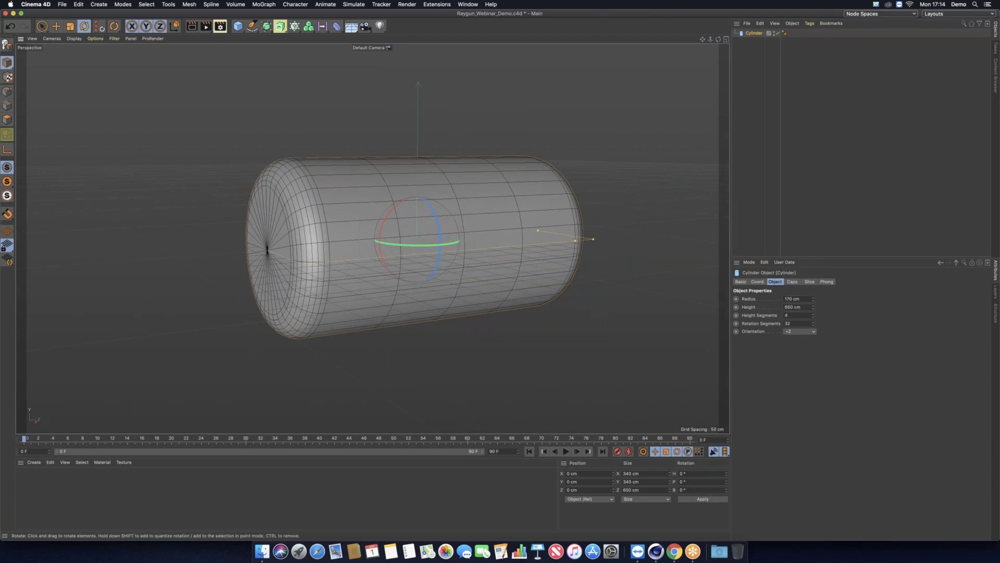
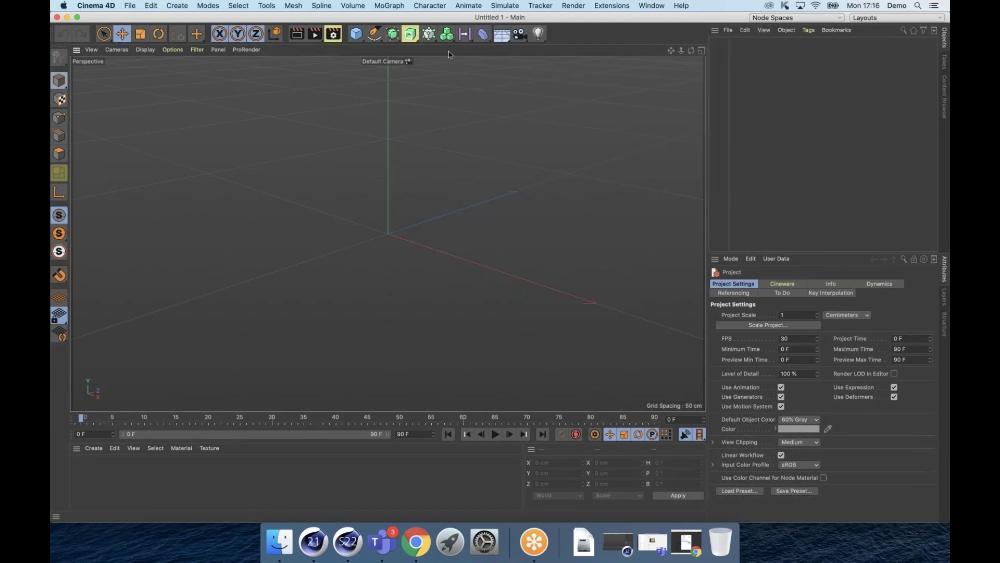
Add a cube and stretch its Y size to about 369 cm
{"action": "left_click_drag", "start_coordinate": [356, 39], "coordinate": [433, 83]}
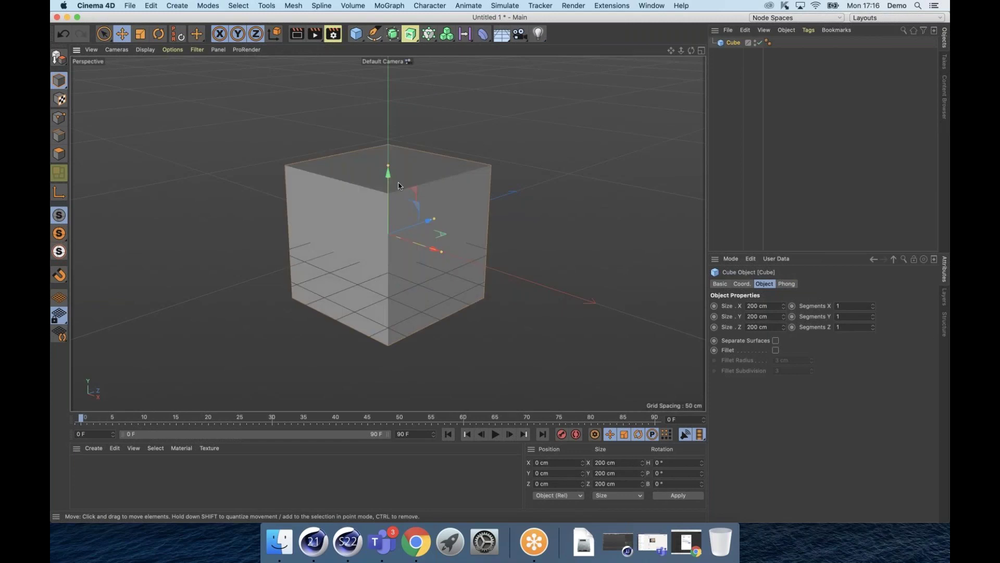
{"action": "left_click_drag", "start_coordinate": [390, 166], "coordinate": [389, 102]}
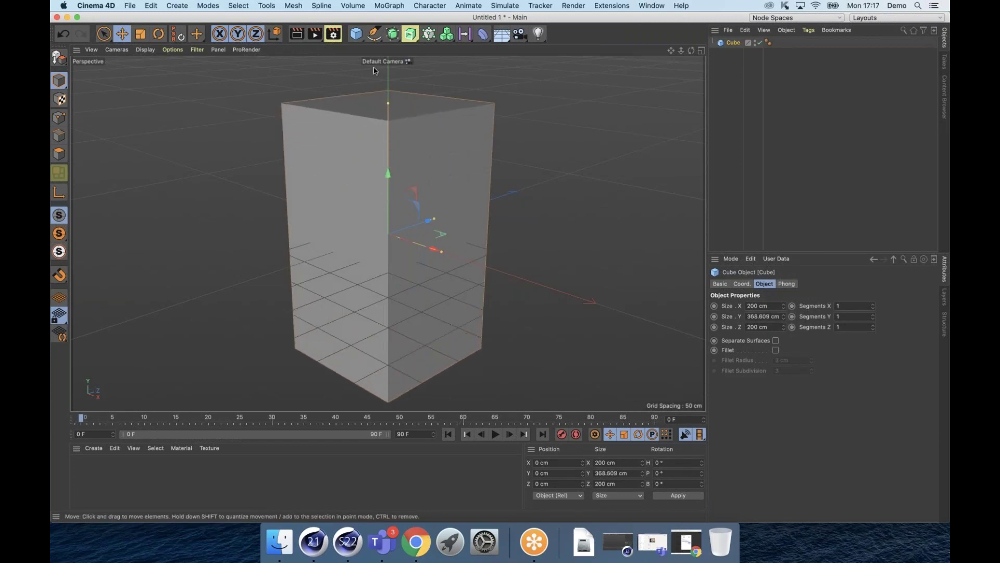
Add a Bend deformer and make it a child of the cube
{"action": "left_click_drag", "start_coordinate": [483, 34], "coordinate": [517, 59]}
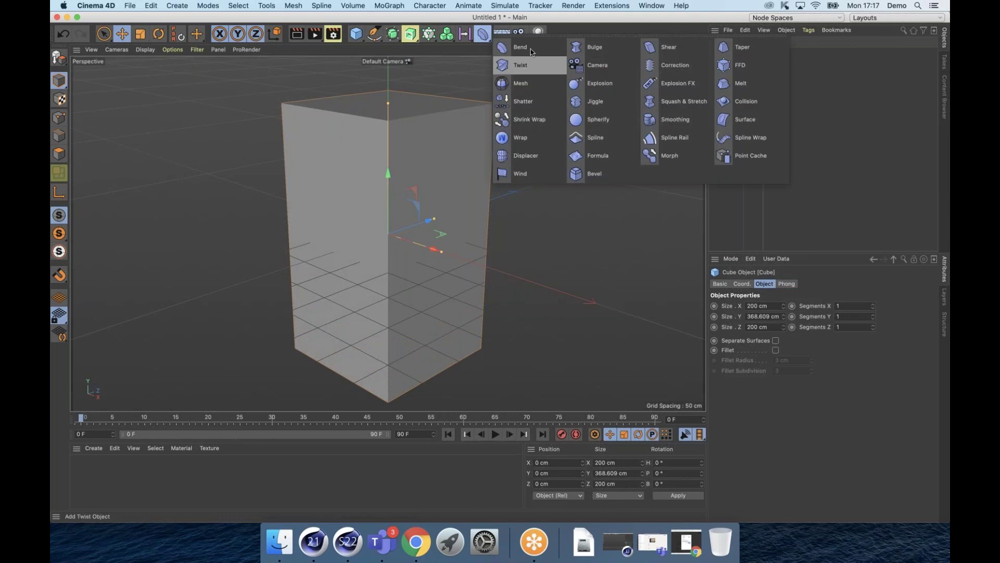
{"action": "left_click", "coordinate": [530, 49]}
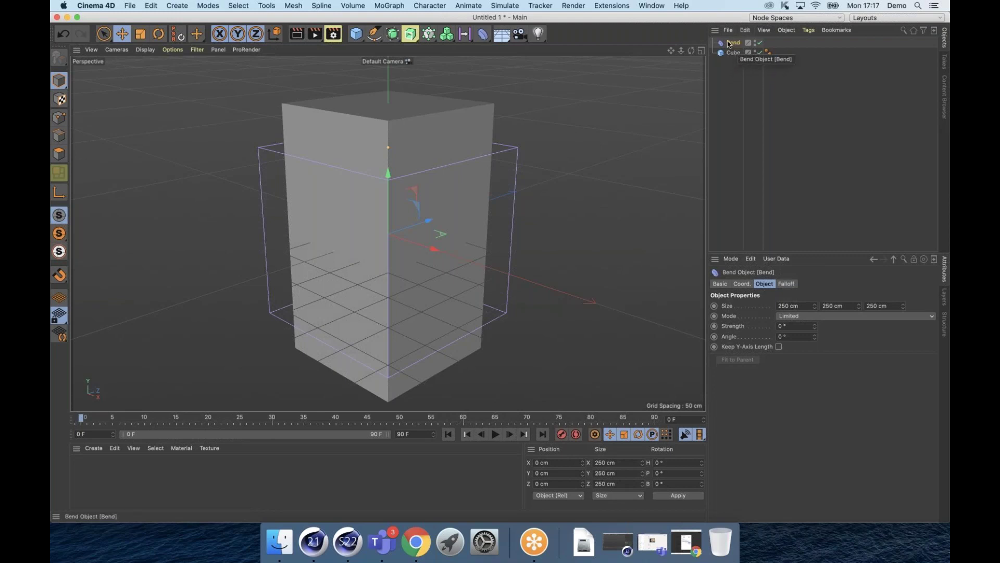
{"action": "left_click_drag", "start_coordinate": [732, 44], "coordinate": [732, 54]}
{"action": "left_click_drag", "start_coordinate": [732, 54], "coordinate": [732, 52]}
{"action": "left_click_drag", "start_coordinate": [731, 53], "coordinate": [732, 54]}
{"action": "mouse_move", "coordinate": [733, 42]}
{"action": "left_mouse_down"}
{"action": "mouse_move", "coordinate": [733, 58]}
{"action": "mouse_move", "coordinate": [730, 47]}
{"action": "left_mouse_up"}
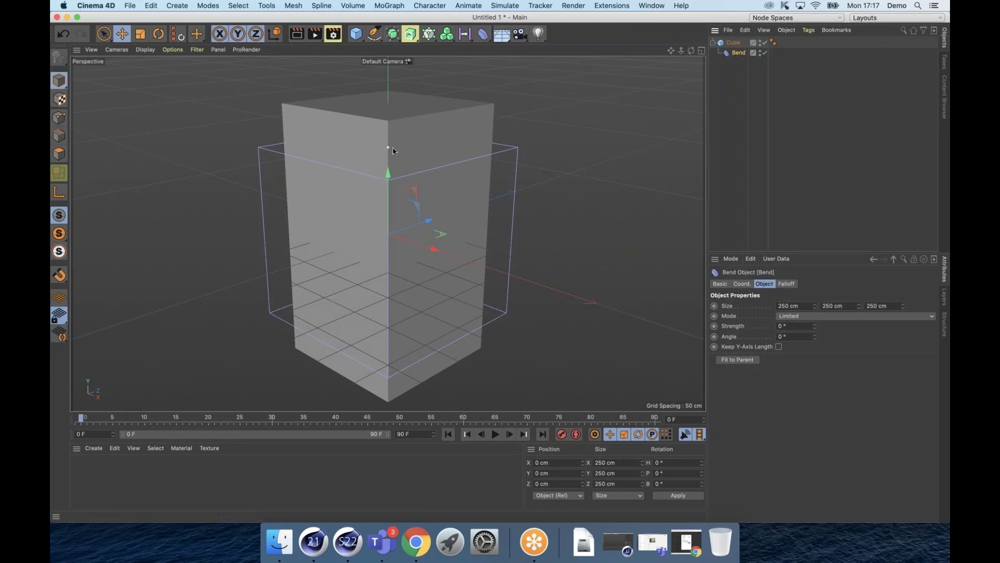
Bend the cube with the deformer's handle to a strength of about 78° and an angle of about 232°
{"action": "left_click", "coordinate": [733, 42]}
{"action": "left_click", "coordinate": [738, 53]}
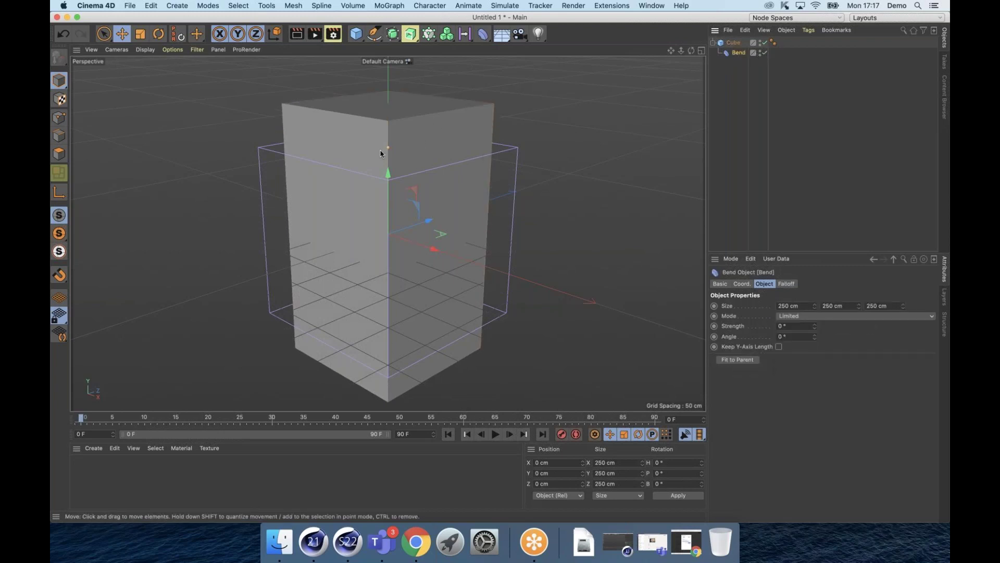
{"action": "left_click_drag", "start_coordinate": [388, 148], "coordinate": [260, 151]}
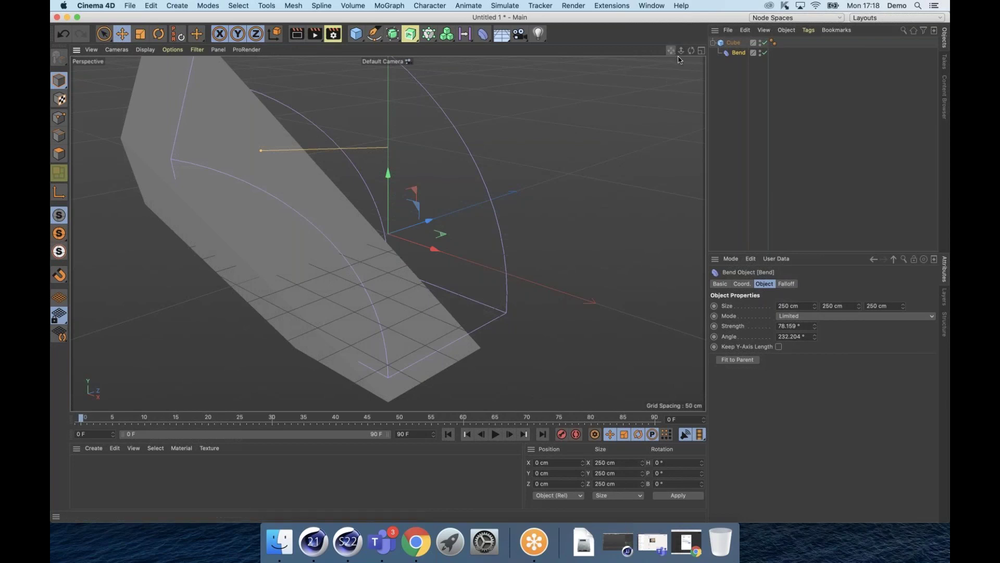
Raise the cube's Y segments to 40 and display the viewport in Gouraud Shading (Lines)
{"action": "left_click", "coordinate": [734, 42]}
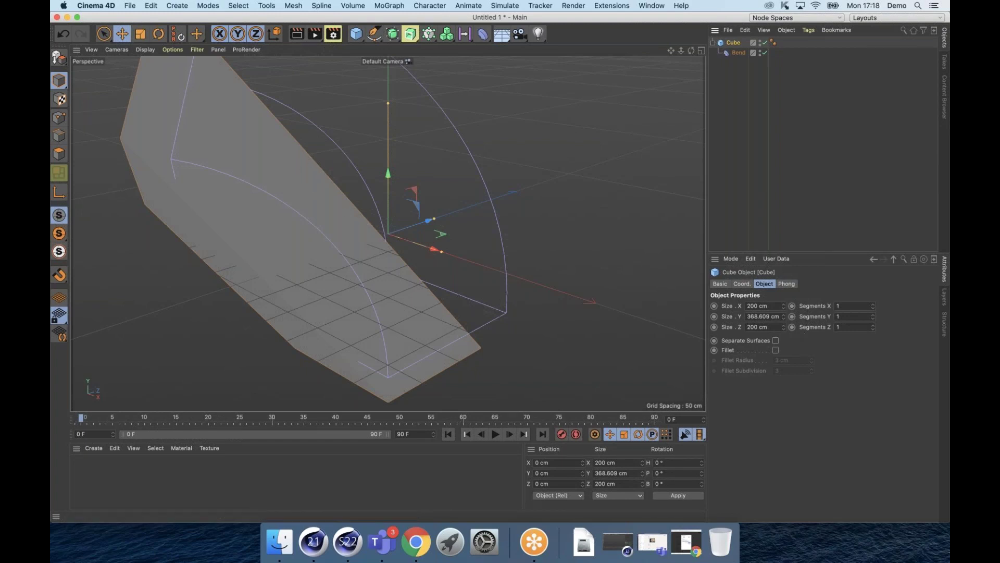
{"action": "left_click", "coordinate": [740, 73]}
{"action": "left_click", "coordinate": [738, 53]}
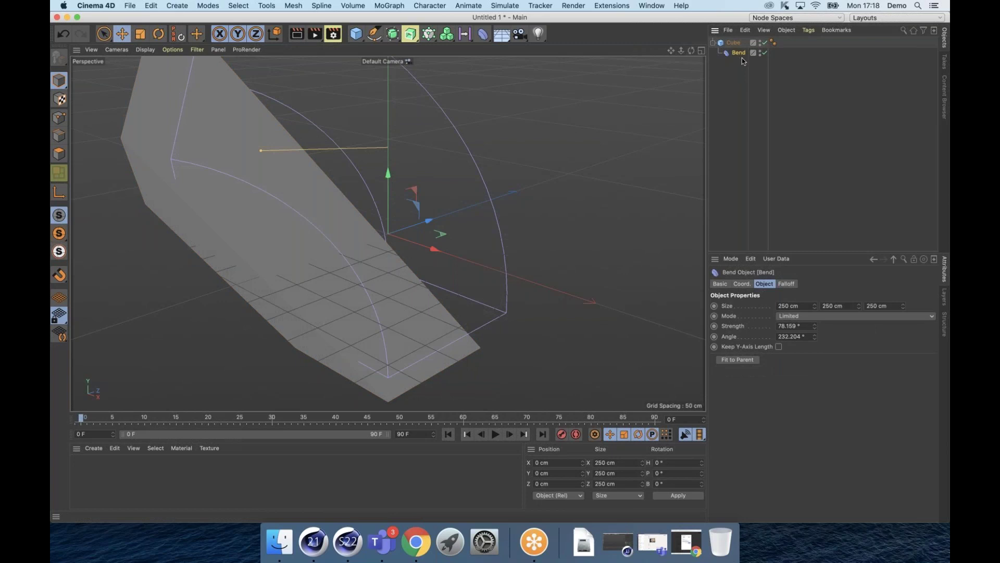
{"action": "left_click", "coordinate": [736, 44]}
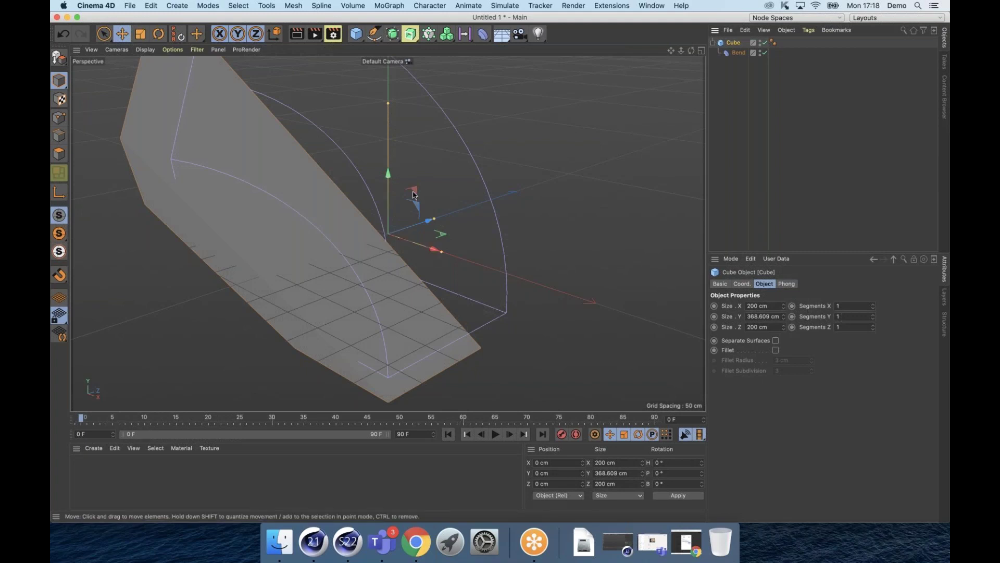
{"action": "left_click", "coordinate": [874, 315]}
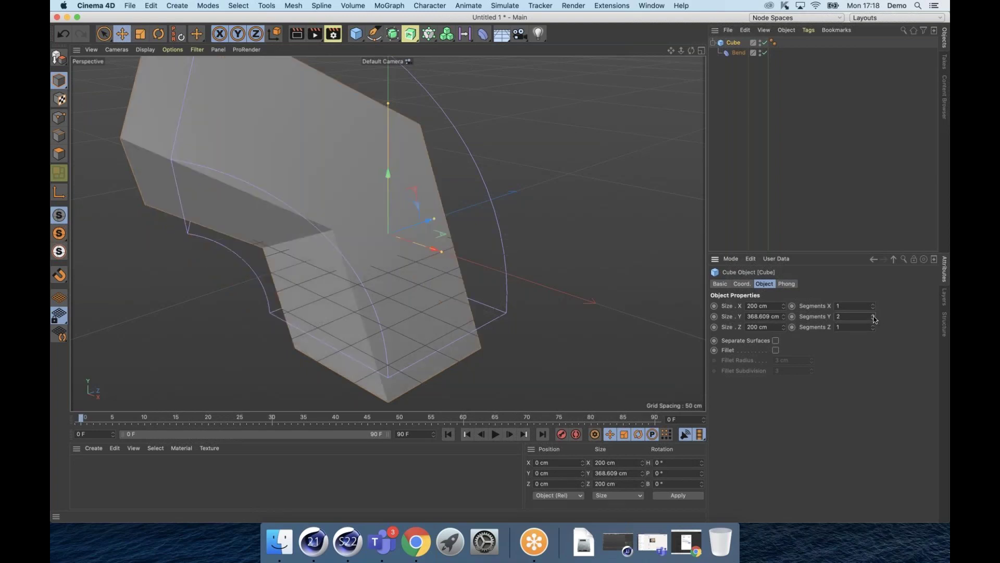
{"action": "left_click", "coordinate": [146, 50]}
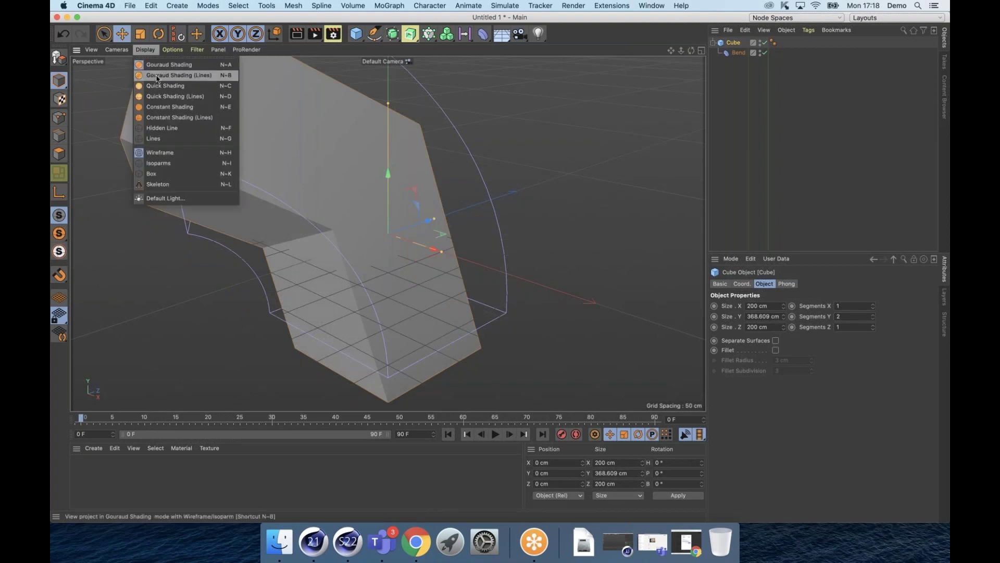
{"action": "left_click", "coordinate": [157, 79]}
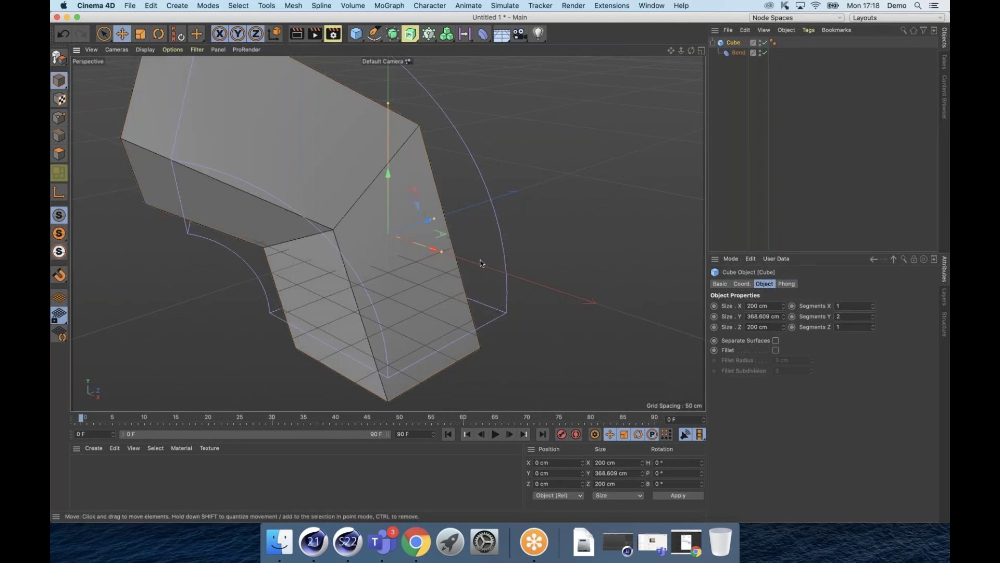
{"action": "left_click_drag", "start_coordinate": [874, 317], "coordinate": [875, 318]}
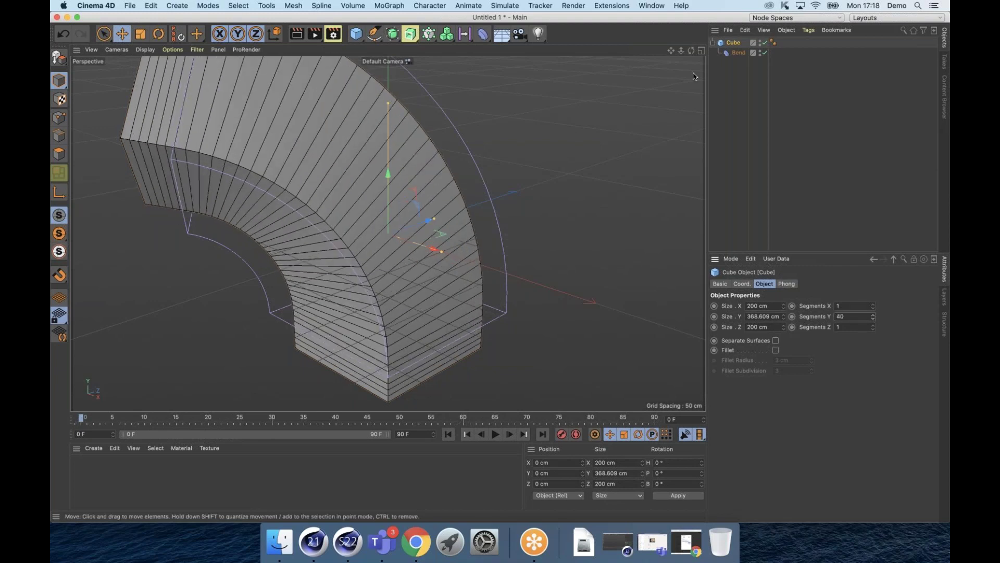
Adjust the Bend deformer to a strength of about 44° and an angle of about 193°
{"action": "left_click", "coordinate": [738, 53]}
{"action": "left_click_drag", "start_coordinate": [264, 152], "coordinate": [506, 289]}
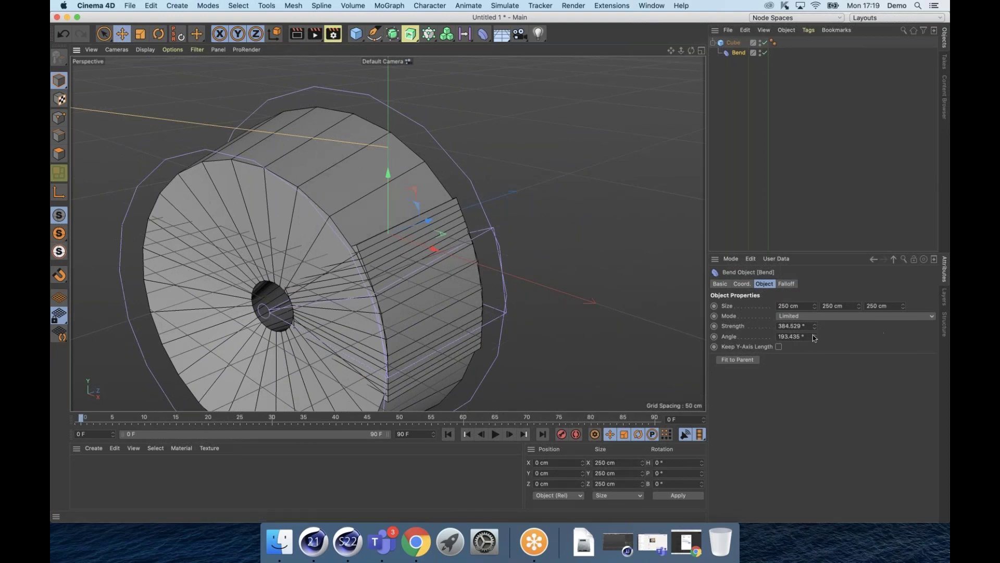
{"action": "left_click_drag", "start_coordinate": [815, 337], "coordinate": [816, 336]}
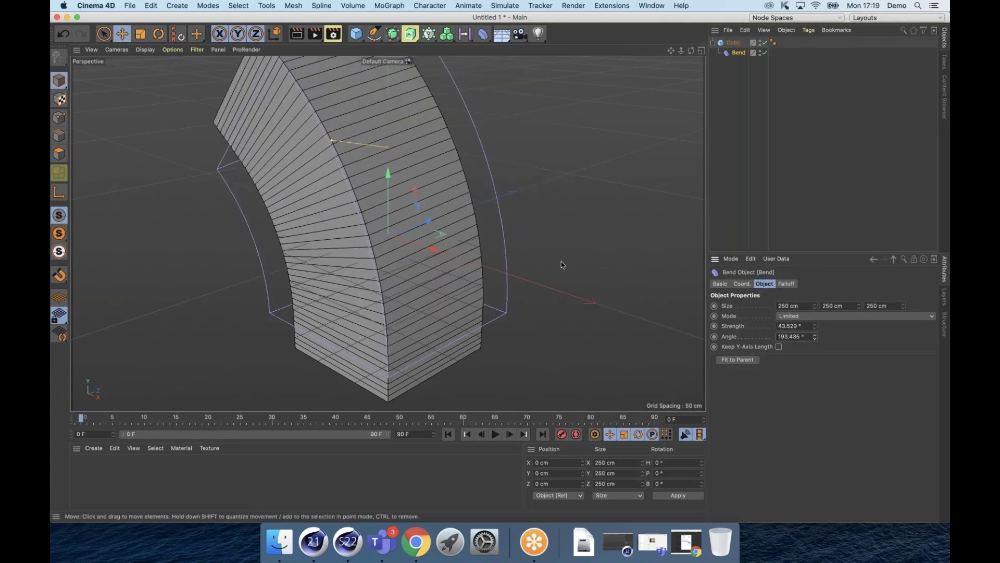
Move the bent cube along X to about -416 cm and take the Bend deformer out of it
{"action": "left_click", "coordinate": [734, 43]}
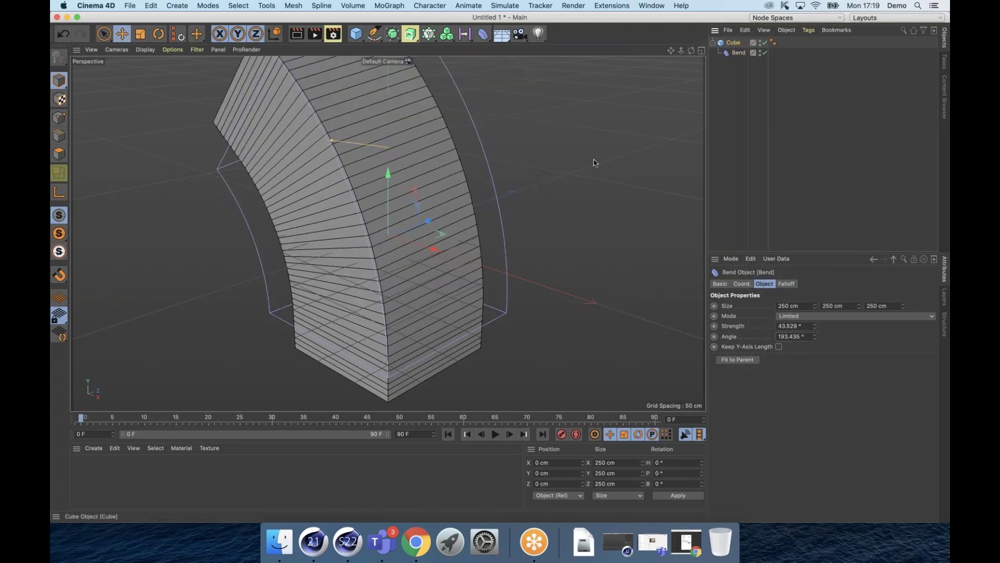
{"action": "left_click_drag", "start_coordinate": [398, 245], "coordinate": [245, 188]}
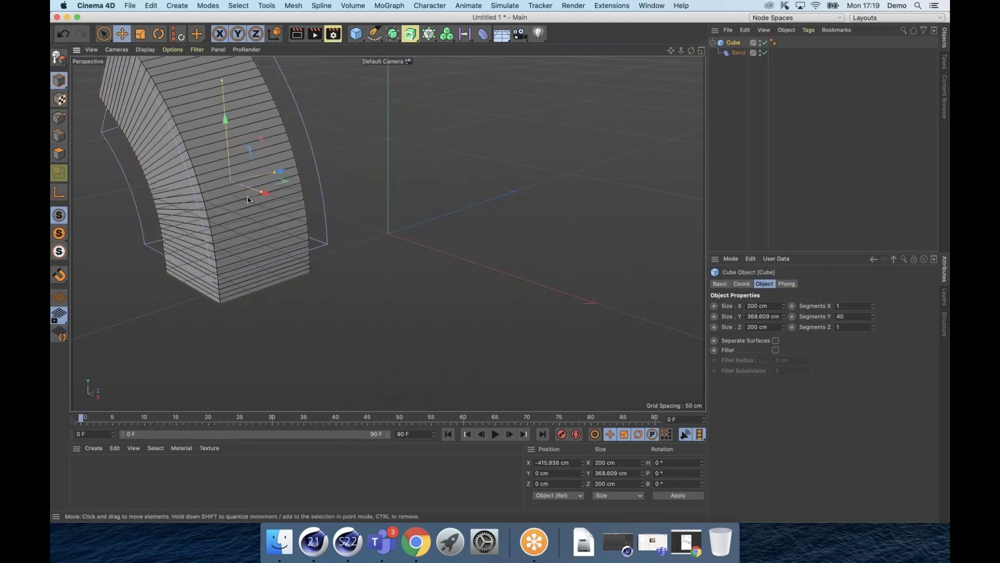
{"action": "left_click_drag", "start_coordinate": [736, 53], "coordinate": [732, 46]}
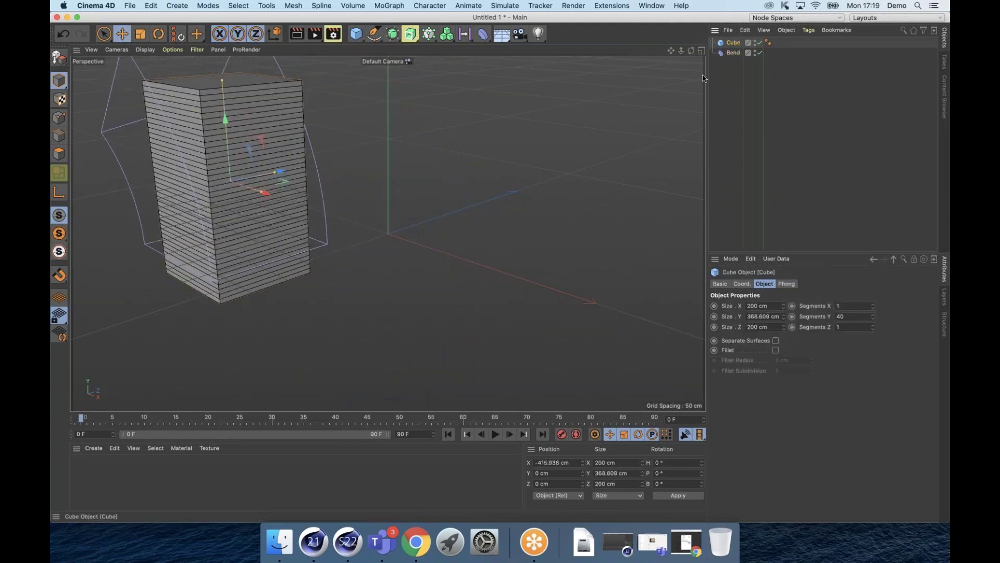
Duplicate the straight cube and move one of the two along X to about 20 cm
{"action": "key", "text": "super+v"}
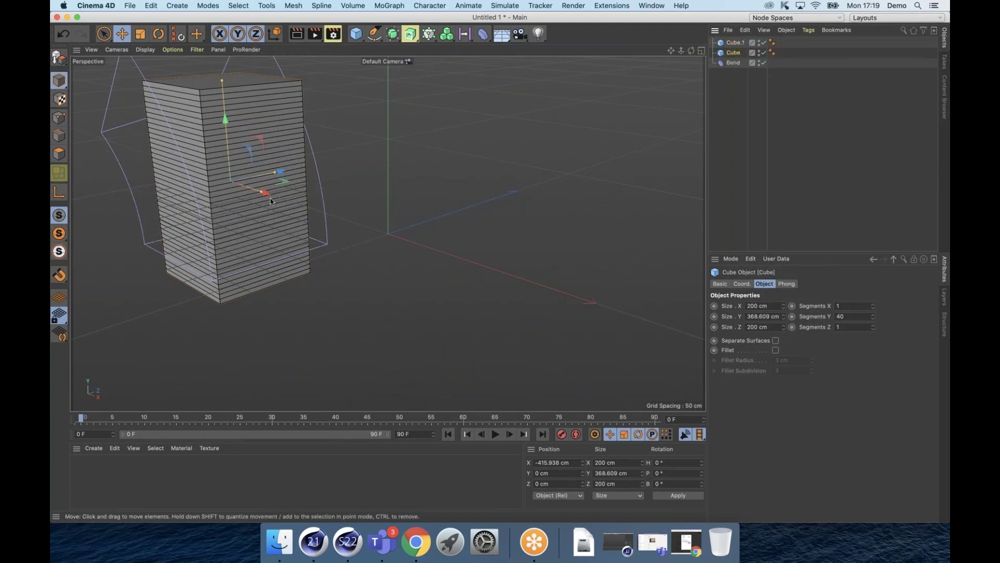
{"action": "left_click_drag", "start_coordinate": [317, 235], "coordinate": [430, 184]}
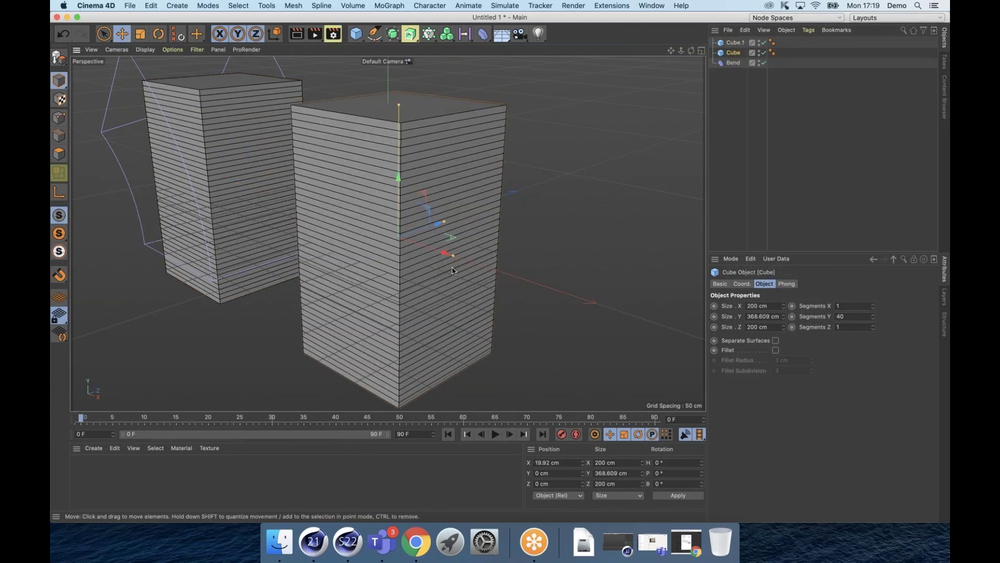
Add a Twist deformer to the scene
{"action": "left_click", "coordinate": [483, 34]}
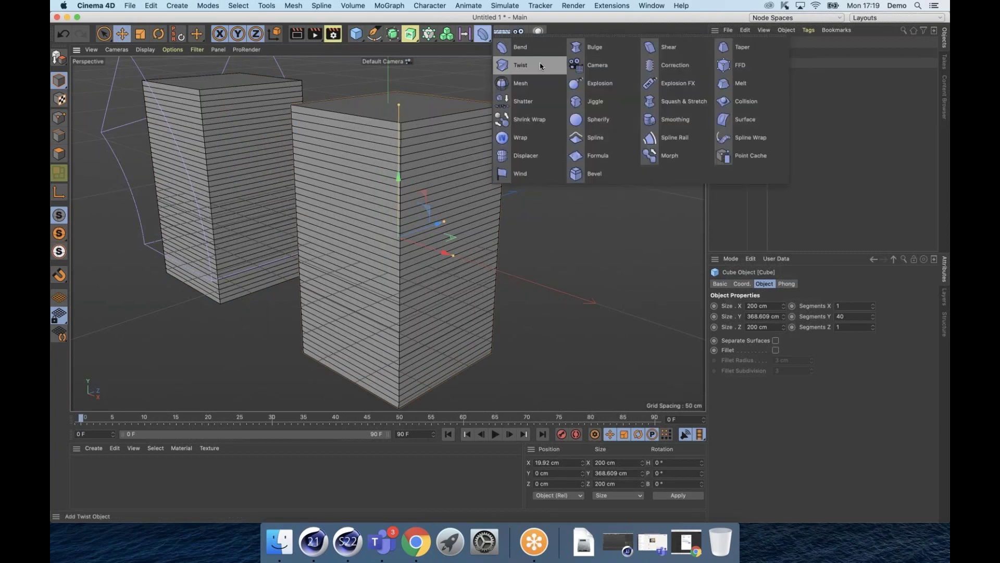
{"action": "left_click", "coordinate": [521, 65]}
{"action": "left_click_drag", "start_coordinate": [732, 42], "coordinate": [734, 53]}
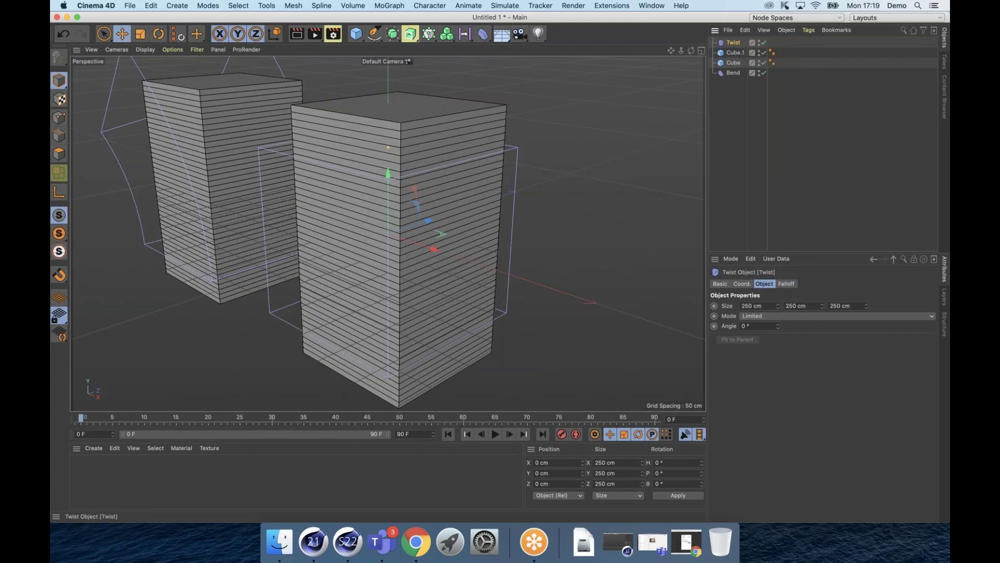
{"action": "mouse_move", "coordinate": [389, 148]}
{"action": "left_mouse_down"}
{"action": "mouse_move", "coordinate": [419, 151]}
{"action": "mouse_move", "coordinate": [404, 150]}
{"action": "left_mouse_up"}
{"action": "key", "text": "super+z"}
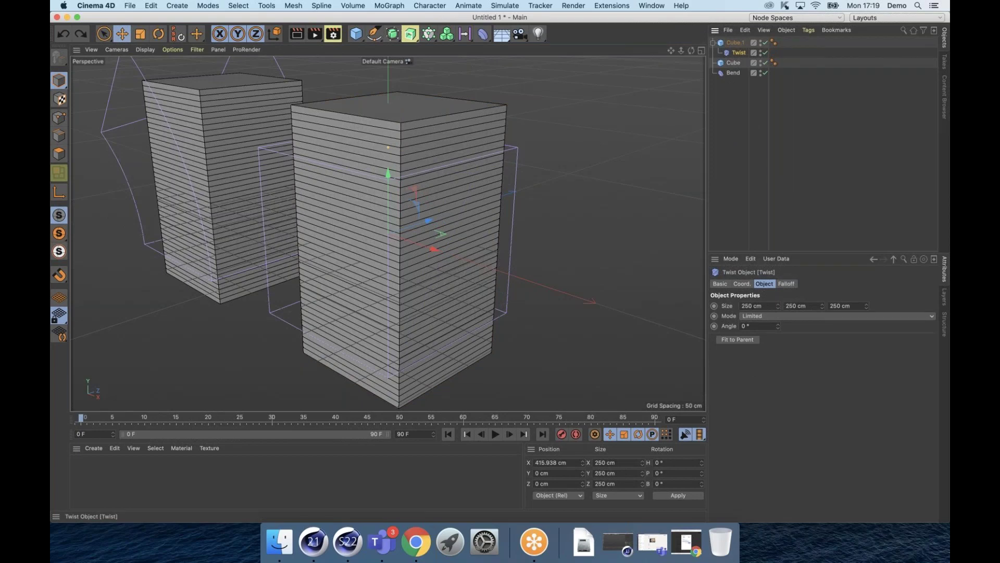
{"action": "key", "text": "super+z"}
Make the Twist deformer a child of the front cube and twist it to an angle of about -181°
{"action": "left_click_drag", "start_coordinate": [388, 149], "coordinate": [302, 150]}
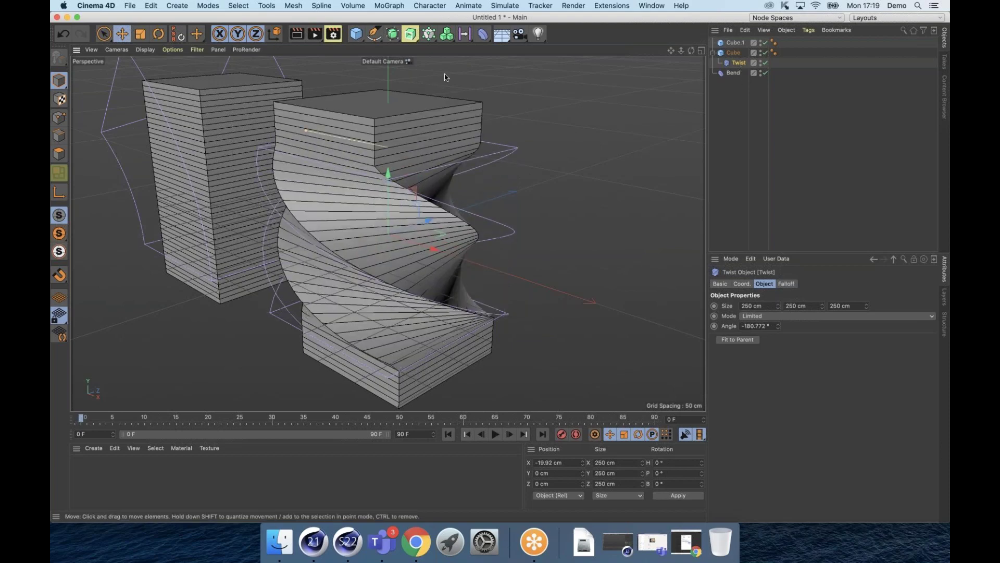
{"action": "left_click", "coordinate": [484, 40]}
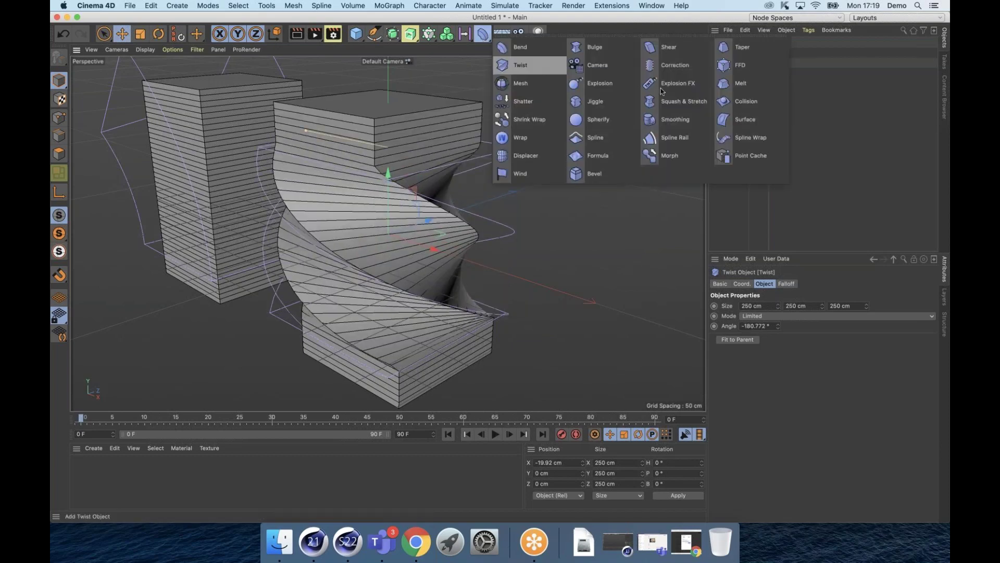
{"action": "left_click", "coordinate": [677, 191]}
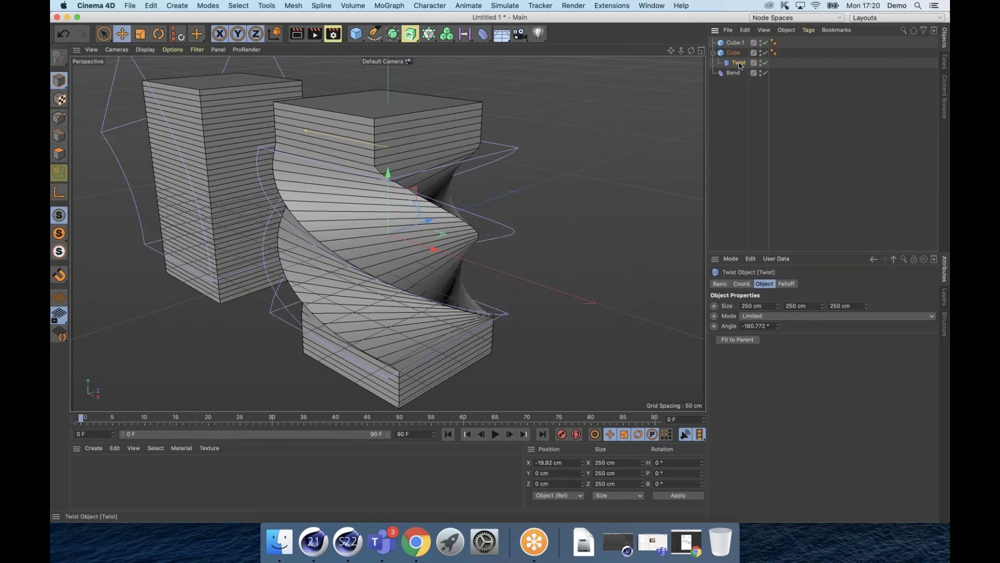
Take the Twist deformer out of the cube and delete both cubes and the Bend deformer
{"action": "left_click_drag", "start_coordinate": [741, 65], "coordinate": [742, 78]}
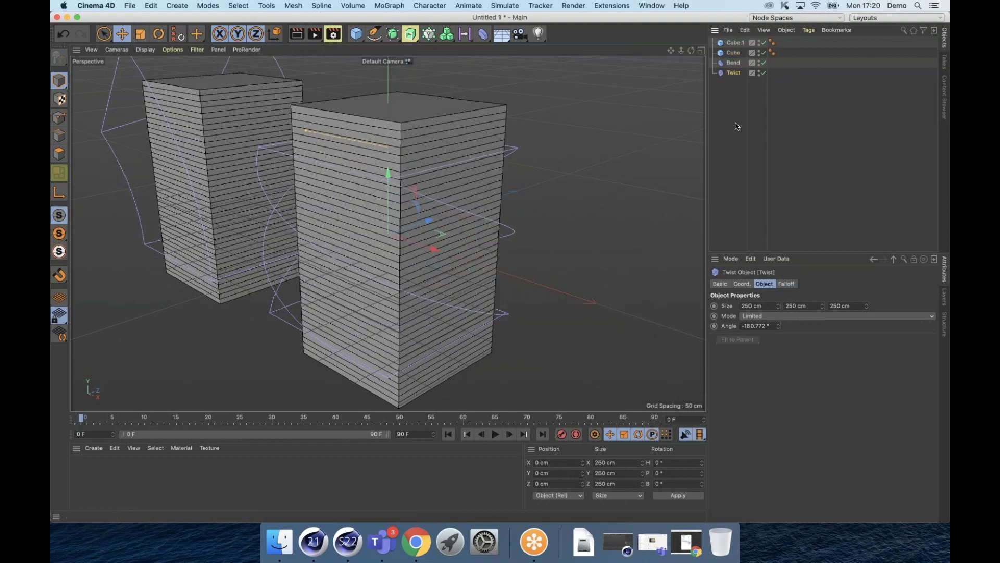
{"action": "left_click", "coordinate": [735, 53]}
{"action": "left_click", "coordinate": [735, 43], "text": "shift"}
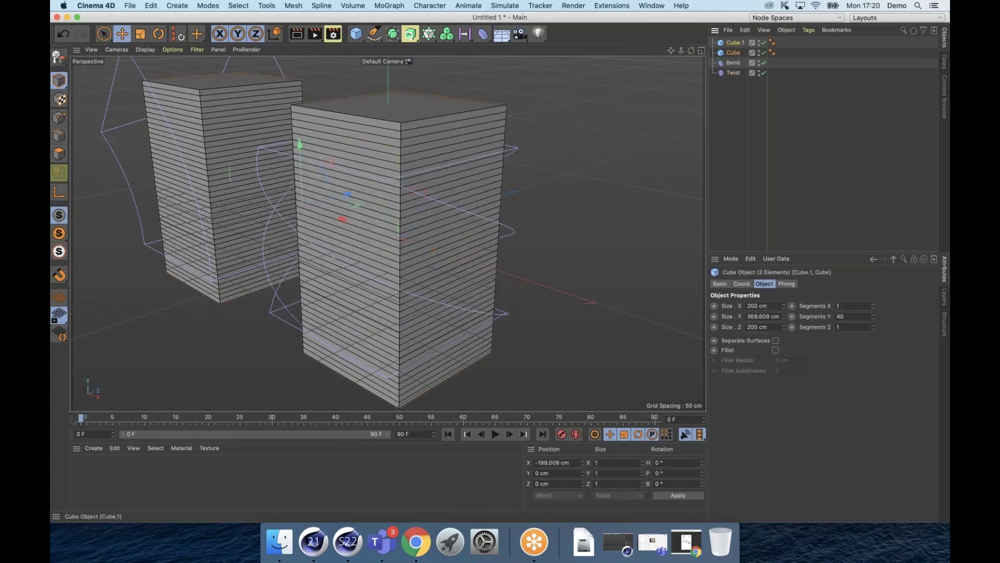
{"action": "key", "text": "Delete"}
{"action": "left_click", "coordinate": [733, 43]}
{"action": "key", "text": "Delete"}
Set the remaining Twist deformer's angle to about -153°
{"action": "left_click", "coordinate": [734, 43]}
{"action": "left_click_drag", "start_coordinate": [500, 269], "coordinate": [500, 269], "text": "alt"}
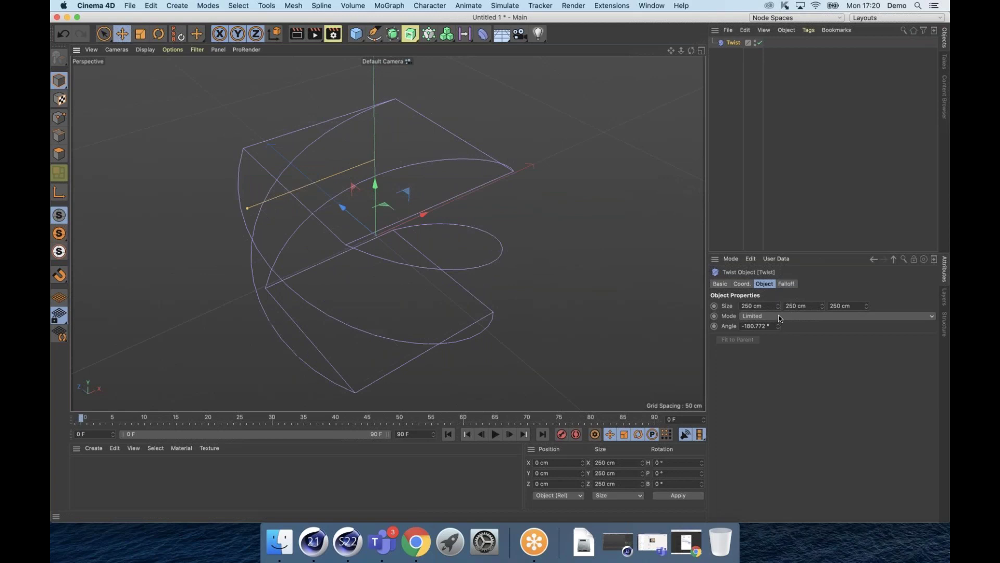
{"action": "left_click_drag", "start_coordinate": [778, 328], "coordinate": [778, 328]}
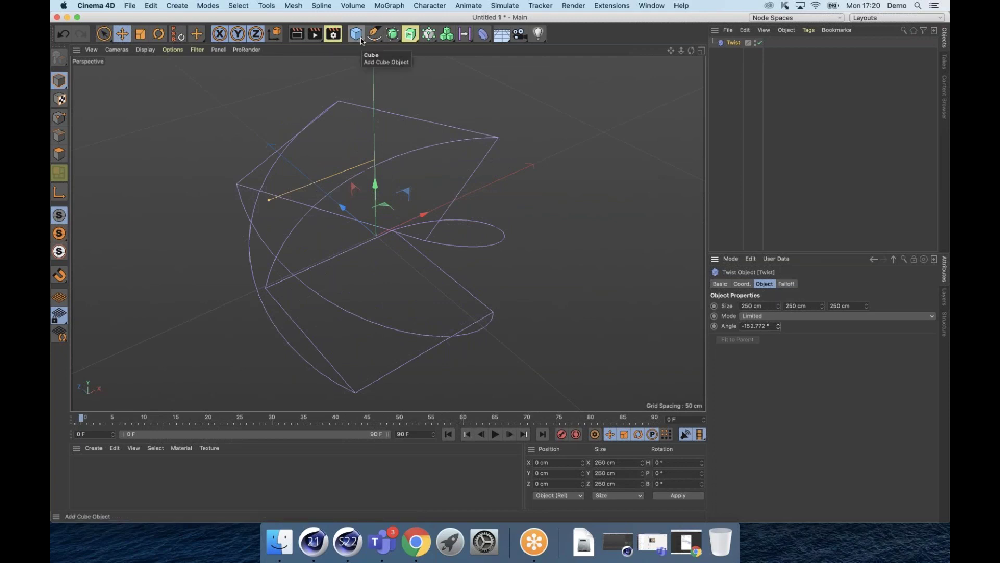
{"action": "left_click_drag", "start_coordinate": [681, 51], "coordinate": [500, 270]}
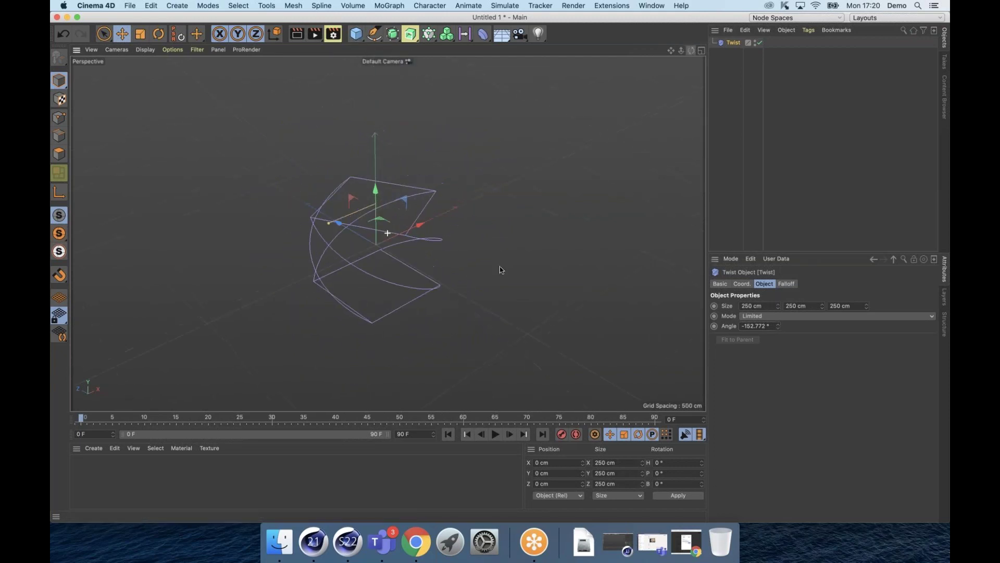
Add a cube, try the Twist deformer as its child, and take the deformer back out
{"action": "left_click", "coordinate": [358, 35]}
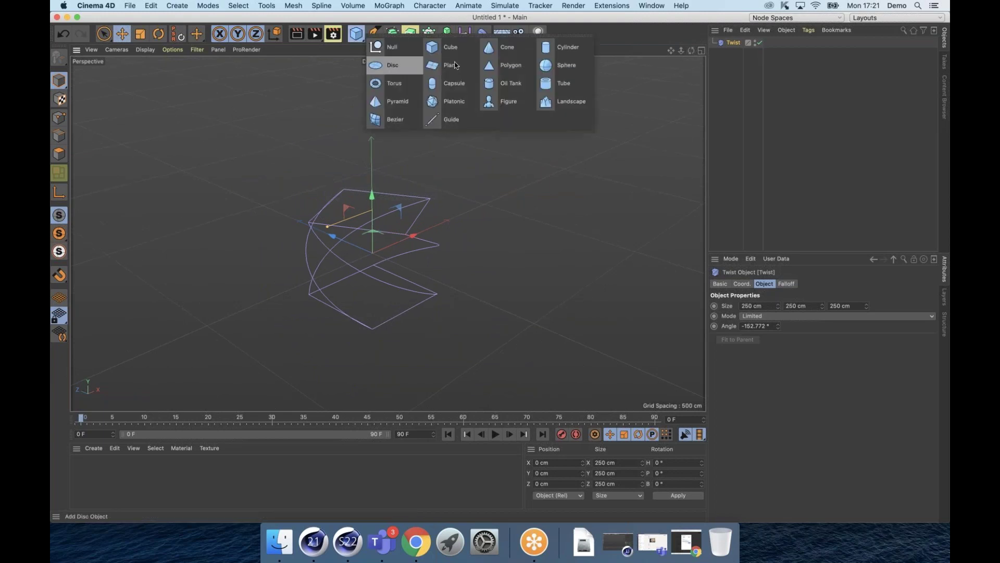
{"action": "left_click", "coordinate": [448, 47]}
{"action": "left_click_drag", "start_coordinate": [733, 54], "coordinate": [735, 45]}
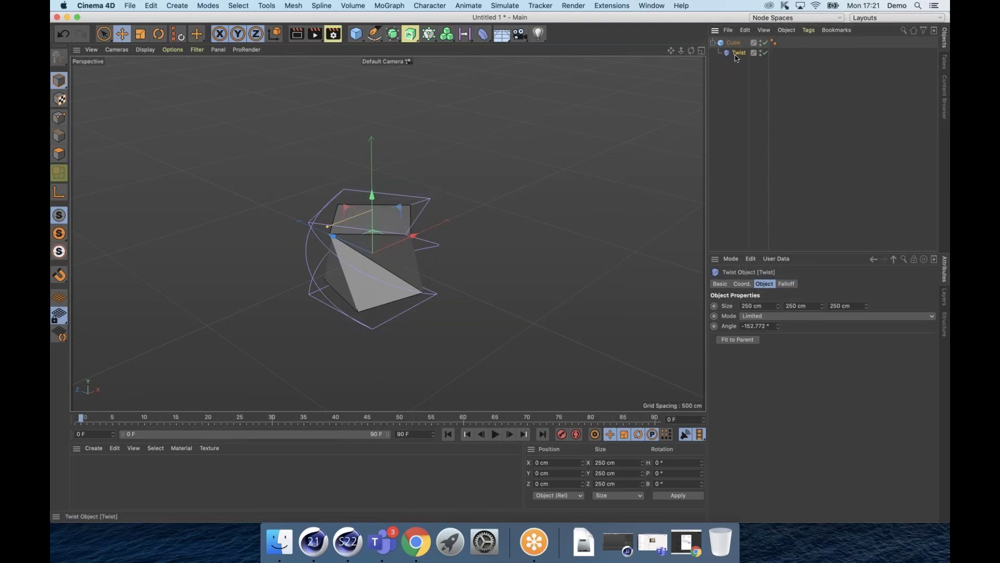
{"action": "left_click_drag", "start_coordinate": [735, 55], "coordinate": [730, 72]}
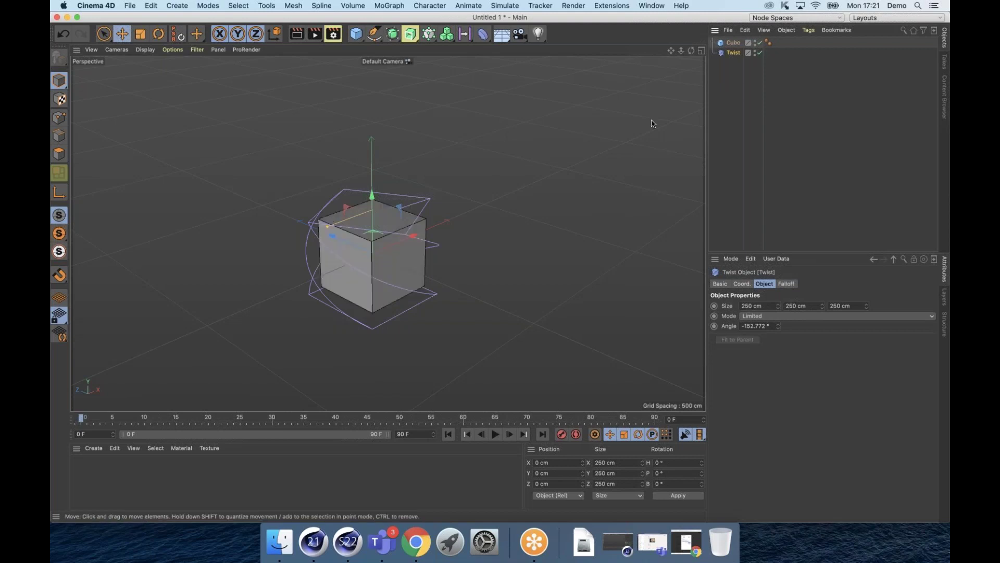
Move the cube to about 719 cm along Z and make the distant Twist deformer its child
{"action": "left_click", "coordinate": [730, 43]}
{"action": "left_click_drag", "start_coordinate": [333, 237], "coordinate": [180, 210]}
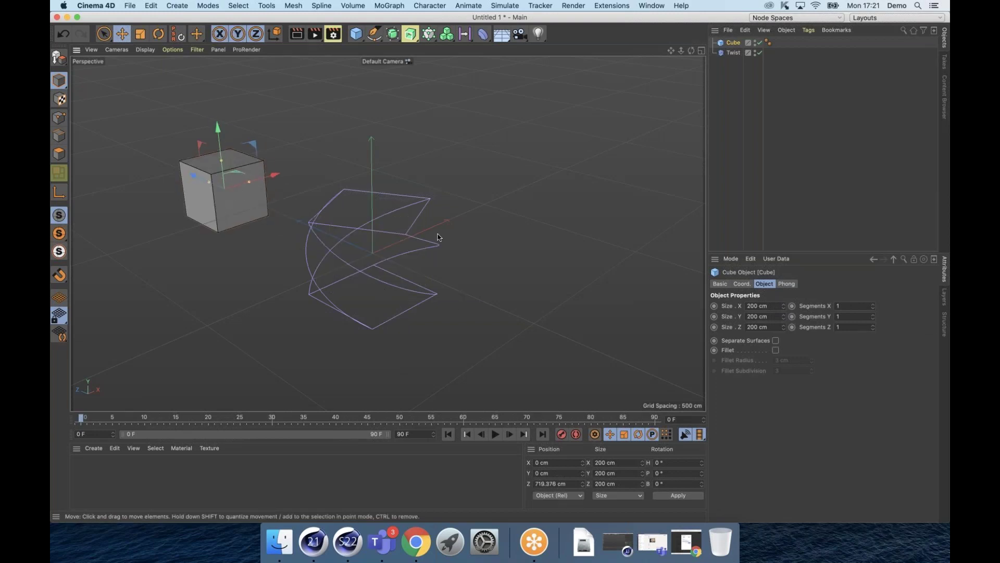
{"action": "left_click_drag", "start_coordinate": [692, 51], "coordinate": [499, 269]}
{"action": "left_click", "coordinate": [733, 52]}
{"action": "left_click_drag", "start_coordinate": [733, 52], "coordinate": [734, 42]}
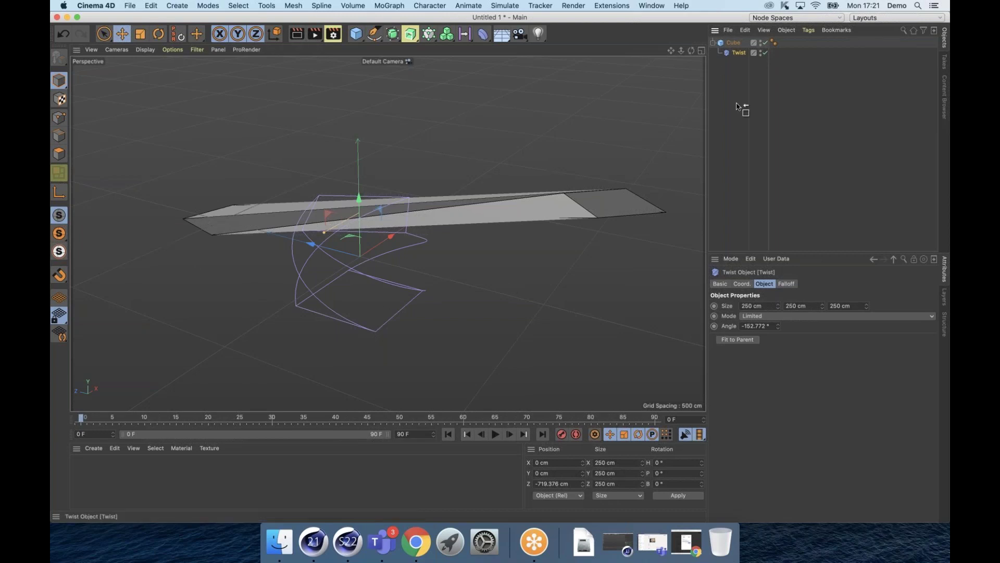
Take the Twist deformer out of the cube and delete the cube
{"action": "left_click_drag", "start_coordinate": [734, 112], "coordinate": [728, 97]}
{"action": "left_click", "coordinate": [732, 43]}
{"action": "key", "text": "Delete"}
Add a cylinder about 125 cm in radius and 478 cm high, and make the Twist deformer its child
{"action": "left_click", "coordinate": [357, 34]}
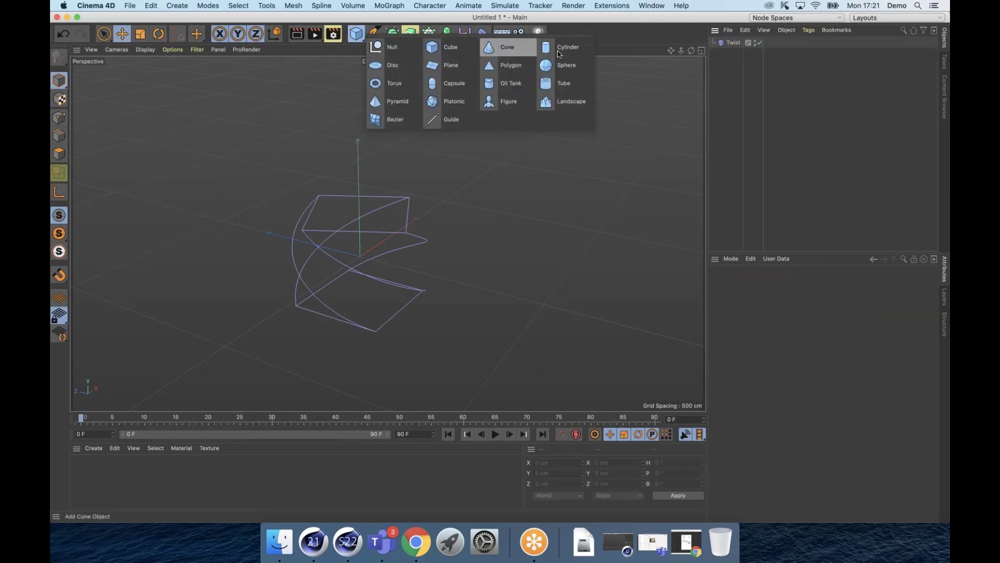
{"action": "left_click", "coordinate": [559, 51]}
{"action": "left_click_drag", "start_coordinate": [363, 218], "coordinate": [384, 159]}
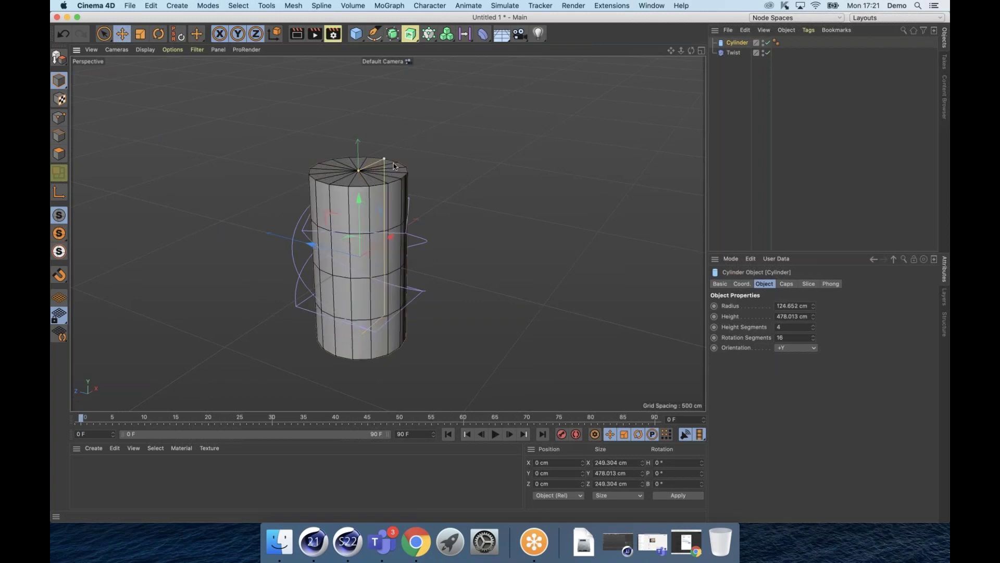
{"action": "left_click_drag", "start_coordinate": [733, 53], "coordinate": [692, 57]}
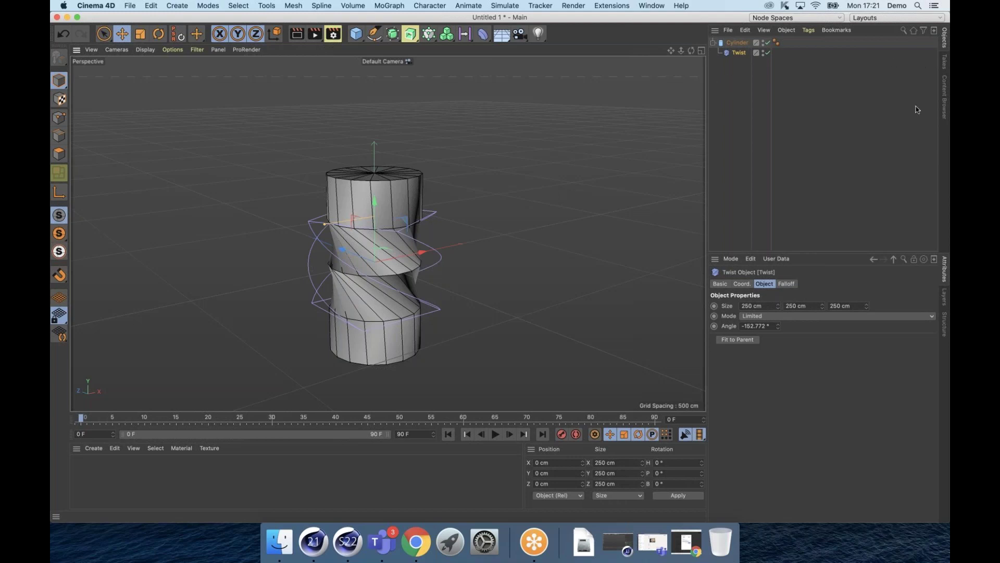
Set the Twist deformer's angle to about 81° and rotate the deformer inside the cylinder
{"action": "left_click", "coordinate": [888, 114]}
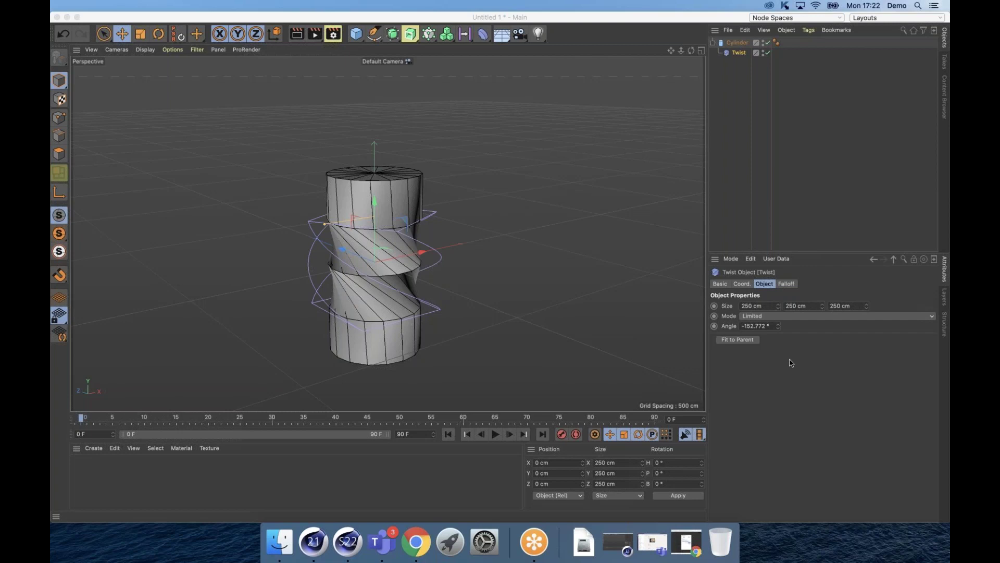
{"action": "left_click", "coordinate": [724, 197]}
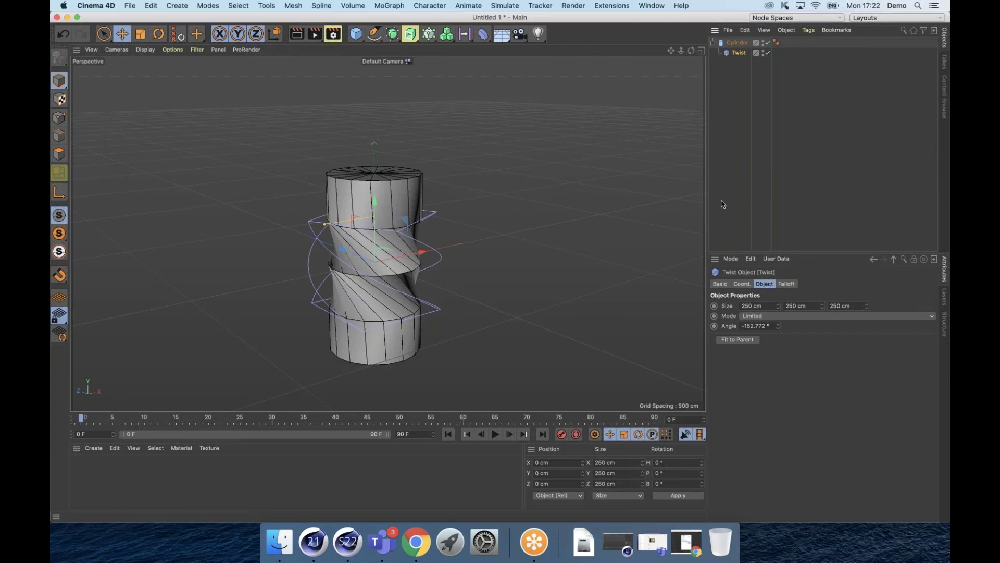
{"action": "left_click", "coordinate": [738, 53]}
{"action": "left_click", "coordinate": [766, 62]}
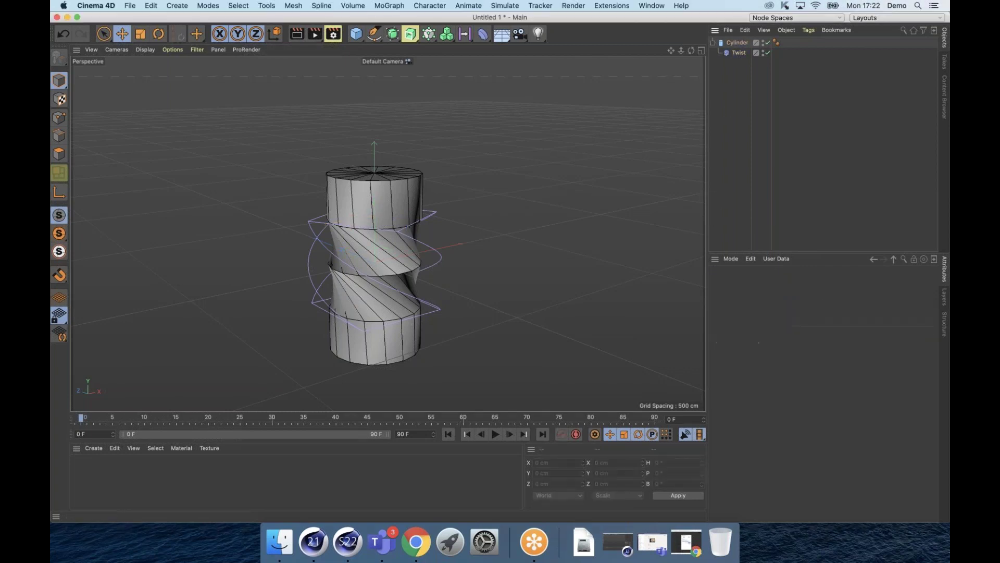
{"action": "left_click", "coordinate": [738, 53]}
{"action": "left_click_drag", "start_coordinate": [325, 224], "coordinate": [399, 215]}
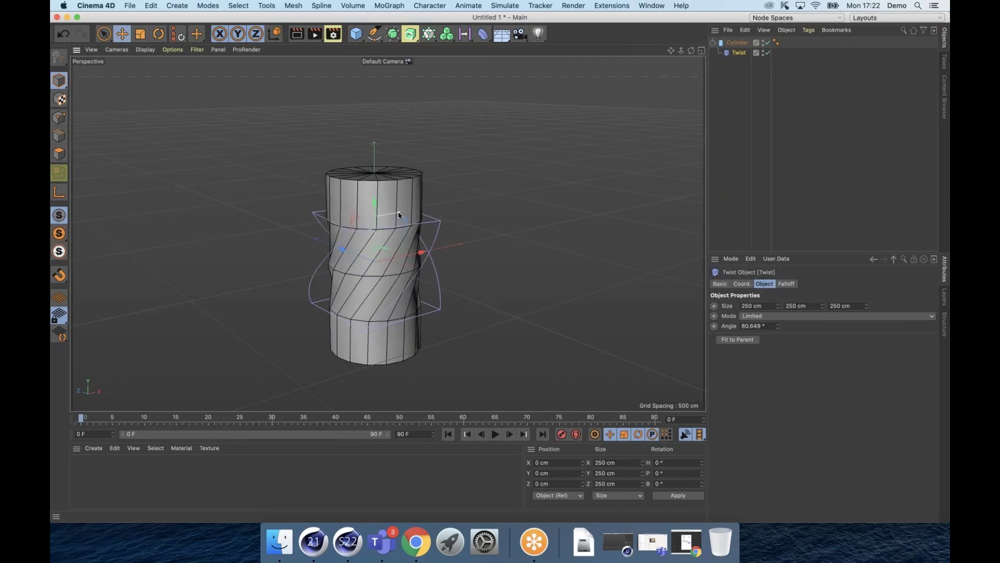
{"action": "key", "text": "r"}
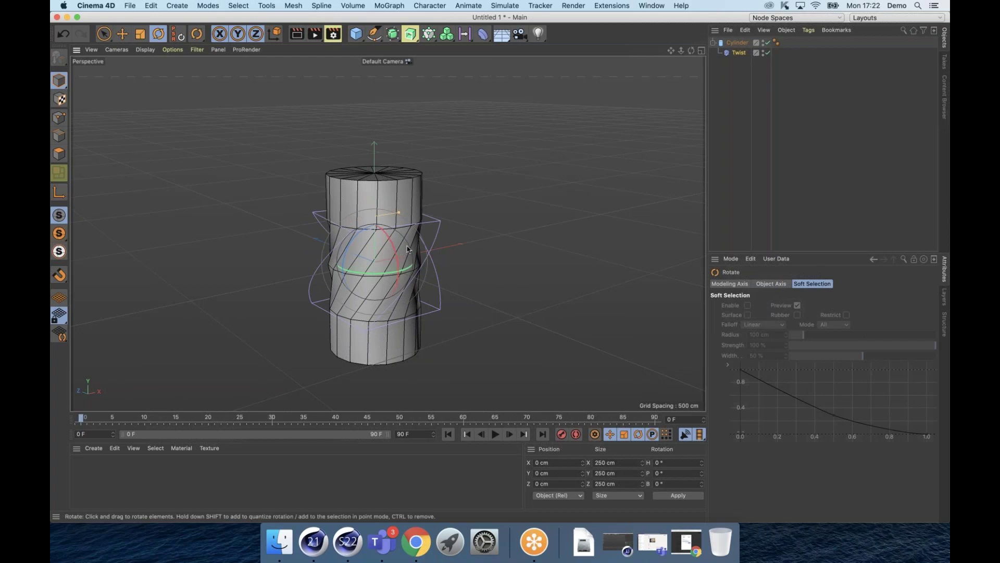
{"action": "left_click_drag", "start_coordinate": [395, 250], "coordinate": [378, 183]}
Undo the changes back to the single segmented cube with the separate Bend deformer
{"action": "key", "text": "super+z"}
{"action": "key", "text": "super+z"}
{"action": "key", "text": "super+z"}
{"action": "key", "text": "super+z"}
{"action": "key", "text": "super+z"}
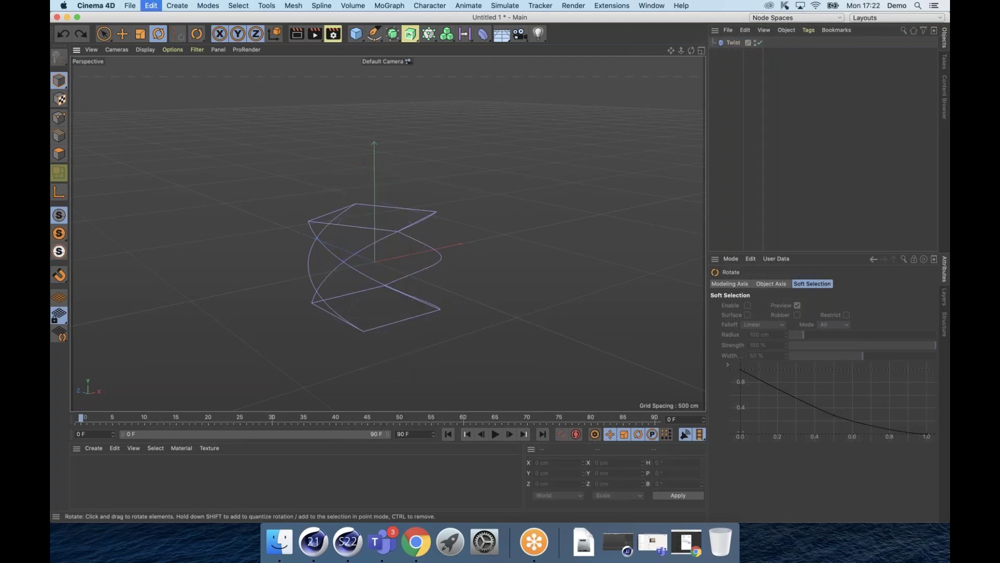
{"action": "key", "text": "super+z"}
{"action": "key", "text": "super+z"}
{"action": "key", "text": "super+z"}
{"action": "key", "text": "super+z"}
{"action": "key", "text": "super+z"}
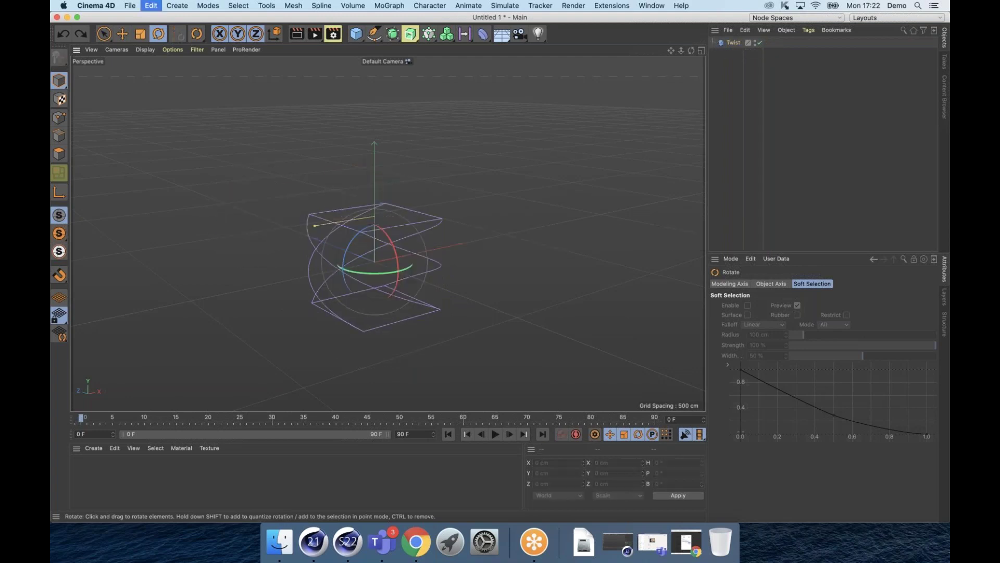
{"action": "key", "text": "super+shift+z"}
{"action": "key", "text": "super+shift+z"}
{"action": "key", "text": "super+shift+z"}
{"action": "key", "text": "super+shift+z"}
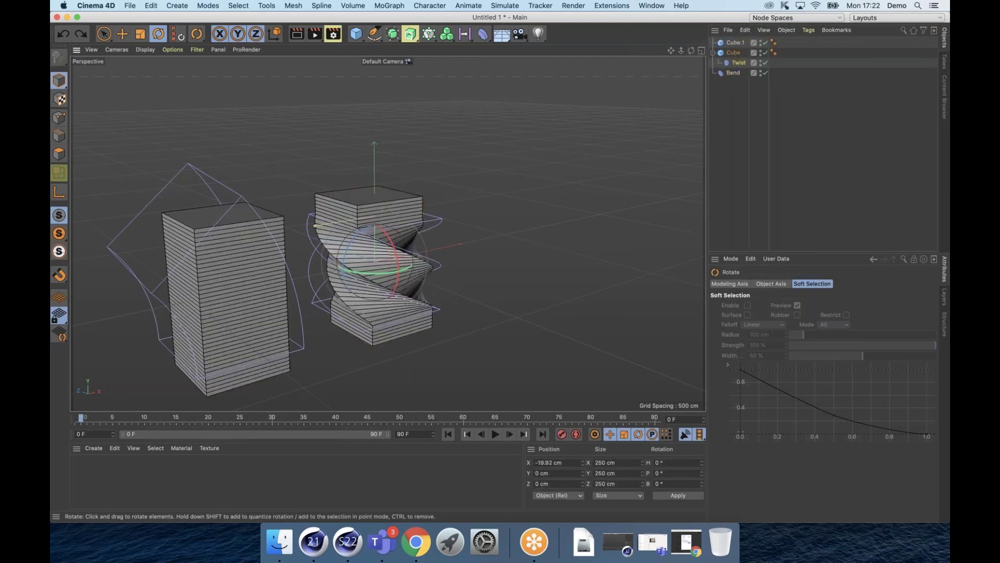
{"action": "key", "text": "super+z"}
{"action": "key", "text": "super+z"}
{"action": "key", "text": "super+z"}
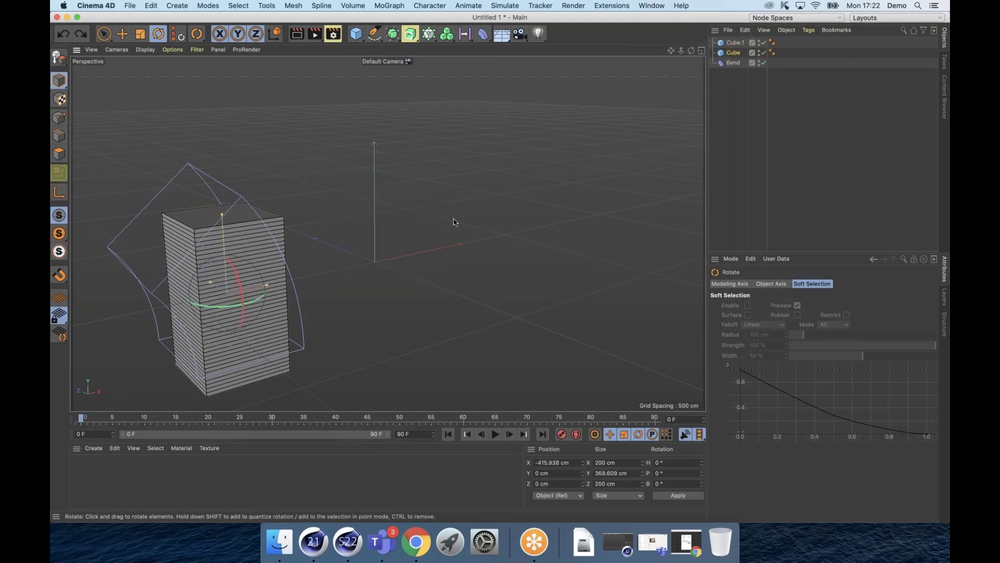
{"action": "key", "text": "super+z"}
{"action": "key", "text": "super+z"}
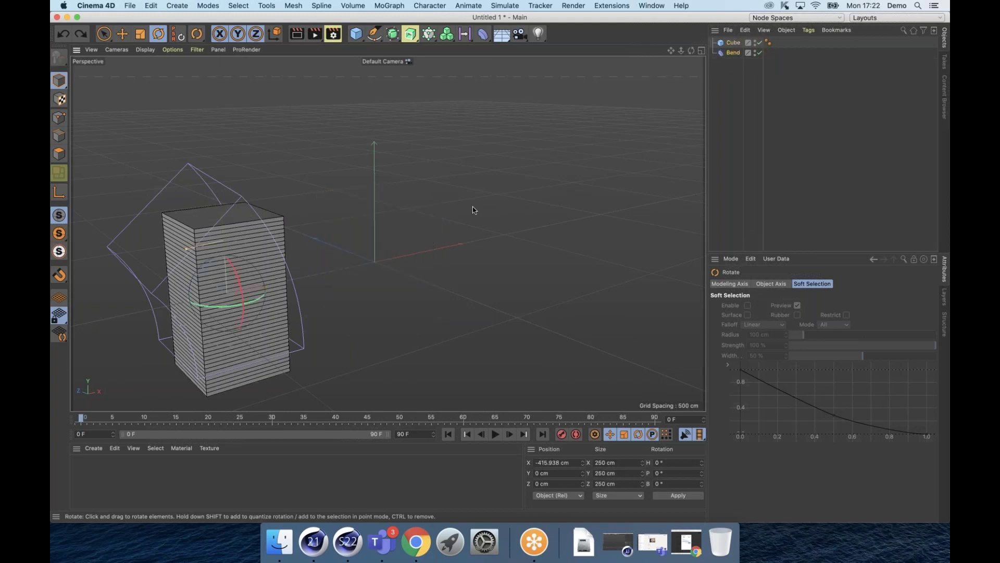
Move the Bend deformer away from the cube to about 0 cm in X, and undo the move
{"action": "key", "text": "e"}
{"action": "left_click_drag", "start_coordinate": [281, 282], "coordinate": [412, 252]}
{"action": "key", "text": "super+z"}
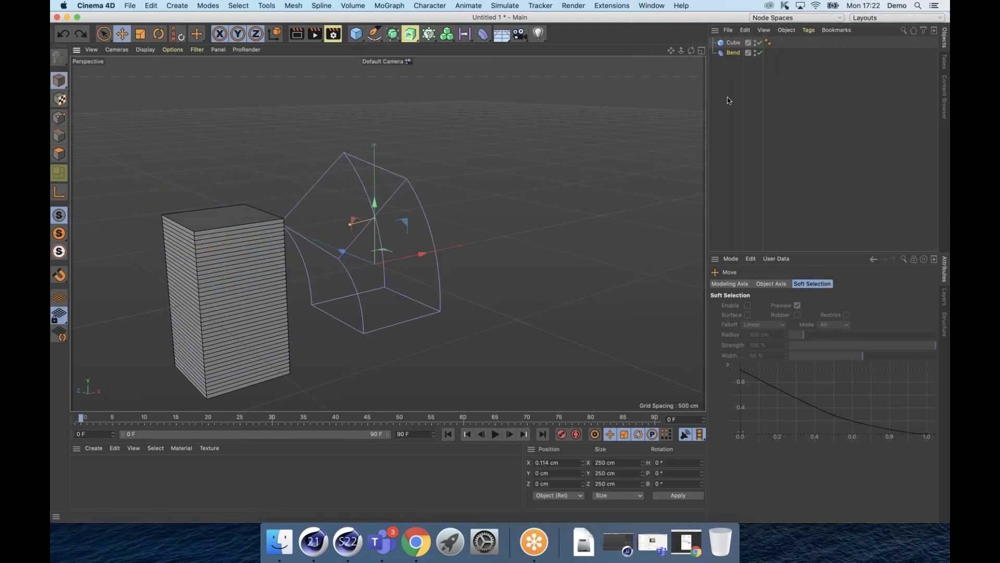
Make the Bend deformer a child of the cube and shift it to about -11 cm in X
{"action": "left_click_drag", "start_coordinate": [738, 54], "coordinate": [736, 43]}
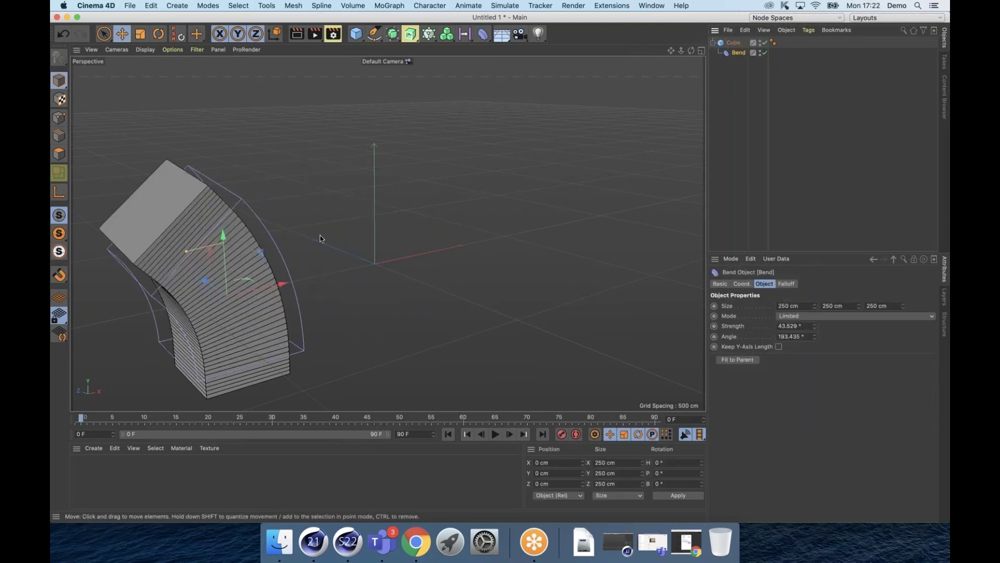
{"action": "mouse_move", "coordinate": [285, 281]}
{"action": "left_mouse_down"}
{"action": "mouse_move", "coordinate": [344, 280]}
{"action": "mouse_move", "coordinate": [249, 279]}
{"action": "mouse_move", "coordinate": [291, 267]}
{"action": "left_mouse_up"}
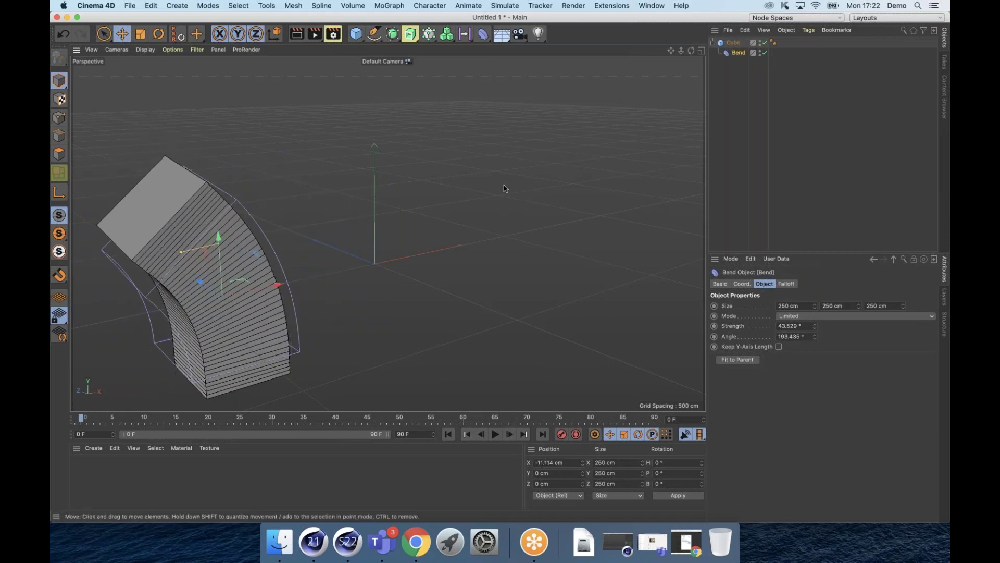
Scale the Bend deformer uniformly to about 230 cm
{"action": "key", "text": "t"}
{"action": "left_click_drag", "start_coordinate": [487, 189], "coordinate": [465, 215]}
{"action": "key", "text": "e"}
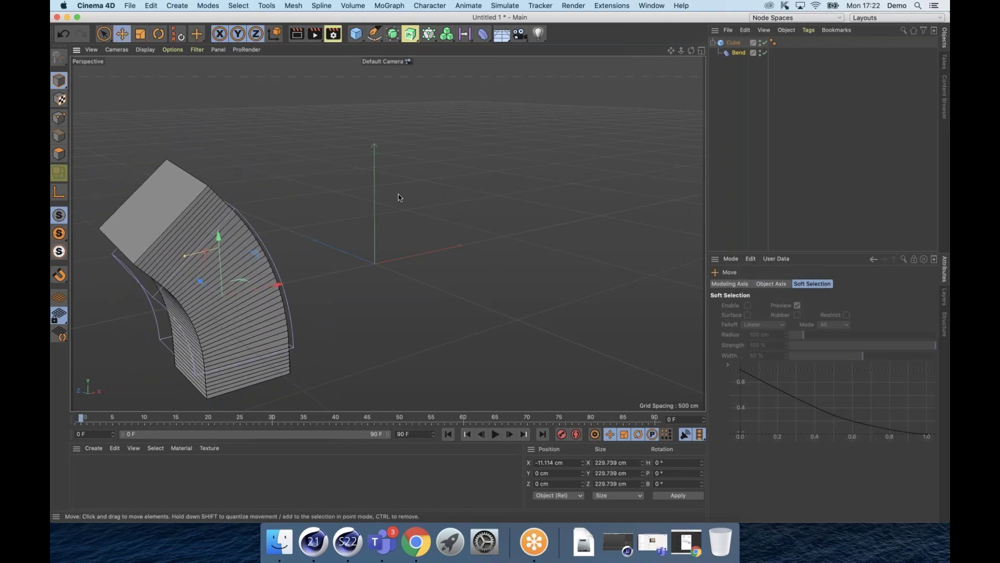
Rotate the Bend deformer slightly, to about 0.1° heading, -1.9° pitch and 2° bank
{"action": "key", "text": "r"}
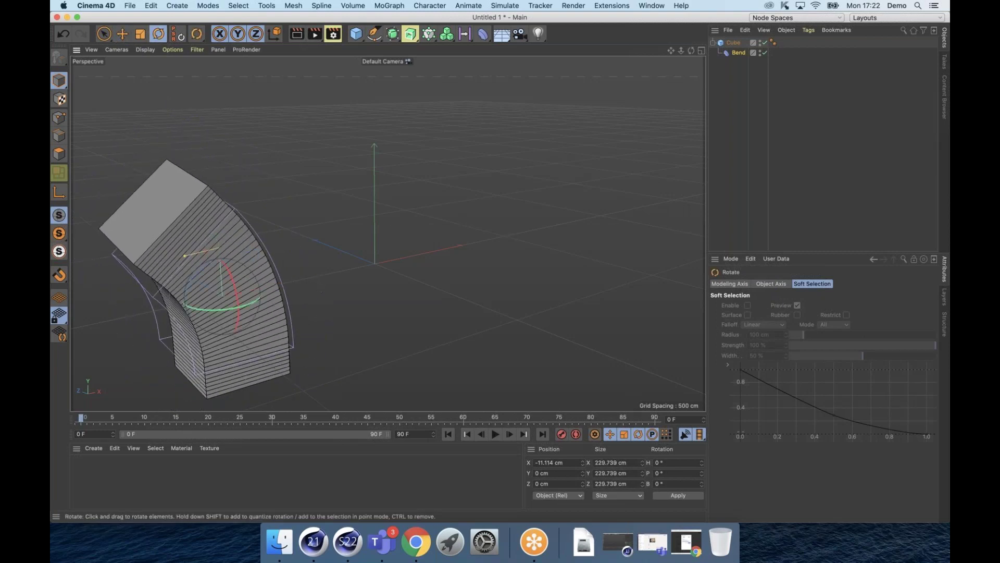
{"action": "left_click_drag", "start_coordinate": [671, 50], "coordinate": [458, 237]}
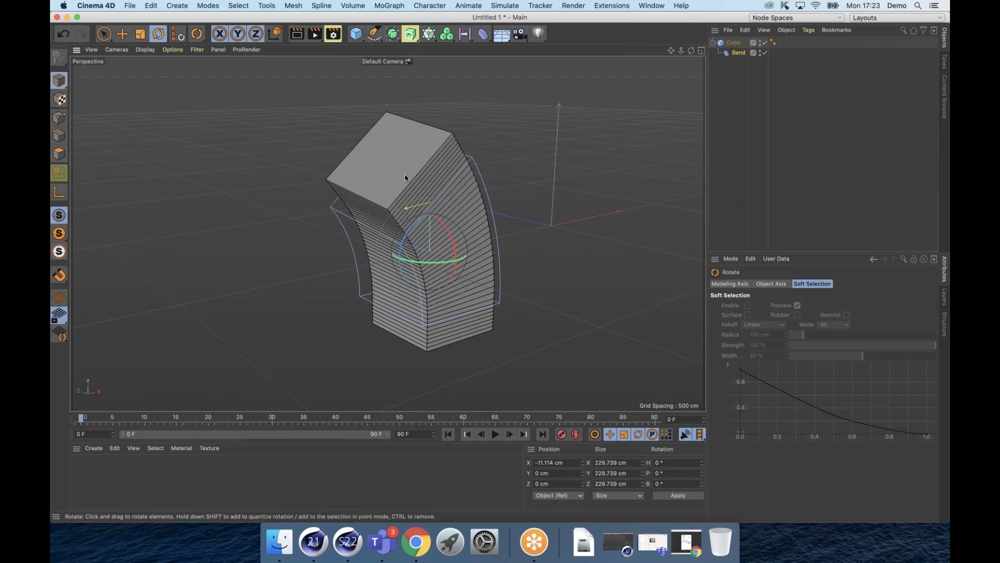
{"action": "mouse_move", "coordinate": [411, 225]}
{"action": "left_mouse_down"}
{"action": "mouse_move", "coordinate": [419, 220]}
{"action": "mouse_move", "coordinate": [404, 229]}
{"action": "mouse_move", "coordinate": [441, 197]}
{"action": "mouse_move", "coordinate": [433, 169]}
{"action": "mouse_move", "coordinate": [453, 222]}
{"action": "mouse_move", "coordinate": [416, 223]}
{"action": "mouse_move", "coordinate": [415, 210]}
{"action": "left_mouse_up"}
{"action": "left_click_drag", "start_coordinate": [418, 216], "coordinate": [427, 206]}
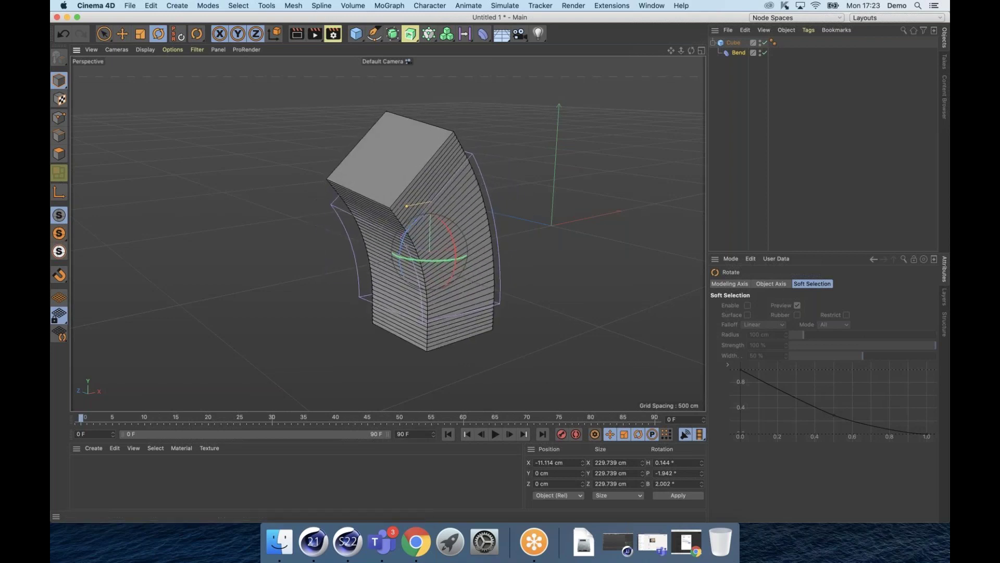
{"action": "left_click", "coordinate": [765, 123]}
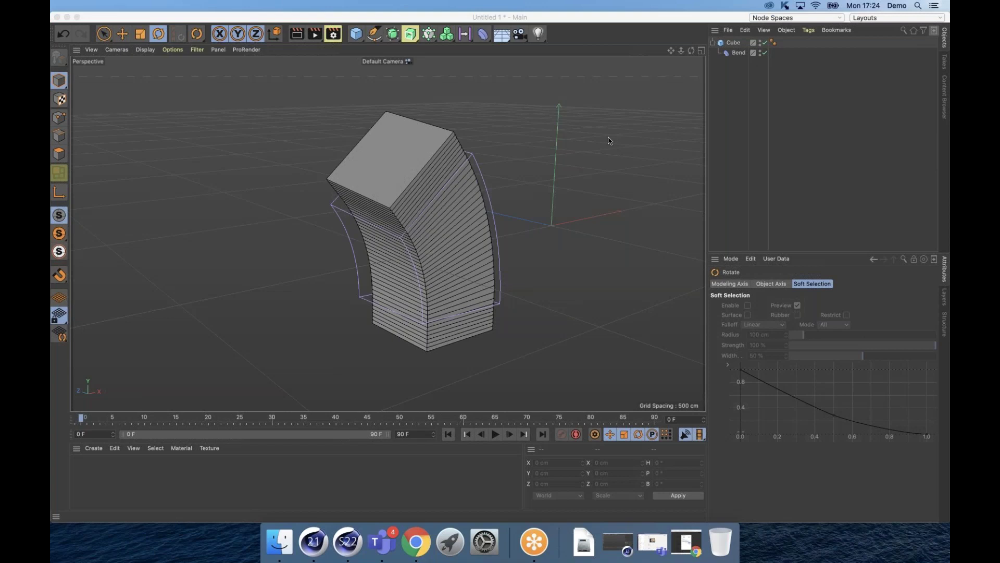
{"action": "left_click_drag", "start_coordinate": [674, 54], "coordinate": [673, 55]}
Reset the Bend deformer's strength and angle to 0°
{"action": "left_click", "coordinate": [738, 52]}
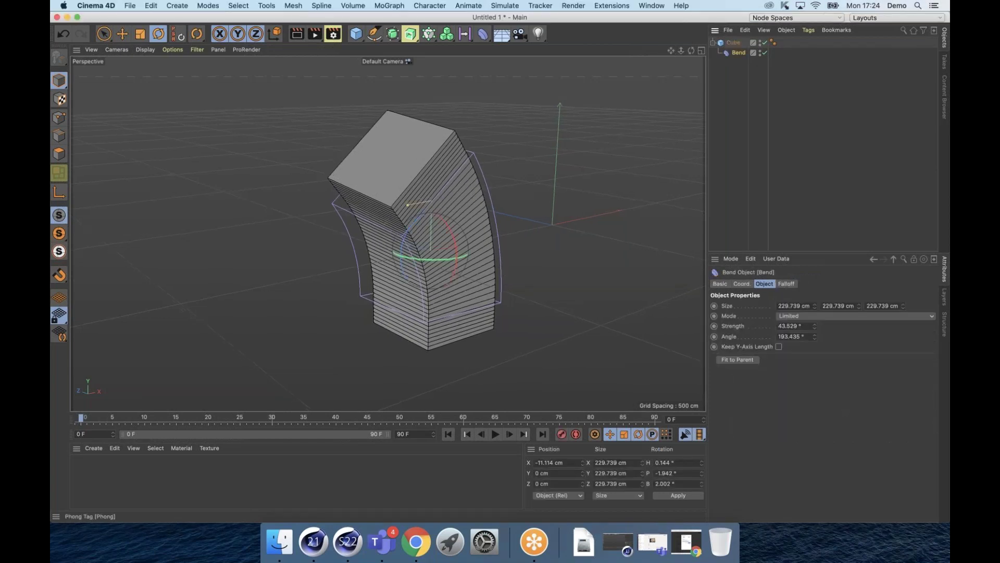
{"action": "left_click", "coordinate": [814, 329]}
{"action": "mouse_move", "coordinate": [814, 327]}
{"action": "left_mouse_down"}
{"action": "mouse_move", "coordinate": [815, 339]}
{"action": "mouse_move", "coordinate": [815, 329]}
{"action": "left_mouse_up"}
{"action": "type", "text": "0"}
{"action": "key", "text": "Return"}
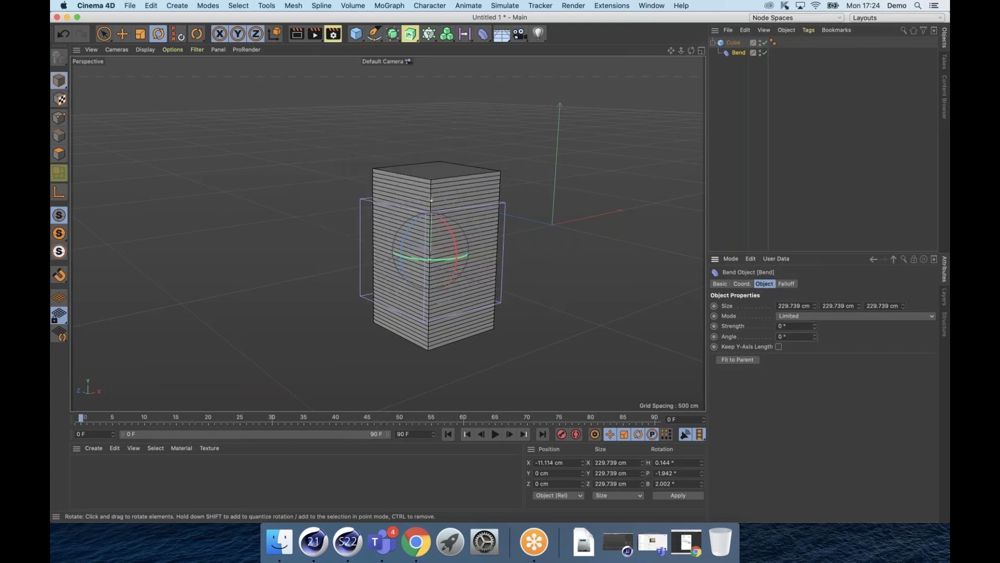
Set the Bend deformer's strength to 79° with its angle at 0°
{"action": "left_click_drag", "start_coordinate": [815, 328], "coordinate": [816, 340]}
{"action": "left_click", "coordinate": [815, 325]}
{"action": "double_click", "coordinate": [786, 336]}
{"action": "type", "text": "0"}
{"action": "key", "text": "Return"}
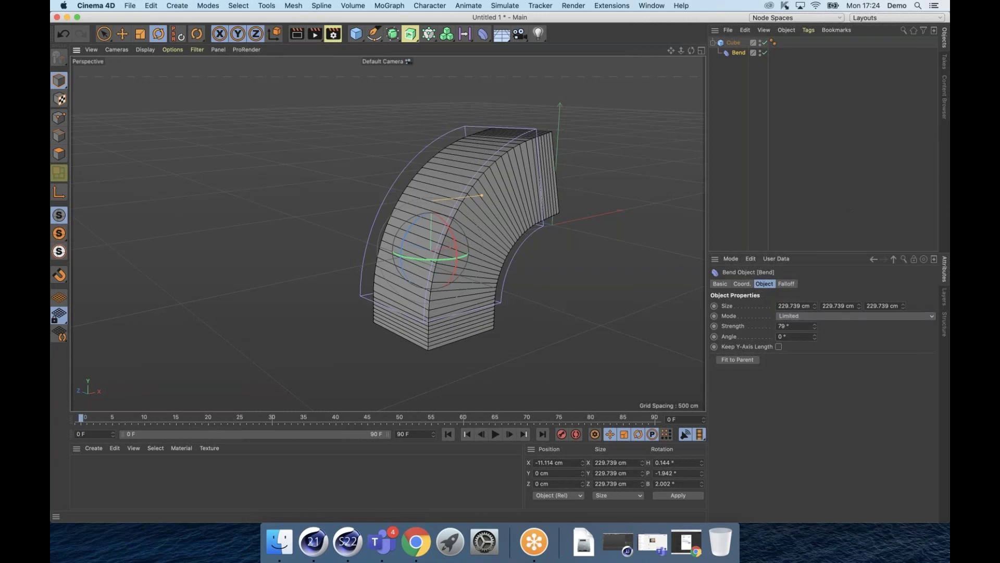
Switch to Points mode and set the Bend deformer's strength to 90°
{"action": "left_click", "coordinate": [59, 117]}
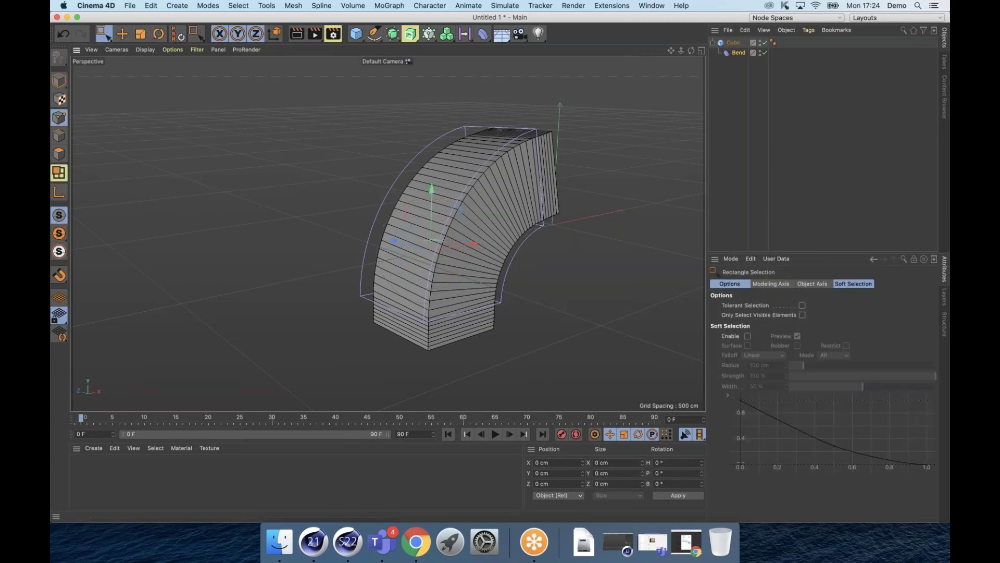
{"action": "left_click", "coordinate": [734, 54]}
{"action": "double_click", "coordinate": [784, 325]}
{"action": "type", "text": "90"}
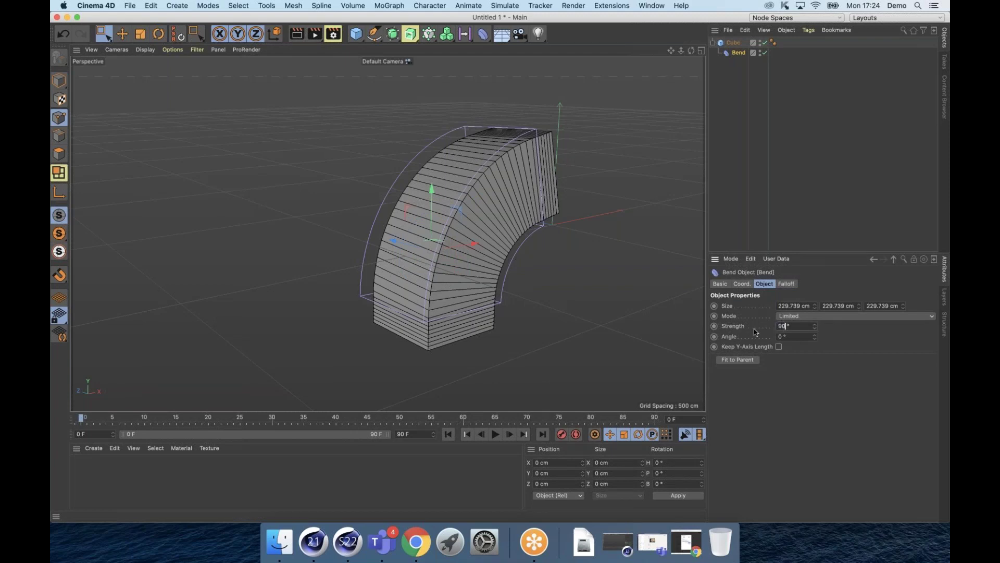
{"action": "key", "text": "Return"}
Fit the Bend deformer to its parent cube and increase its strength to 122°
{"action": "left_click_drag", "start_coordinate": [500, 269], "coordinate": [500, 270], "text": "alt"}
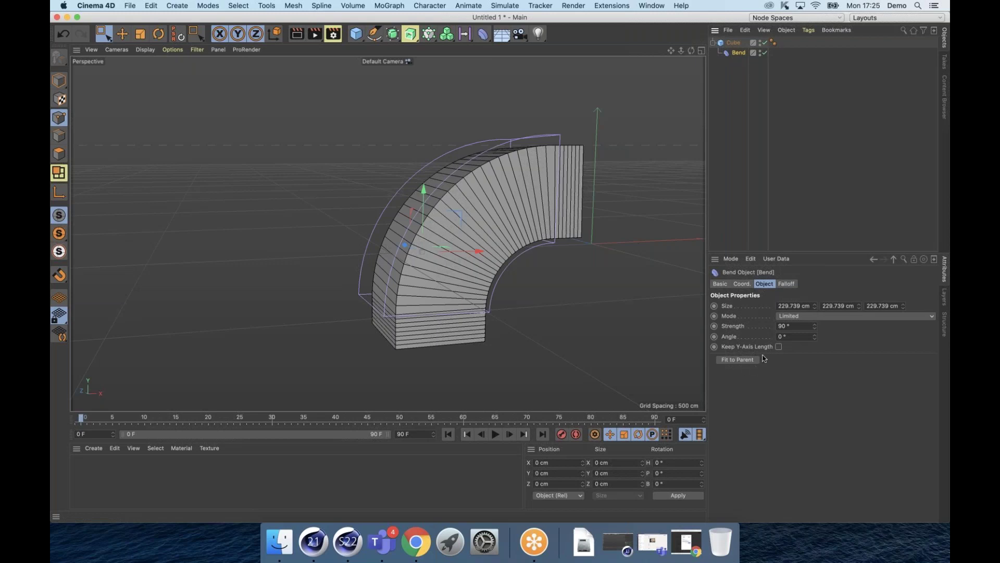
{"action": "left_click", "coordinate": [735, 361]}
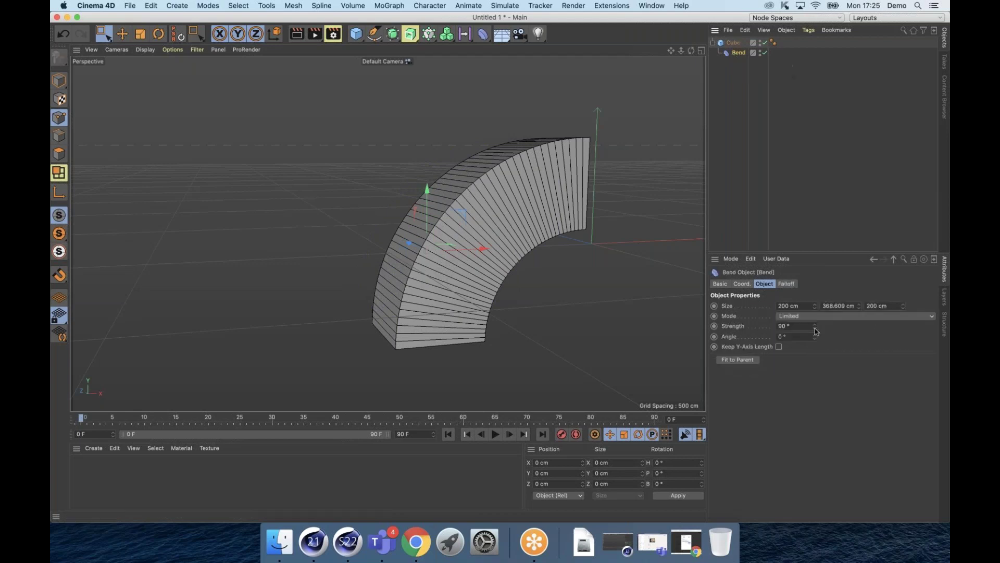
{"action": "left_click_drag", "start_coordinate": [815, 326], "coordinate": [816, 327]}
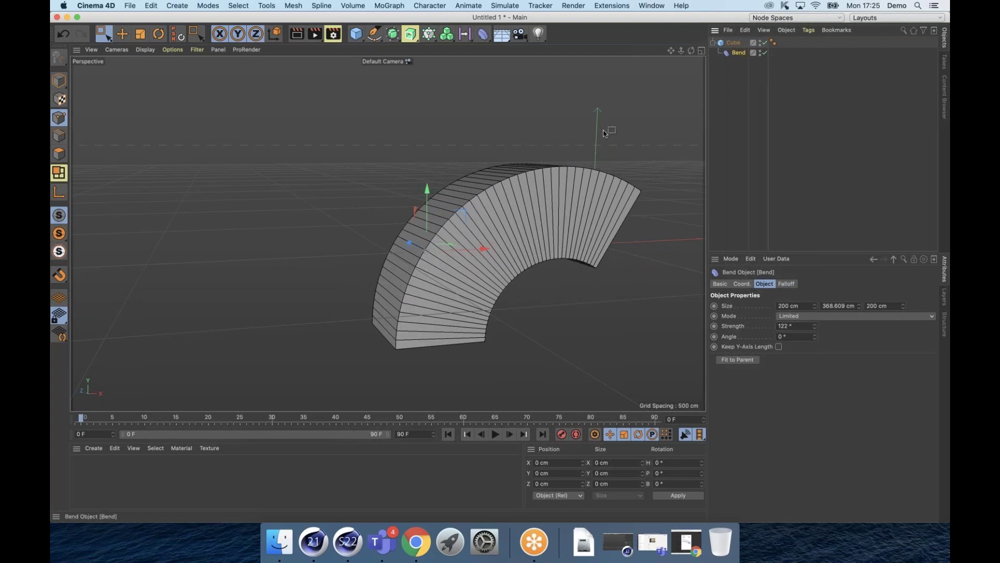
Scale the Bend deformer down uniformly so it bends only the middle of the cube, and return to Rectangle Selection
{"action": "key", "text": "t"}
{"action": "left_click_drag", "start_coordinate": [603, 133], "coordinate": [372, 174]}
{"action": "key", "text": "0"}
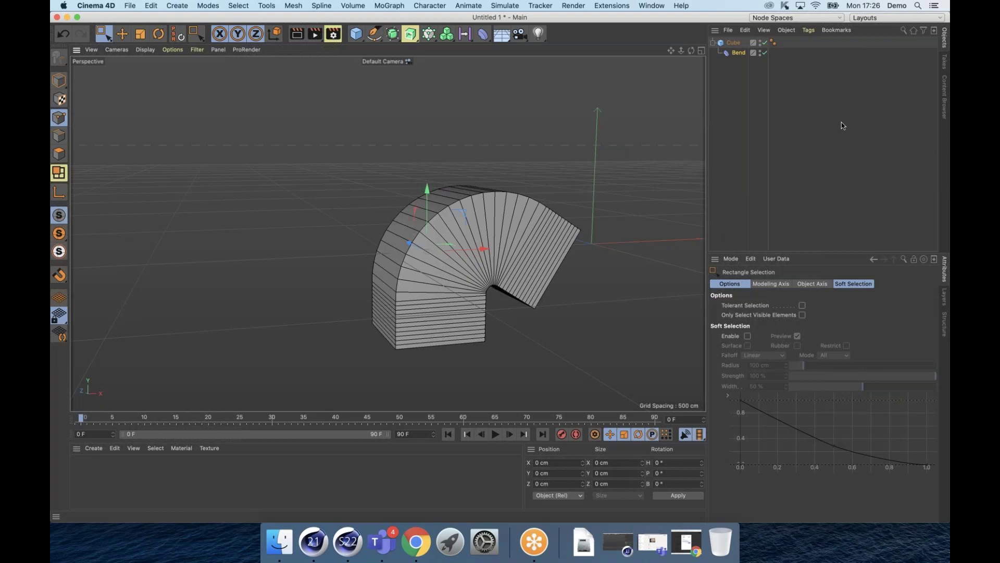
{"action": "left_click", "coordinate": [547, 537]}
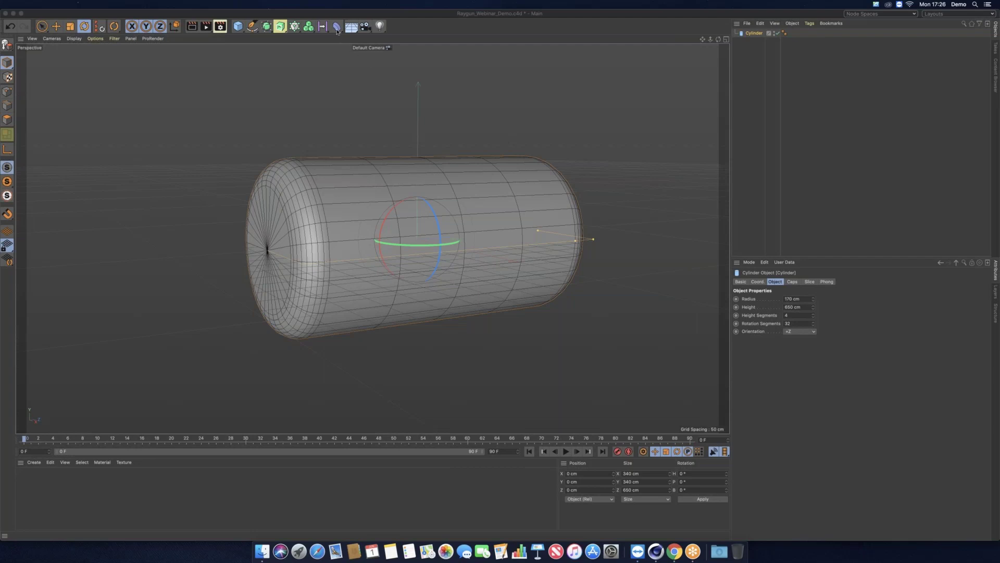
{"action": "left_click_drag", "start_coordinate": [498, 163], "coordinate": [478, 161]}
{"action": "key", "text": "super+z"}
{"action": "left_click_drag", "start_coordinate": [571, 183], "coordinate": [299, 177], "text": "alt"}
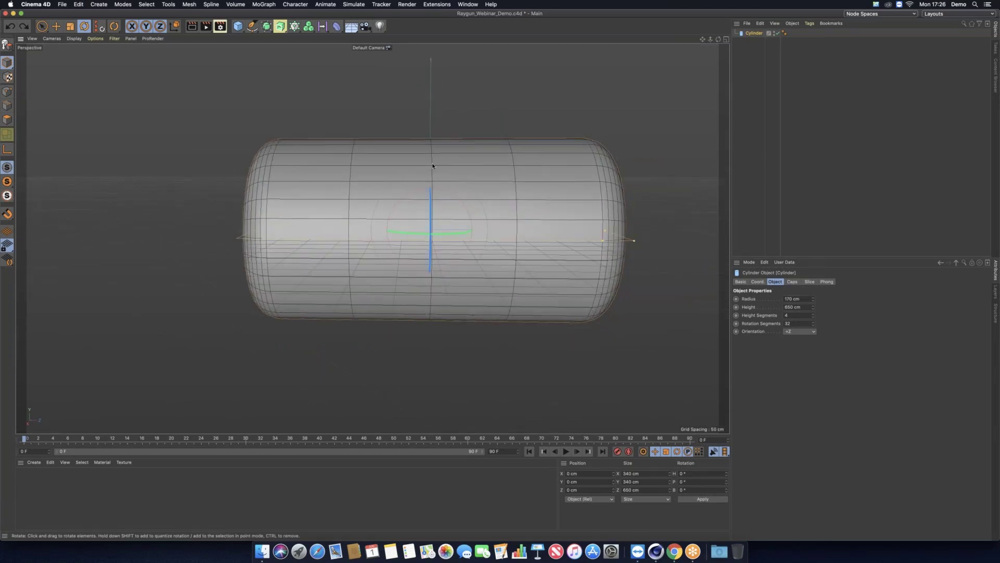
View the finished raygun in Week1_Raygun_Primitive_Model.c4d, and return to the Raygun_Webinar_Demo.c4d project
{"action": "left_click", "coordinate": [473, 5]}
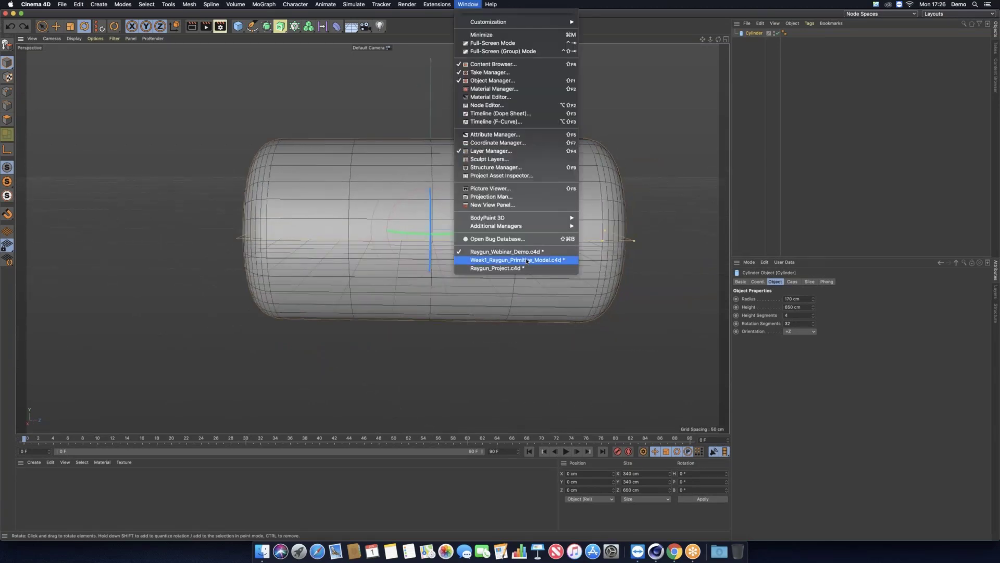
{"action": "left_click", "coordinate": [527, 260]}
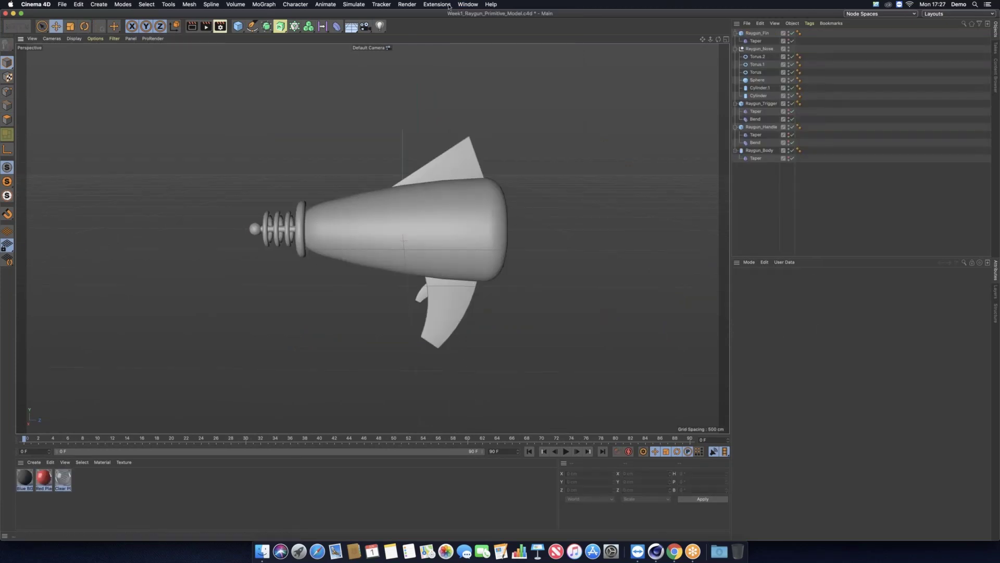
{"action": "left_click", "coordinate": [468, 5]}
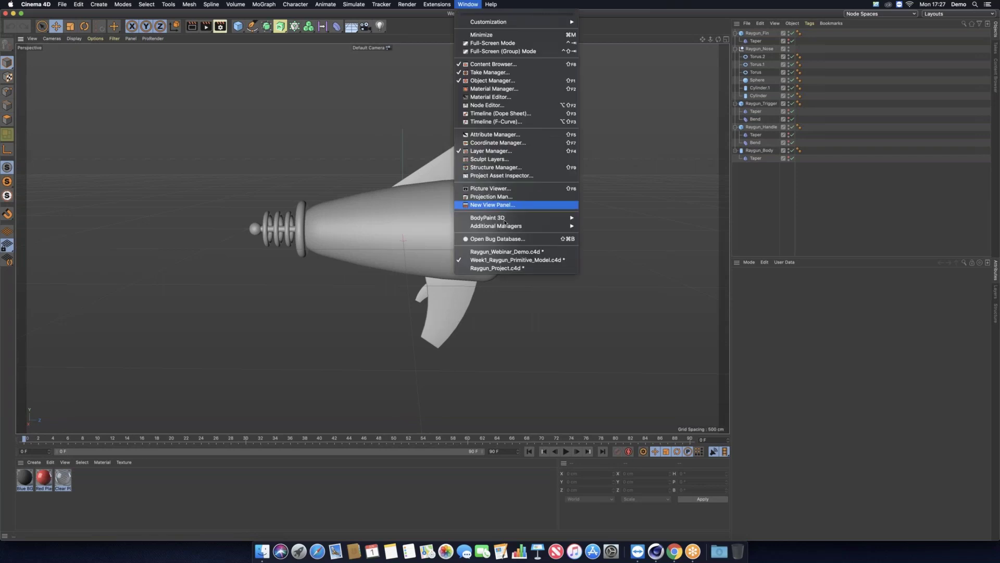
{"action": "left_click", "coordinate": [511, 252]}
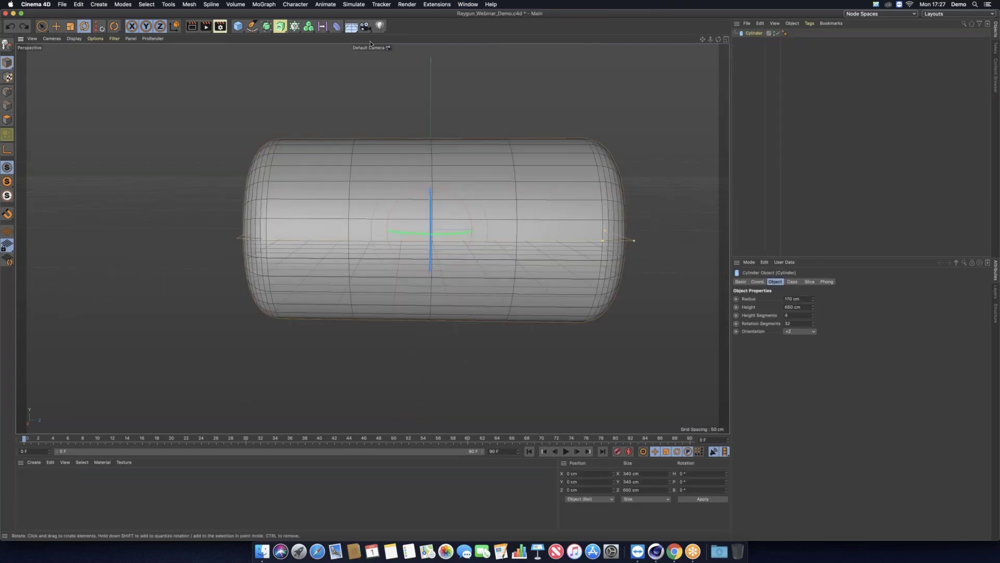
Add a Taper deformer as a child of the cylinder and fit it to its parent
{"action": "left_click", "coordinate": [337, 27]}
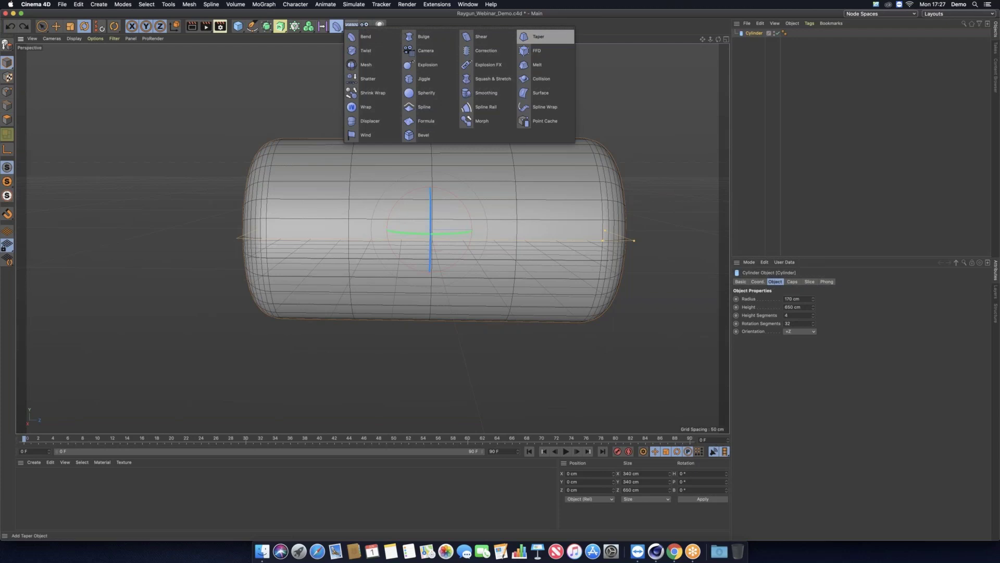
{"action": "left_click", "coordinate": [531, 37]}
{"action": "left_click_drag", "start_coordinate": [751, 33], "coordinate": [756, 42]}
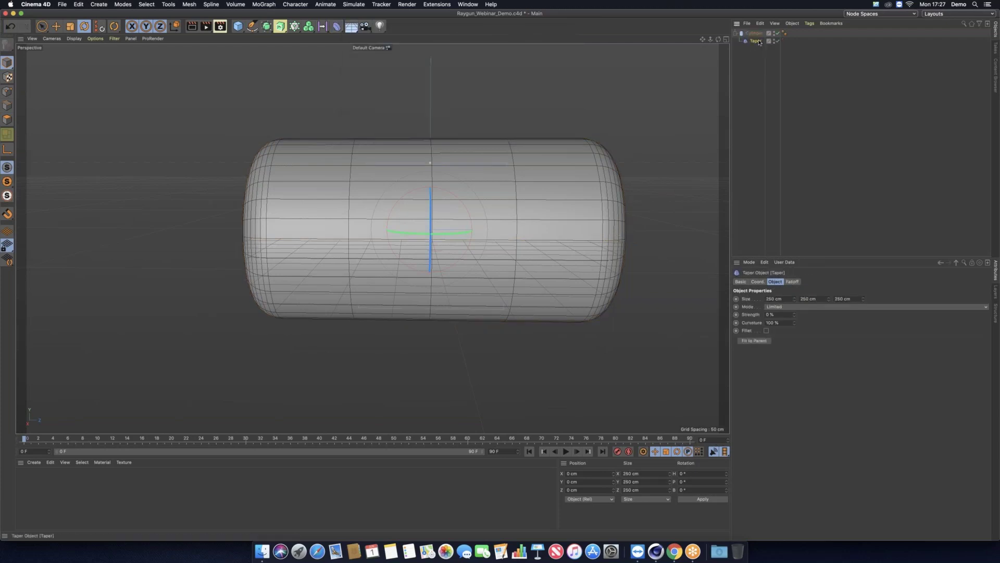
{"action": "middle_click_drag", "start_coordinate": [624, 175], "coordinate": [609, 164], "text": "alt"}
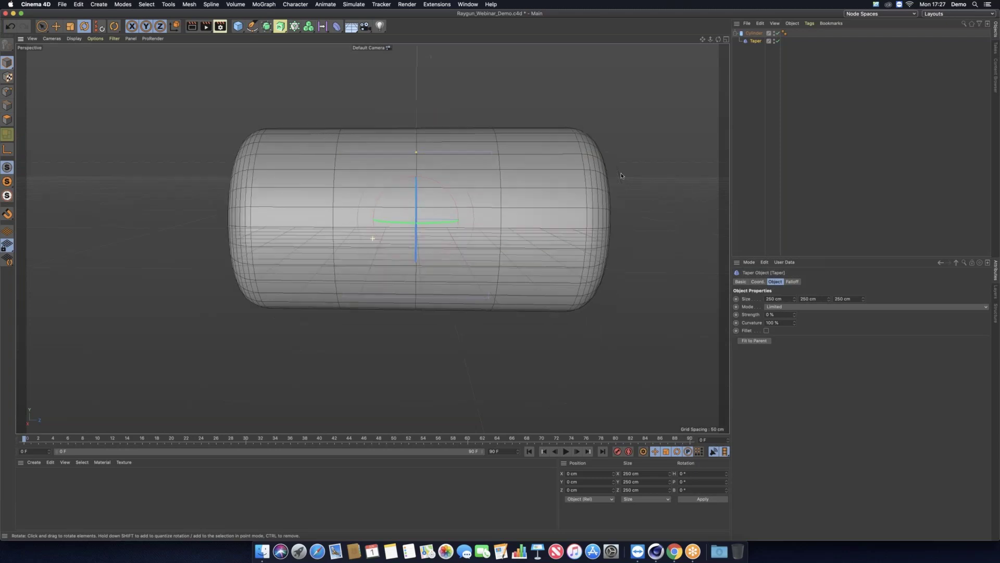
{"action": "left_click", "coordinate": [755, 341]}
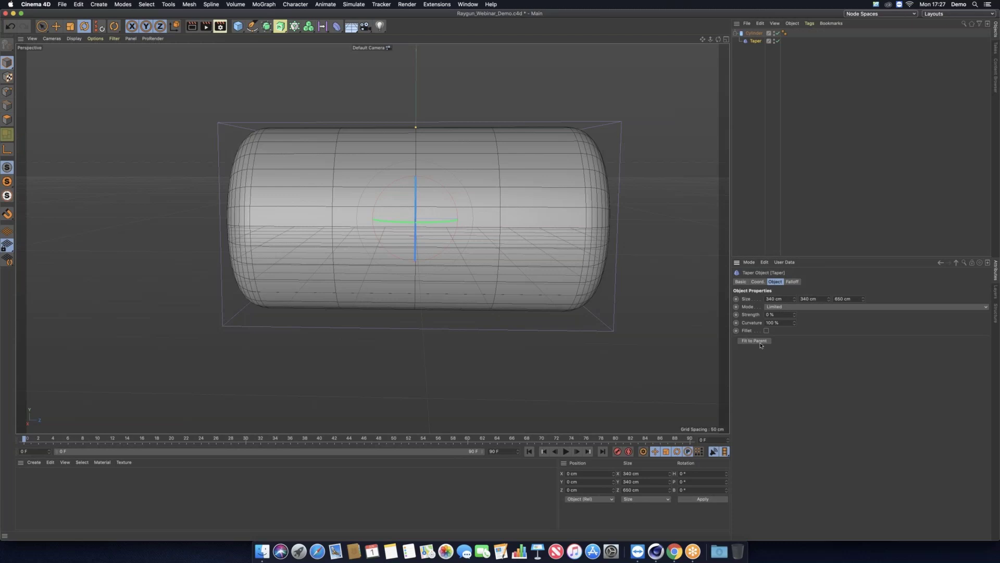
Set the Taper deformer's strength to 32% and rotate it 90° in pitch along the cylinder's length
{"action": "left_click", "coordinate": [795, 314]}
{"action": "left_click_drag", "start_coordinate": [795, 316], "coordinate": [794, 316]}
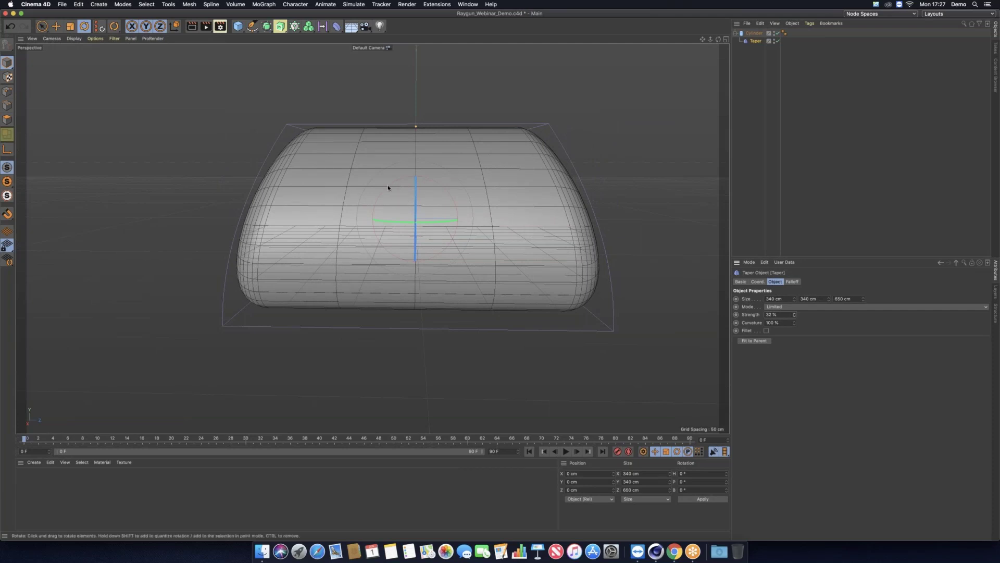
{"action": "key", "text": "r"}
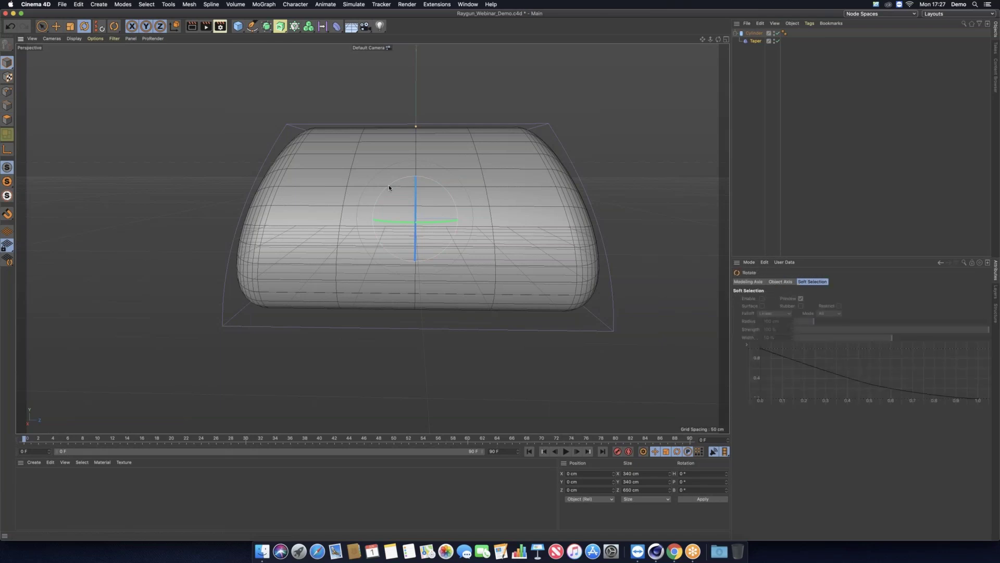
{"action": "left_click_drag", "start_coordinate": [386, 190], "coordinate": [374, 253]}
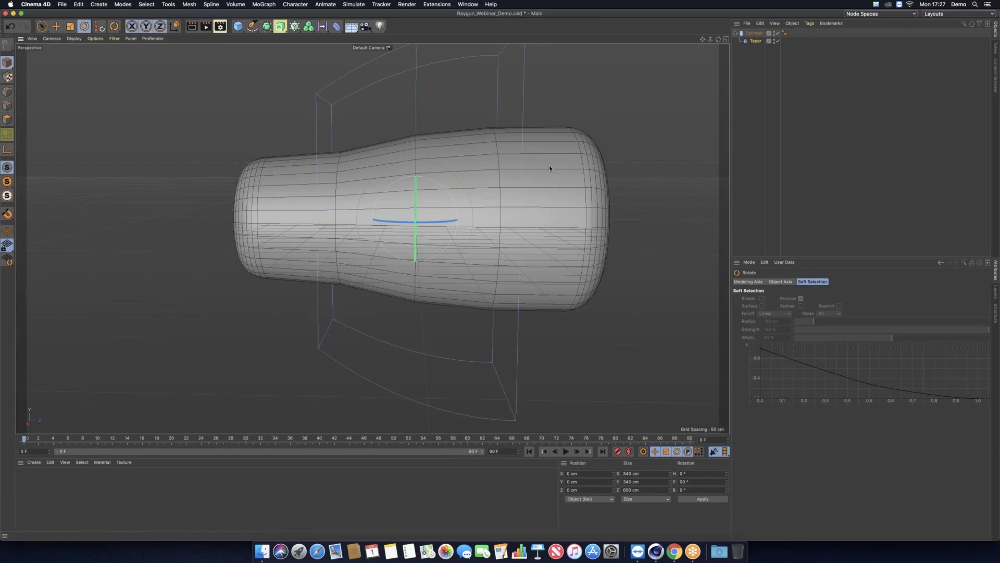
Refit the rotated Taper deformer to its parent, increase its strength to 58%, and clear the selection
{"action": "left_click", "coordinate": [756, 41]}
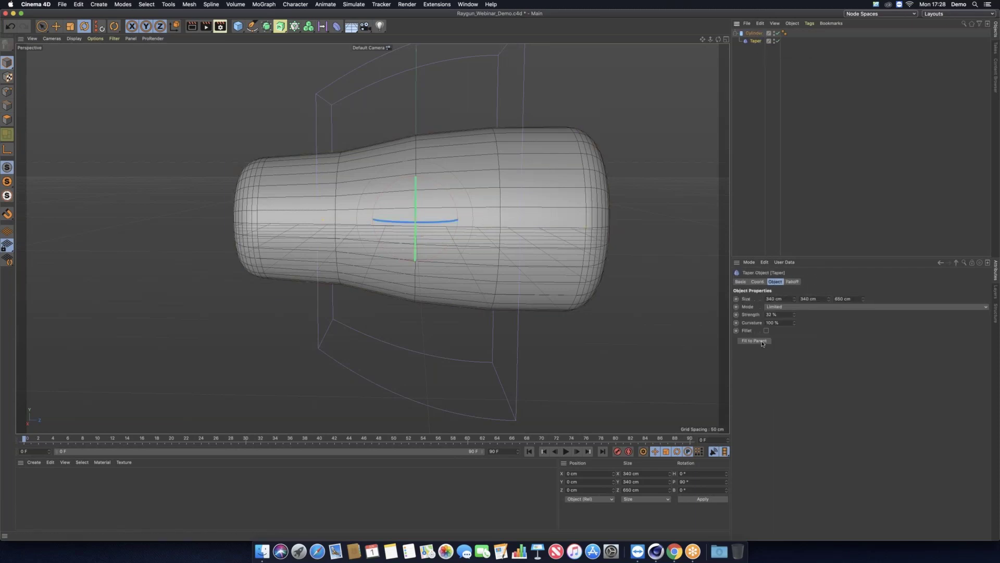
{"action": "left_click", "coordinate": [762, 341]}
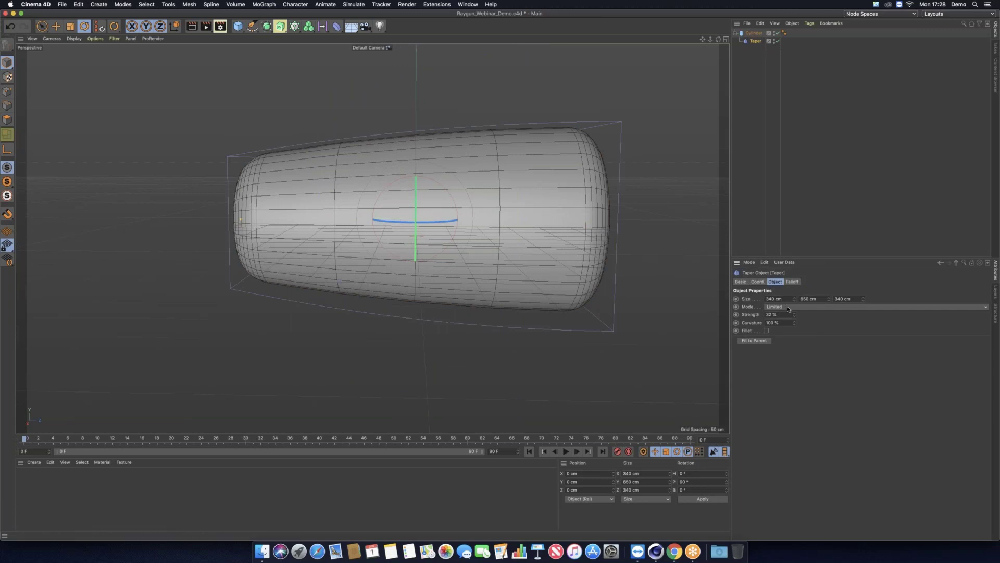
{"action": "left_click_drag", "start_coordinate": [794, 318], "coordinate": [794, 317]}
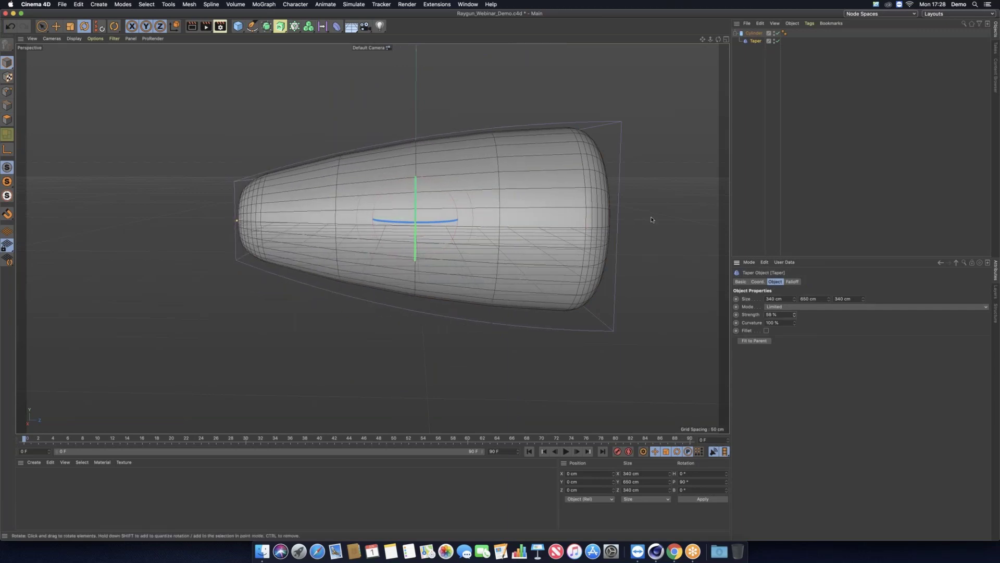
{"action": "mouse_move", "coordinate": [641, 209]}
{"action": "left_mouse_down", "text": "alt"}
{"action": "mouse_move", "coordinate": [630, 199]}
{"action": "mouse_move", "coordinate": [627, 213]}
{"action": "mouse_move", "coordinate": [630, 205]}
{"action": "left_mouse_up", "text": "alt"}
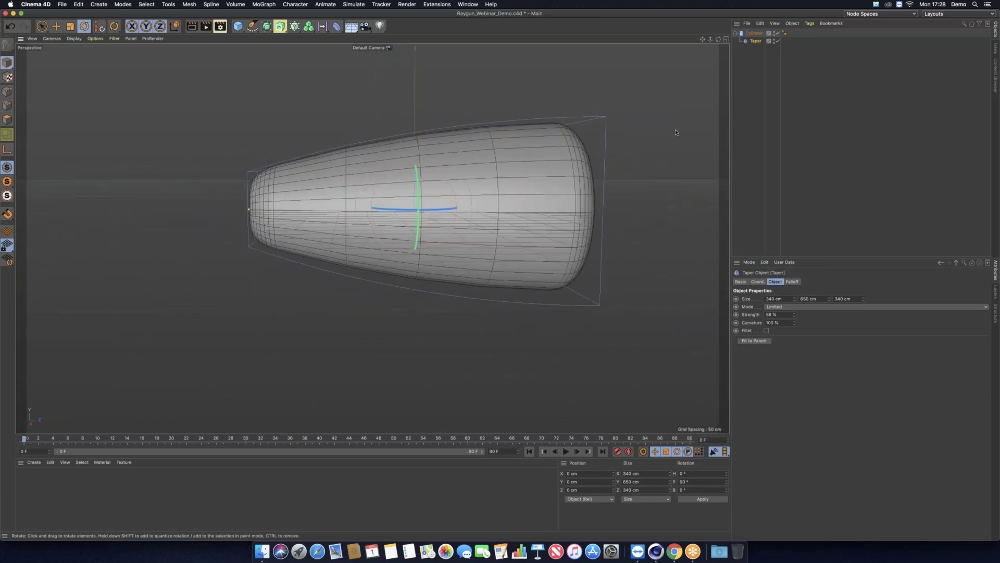
{"action": "left_click", "coordinate": [646, 193]}
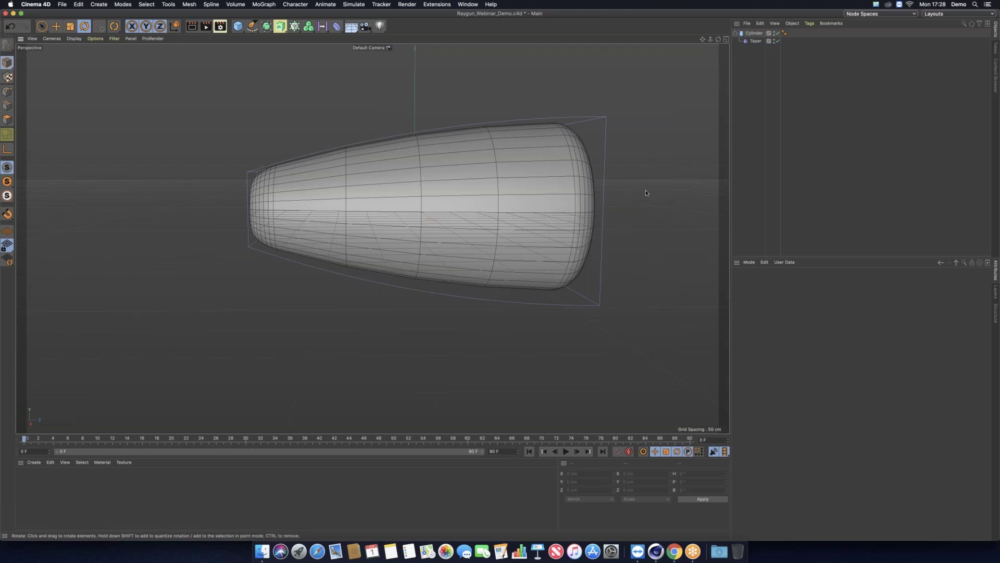
Rename the cylinder as Raygun_Body_Cylinder
{"action": "left_click", "coordinate": [753, 32]}
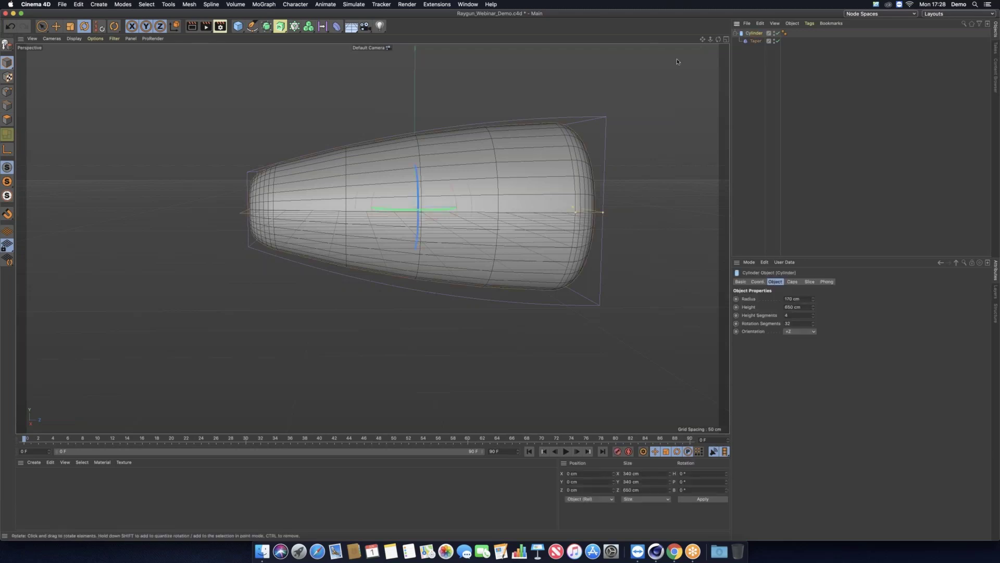
{"action": "double_click", "coordinate": [753, 34]}
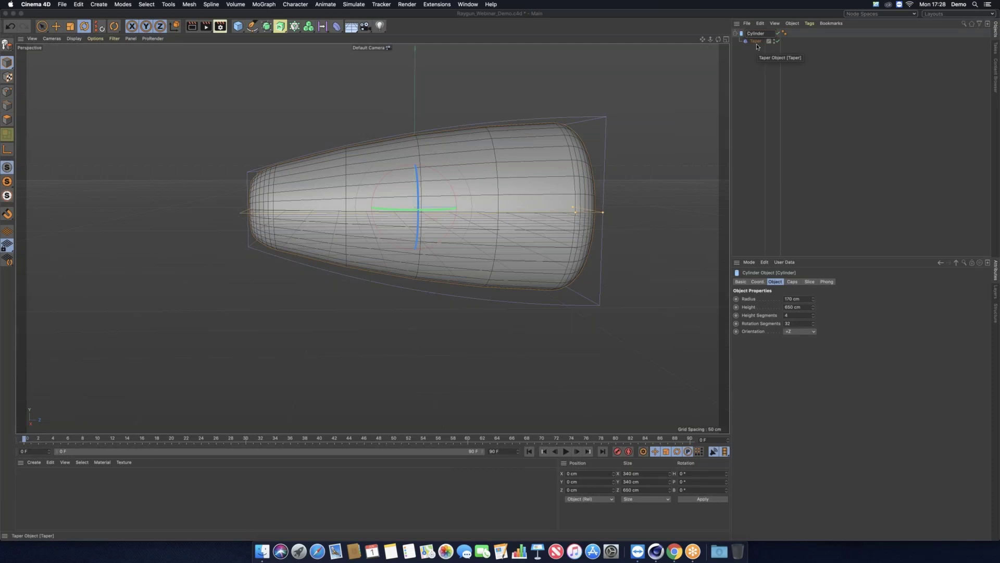
{"action": "type", "text": "Raygun"}
{"action": "type", "text": "_Body_"}
{"action": "left_click", "coordinate": [748, 65]}
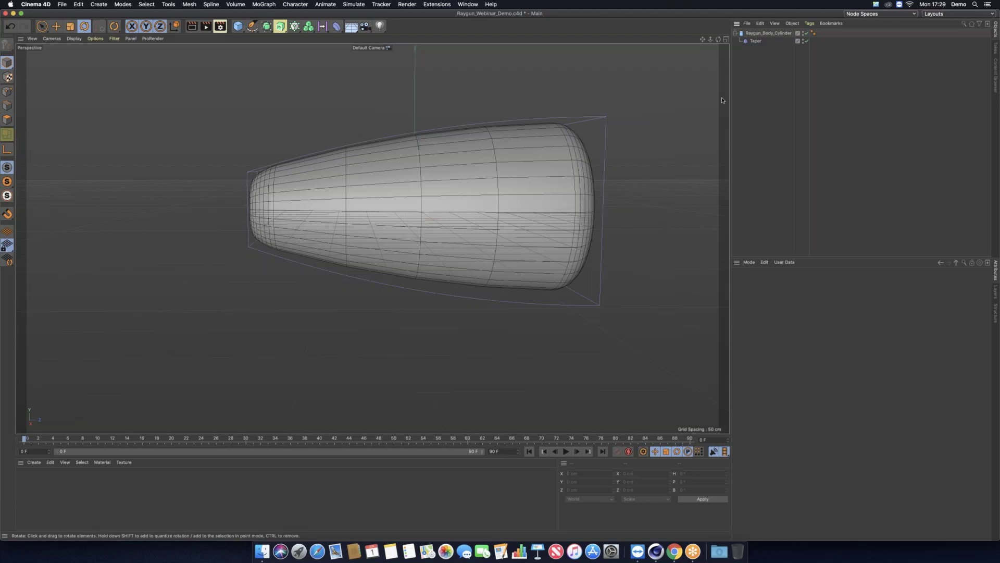
Delete the Taper deformer from Raygun_Body_Cylinder
{"action": "middle_click_drag", "start_coordinate": [540, 148], "coordinate": [524, 147], "text": "alt"}
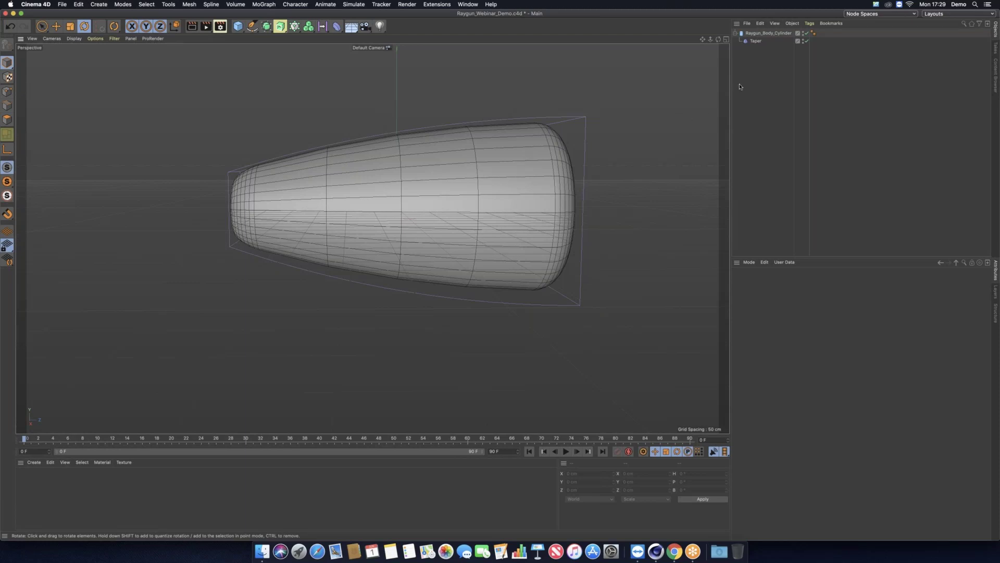
{"action": "left_click_drag", "start_coordinate": [755, 41], "coordinate": [755, 45]}
{"action": "key", "text": "Delete"}
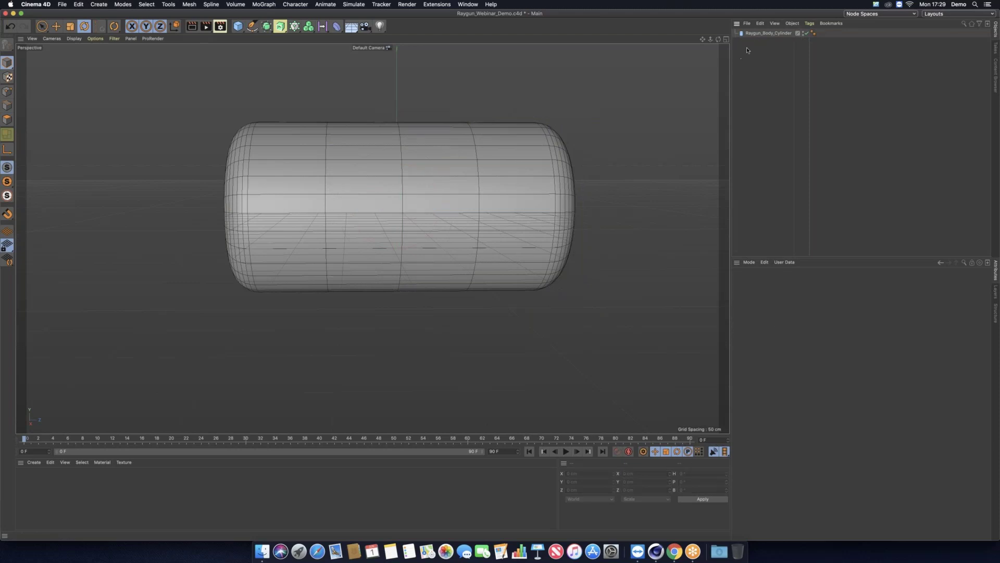
Add a new Taper deformer as a child of Raygun_Body_Cylinder and fit it to its parent
{"action": "left_click", "coordinate": [761, 36]}
{"action": "mouse_move", "coordinate": [496, 164]}
{"action": "left_mouse_down", "text": "alt"}
{"action": "mouse_move", "coordinate": [475, 165]}
{"action": "mouse_move", "coordinate": [495, 172]}
{"action": "left_mouse_up", "text": "alt"}
{"action": "left_click", "coordinate": [336, 26]}
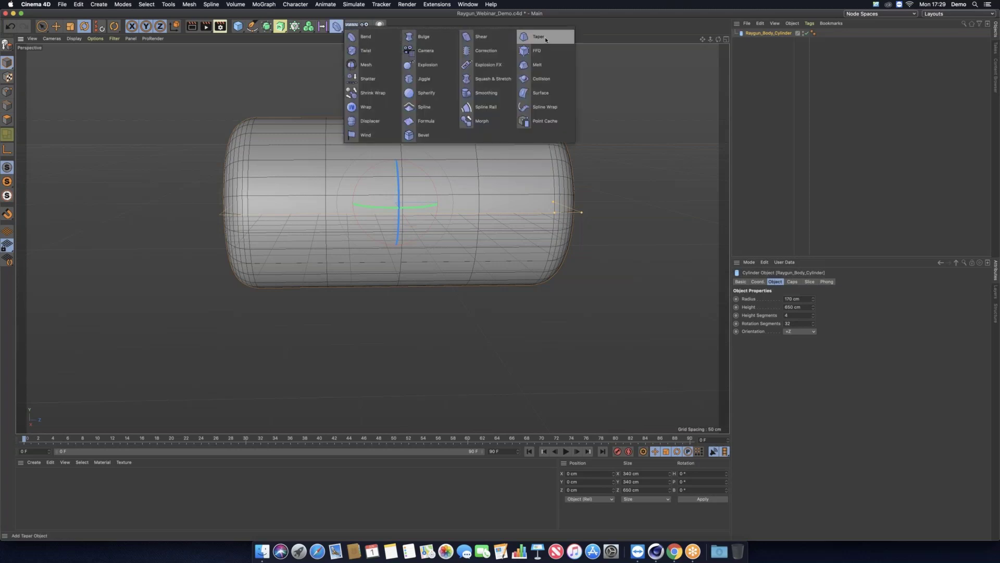
{"action": "left_click", "coordinate": [538, 37]}
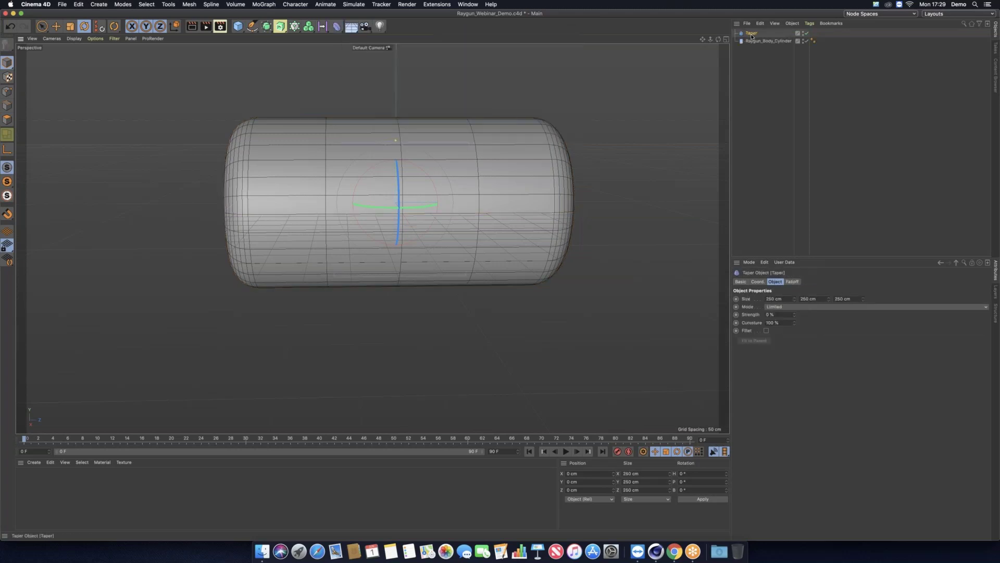
{"action": "left_click_drag", "start_coordinate": [751, 33], "coordinate": [754, 44]}
{"action": "left_click_drag", "start_coordinate": [753, 44], "coordinate": [755, 44]}
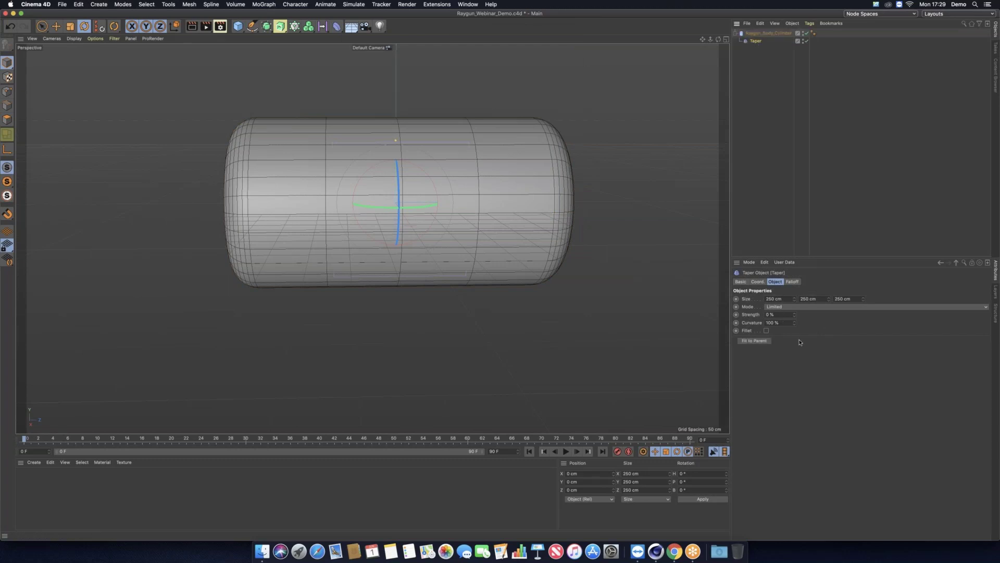
{"action": "left_click", "coordinate": [766, 341]}
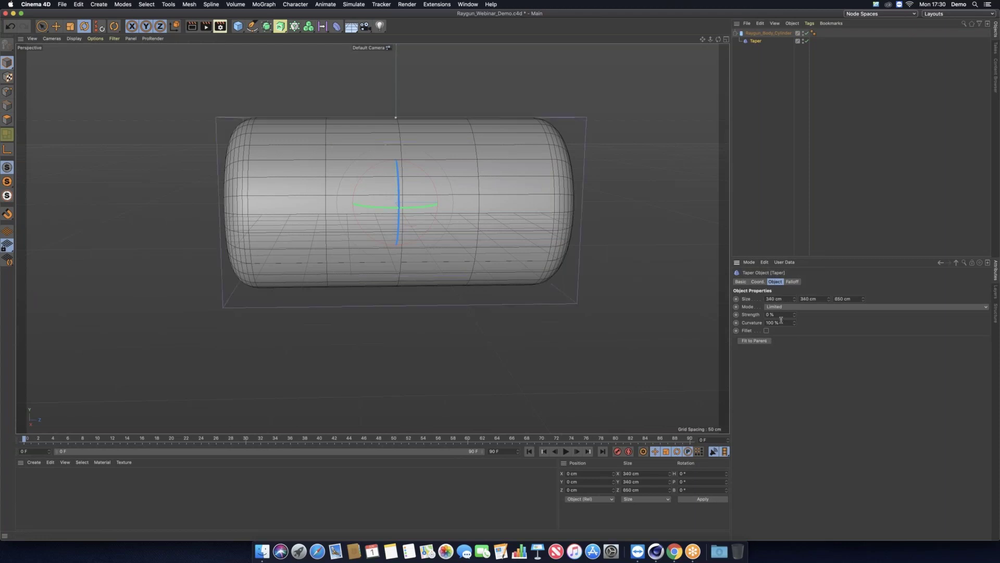
Set the Taper deformer's strength to 40% and rotate it 90° in pitch with the Y and Z axes locked
{"action": "left_click_drag", "start_coordinate": [794, 318], "coordinate": [794, 317]}
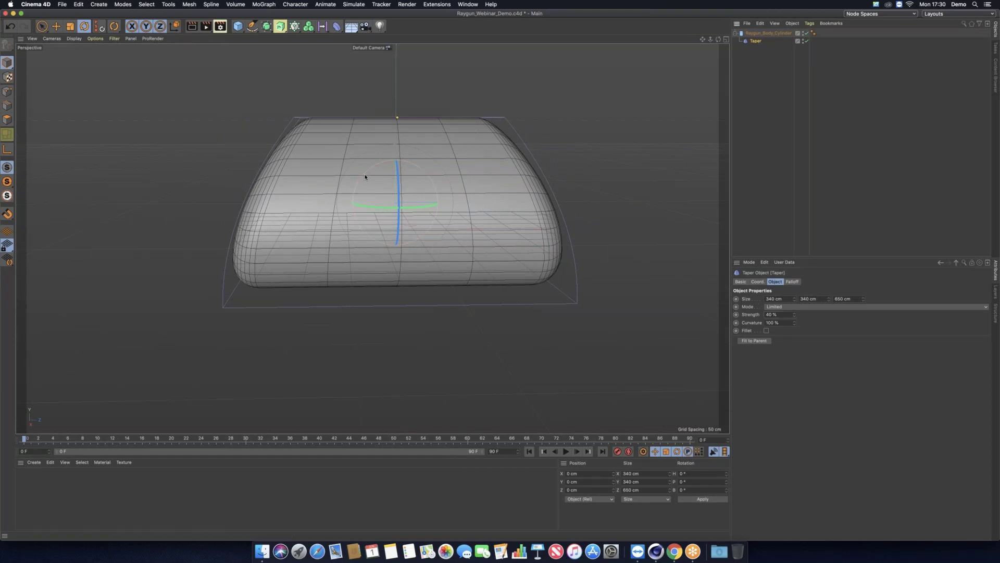
{"action": "key", "text": "y"}
{"action": "key", "text": "z"}
{"action": "left_click_drag", "start_coordinate": [360, 180], "coordinate": [342, 252]}
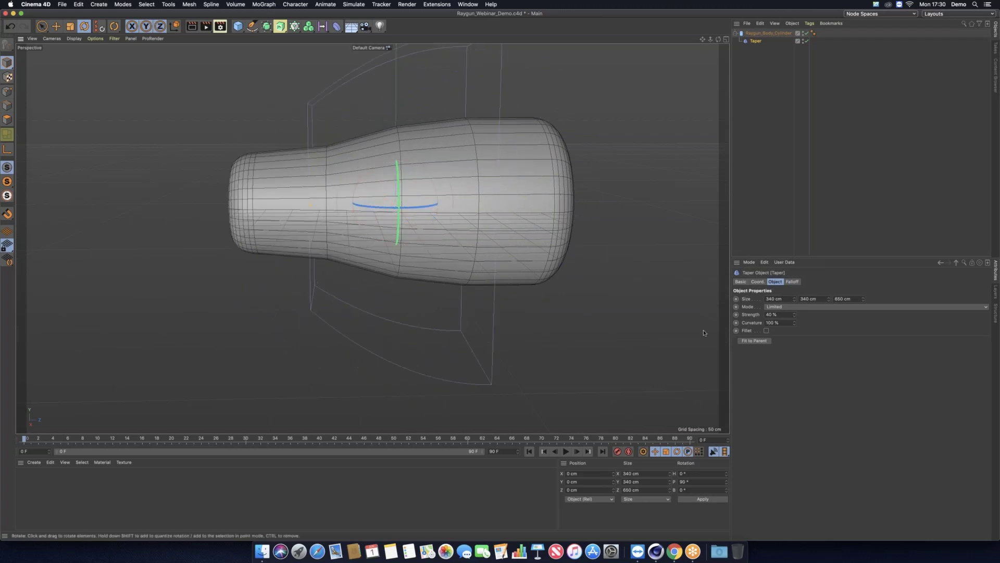
Refit the rotated Taper deformer to its parent and set its strength to 60%
{"action": "left_click", "coordinate": [753, 341]}
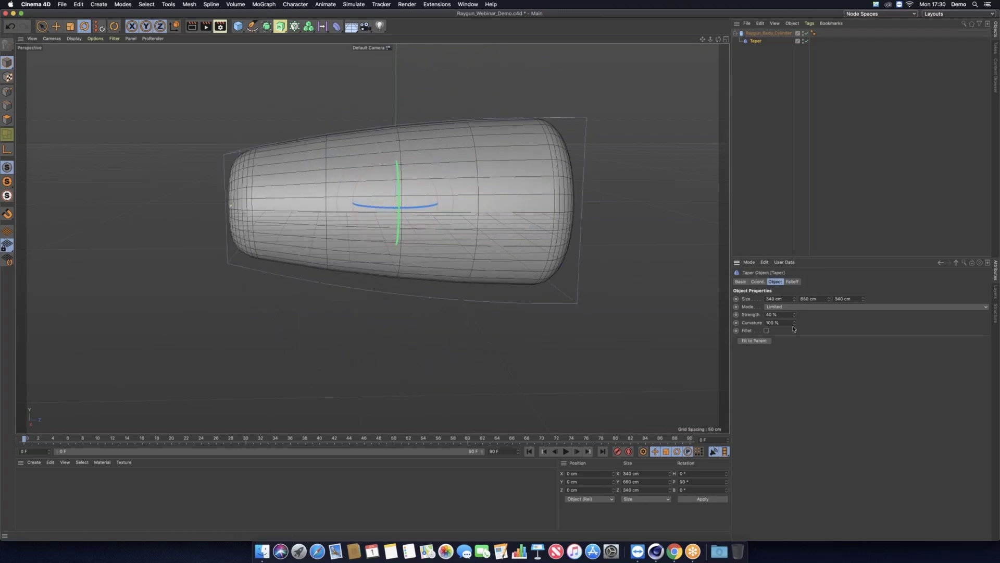
{"action": "left_click_drag", "start_coordinate": [795, 315], "coordinate": [753, 314]}
{"action": "type", "text": "60"}
{"action": "key", "text": "Return"}
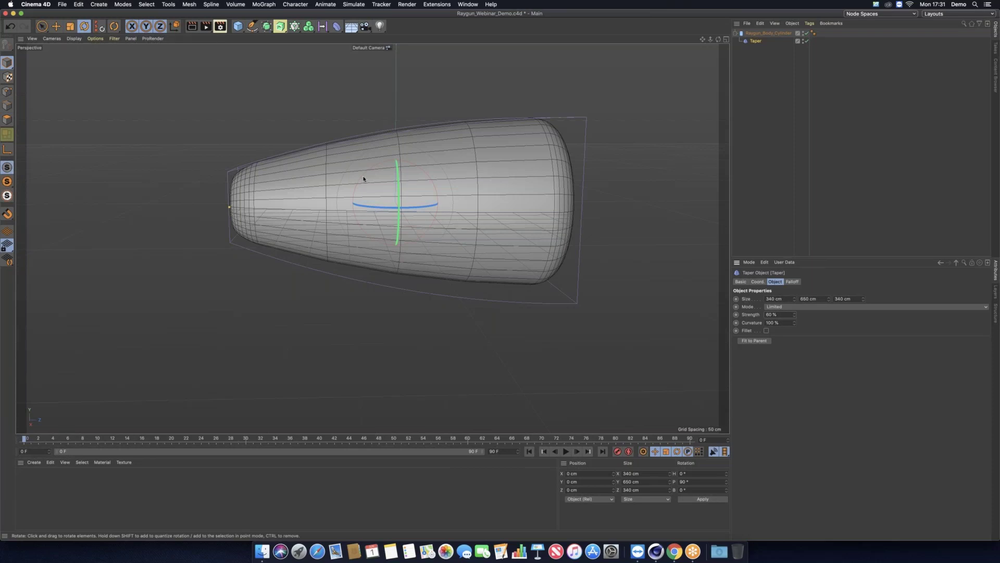
Try rotating the Taper deformer with the Y and Z axes locked, keeping its 90° pitch
{"action": "key", "text": "y"}
{"action": "key", "text": "z"}
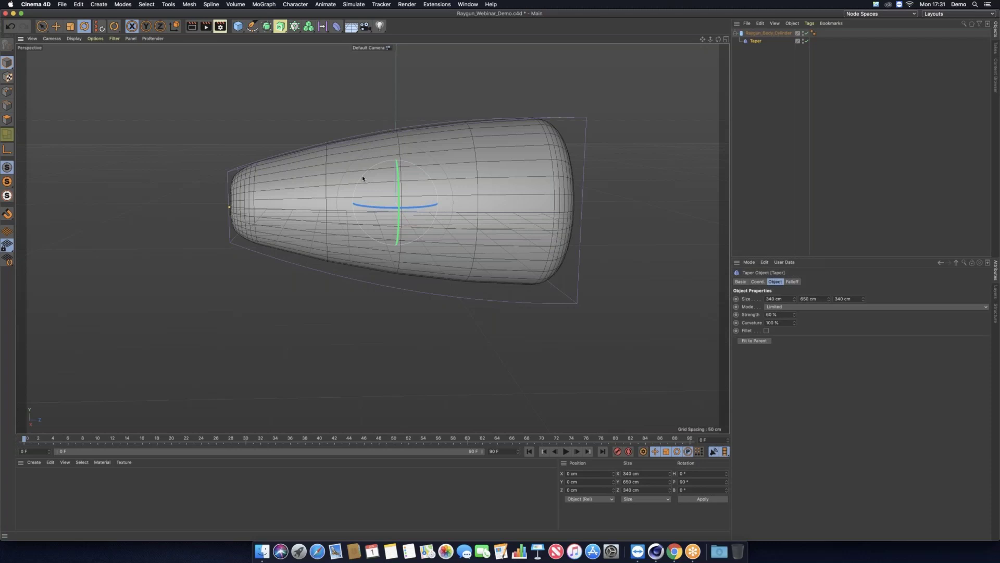
{"action": "mouse_move", "coordinate": [362, 180]}
{"action": "left_mouse_down"}
{"action": "mouse_move", "coordinate": [360, 192]}
{"action": "mouse_move", "coordinate": [360, 177]}
{"action": "left_mouse_up"}
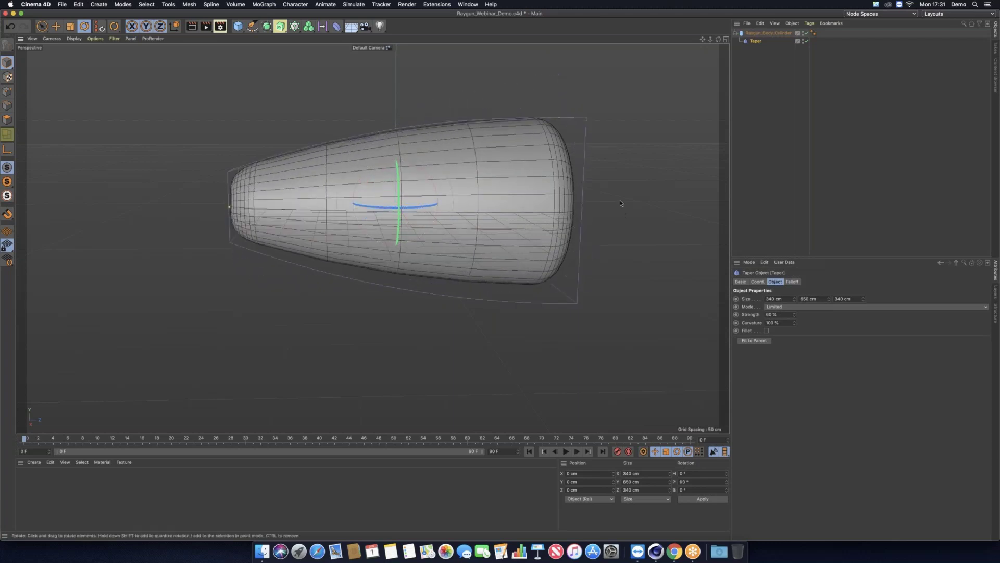
Examine the rotation coordinates of the Taper deformer and of Raygun_Body_Cylinder
{"action": "left_click", "coordinate": [758, 282]}
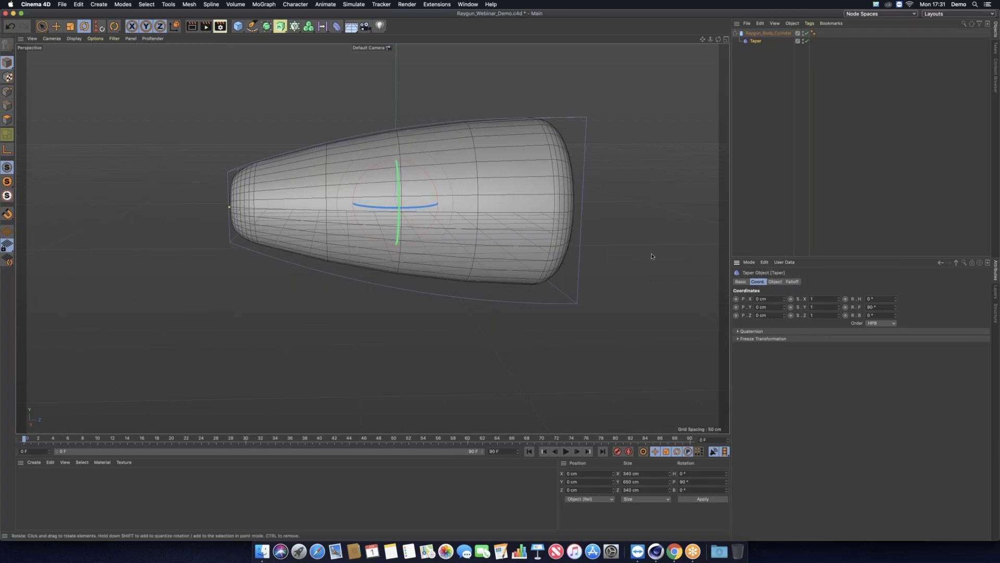
{"action": "left_click", "coordinate": [759, 35]}
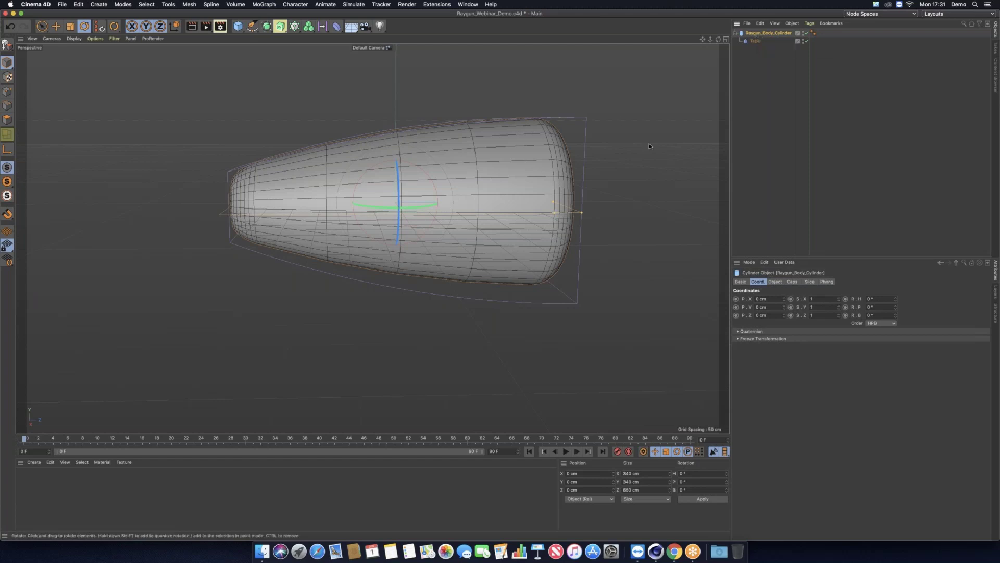
Add a cube and move it beneath the rear of the raygun body, to about Y -179 cm and Z 152 cm
{"action": "middle_click_drag", "start_coordinate": [648, 143], "coordinate": [599, 94], "text": "alt"}
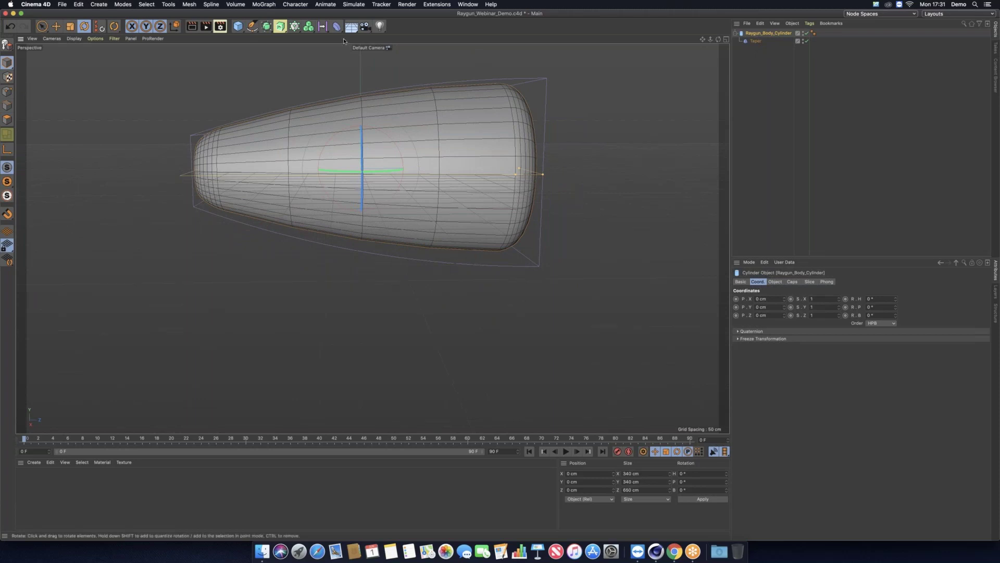
{"action": "left_click", "coordinate": [238, 26]}
{"action": "left_click", "coordinate": [56, 26]}
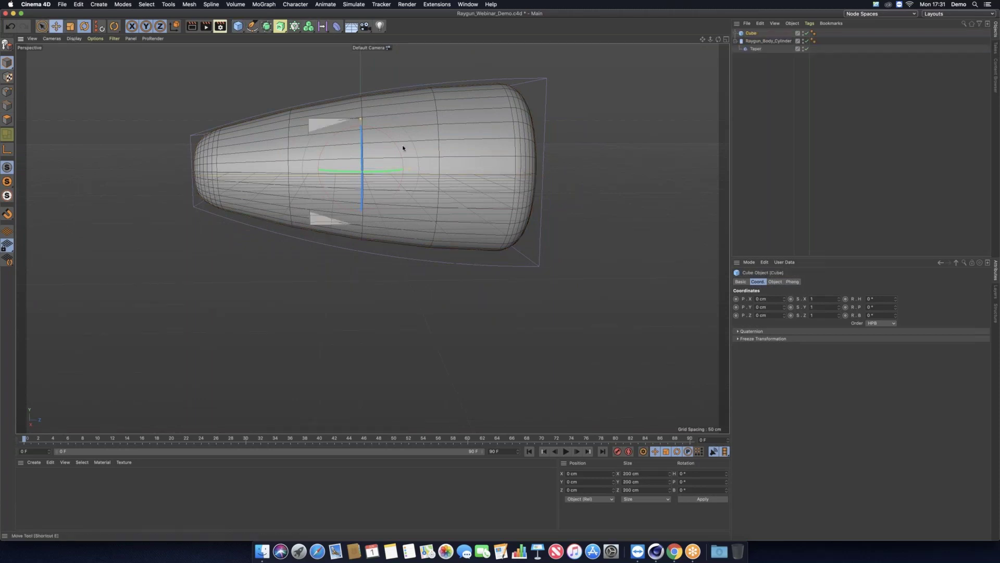
{"action": "left_click_drag", "start_coordinate": [376, 102], "coordinate": [376, 217]}
{"action": "left_click_drag", "start_coordinate": [438, 258], "coordinate": [497, 264]}
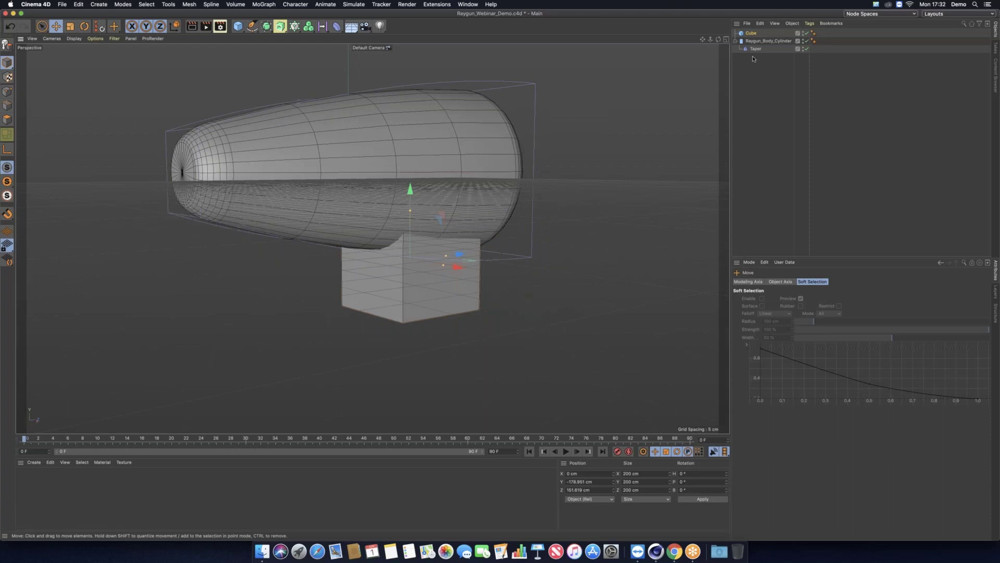
Set the cube's size to 53 cm in X, 221 cm in Y and 171 cm in Z
{"action": "left_click", "coordinate": [751, 33]}
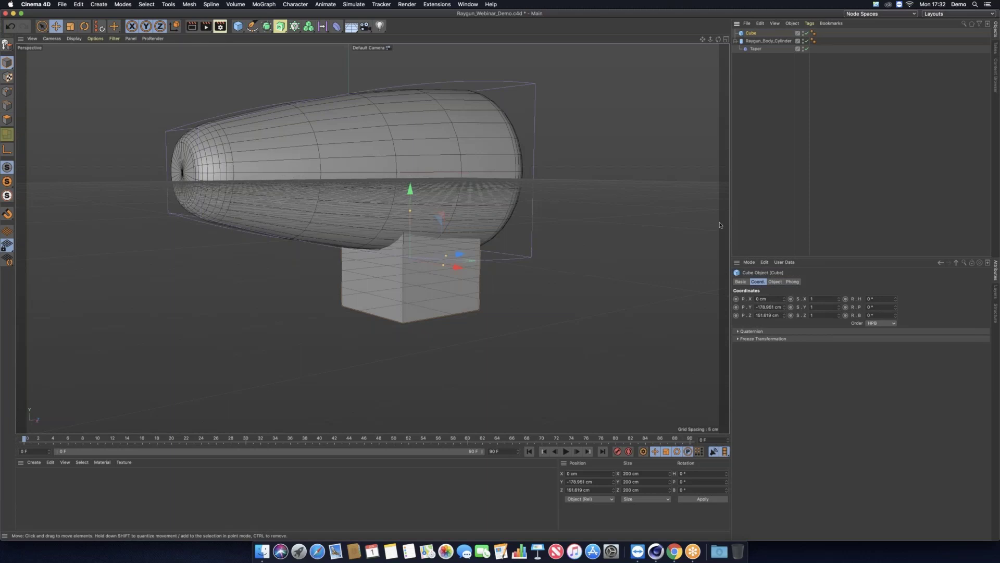
{"action": "left_click", "coordinate": [775, 282]}
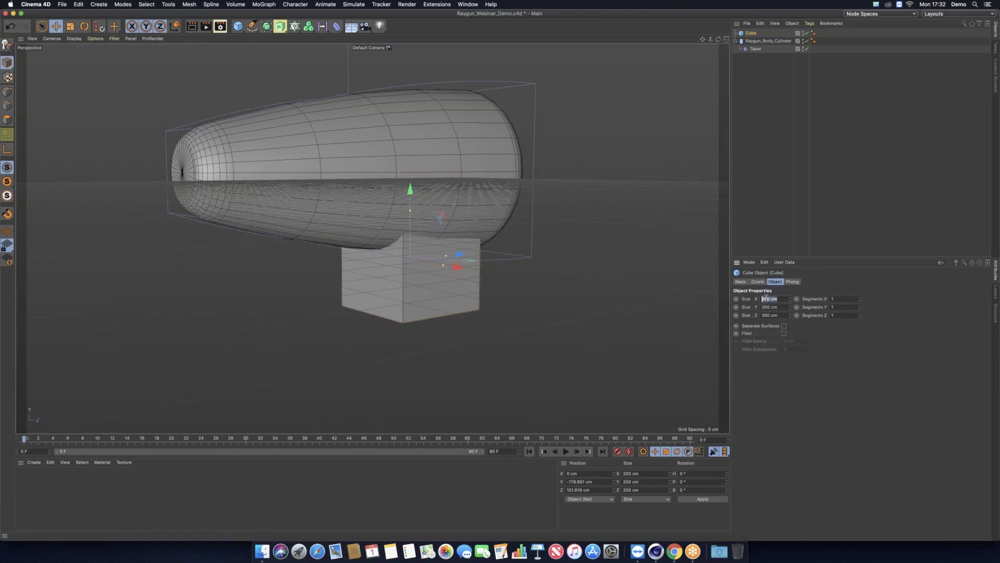
{"action": "type", "text": "53"}
{"action": "key", "text": "Tab"}
{"action": "type", "text": "221"}
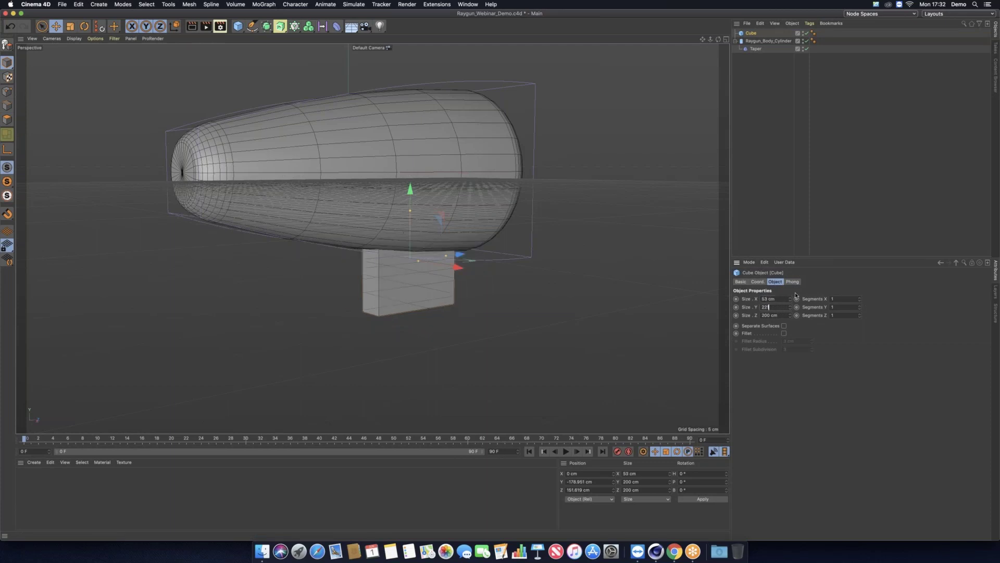
{"action": "key", "text": "Tab"}
{"action": "type", "text": "17"}
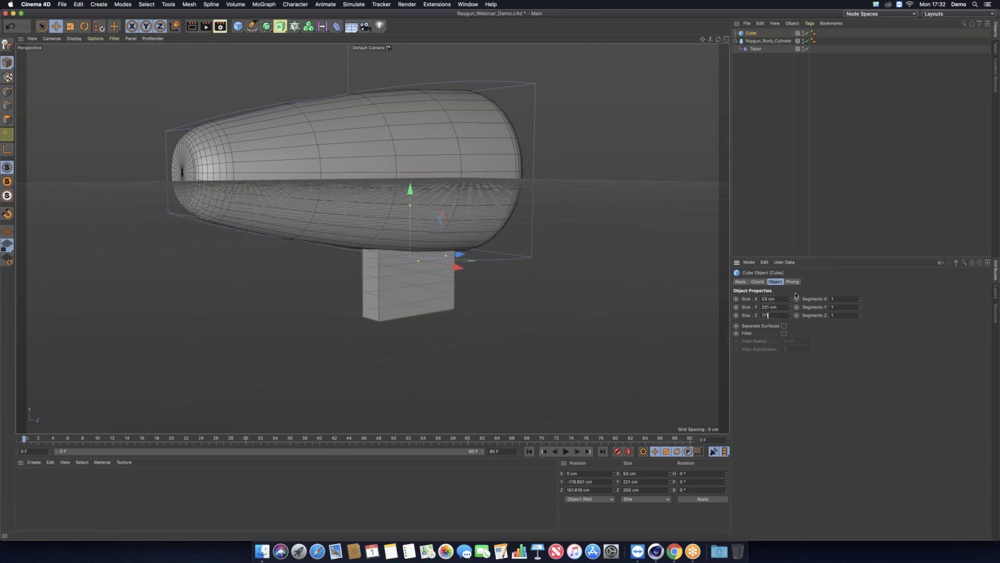
{"action": "key", "text": "Return"}
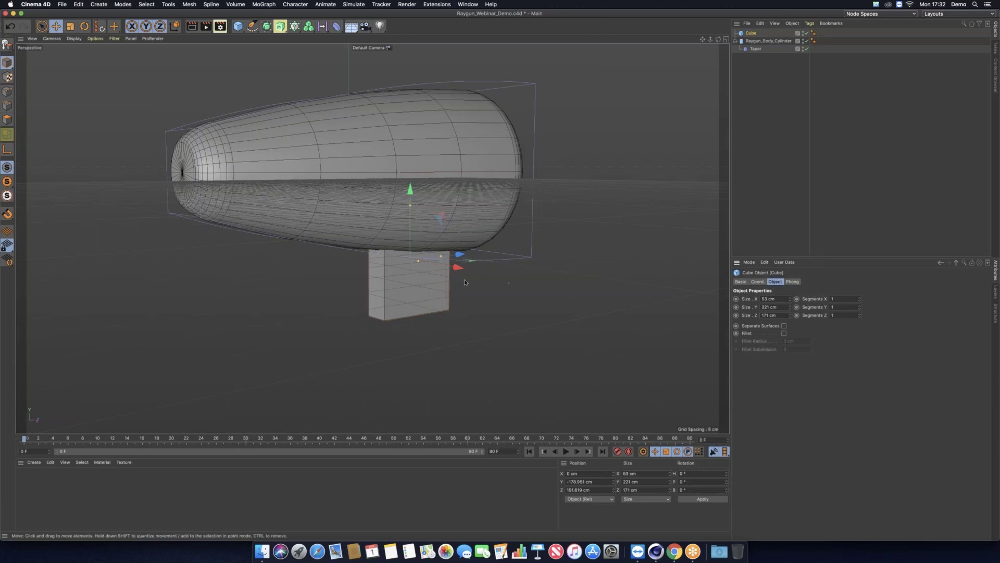
Lower the cube along Y to about -232 cm so it hangs beneath the raygun body as a handle
{"action": "left_click_drag", "start_coordinate": [464, 281], "coordinate": [475, 275], "text": "alt"}
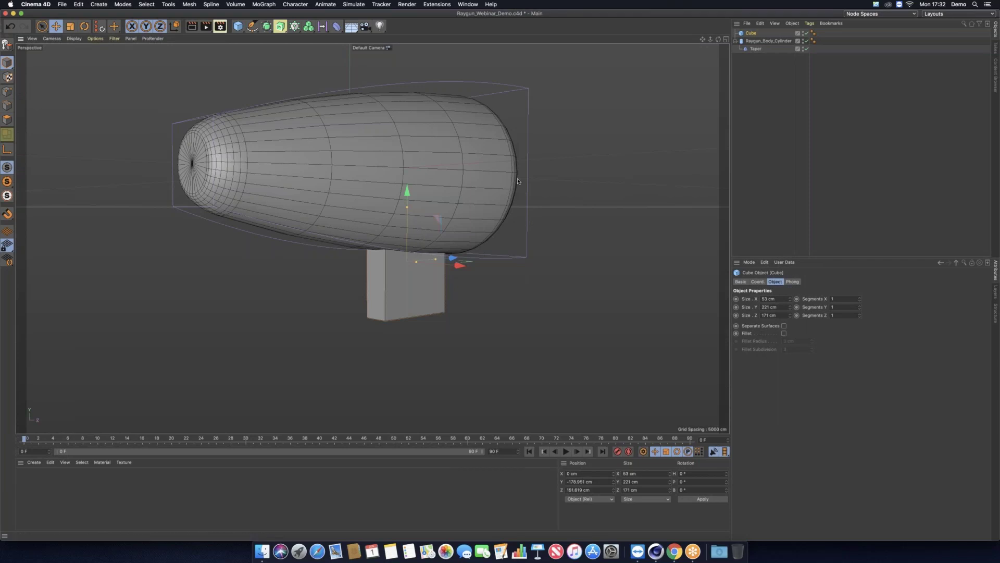
{"action": "left_click", "coordinate": [338, 27]}
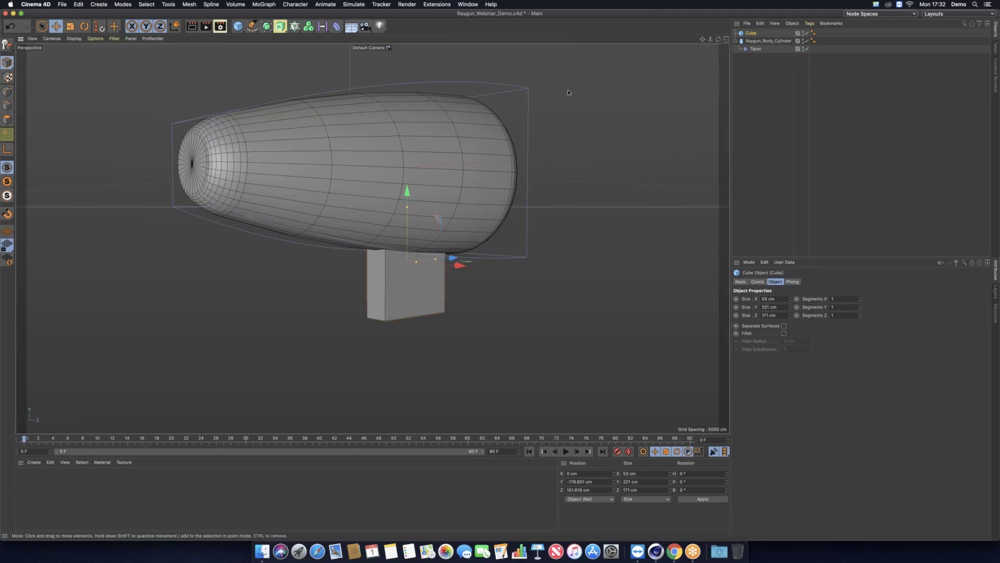
{"action": "left_click_drag", "start_coordinate": [410, 193], "coordinate": [414, 215]}
{"action": "left_click_drag", "start_coordinate": [465, 271], "coordinate": [445, 271], "text": "alt"}
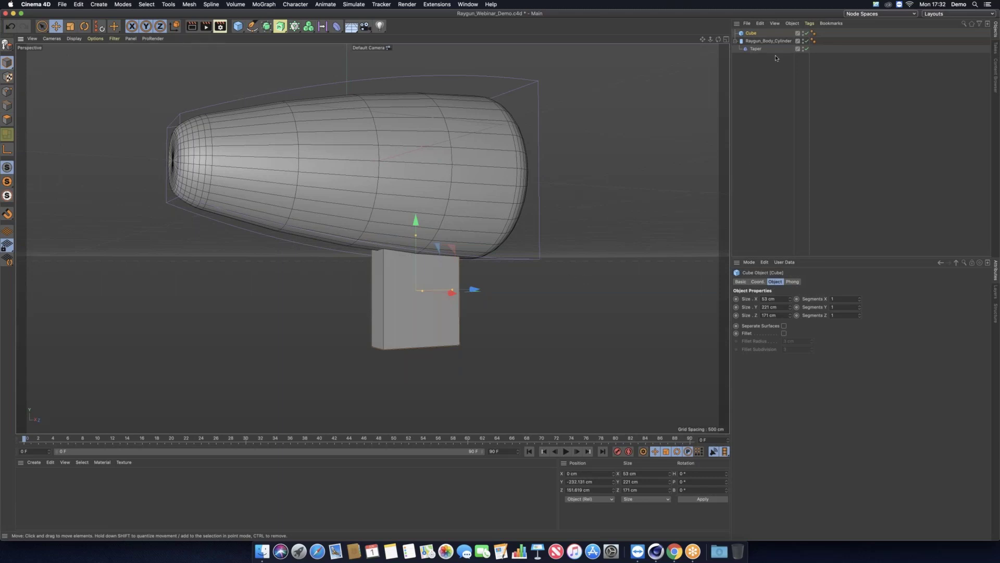
Try reducing Raygun_Body_Cylinder's height to about 543 cm and changing its radius, undoing each change
{"action": "left_click", "coordinate": [768, 40]}
{"action": "left_click_drag", "start_coordinate": [813, 310], "coordinate": [812, 310]}
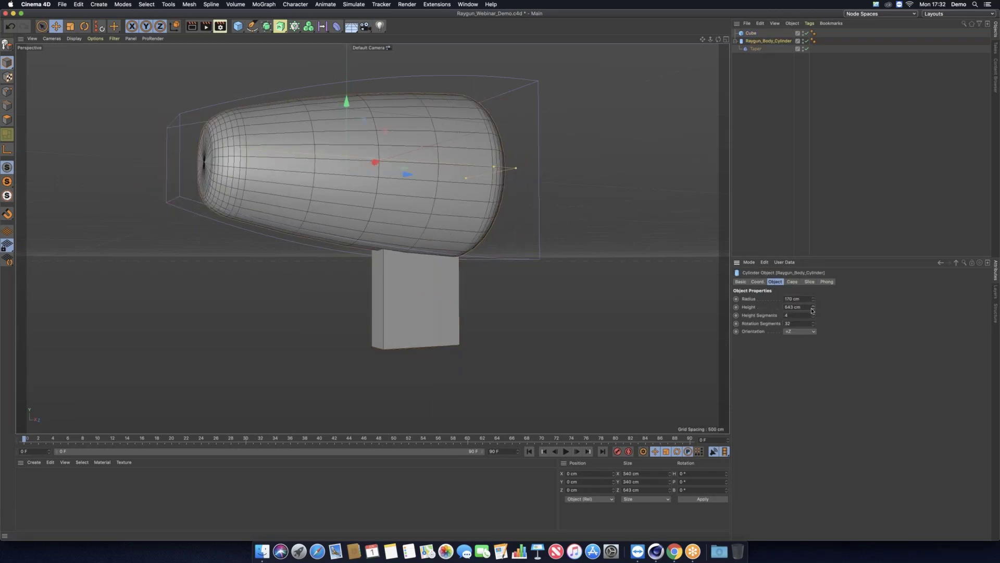
{"action": "key", "text": "super+z"}
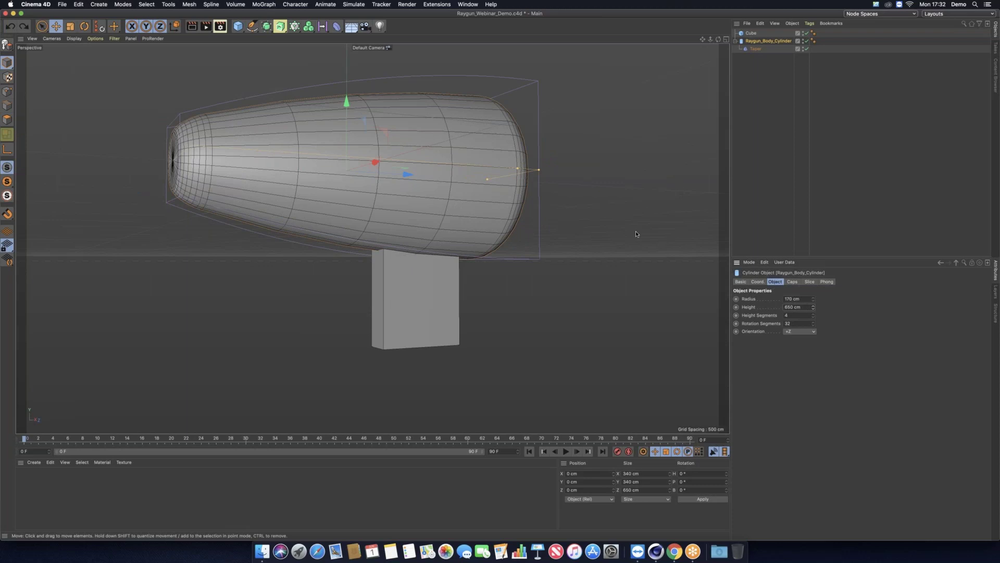
{"action": "left_click_drag", "start_coordinate": [813, 299], "coordinate": [812, 297]}
{"action": "key", "text": "super+z"}
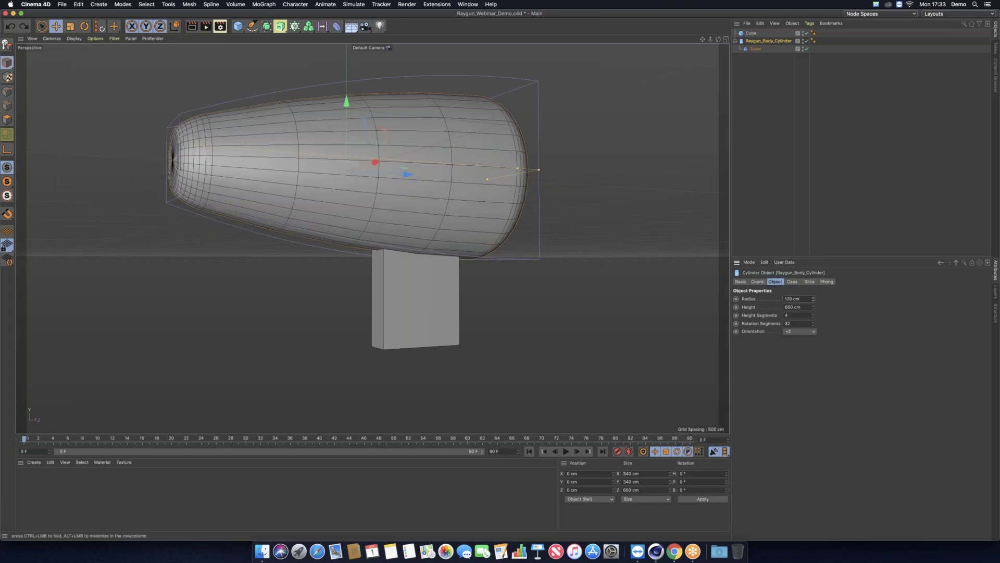
Try moving the cube away from the raygun body along Z to about 655 cm, with the Rotate tool activated
{"action": "left_click", "coordinate": [775, 84]}
{"action": "left_click", "coordinate": [751, 33]}
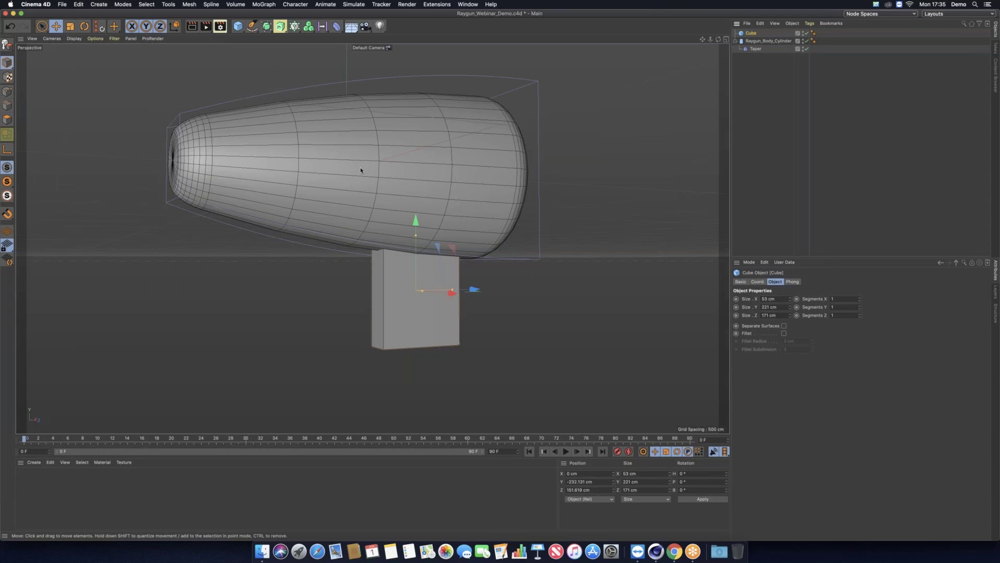
{"action": "left_click_drag", "start_coordinate": [345, 157], "coordinate": [362, 198], "text": "alt"}
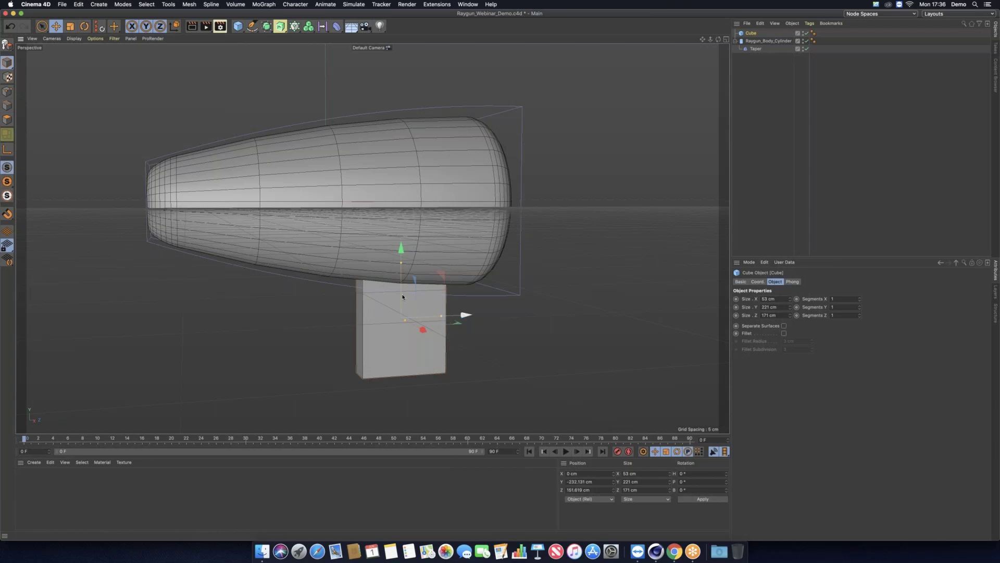
{"action": "left_click_drag", "start_coordinate": [463, 318], "coordinate": [667, 316]}
{"action": "middle_click_drag", "start_coordinate": [604, 327], "coordinate": [421, 314], "text": "alt"}
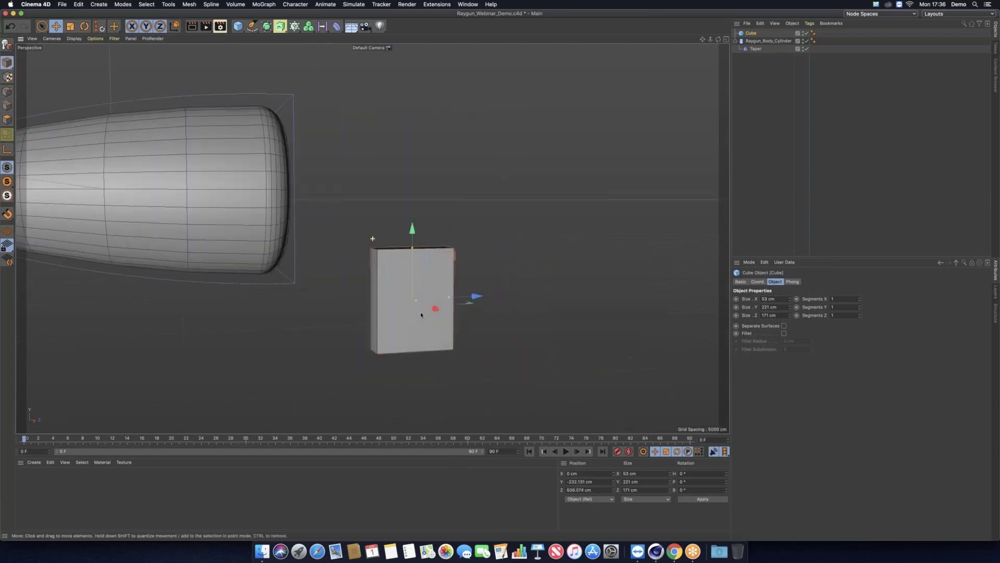
{"action": "left_click_drag", "start_coordinate": [453, 292], "coordinate": [559, 292]}
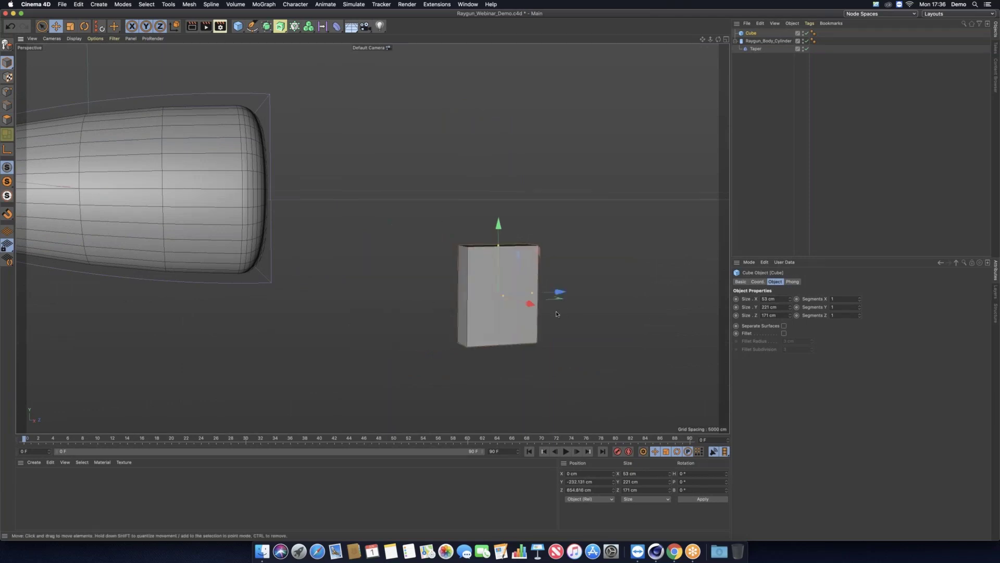
{"action": "scroll", "coordinate": [557, 314], "scroll_direction": "up", "scroll_amount": 5}
{"action": "key", "text": "r"}
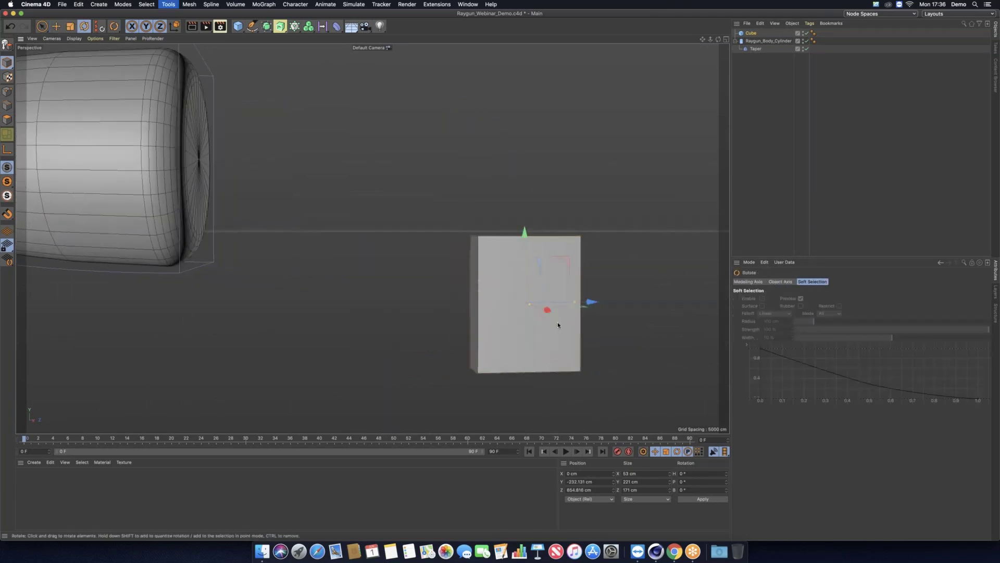
{"action": "left_click_drag", "start_coordinate": [559, 320], "coordinate": [510, 321], "text": "alt"}
Undo the cube's moves along Z so it sits beneath the raygun body again
{"action": "key", "text": "super+z"}
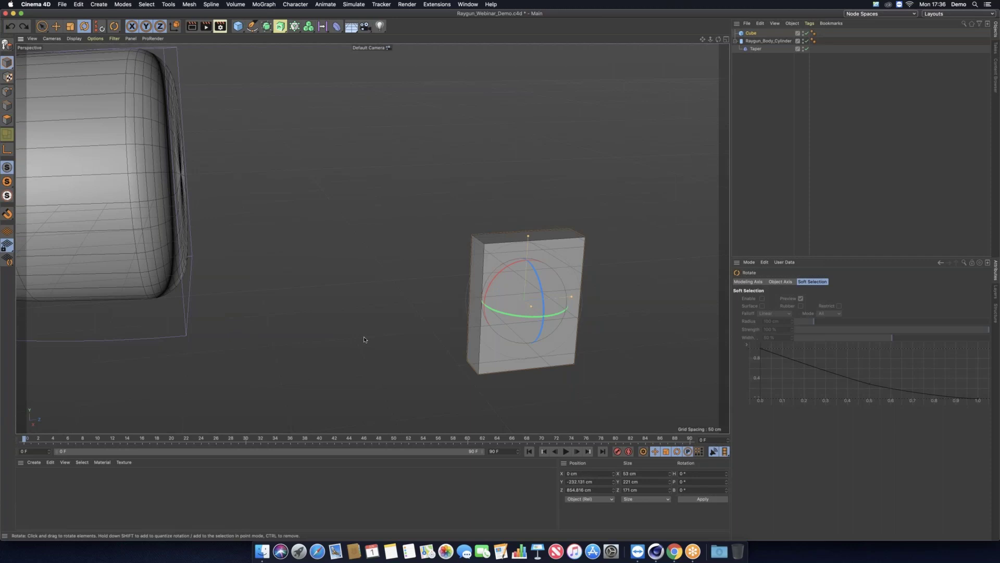
{"action": "key", "text": "super+z"}
{"action": "key", "text": "super+z"}
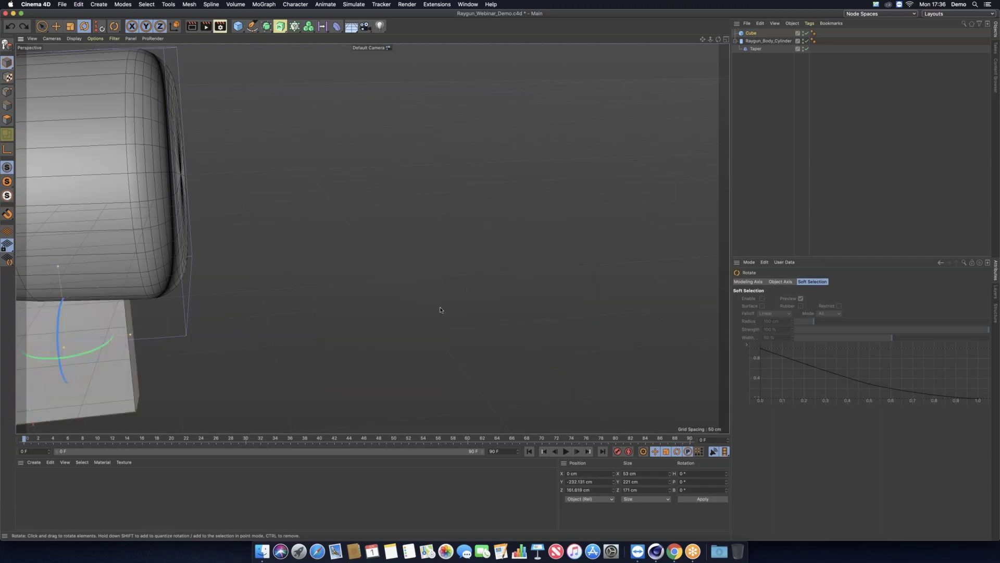
{"action": "scroll", "coordinate": [440, 309], "scroll_direction": "down", "scroll_amount": 10}
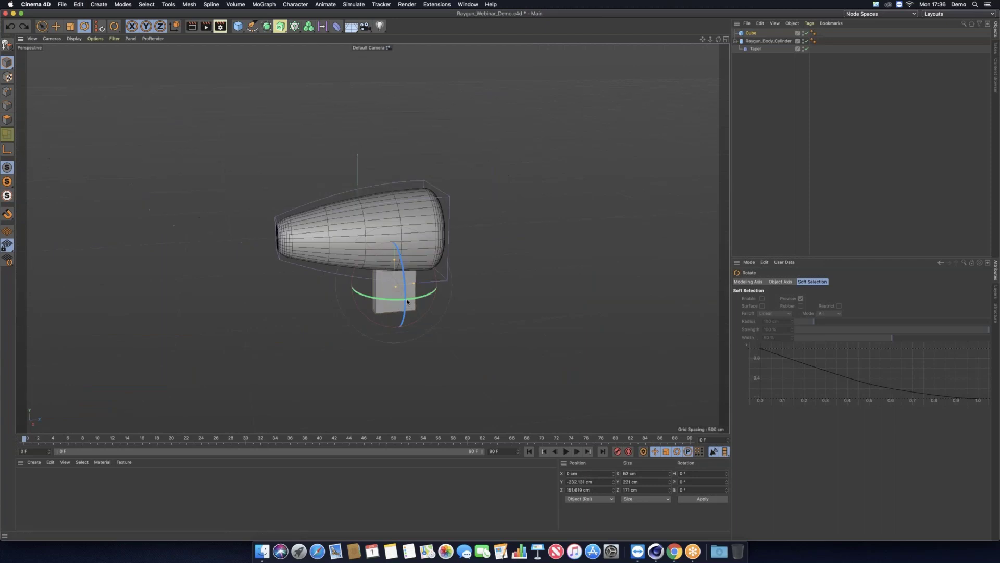
{"action": "scroll", "coordinate": [479, 334], "scroll_direction": "up", "scroll_amount": 10}
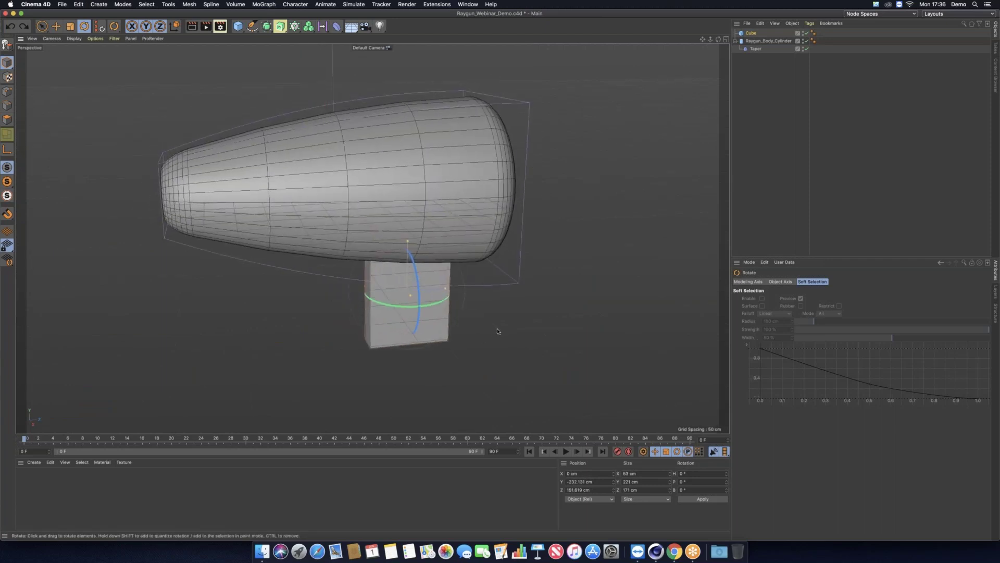
{"action": "scroll", "coordinate": [619, 156], "scroll_direction": "up", "scroll_amount": 1}
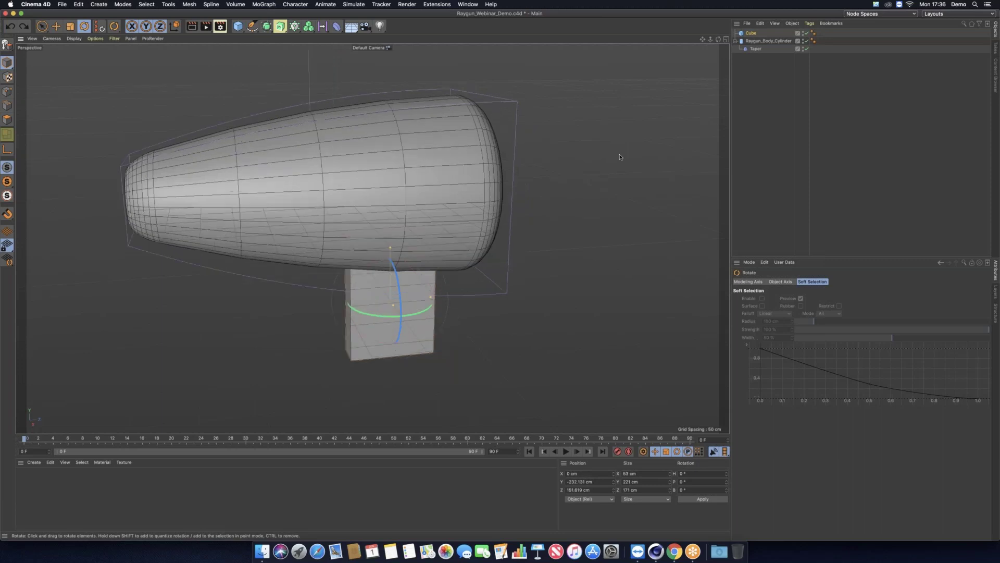
Try moving the Taper deformer away from its cylinder to about Z 840 cm, and undo the move
{"action": "left_click", "coordinate": [619, 156]}
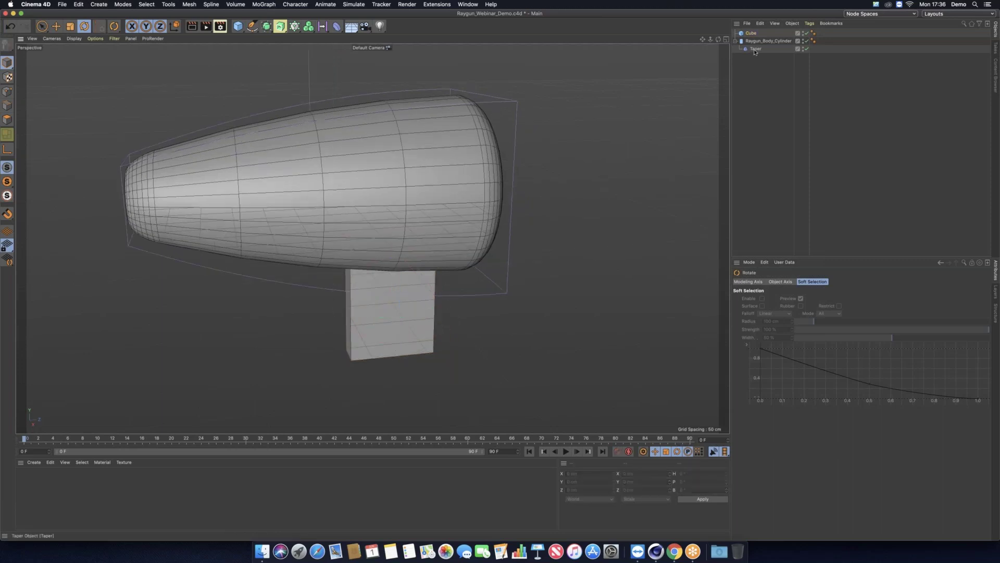
{"action": "left_click", "coordinate": [755, 49]}
{"action": "key", "text": "e"}
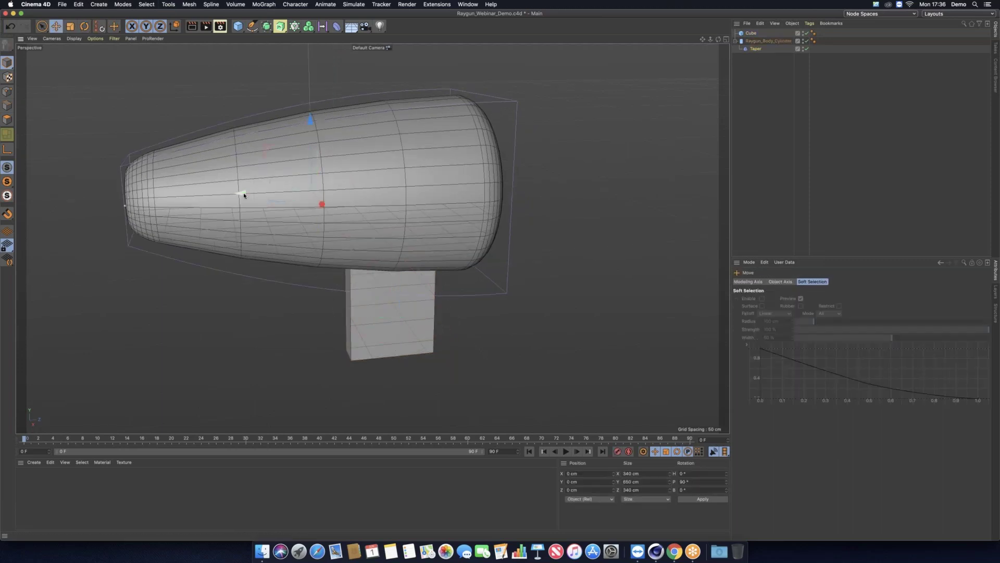
{"action": "left_click_drag", "start_coordinate": [243, 193], "coordinate": [677, 175]}
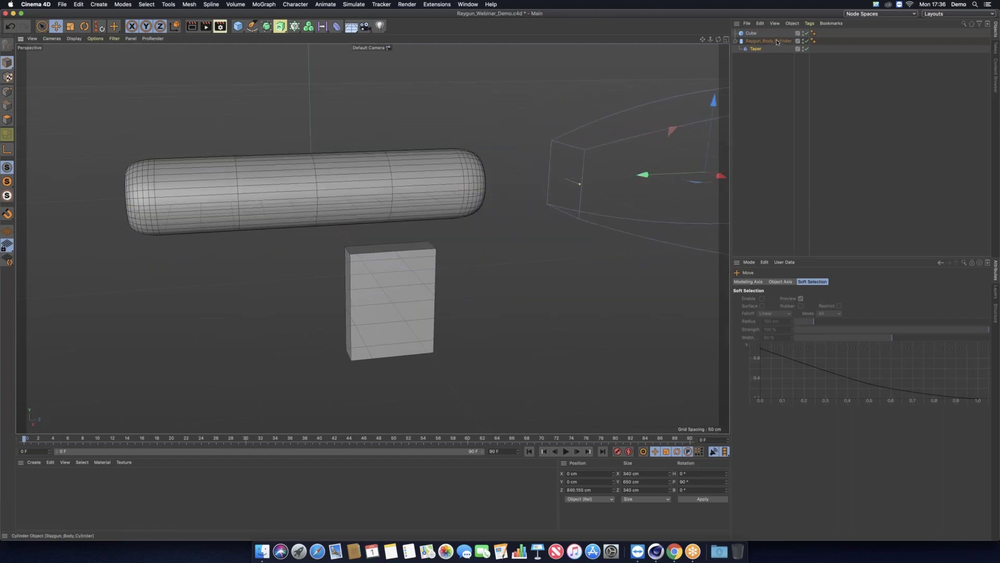
{"action": "key", "text": "super+z"}
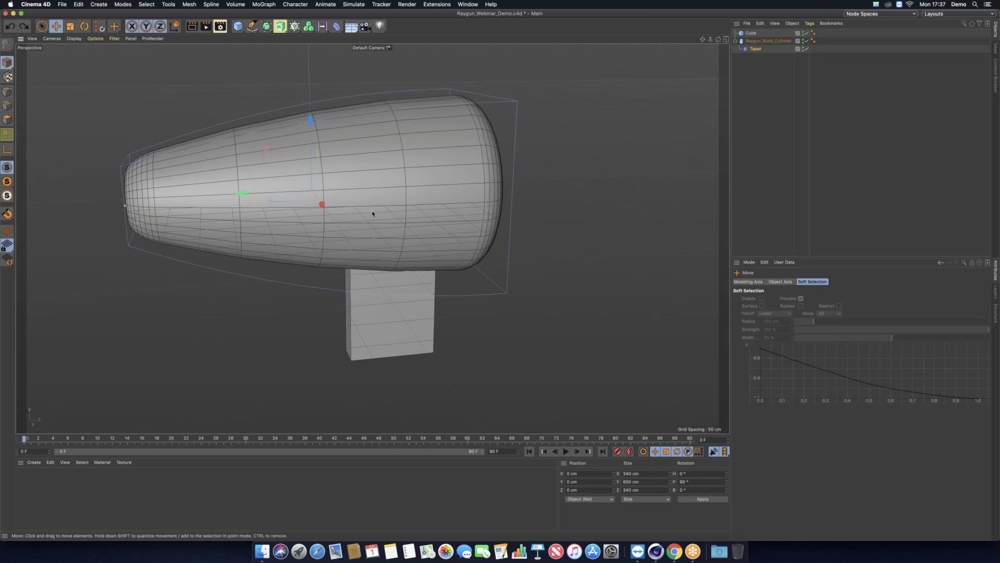
{"action": "left_click_drag", "start_coordinate": [355, 204], "coordinate": [317, 183], "text": "alt"}
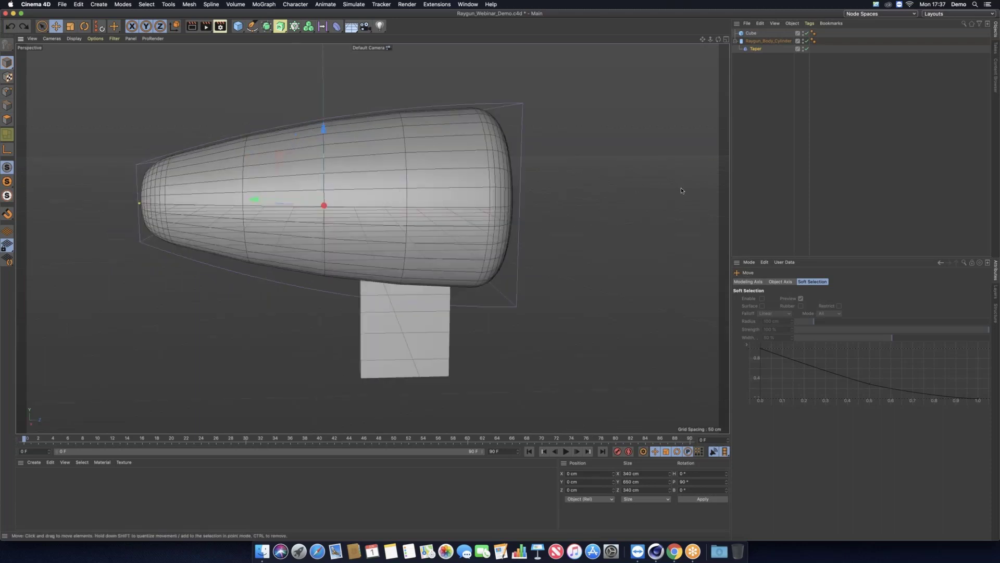
{"action": "left_click_drag", "start_coordinate": [694, 192], "coordinate": [402, 195], "text": "alt"}
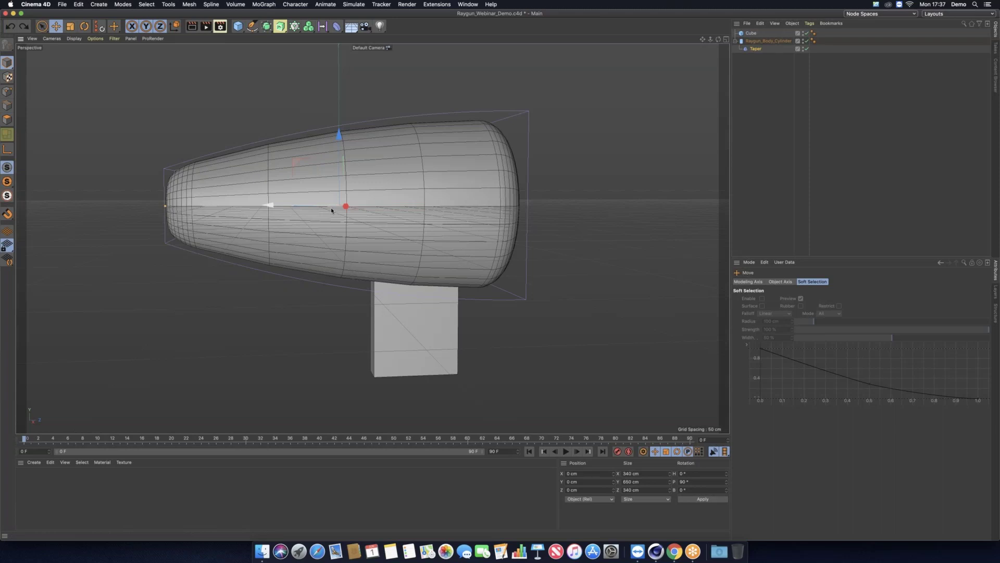
Frame the handle cube in the view and examine it up close and from farther away beneath the raygun body
{"action": "left_click", "coordinate": [750, 33]}
{"action": "key", "text": "s"}
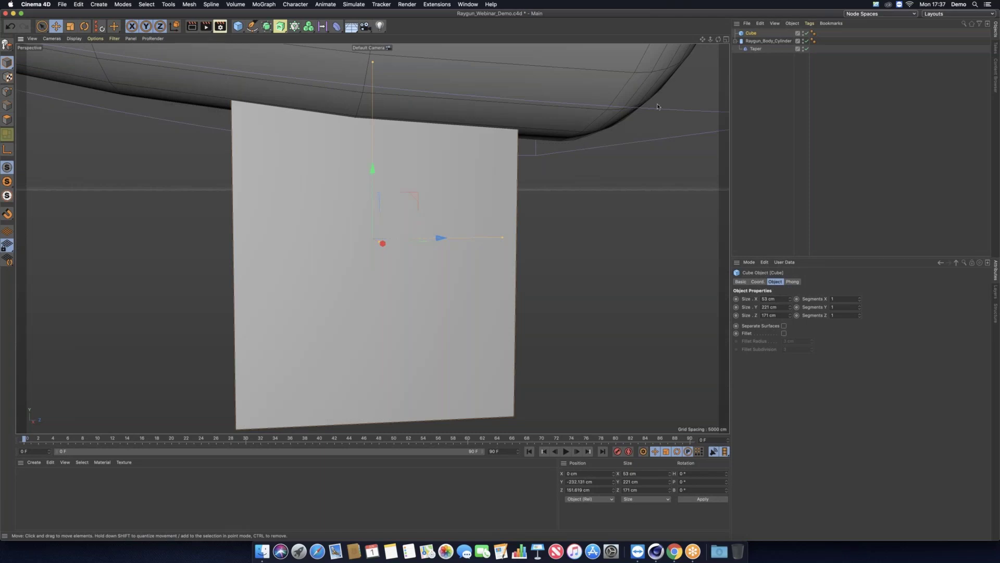
{"action": "scroll", "coordinate": [657, 107], "scroll_direction": "down", "scroll_amount": 5}
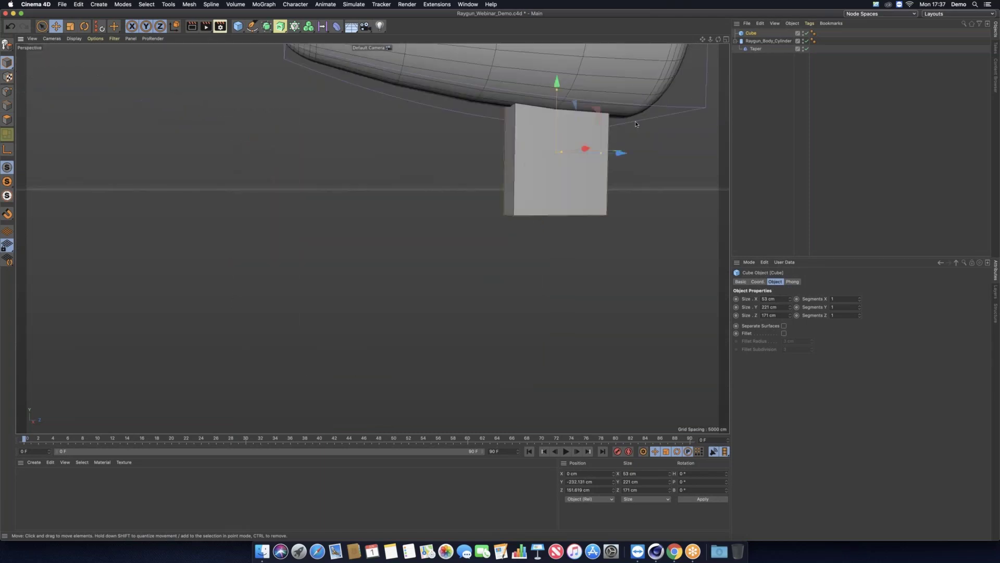
{"action": "middle_click_drag", "start_coordinate": [635, 124], "coordinate": [320, 266], "text": "alt"}
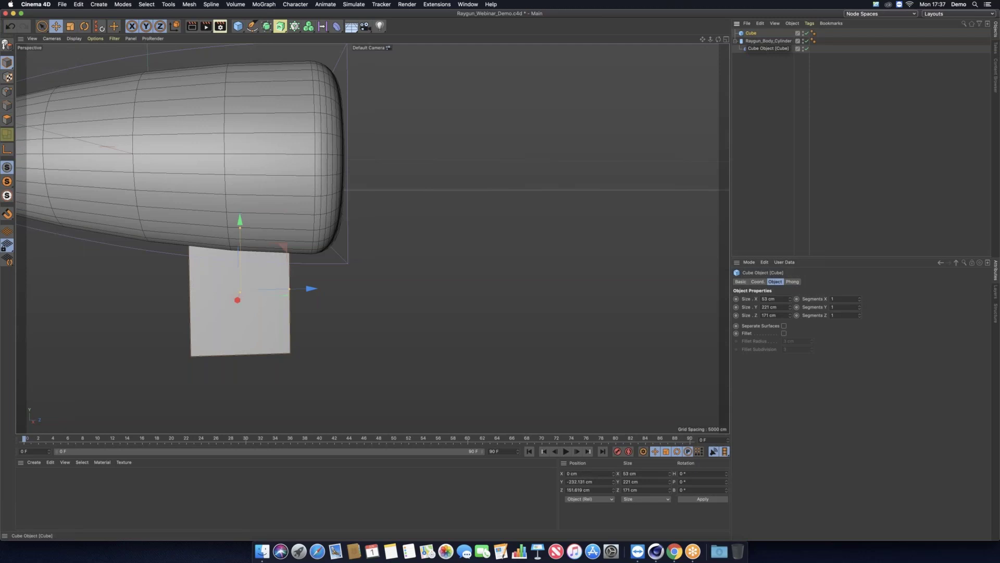
{"action": "middle_click_drag", "start_coordinate": [447, 183], "coordinate": [513, 149], "text": "alt"}
{"action": "right_click_drag", "start_coordinate": [513, 149], "coordinate": [532, 226], "text": "alt"}
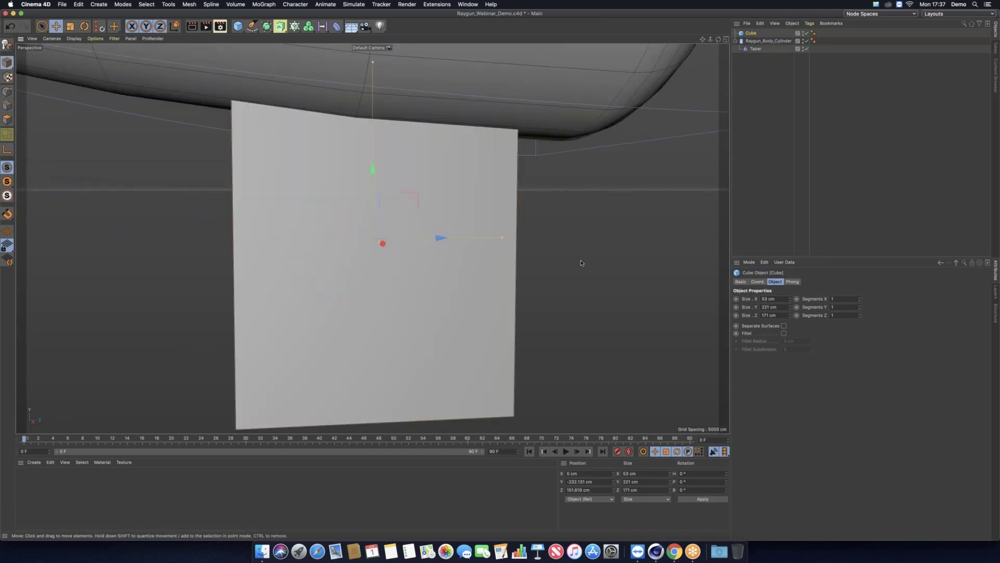
{"action": "scroll", "coordinate": [544, 262], "scroll_direction": "down", "scroll_amount": 10}
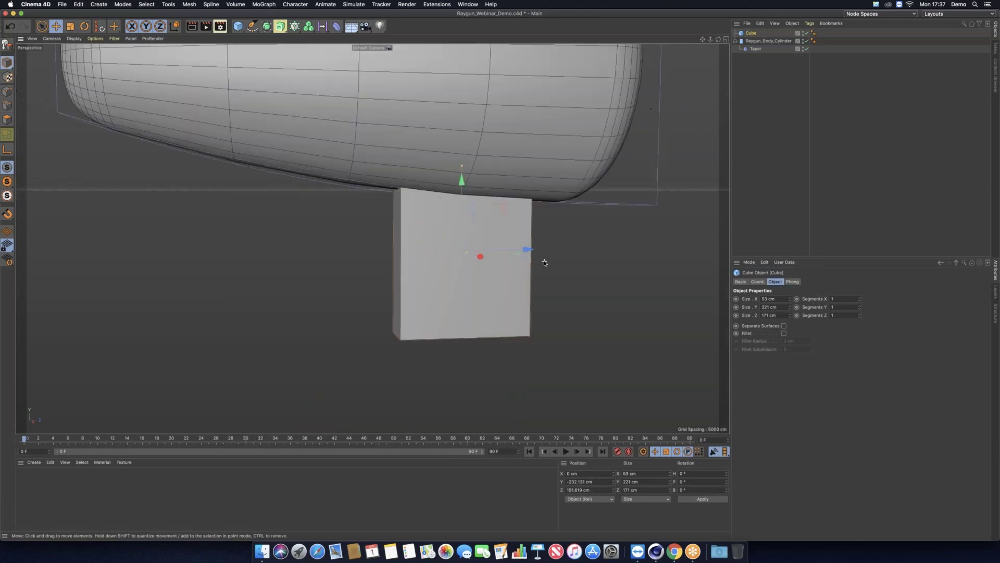
Add a Taper deformer as a child of the handle cube and fit it to the cube
{"action": "left_click_drag", "start_coordinate": [561, 332], "coordinate": [576, 302], "text": "alt"}
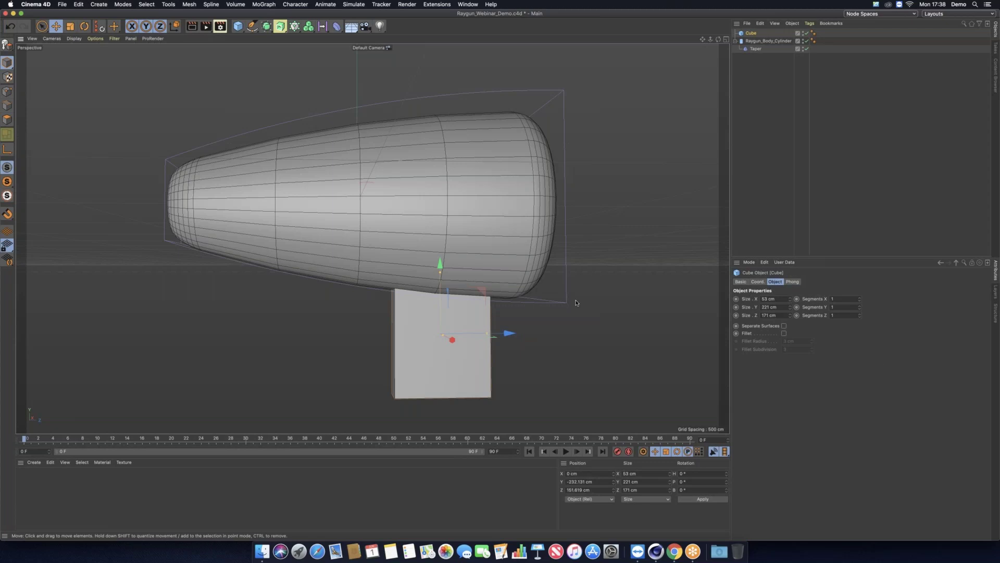
{"action": "left_click", "coordinate": [938, 382]}
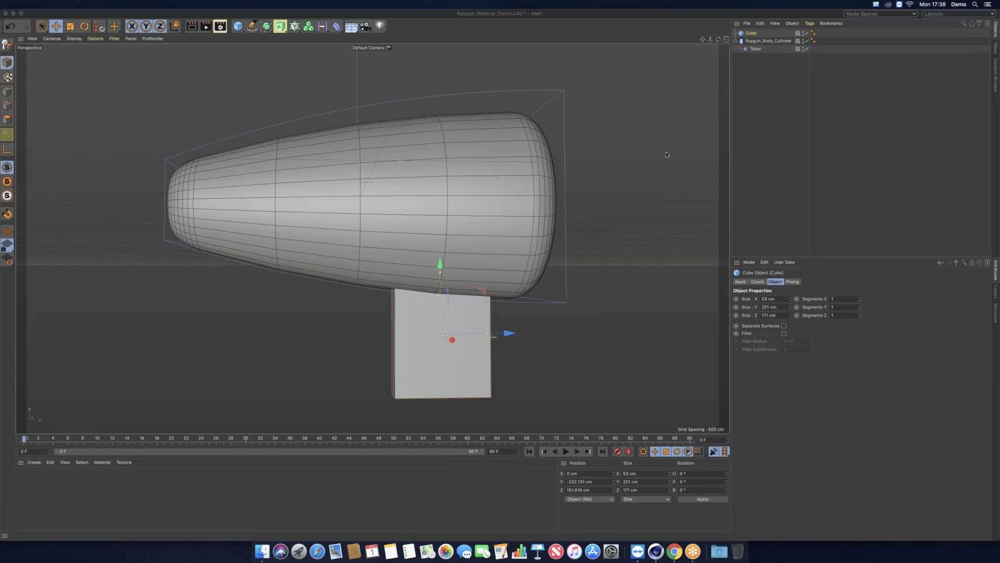
{"action": "left_click", "coordinate": [751, 34]}
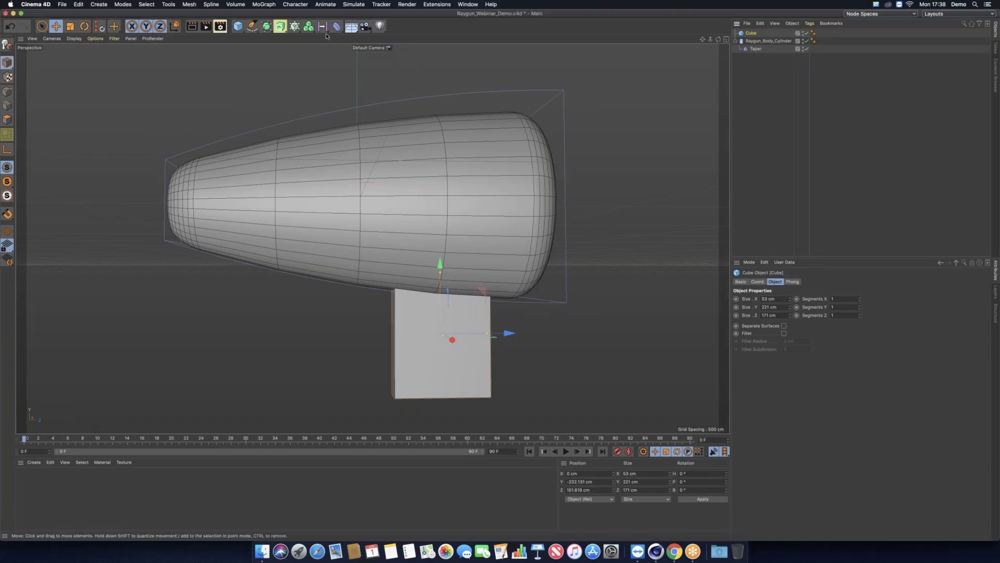
{"action": "middle_click_drag", "start_coordinate": [550, 202], "coordinate": [540, 191], "text": "alt"}
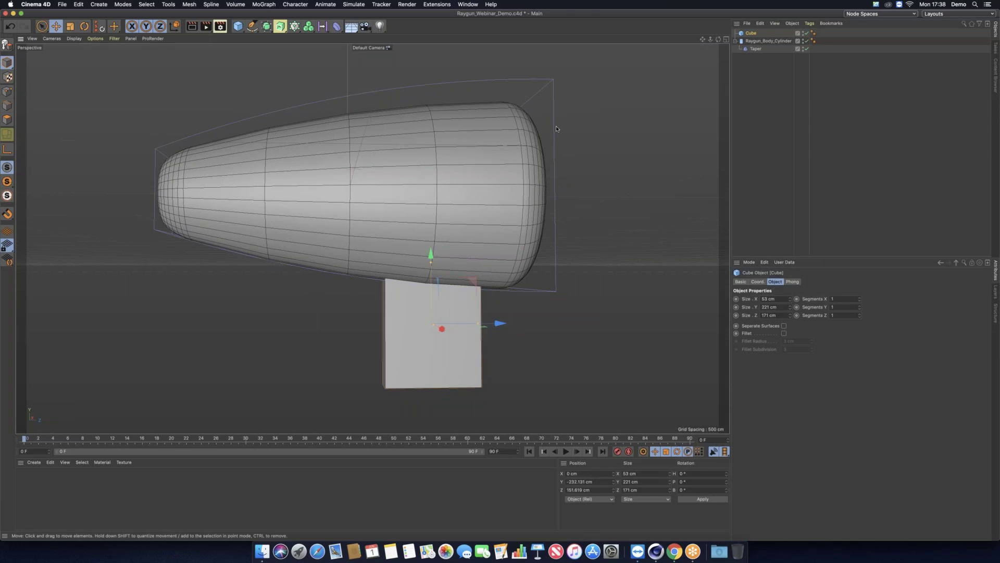
{"action": "left_click", "coordinate": [336, 26]}
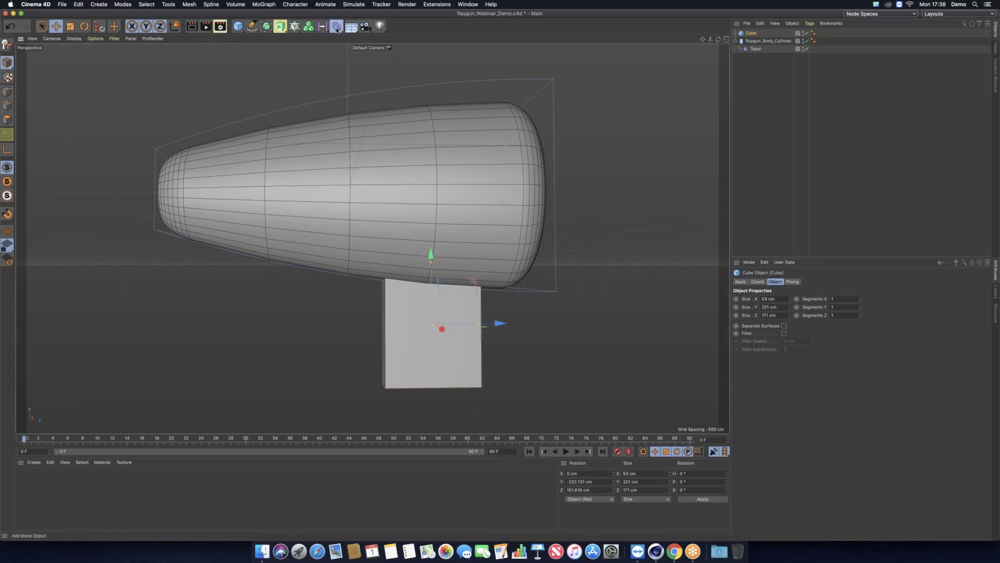
{"action": "left_click", "coordinate": [536, 36]}
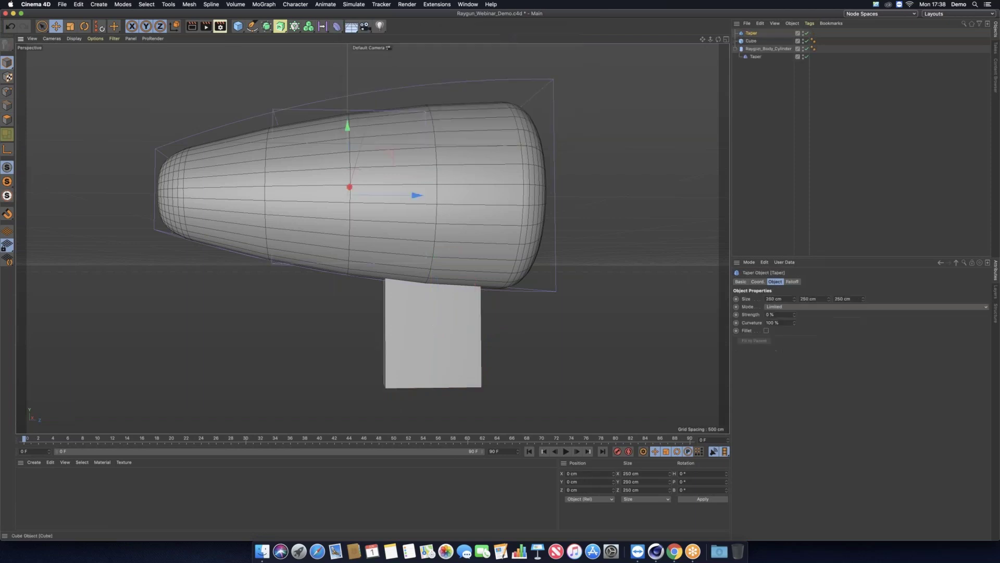
{"action": "left_click_drag", "start_coordinate": [754, 34], "coordinate": [753, 43]}
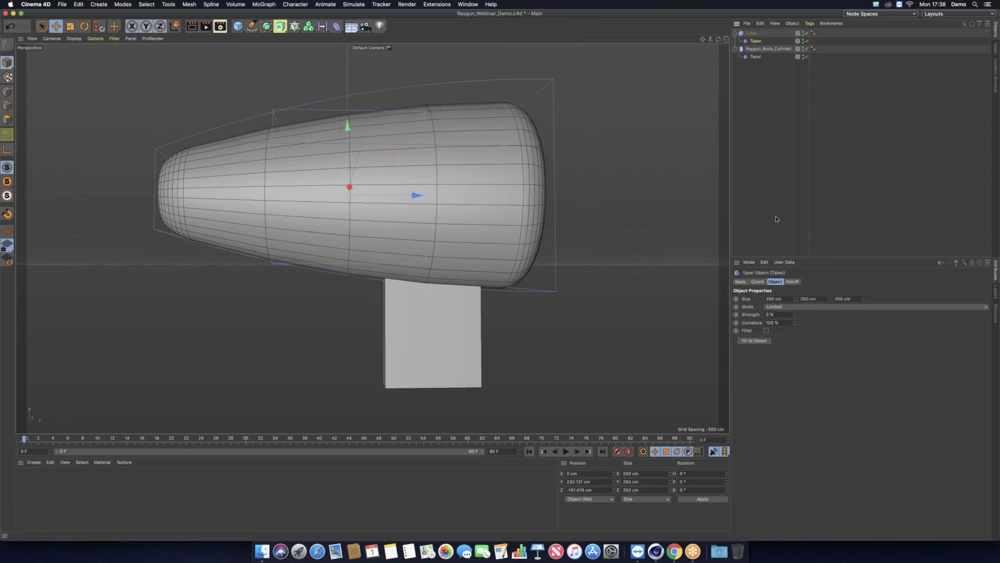
{"action": "left_click", "coordinate": [763, 343]}
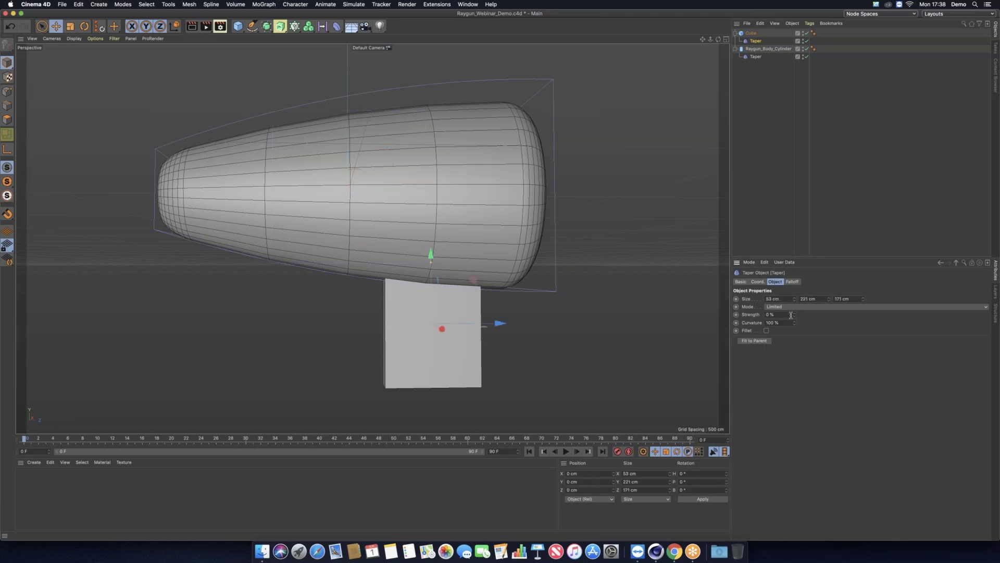
Set the handle Taper's strength to 47% and rotate the deformer to a pitch of -180° so the handle narrows downward
{"action": "left_click_drag", "start_coordinate": [793, 315], "coordinate": [794, 317]}
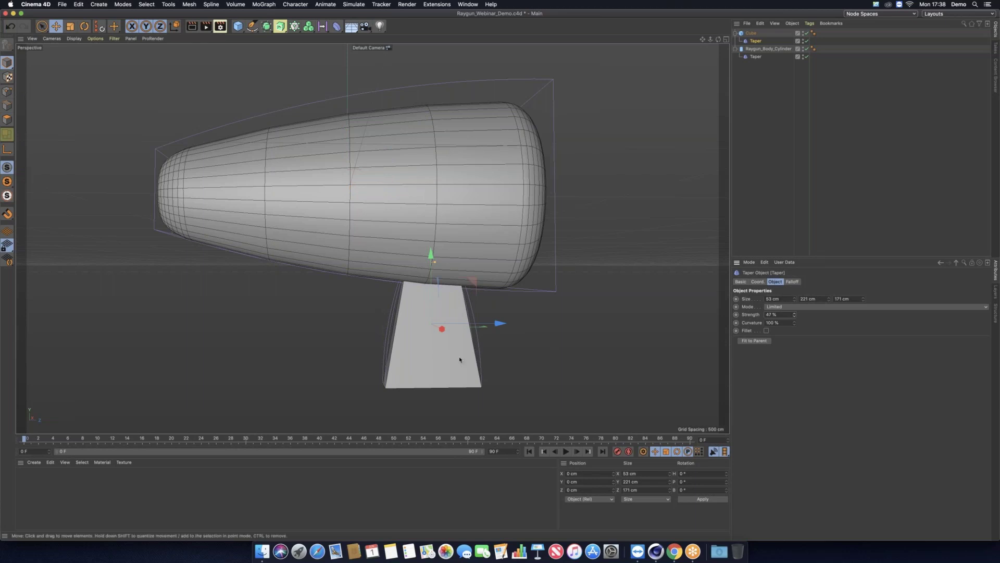
{"action": "key", "text": "r"}
{"action": "left_click_drag", "start_coordinate": [473, 315], "coordinate": [396, 326]}
{"action": "left_click", "coordinate": [755, 41]}
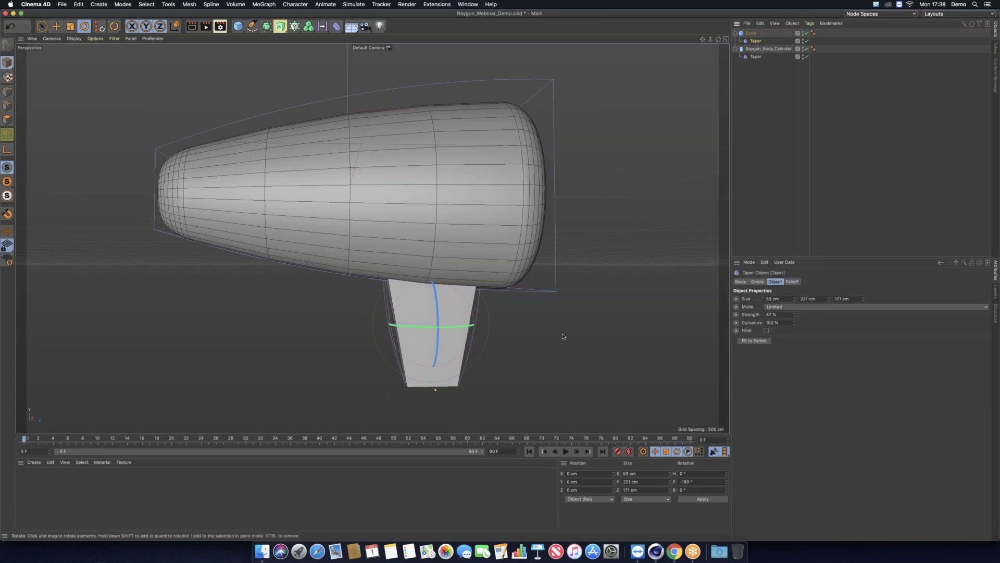
{"action": "left_click_drag", "start_coordinate": [547, 314], "coordinate": [542, 315], "text": "alt"}
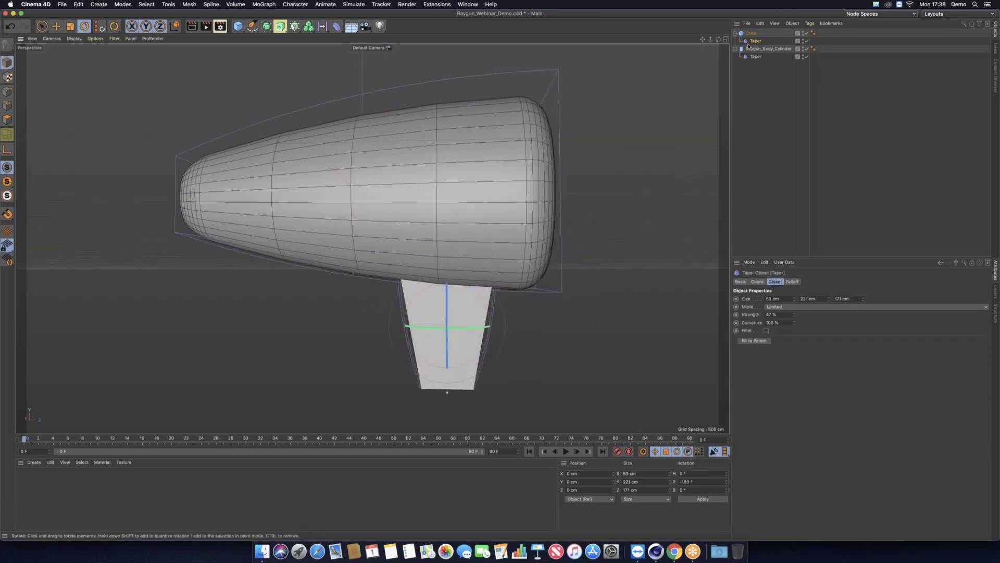
Add a Bend deformer inside the handle cube below its Taper and fit it to the cube
{"action": "left_click_drag", "start_coordinate": [336, 28], "coordinate": [365, 36]}
{"action": "left_click_drag", "start_coordinate": [792, 35], "coordinate": [757, 52]}
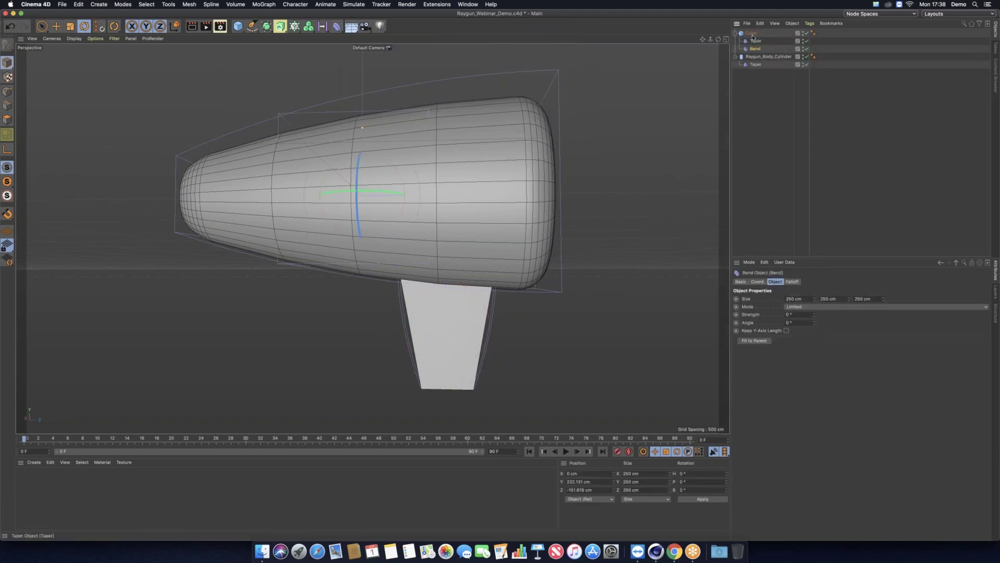
{"action": "left_click", "coordinate": [758, 341]}
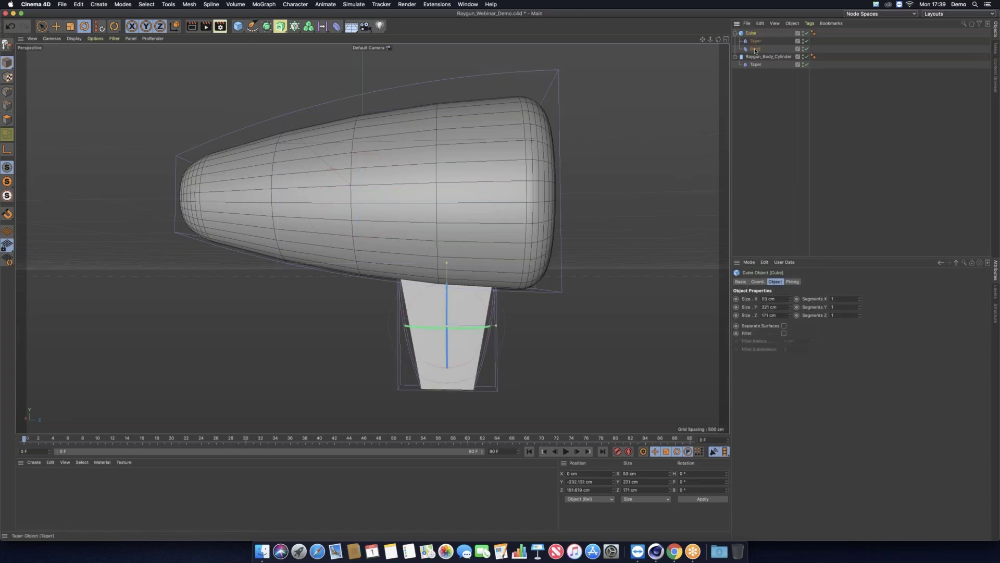
{"action": "left_click_drag", "start_coordinate": [813, 314], "coordinate": [814, 316]}
{"action": "key", "text": "super+z"}
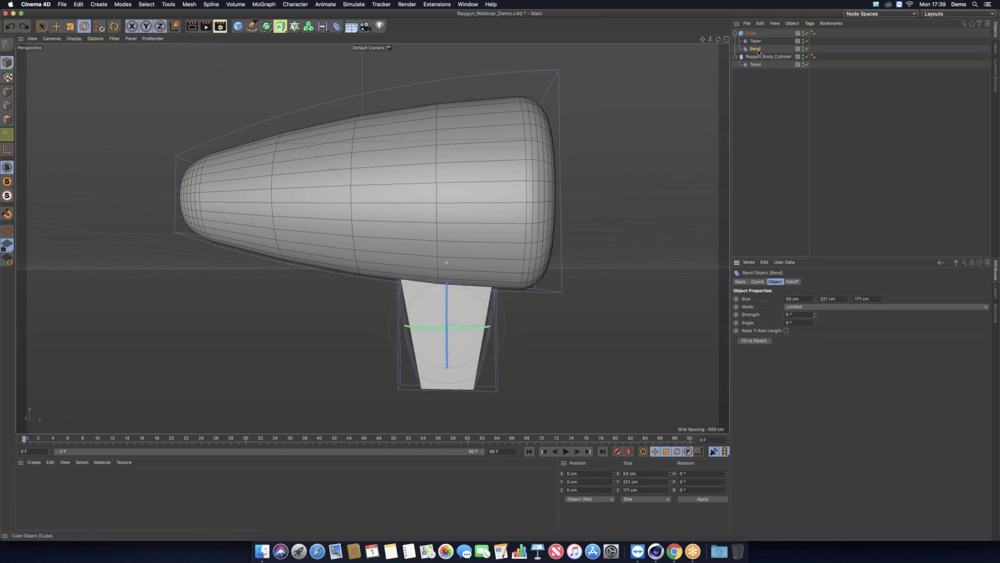
Set the Bend deformer's heading rotation to -270° and its bank rotation to 180°
{"action": "left_click", "coordinate": [758, 281]}
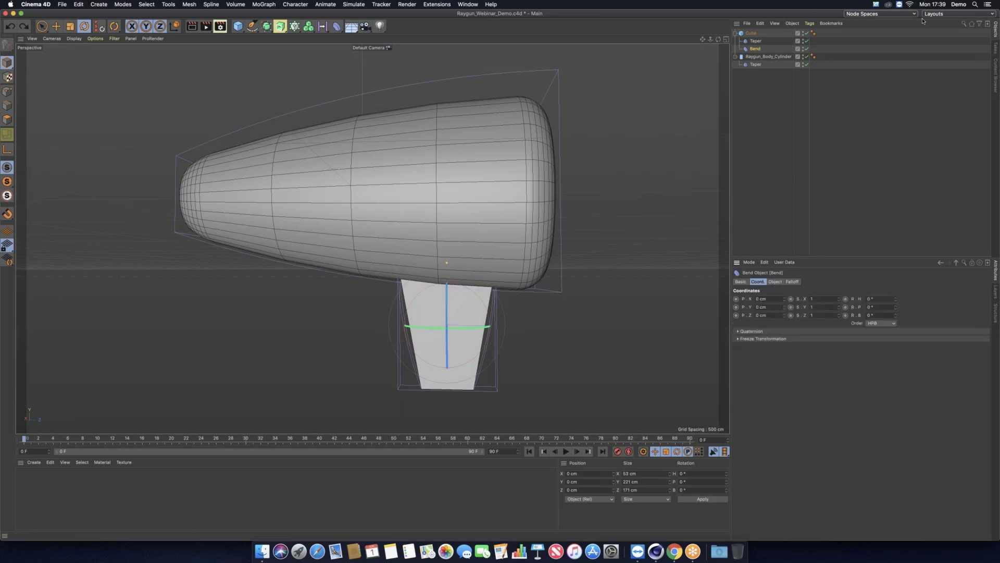
{"action": "left_click", "coordinate": [880, 299]}
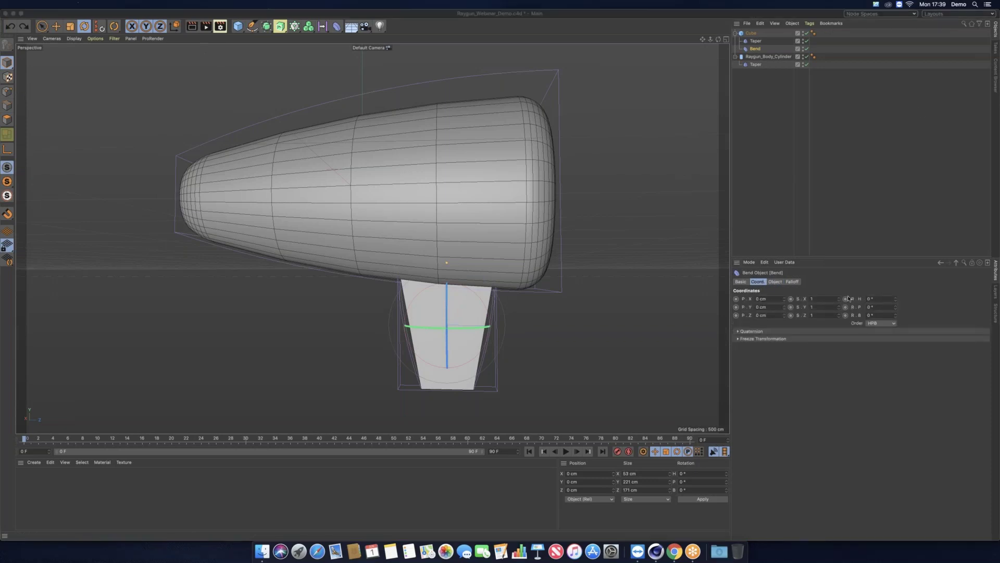
{"action": "type", "text": "-27"}
{"action": "left_click", "coordinate": [868, 315]}
{"action": "type", "text": "180"}
{"action": "key", "text": "Return"}
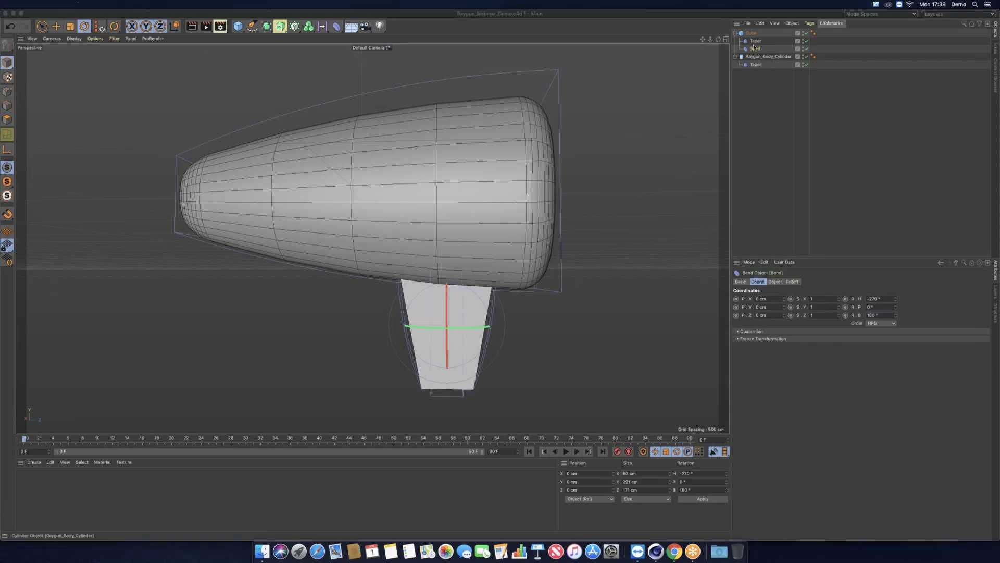
Set the Bend's strength to 61° and give the handle cube 6 segments in Y for a smoother curve
{"action": "left_click", "coordinate": [777, 281]}
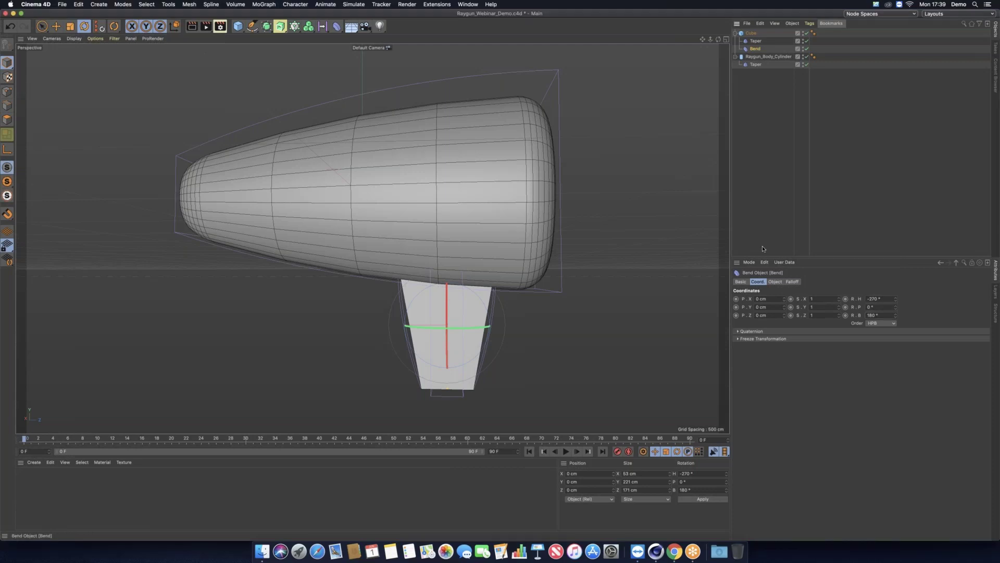
{"action": "left_click_drag", "start_coordinate": [814, 317], "coordinate": [815, 316]}
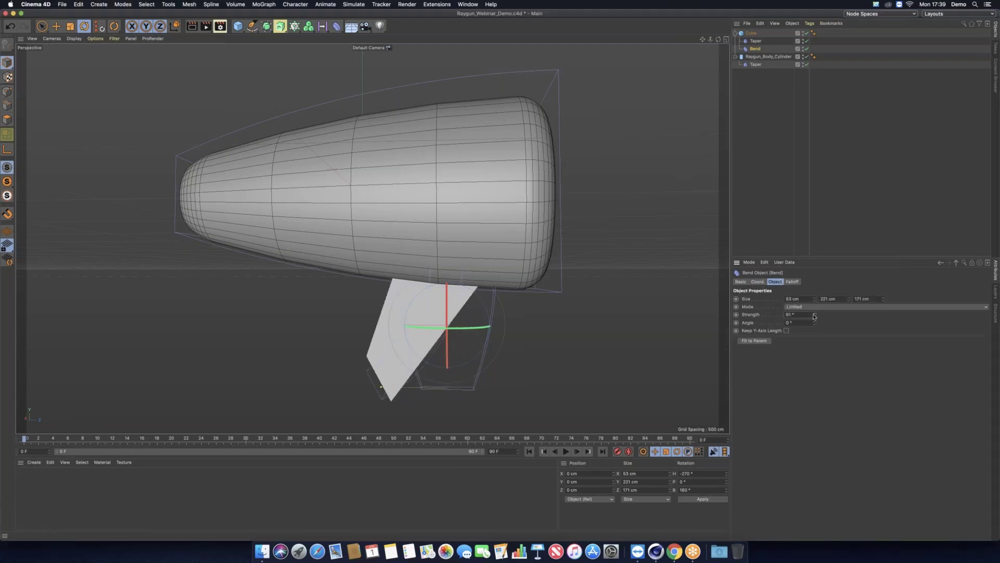
{"action": "left_click", "coordinate": [474, 295]}
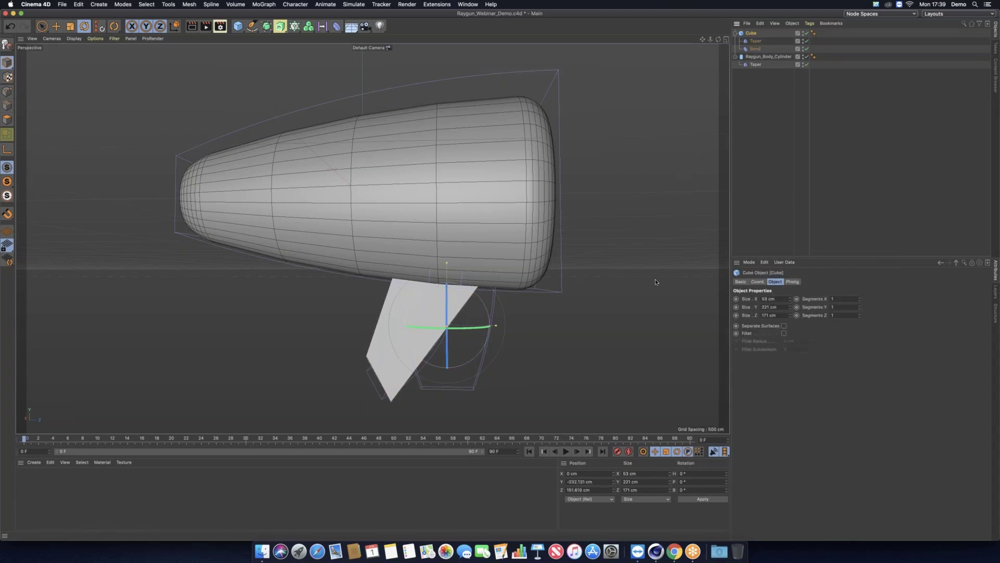
{"action": "left_click", "coordinate": [845, 307]}
{"action": "key", "text": "Return"}
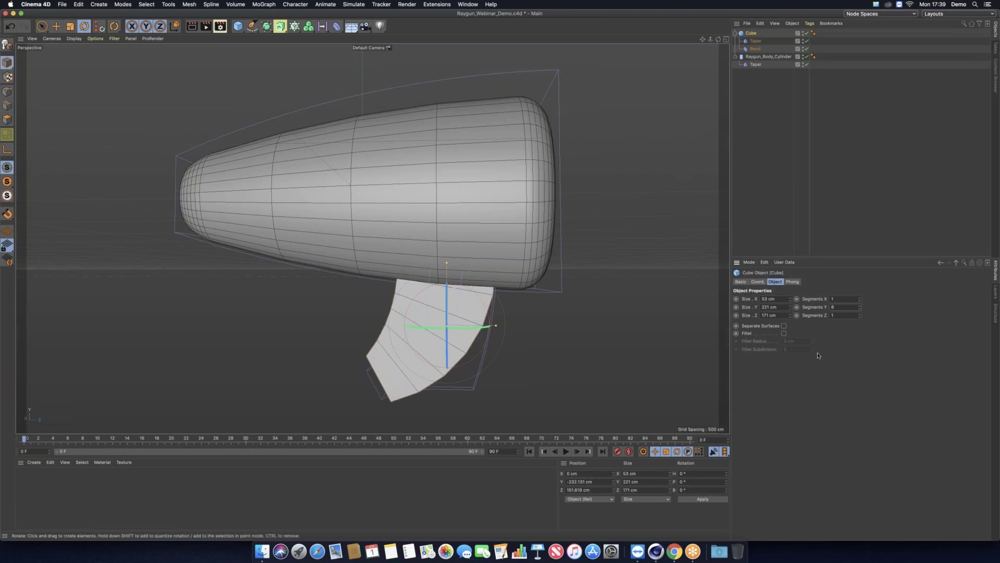
Refit the Bend deformer to the handle cube and set the handle Taper's strength to 78%
{"action": "left_click", "coordinate": [755, 48]}
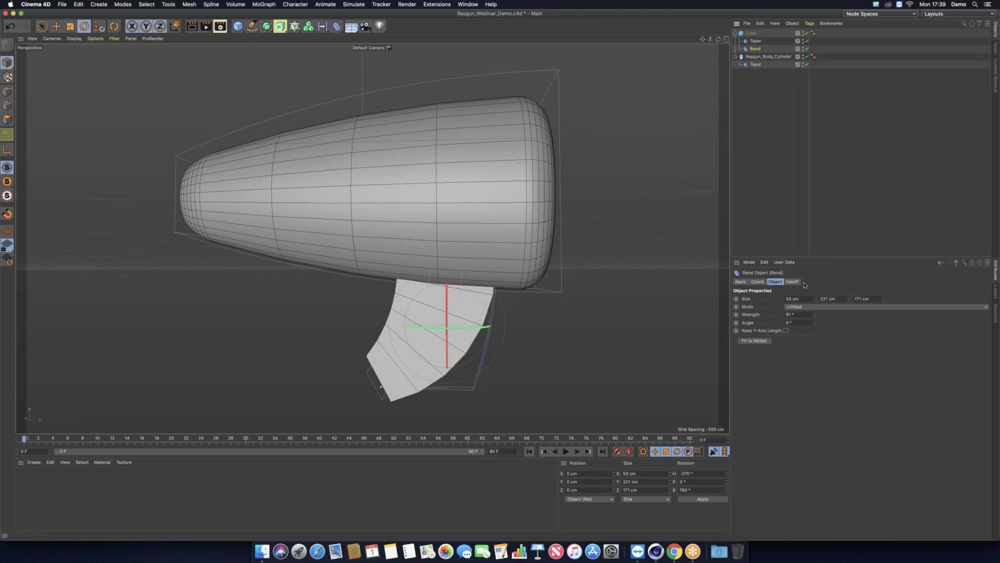
{"action": "left_click", "coordinate": [754, 341]}
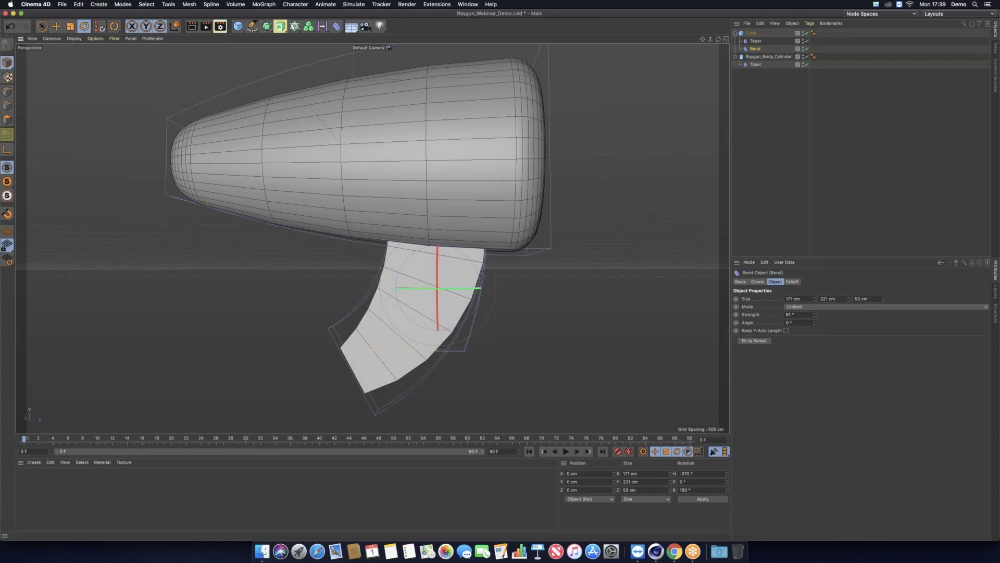
{"action": "key", "text": "Up"}
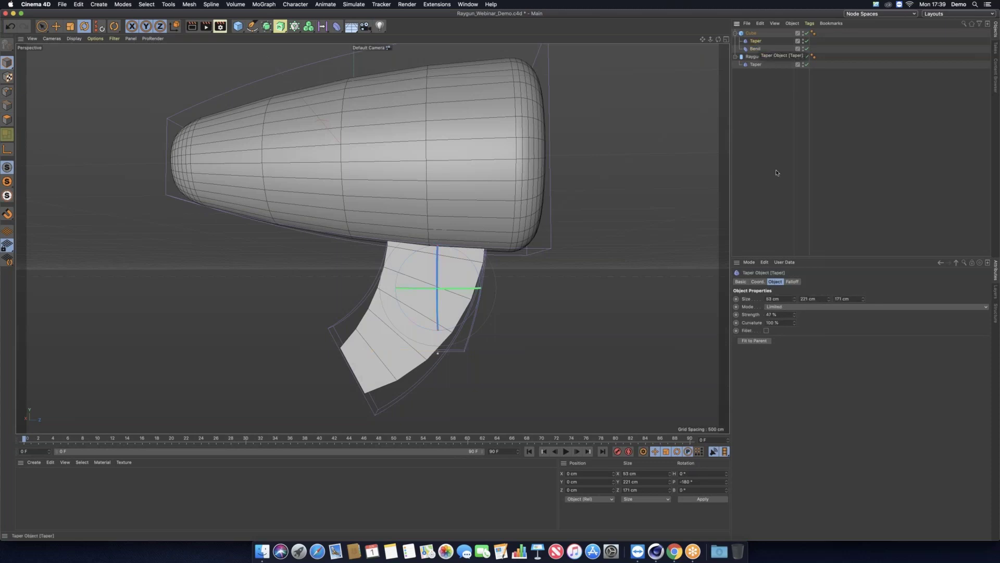
{"action": "left_click_drag", "start_coordinate": [794, 315], "coordinate": [795, 299]}
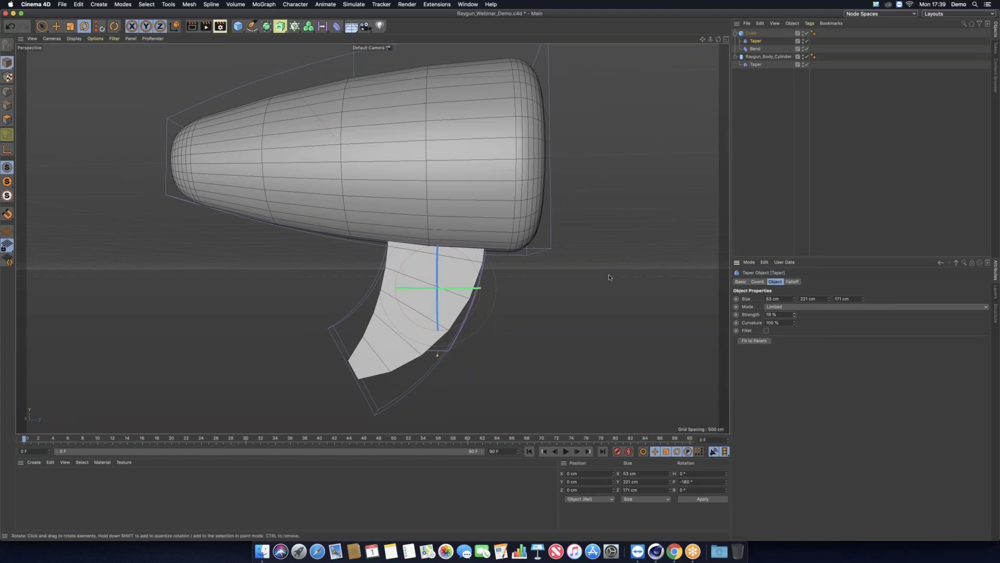
Enable the fillet on the handle cube with a 3 cm radius and inspect the rounded edges
{"action": "left_click_drag", "start_coordinate": [531, 290], "coordinate": [574, 291], "text": "alt"}
{"action": "left_click", "coordinate": [751, 33]}
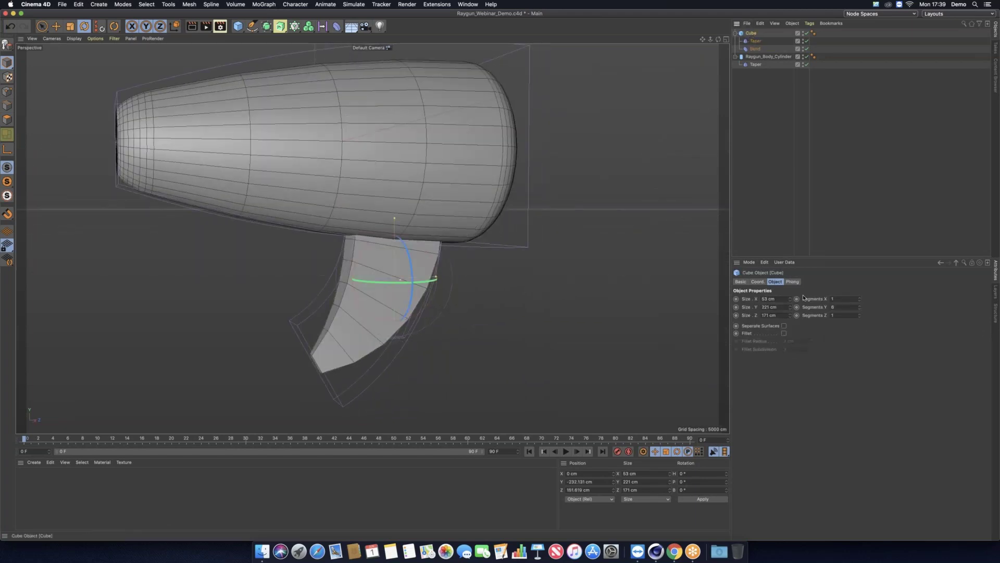
{"action": "left_click", "coordinate": [784, 333]}
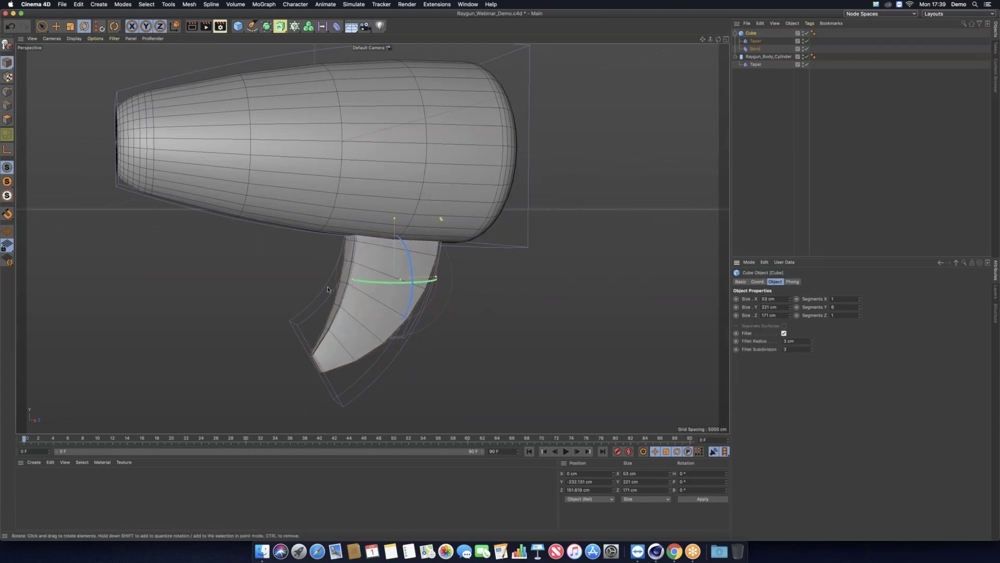
{"action": "scroll", "coordinate": [328, 289], "scroll_direction": "up", "scroll_amount": 3}
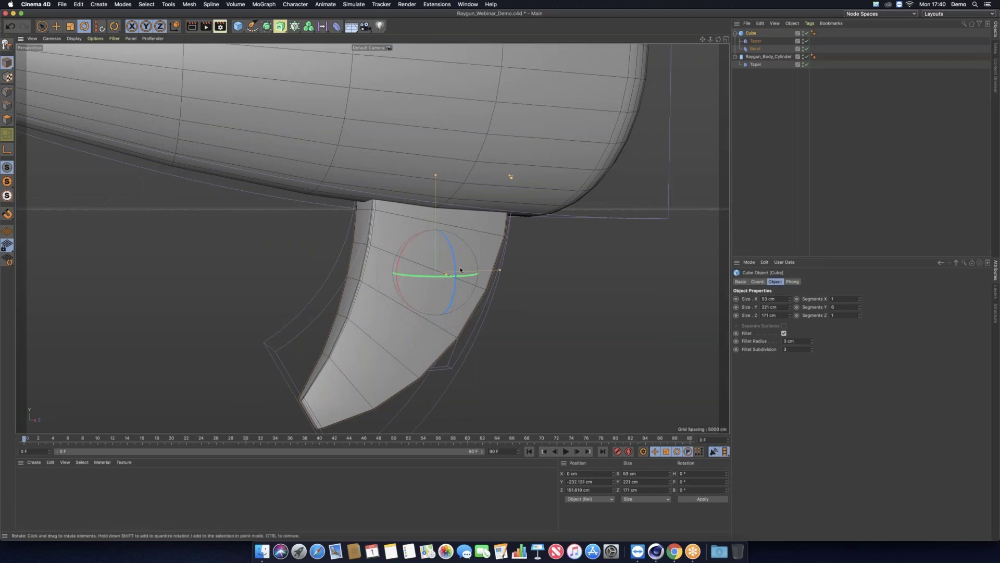
{"action": "scroll", "coordinate": [458, 271], "scroll_direction": "down", "scroll_amount": 5}
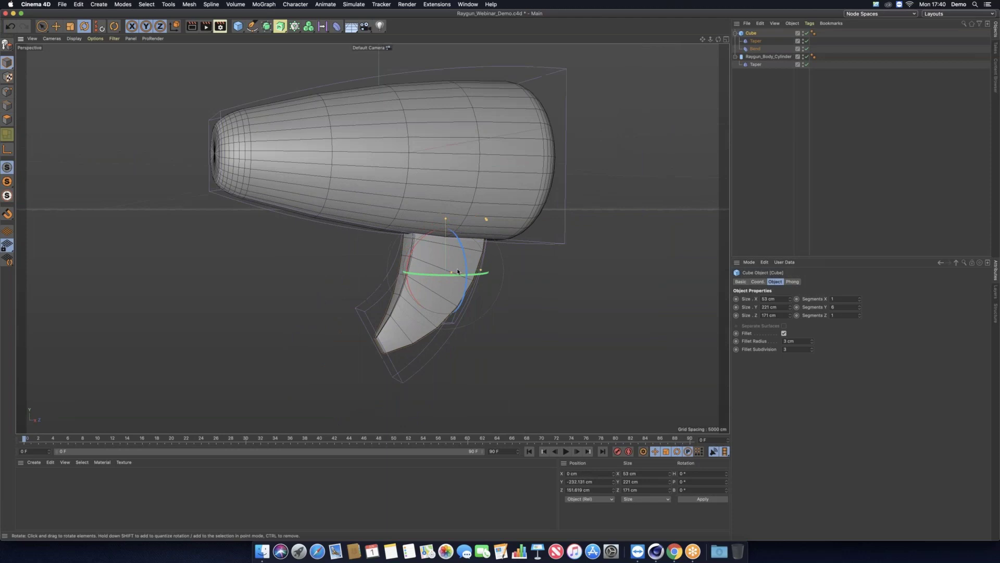
{"action": "middle_click_drag", "start_coordinate": [535, 297], "coordinate": [536, 304], "text": "alt"}
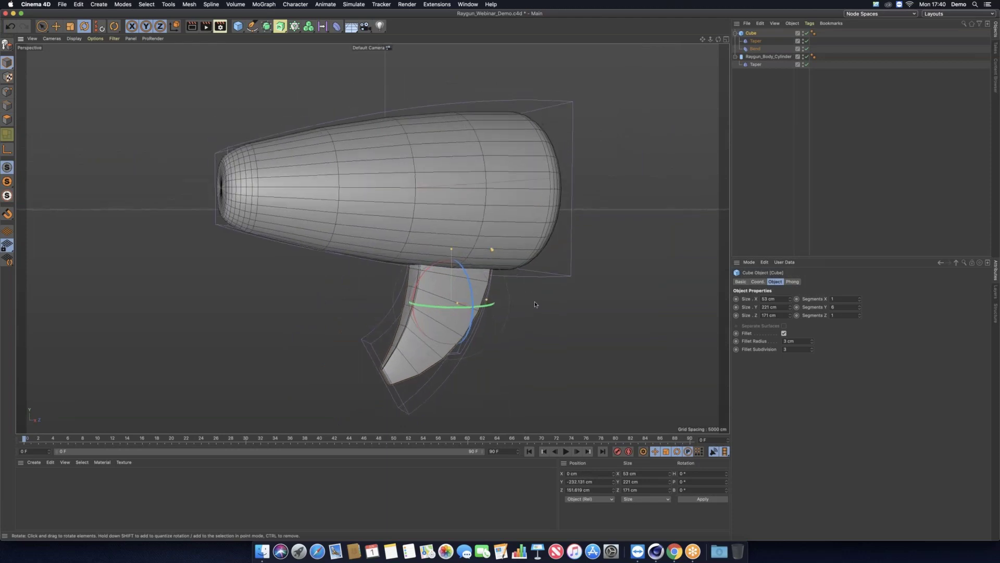
{"action": "left_click", "coordinate": [555, 301]}
{"action": "left_click_drag", "start_coordinate": [532, 301], "coordinate": [620, 154], "text": "alt"}
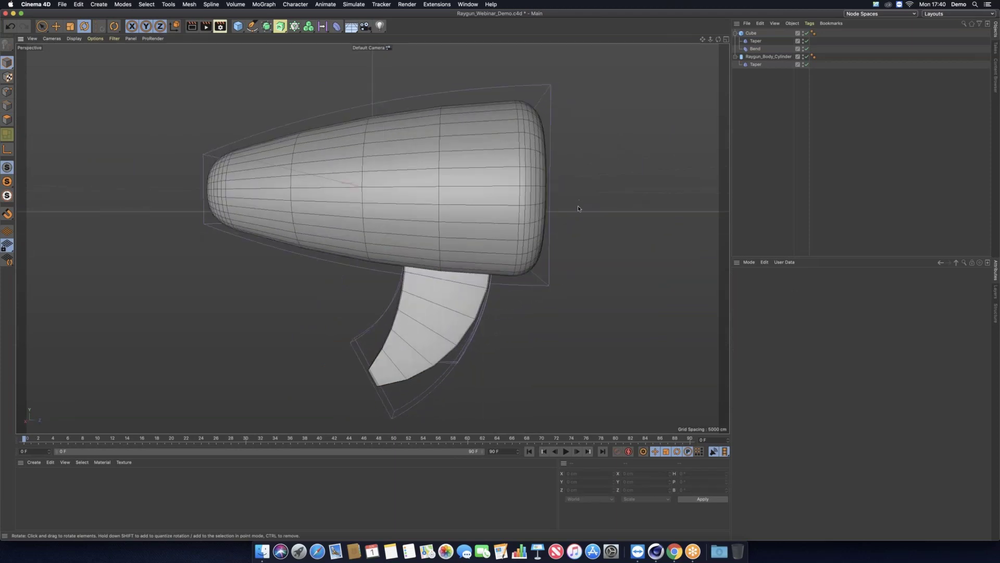
{"action": "left_click_drag", "start_coordinate": [577, 208], "coordinate": [600, 211], "text": "alt"}
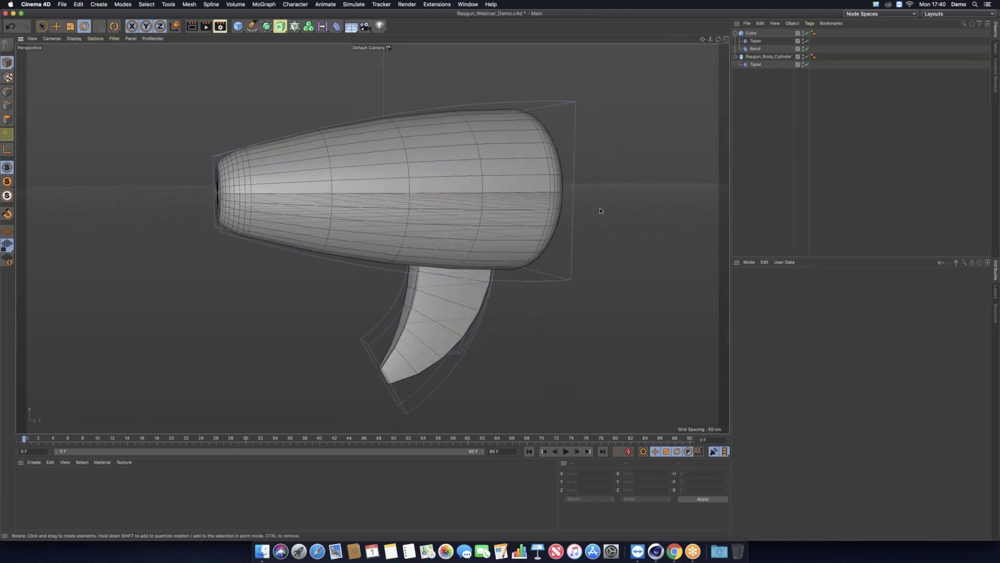
Rename the handle cube as Raygun_Handle_Cube and deselect it
{"action": "double_click", "coordinate": [752, 35]}
{"action": "type", "text": "Raygun_"}
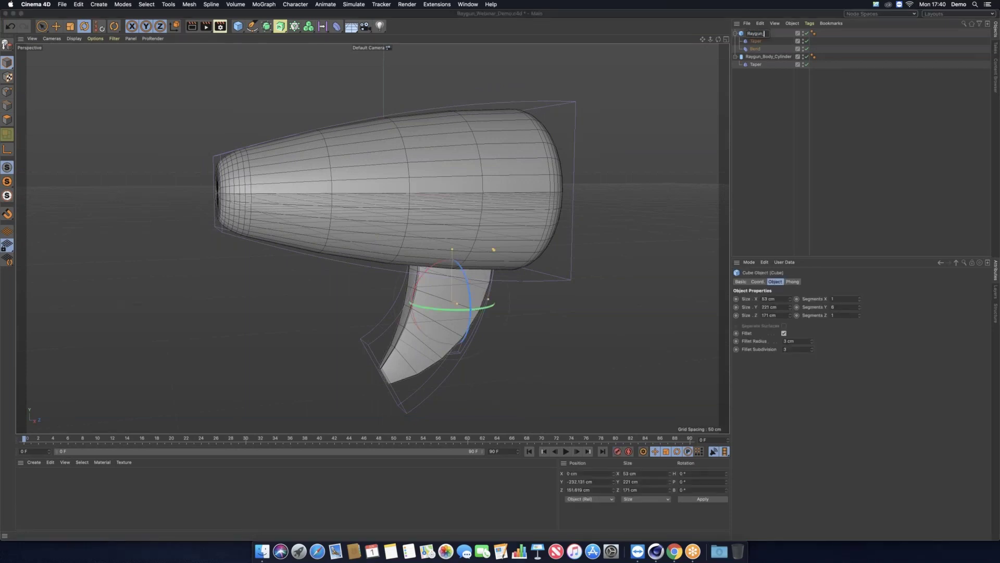
{"action": "type", "text": "Habdle"}
{"action": "key", "text": "BackSpace"}
{"action": "key", "text": "BackSpace"}
{"action": "key", "text": "BackSpace"}
{"action": "key", "text": "BackSpace"}
{"action": "type", "text": "ndle"}
{"action": "type", "text": "Cube"}
{"action": "key", "text": "Return"}
{"action": "left_click", "coordinate": [764, 93]}
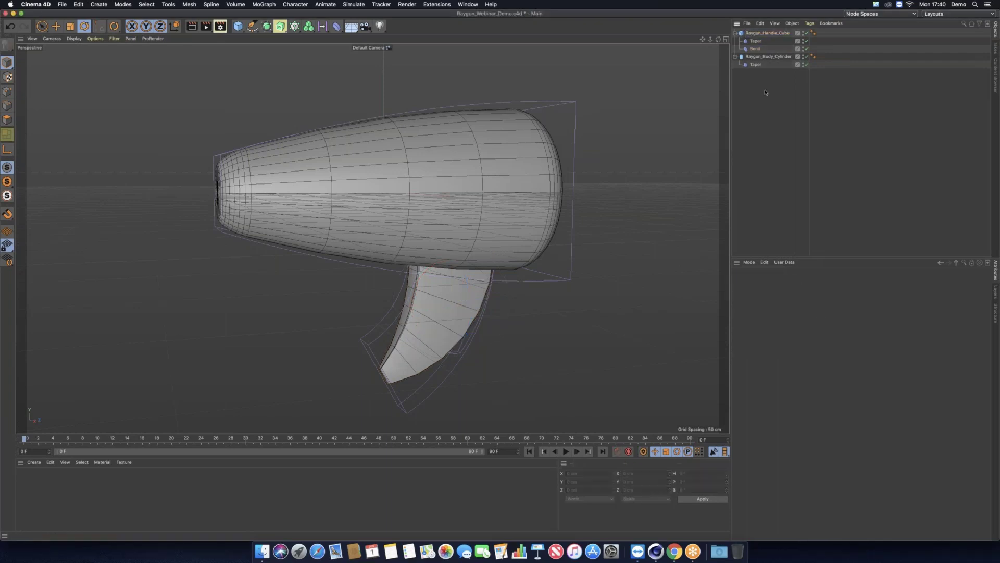
{"action": "left_click_drag", "start_coordinate": [556, 316], "coordinate": [556, 308], "text": "alt"}
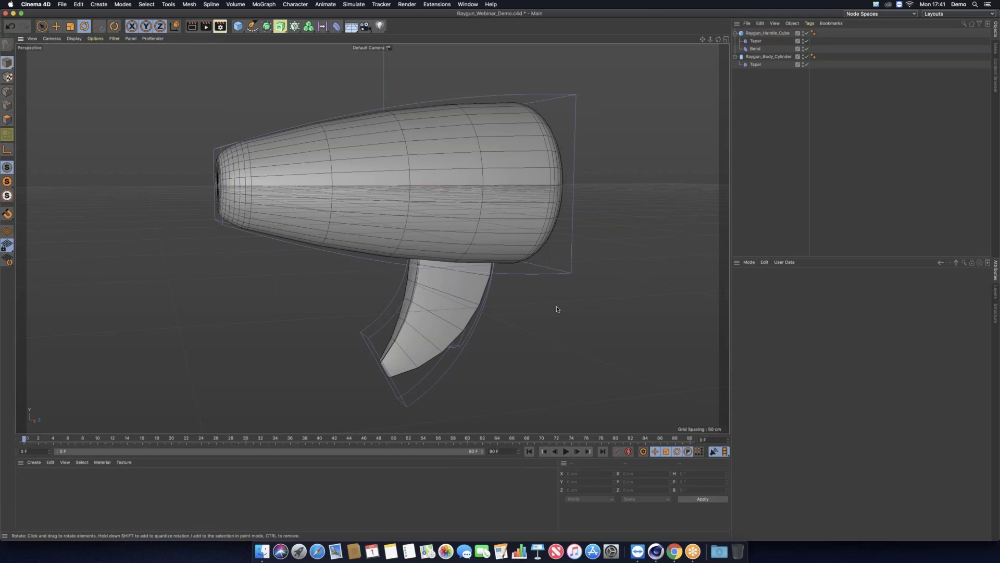
Duplicate Raygun_Handle_Cube with its deformers and move the copy forward along Z to about -85 cm, in front of the handle
{"action": "left_click", "coordinate": [763, 34]}
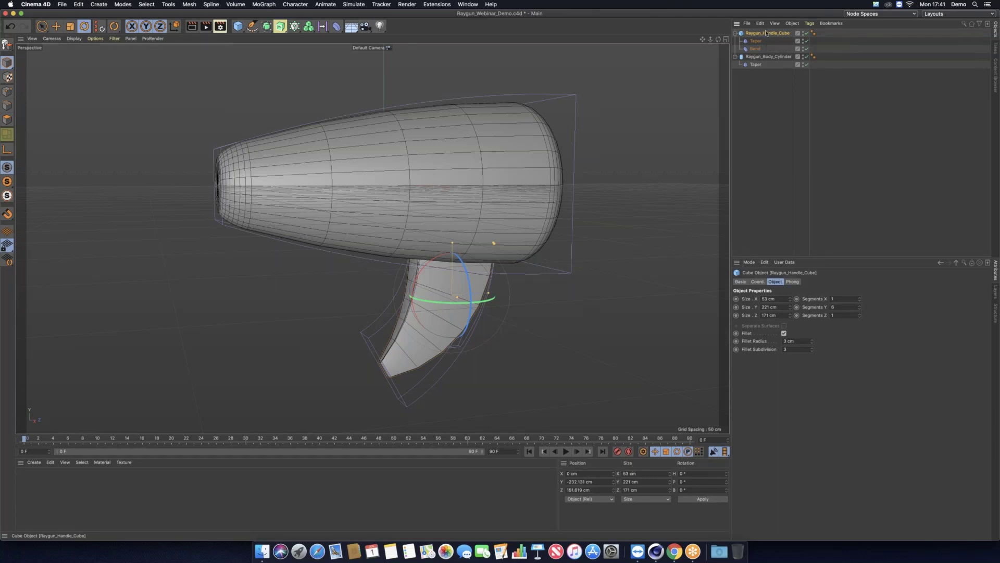
{"action": "left_click_drag", "start_coordinate": [765, 32], "coordinate": [766, 33], "text": "ctrl"}
{"action": "key", "text": "super+z"}
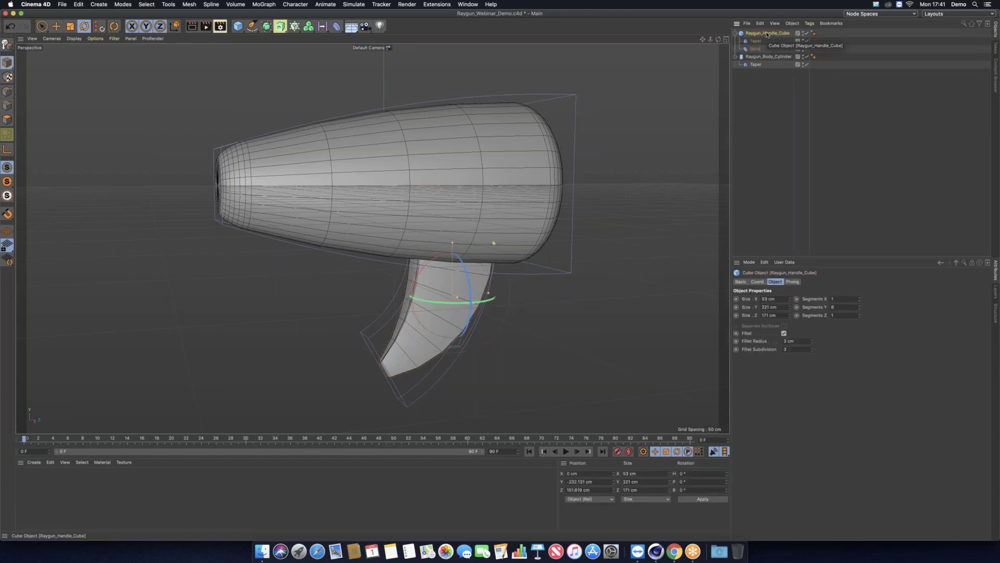
{"action": "key", "text": "super+shift+z"}
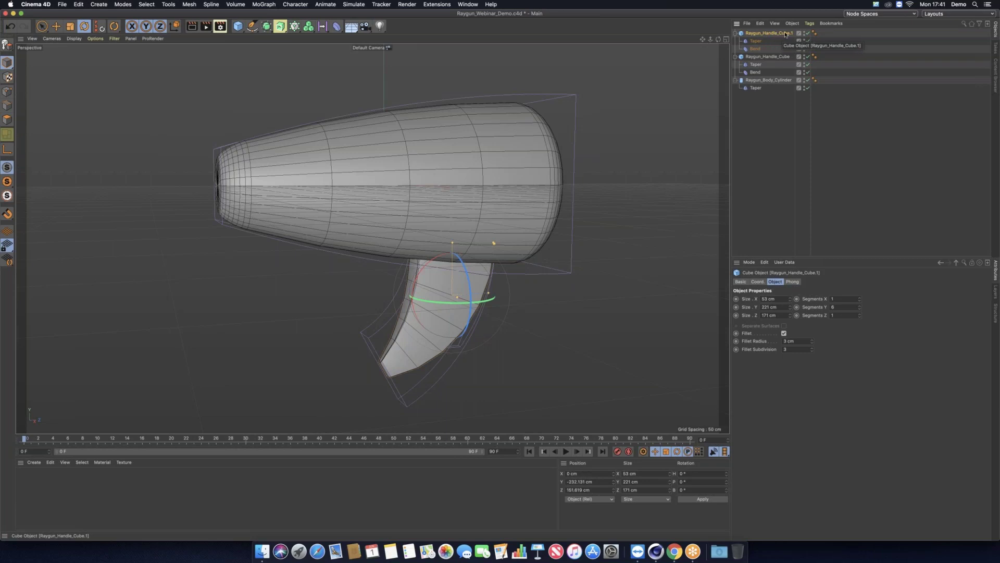
{"action": "key", "text": "e"}
{"action": "left_click_drag", "start_coordinate": [512, 291], "coordinate": [410, 305]}
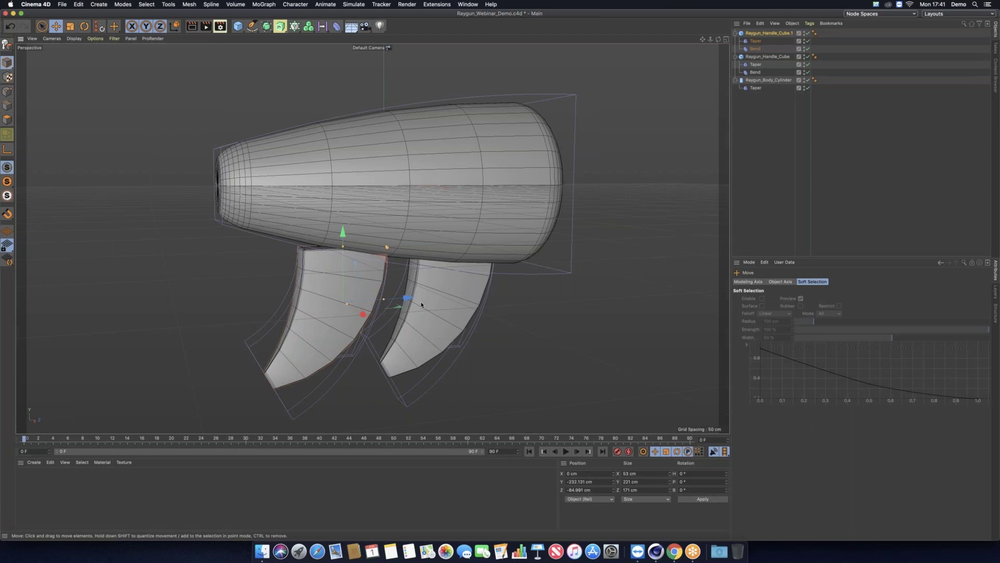
Rotate the handle copy's heading to -180° and scale it down to trigger size, about 9.8 cm wide and 41 cm tall
{"action": "key", "text": "r"}
{"action": "left_click_drag", "start_coordinate": [380, 306], "coordinate": [202, 303]}
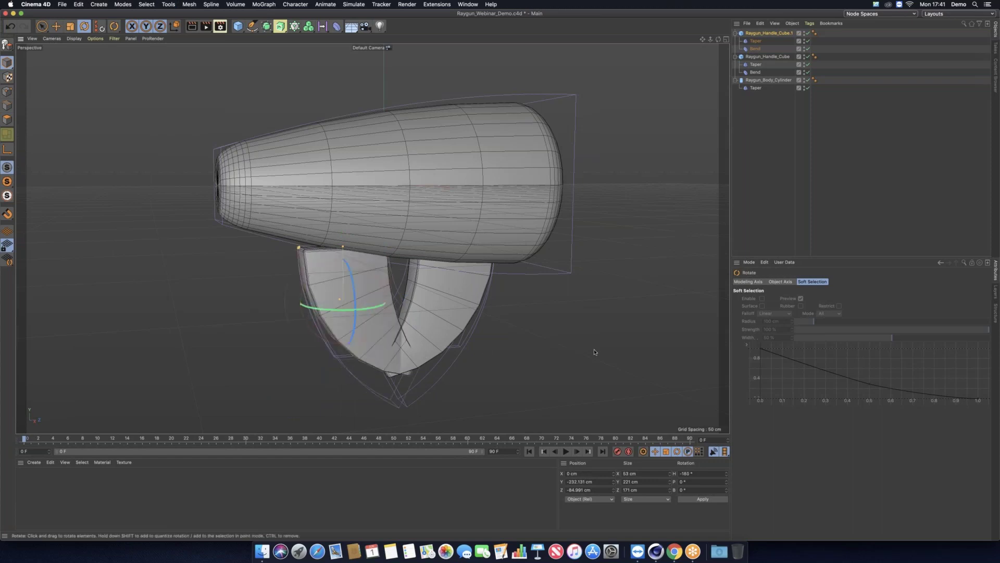
{"action": "key", "text": "t"}
{"action": "left_click_drag", "start_coordinate": [654, 313], "coordinate": [386, 315]}
Move the small trigger copy back and up against the handle's front edge, just below the body
{"action": "key", "text": "e"}
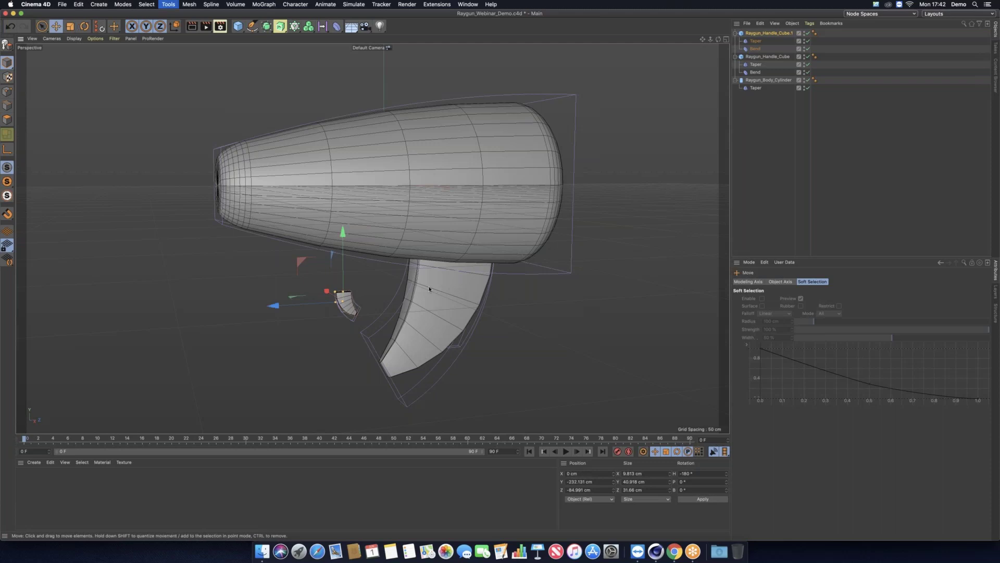
{"action": "left_click_drag", "start_coordinate": [305, 300], "coordinate": [375, 299]}
{"action": "left_click_drag", "start_coordinate": [413, 222], "coordinate": [407, 210]}
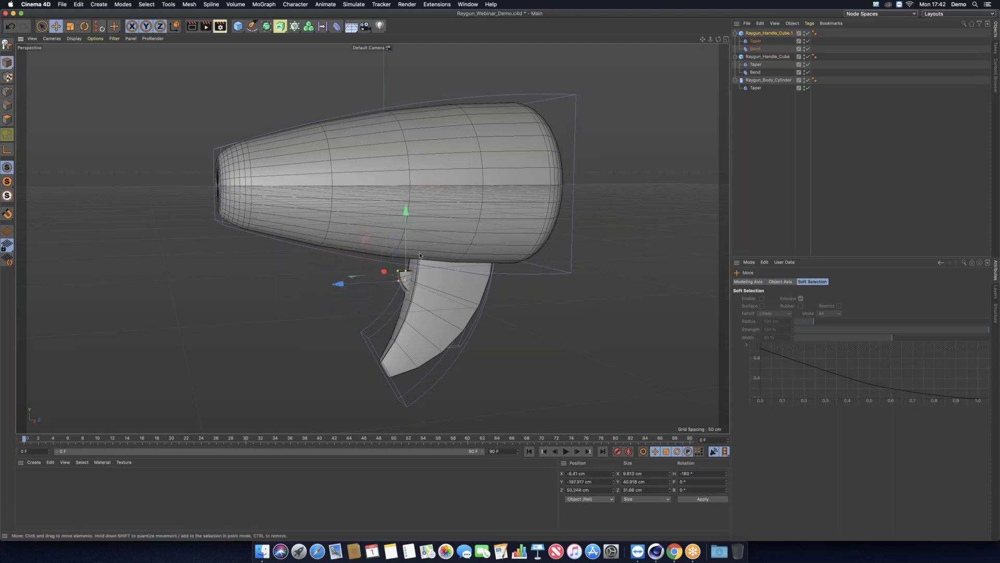
Tilt the trigger to a pitch of about 73°, centre it across the handle's width at about 0.7 cm in X, and deselect it
{"action": "key", "text": "r"}
{"action": "left_click_drag", "start_coordinate": [420, 255], "coordinate": [528, 319]}
{"action": "left_click", "coordinate": [526, 312]}
{"action": "left_click", "coordinate": [432, 280]}
{"action": "key", "text": "e"}
{"action": "left_click_drag", "start_coordinate": [345, 269], "coordinate": [349, 270]}
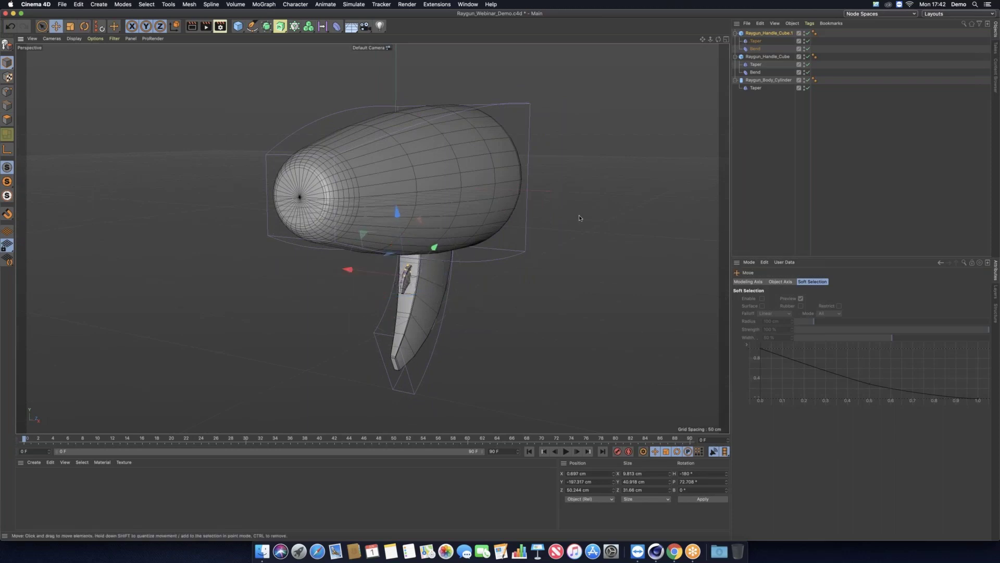
{"action": "left_click_drag", "start_coordinate": [564, 214], "coordinate": [633, 217], "text": "alt"}
{"action": "left_click", "coordinate": [633, 217]}
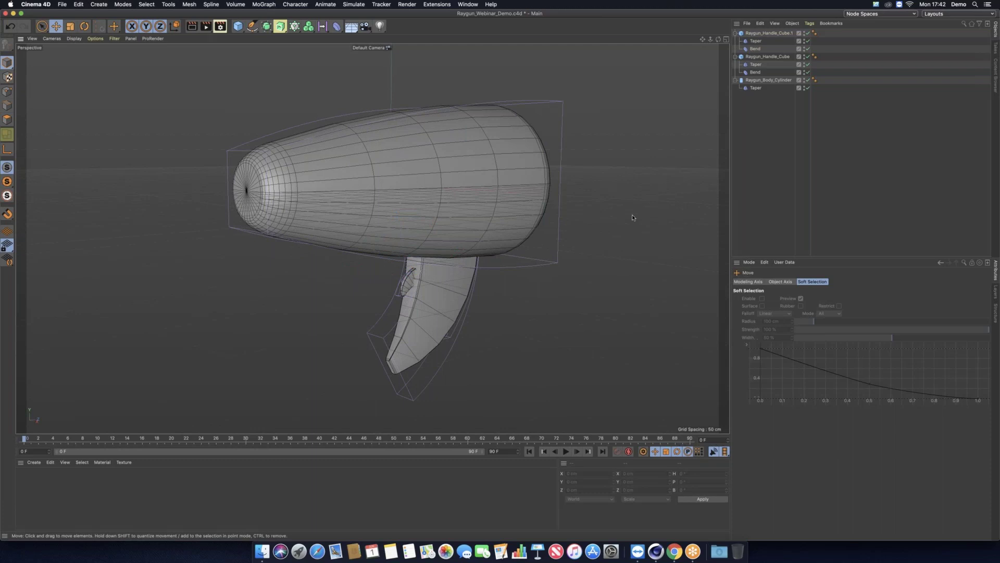
Rename the trigger cube as Raygun_Trigger_Cube
{"action": "double_click", "coordinate": [765, 33]}
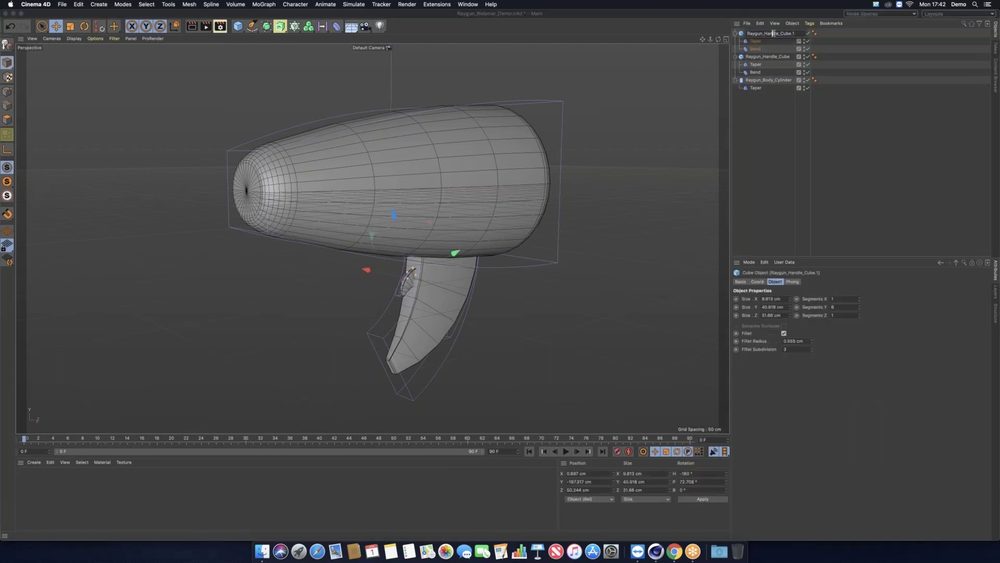
{"action": "left_click_drag", "start_coordinate": [765, 33], "coordinate": [796, 33]}
{"action": "type", "text": "Trigger_Cube"}
{"action": "left_click", "coordinate": [756, 111]}
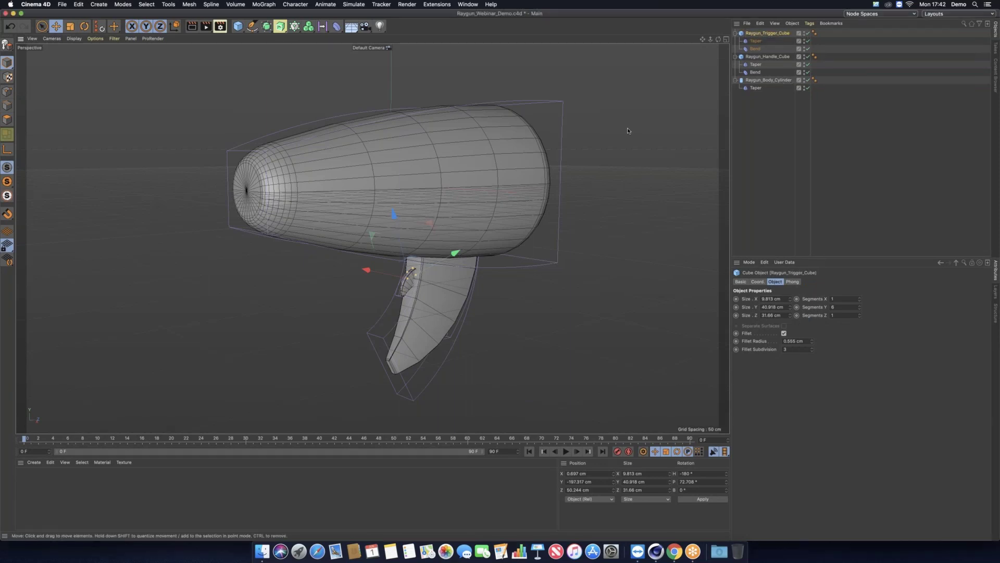
{"action": "left_click_drag", "start_coordinate": [569, 218], "coordinate": [556, 207], "text": "alt"}
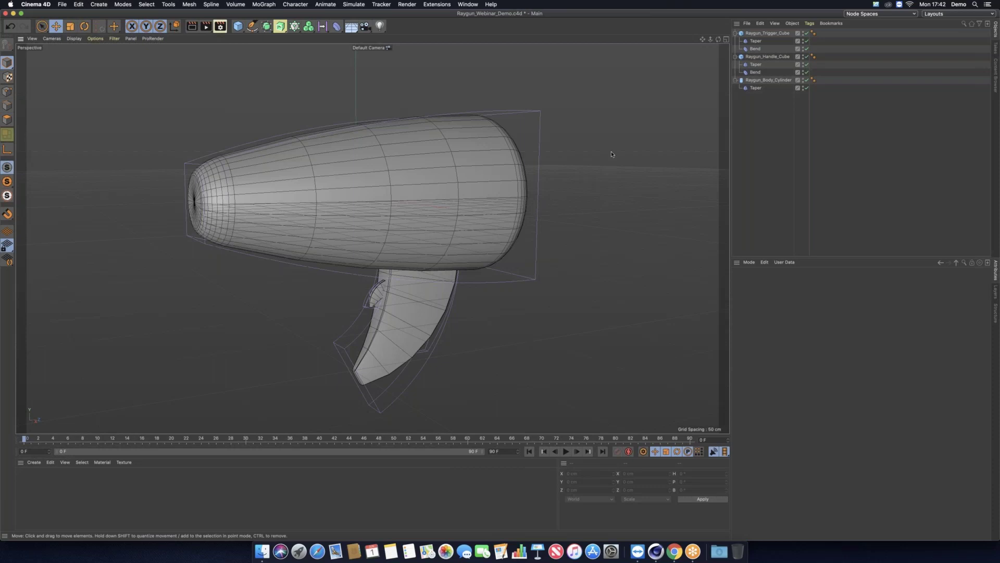
Switch to the Week1_Raygun_Primitive_Model.c4d project and view the finished raygun from the side
{"action": "left_click", "coordinate": [468, 5]}
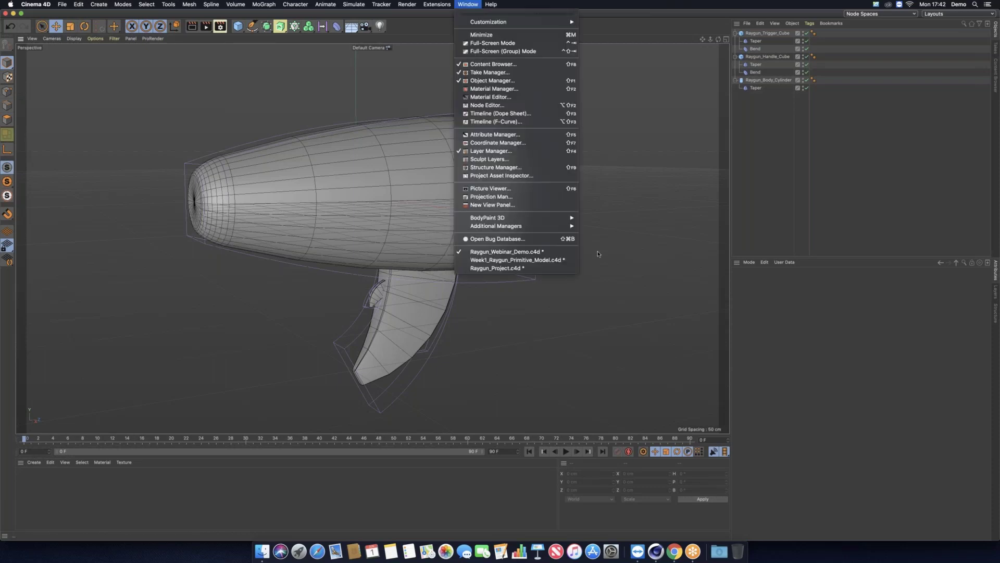
{"action": "left_click", "coordinate": [552, 260]}
{"action": "left_click_drag", "start_coordinate": [397, 222], "coordinate": [462, 217], "text": "alt"}
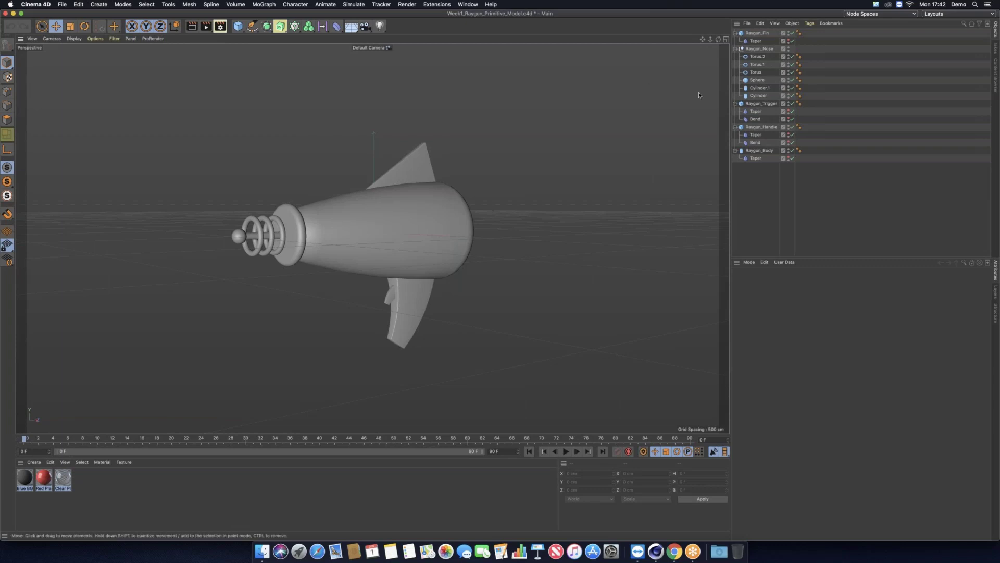
Rename the Raygun_Nose null in the finished model as Raygun_Emitter
{"action": "left_click", "coordinate": [770, 49]}
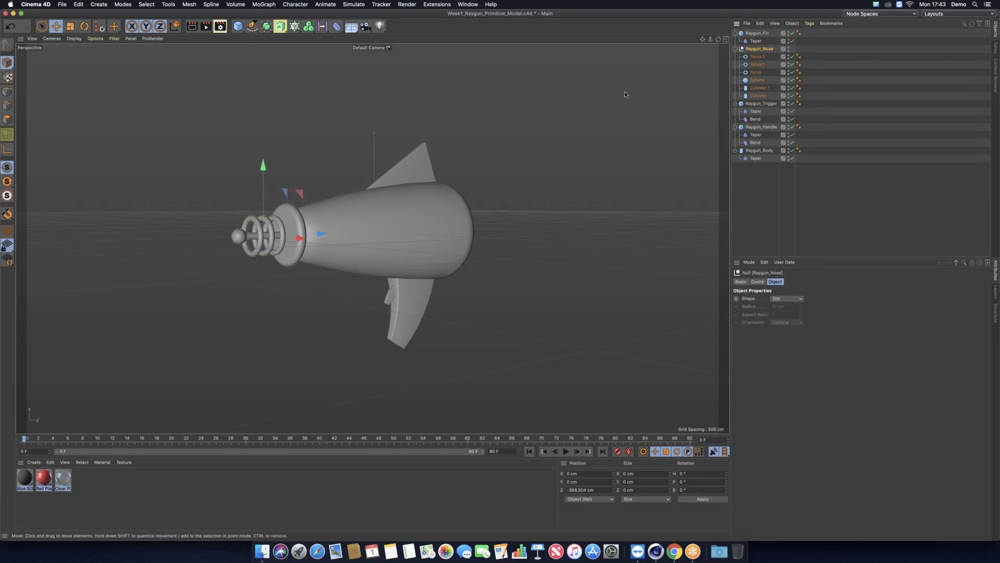
{"action": "double_click", "coordinate": [770, 50]}
{"action": "type", "text": "Raygun_Em"}
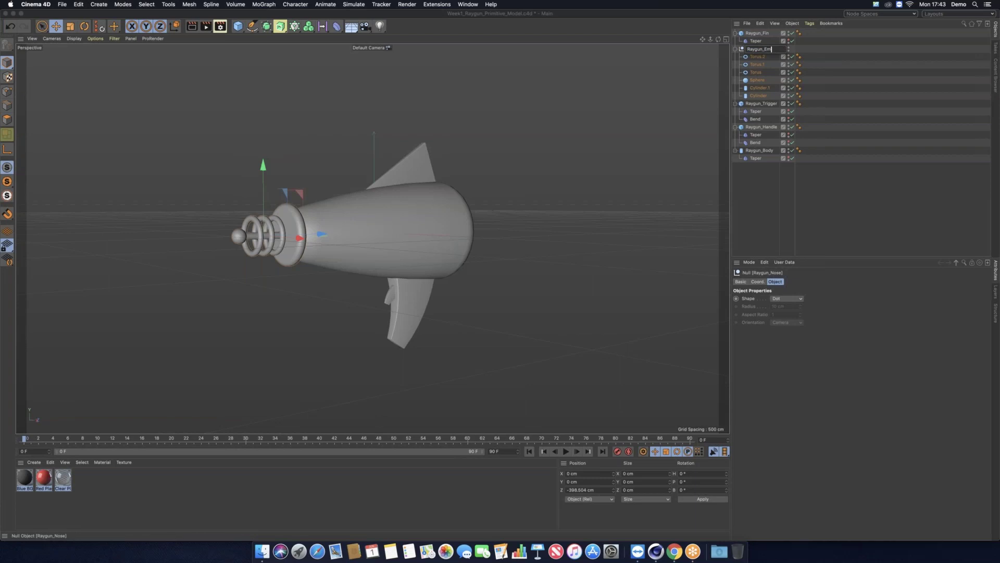
{"action": "type", "text": "itter"}
{"action": "key", "text": "Return"}
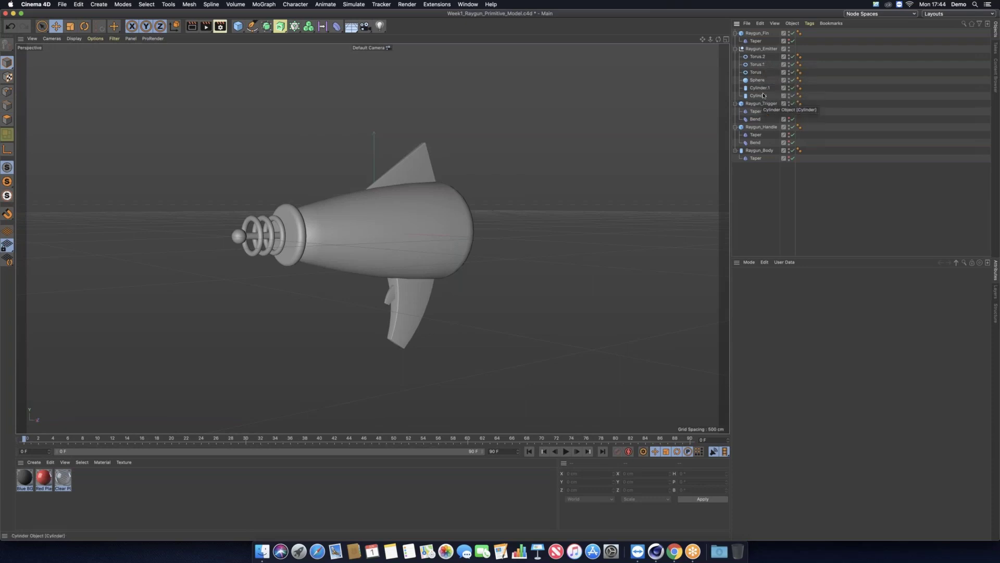
Copy the Raygun_Emitter group from the finished model and paste it into the Raygun_Webinar_Demo.c4d project
{"action": "left_click", "coordinate": [762, 49]}
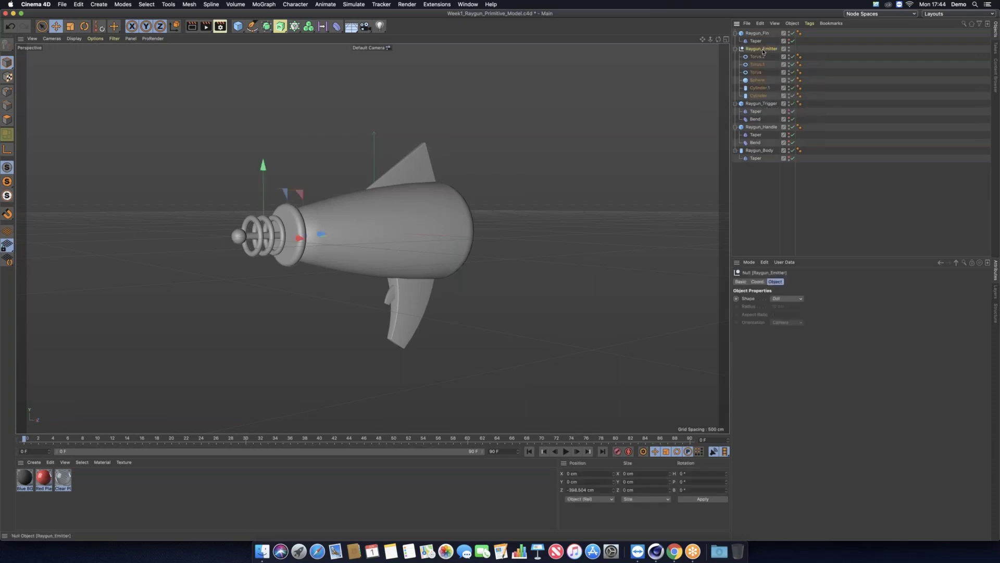
{"action": "left_click", "coordinate": [473, 6]}
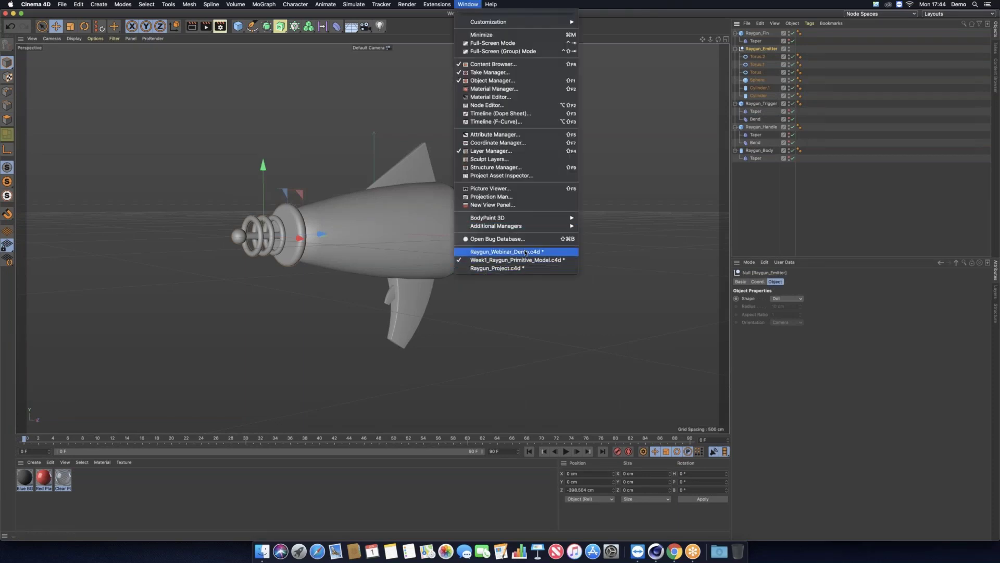
{"action": "left_click", "coordinate": [526, 253]}
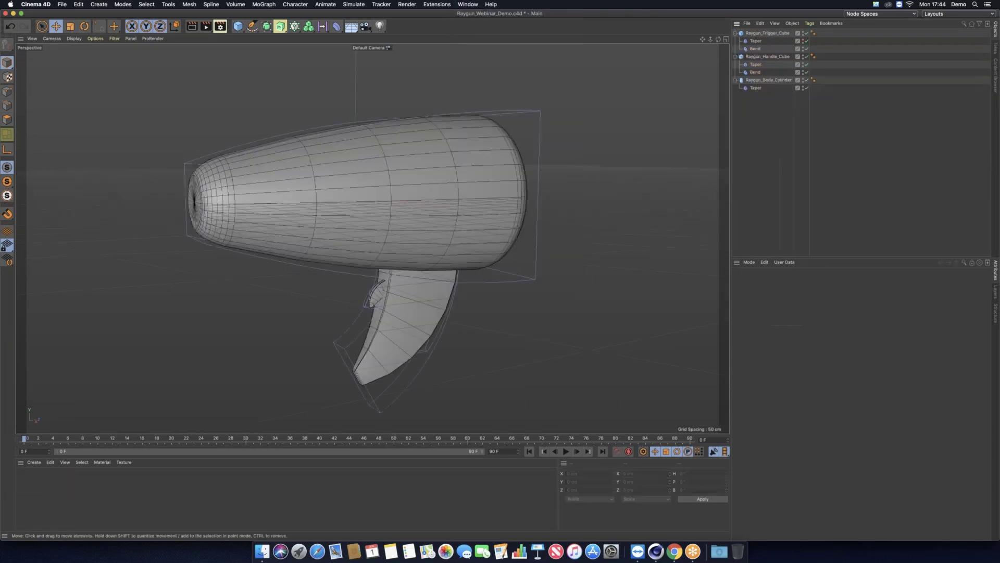
{"action": "left_click", "coordinate": [247, 295]}
{"action": "middle_click_drag", "start_coordinate": [260, 283], "coordinate": [375, 295], "text": "alt"}
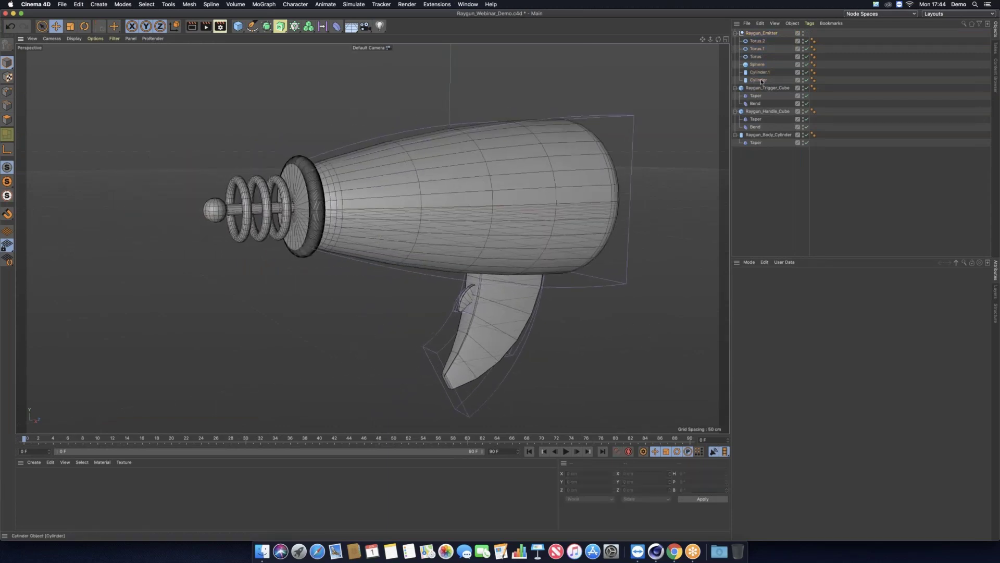
Try a cap fillet radius of 0 cm on the emitter's base cylinder, and undo the change
{"action": "left_click", "coordinate": [759, 79]}
{"action": "scroll", "coordinate": [307, 211], "scroll_direction": "up", "scroll_amount": 3}
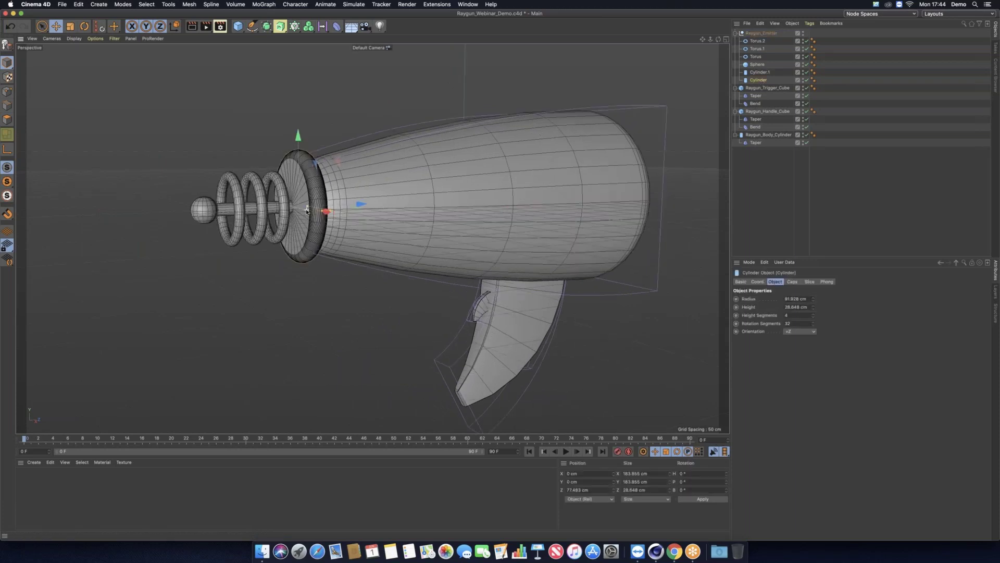
{"action": "scroll", "coordinate": [307, 211], "scroll_direction": "up", "scroll_amount": 5}
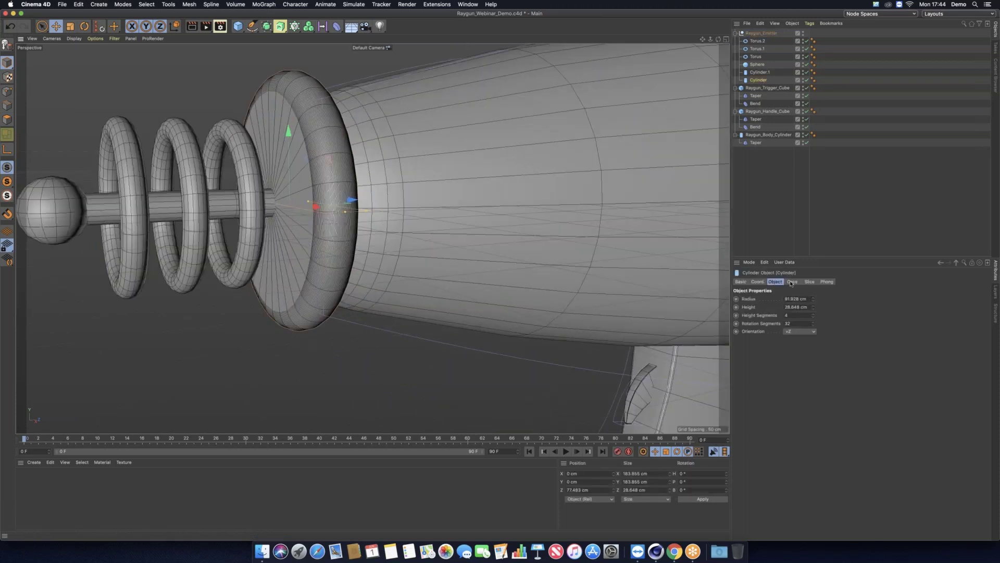
{"action": "left_click", "coordinate": [791, 282]}
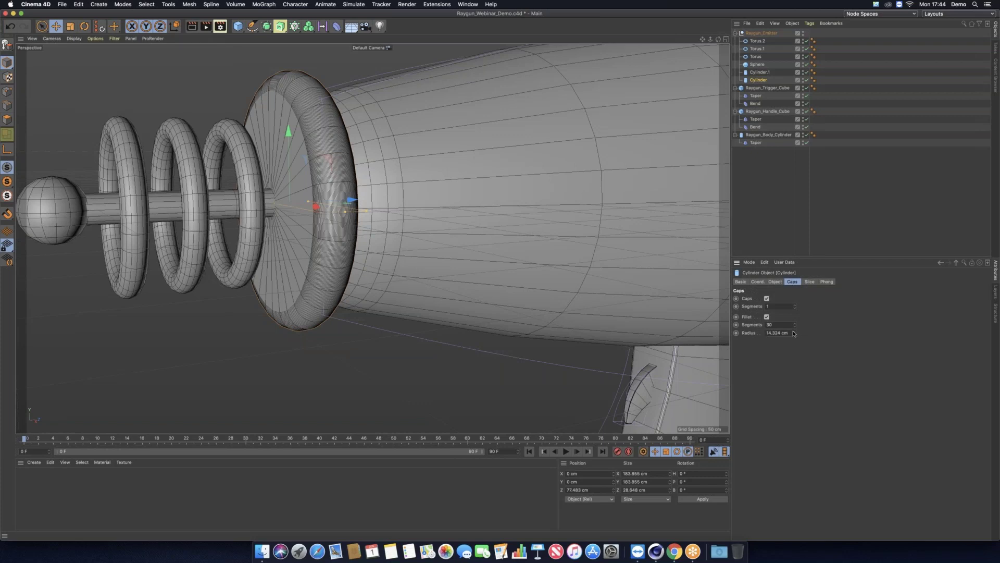
{"action": "left_click_drag", "start_coordinate": [794, 333], "coordinate": [794, 344]}
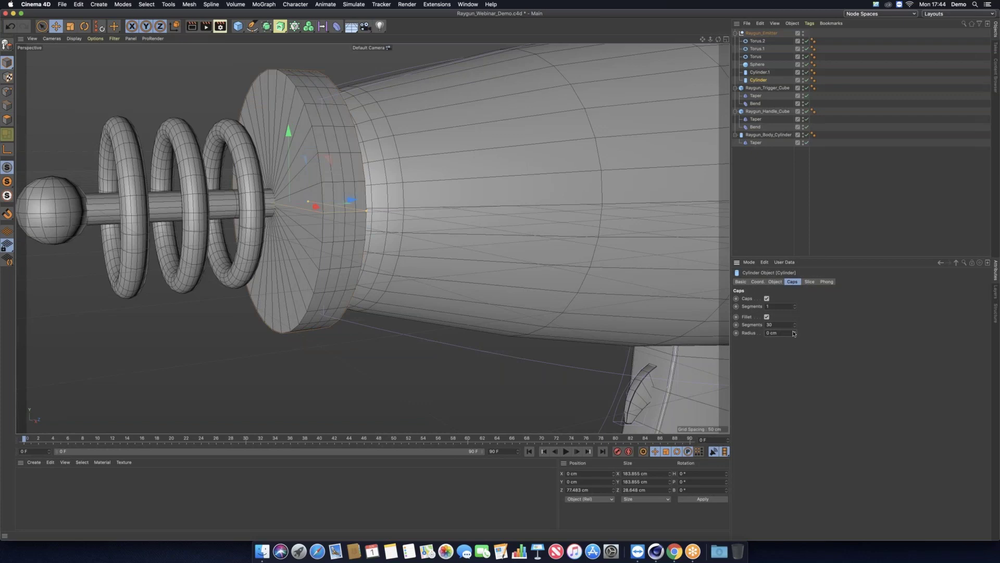
{"action": "key", "text": "super+z"}
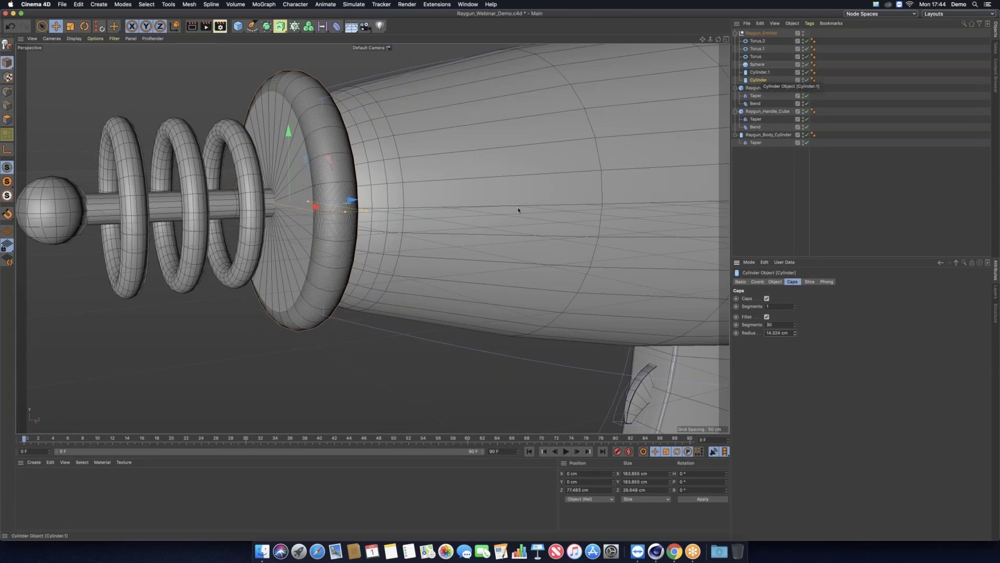
{"action": "left_click_drag", "start_coordinate": [498, 197], "coordinate": [548, 214], "text": "alt"}
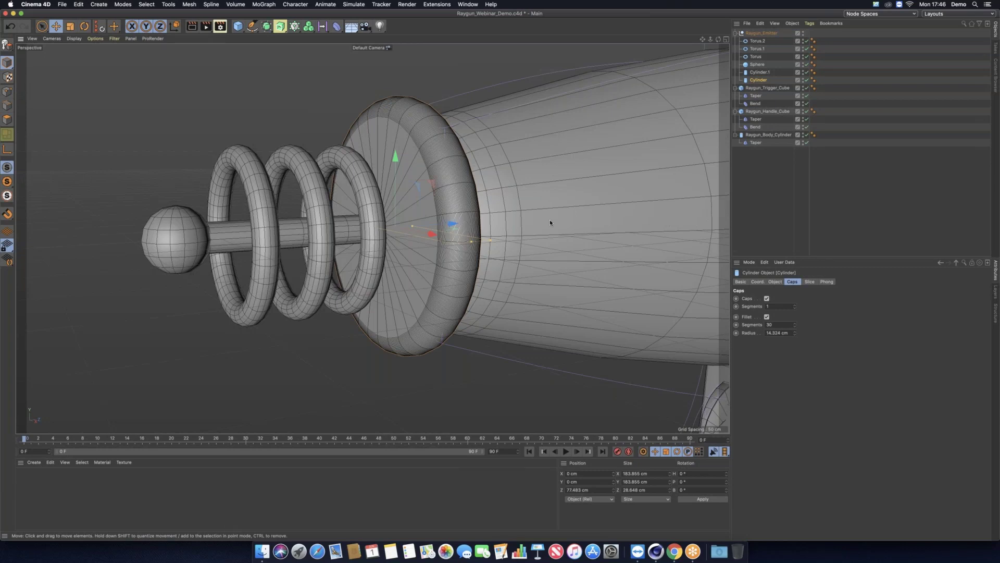
{"action": "scroll", "coordinate": [549, 220], "scroll_direction": "up", "scroll_amount": 2}
{"action": "scroll", "coordinate": [549, 220], "scroll_direction": "up", "scroll_amount": 3}
{"action": "scroll", "coordinate": [549, 220], "scroll_direction": "down", "scroll_amount": 8}
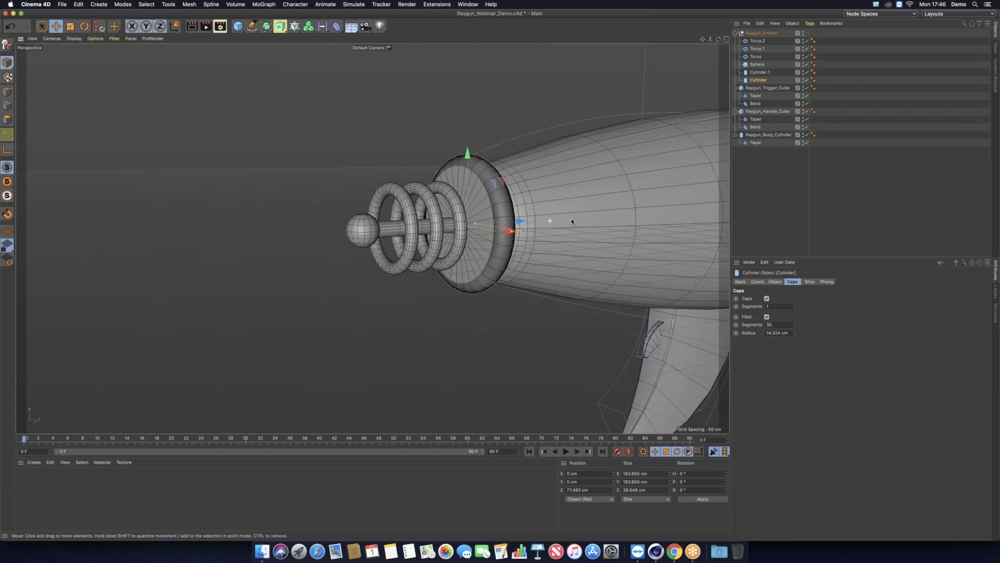
{"action": "middle_click_drag", "start_coordinate": [571, 219], "coordinate": [473, 217], "text": "alt"}
{"action": "middle_click_drag", "start_coordinate": [612, 184], "coordinate": [600, 184], "text": "alt"}
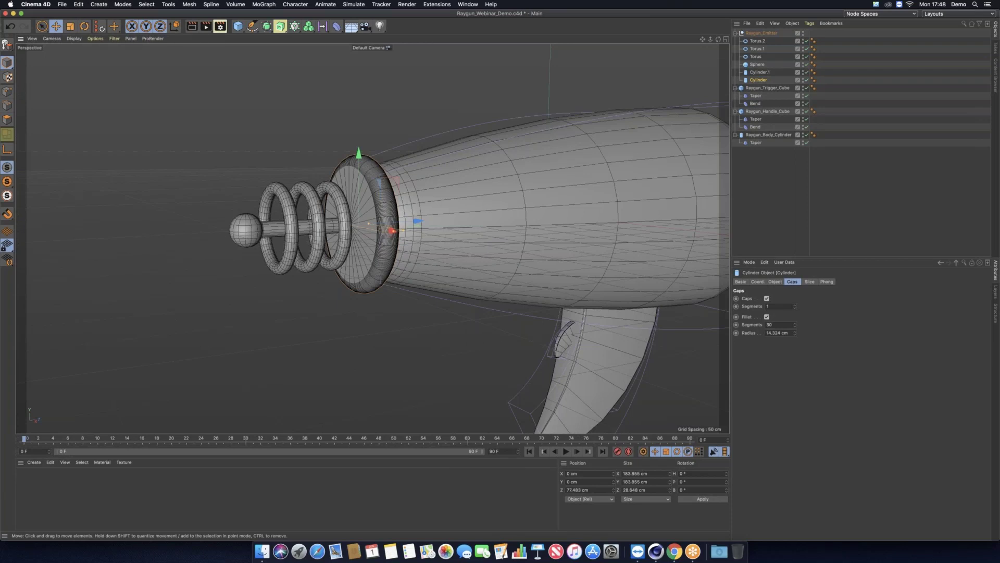
Examine the settings of the emitter's rod cylinder, tip sphere and torus rings, ending with all three rings selected
{"action": "left_click", "coordinate": [755, 73]}
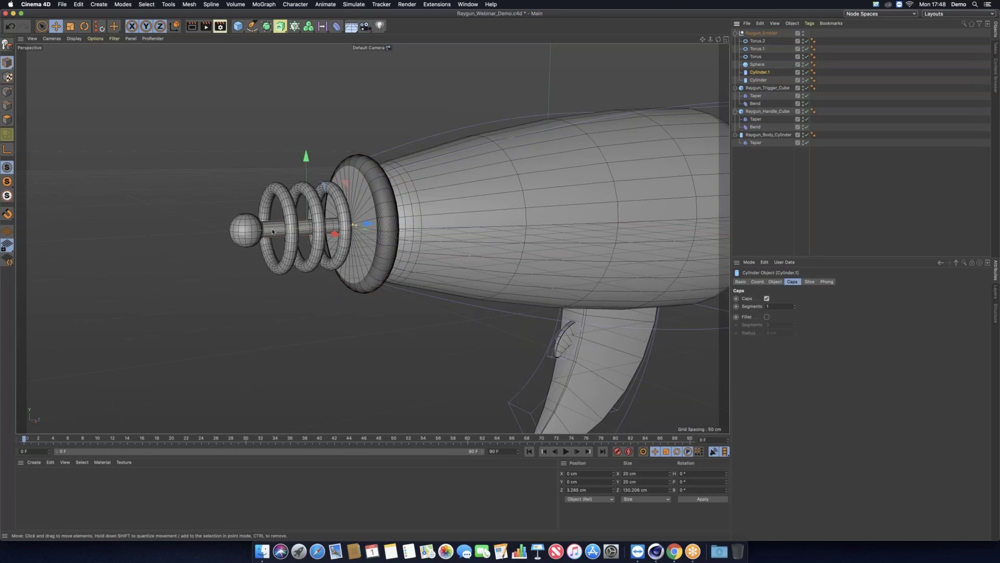
{"action": "scroll", "coordinate": [272, 232], "scroll_direction": "up", "scroll_amount": 5}
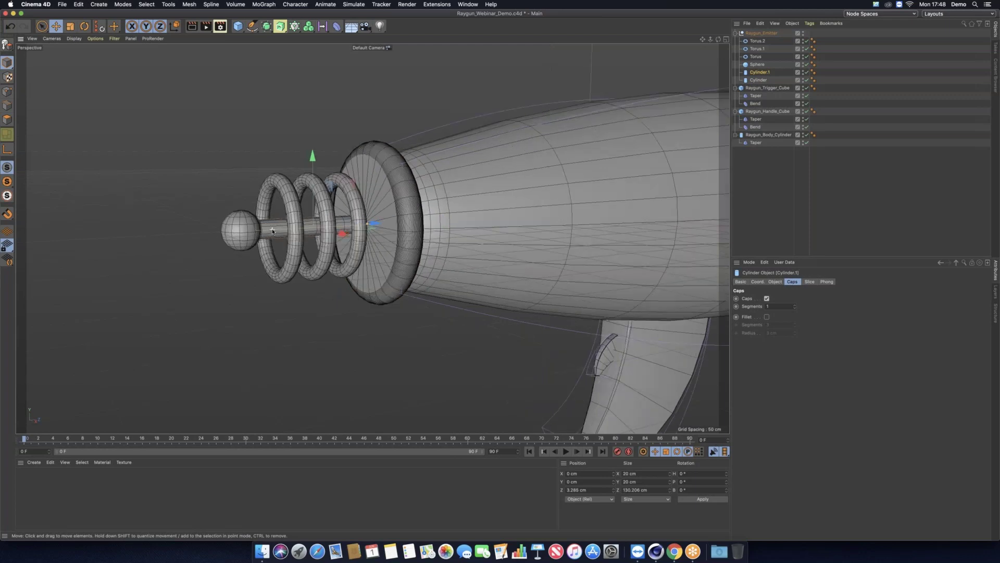
{"action": "scroll", "coordinate": [272, 231], "scroll_direction": "down", "scroll_amount": 2}
{"action": "left_click", "coordinate": [757, 64]}
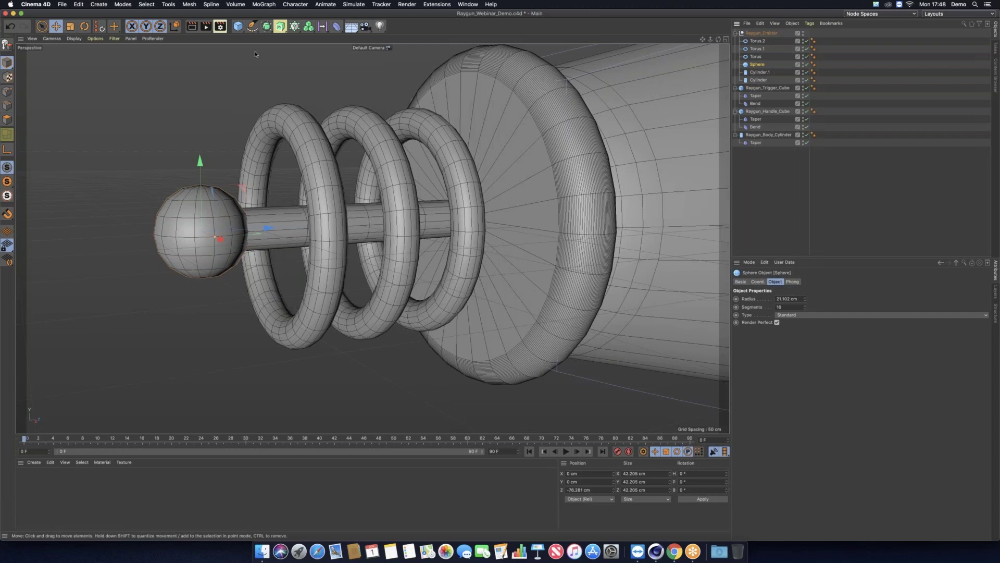
{"action": "left_click", "coordinate": [238, 26]}
{"action": "left_click", "coordinate": [757, 48]}
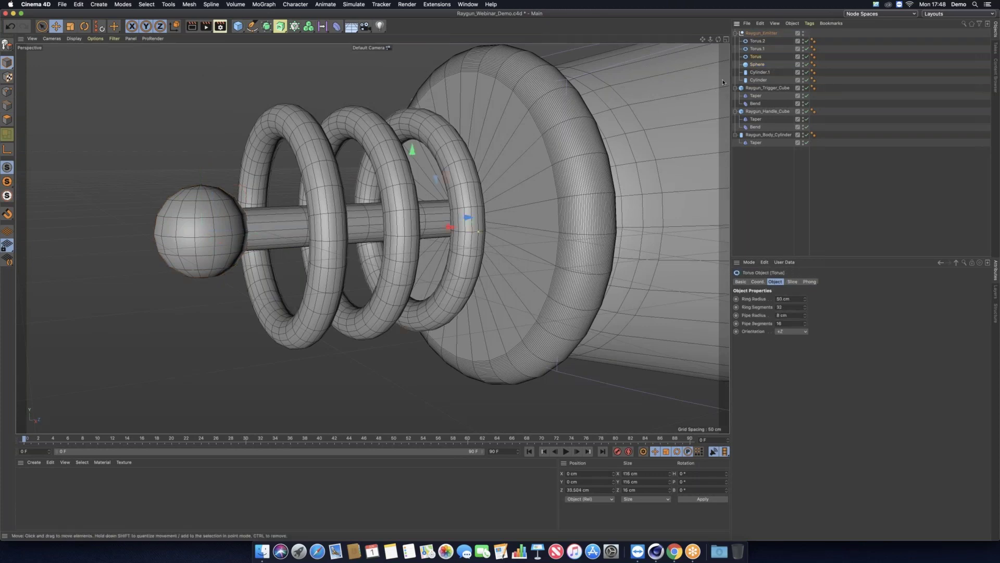
{"action": "left_click", "coordinate": [757, 41]}
{"action": "scroll", "coordinate": [401, 231], "scroll_direction": "down", "scroll_amount": 10}
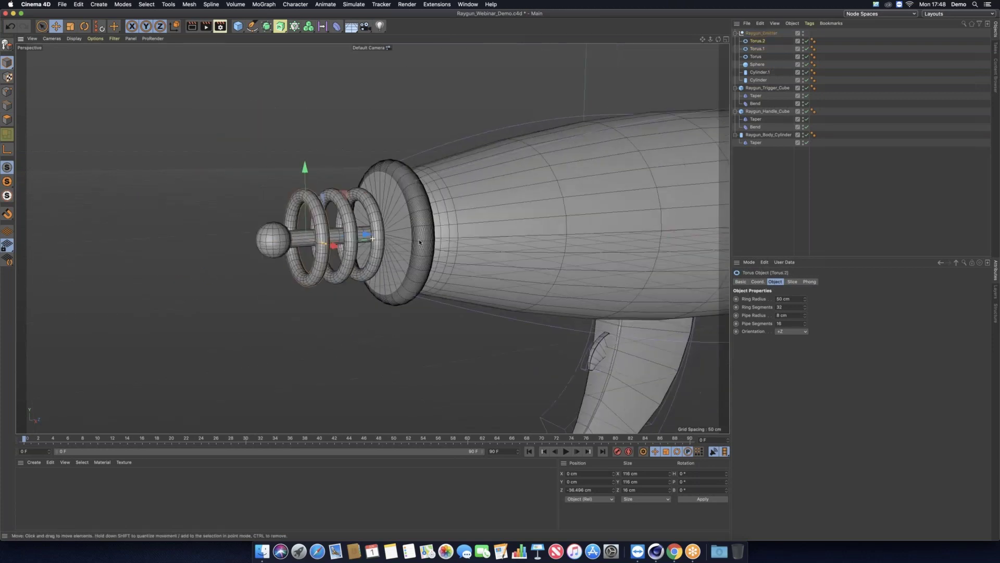
{"action": "left_click", "coordinate": [757, 57], "text": "shift"}
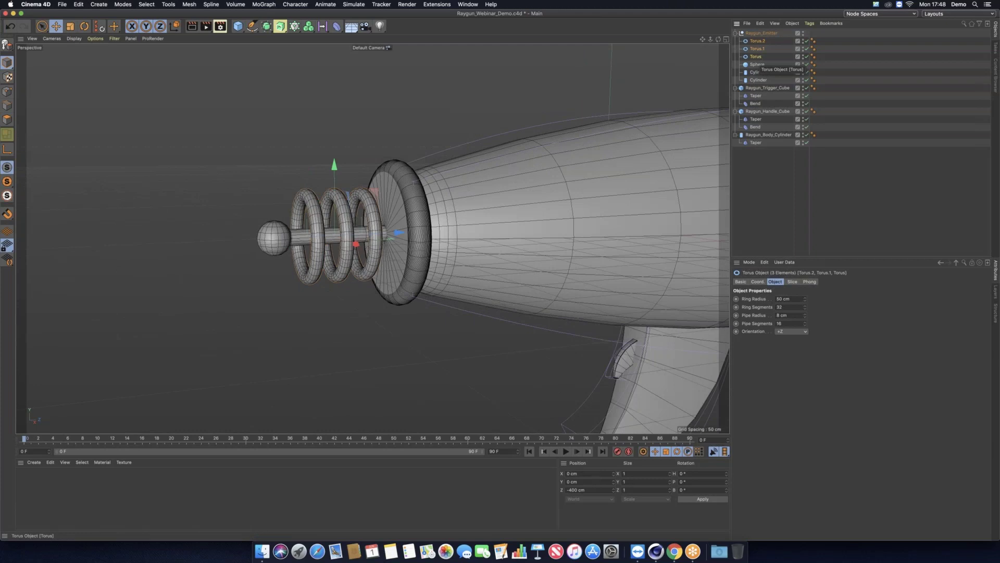
Delete the emitter's three rings and add a new torus oriented along +Z
{"action": "key", "text": "Delete"}
{"action": "left_click", "coordinate": [238, 26]}
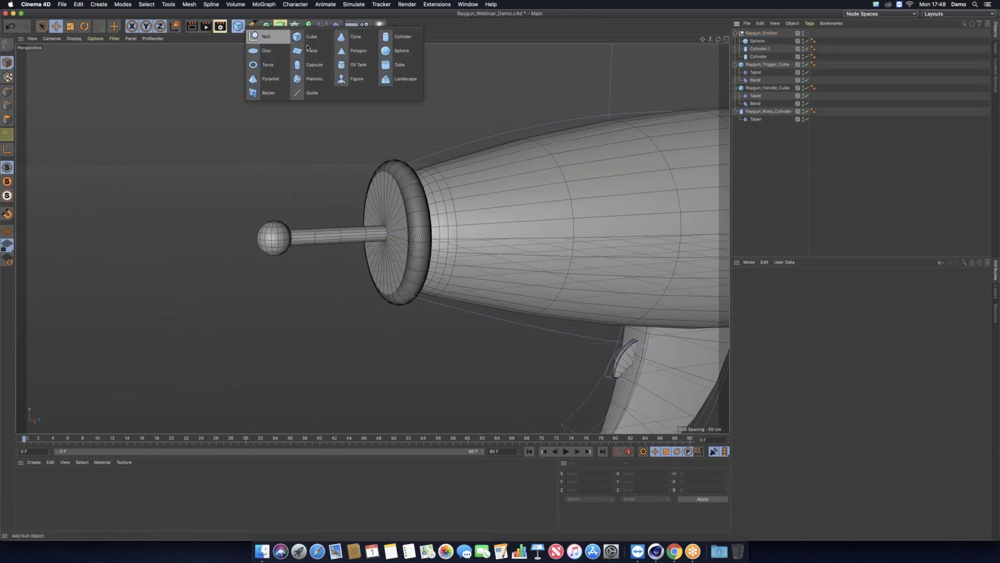
{"action": "left_click", "coordinate": [263, 64]}
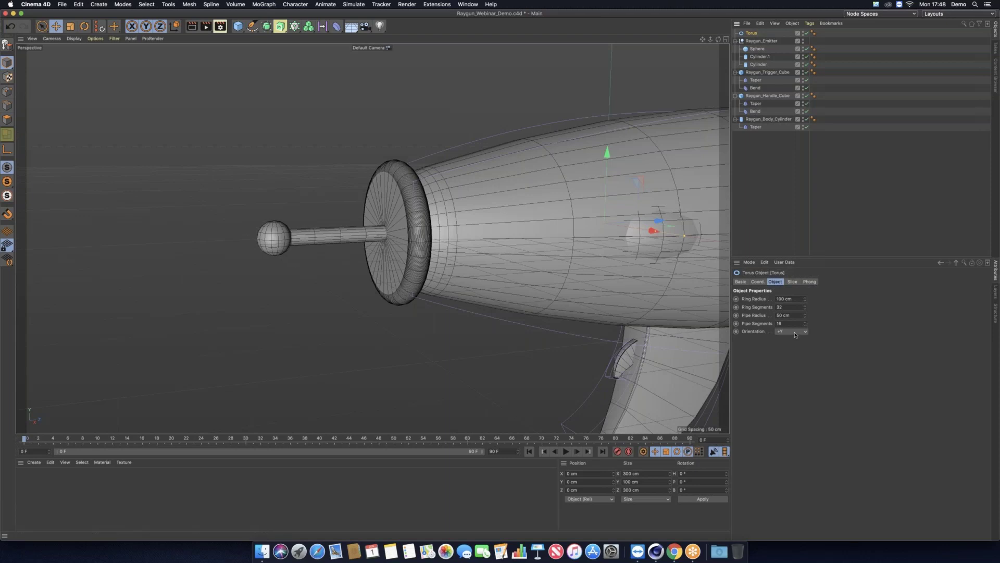
{"action": "left_click", "coordinate": [795, 333]}
{"action": "left_click", "coordinate": [794, 374]}
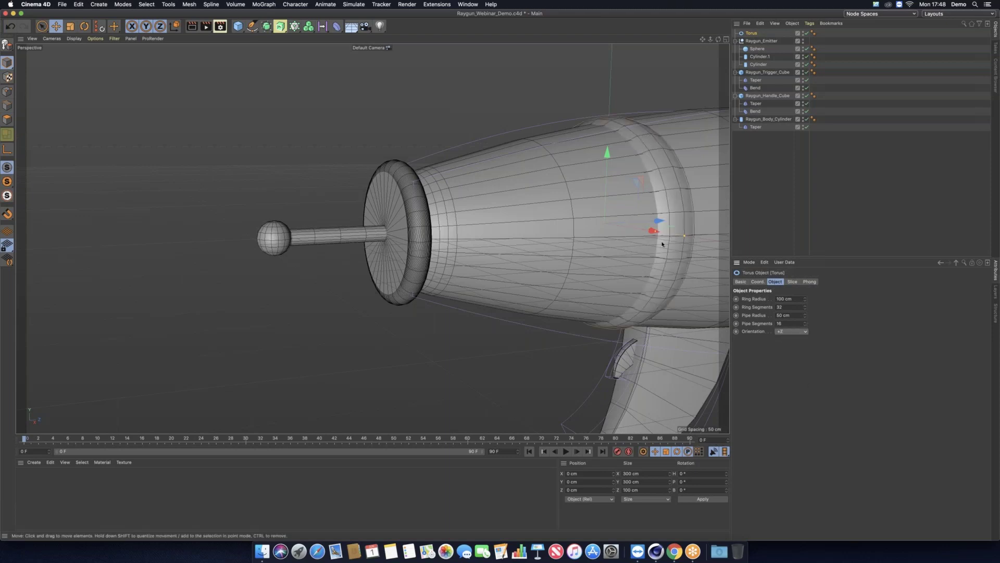
Scale the torus to a ring radius of about 45 cm and place it around the emitter's rod at about Z -372 cm
{"action": "left_click_drag", "start_coordinate": [661, 223], "coordinate": [467, 240]}
{"action": "left_click_drag", "start_coordinate": [346, 248], "coordinate": [347, 284]}
{"action": "left_click_drag", "start_coordinate": [372, 251], "coordinate": [381, 250]}
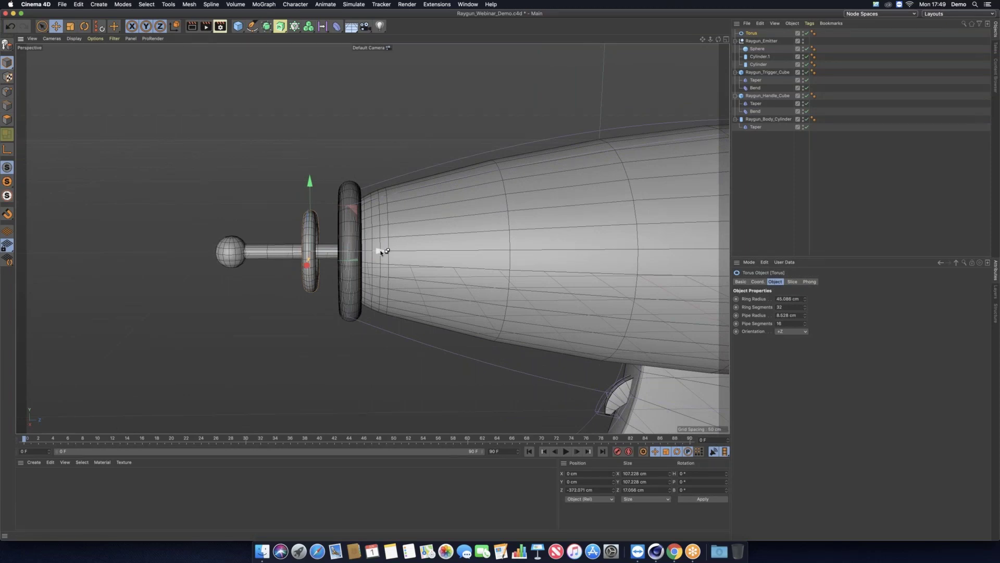
Duplicate the torus twice along the rod and adjust the spacing of the three rings between the base and the tip sphere
{"action": "left_click_drag", "start_coordinate": [375, 252], "coordinate": [336, 251], "text": "ctrl"}
{"action": "left_click_drag", "start_coordinate": [330, 290], "coordinate": [340, 286], "text": "alt"}
{"action": "left_click", "coordinate": [306, 278]}
{"action": "left_click_drag", "start_coordinate": [363, 254], "coordinate": [352, 254]}
{"action": "left_click", "coordinate": [282, 276]}
Set the three rings' Z positions to -365, -400 and -435 cm, going from the emitter's base towards the tip
{"action": "left_click", "coordinate": [315, 245]}
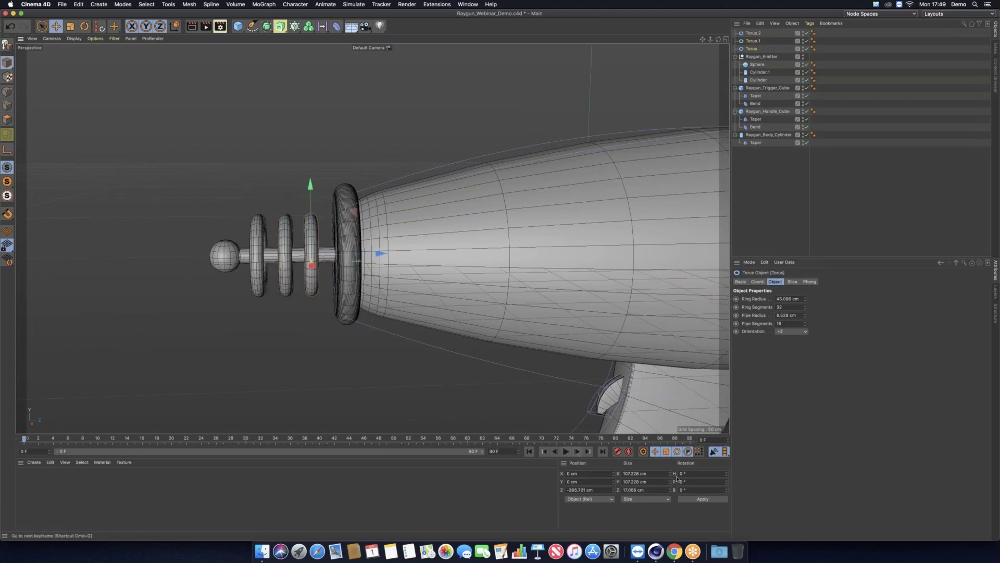
{"action": "left_click", "coordinate": [573, 490]}
{"action": "left_click_drag", "start_coordinate": [577, 489], "coordinate": [593, 490]}
{"action": "key", "text": "BackSpace"}
{"action": "key", "text": "Return"}
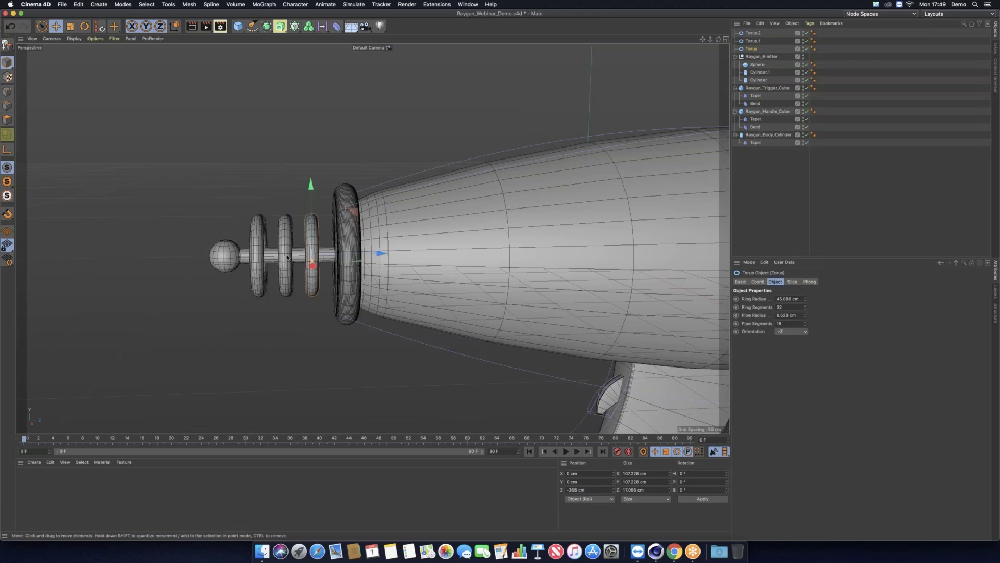
{"action": "left_click", "coordinate": [286, 253]}
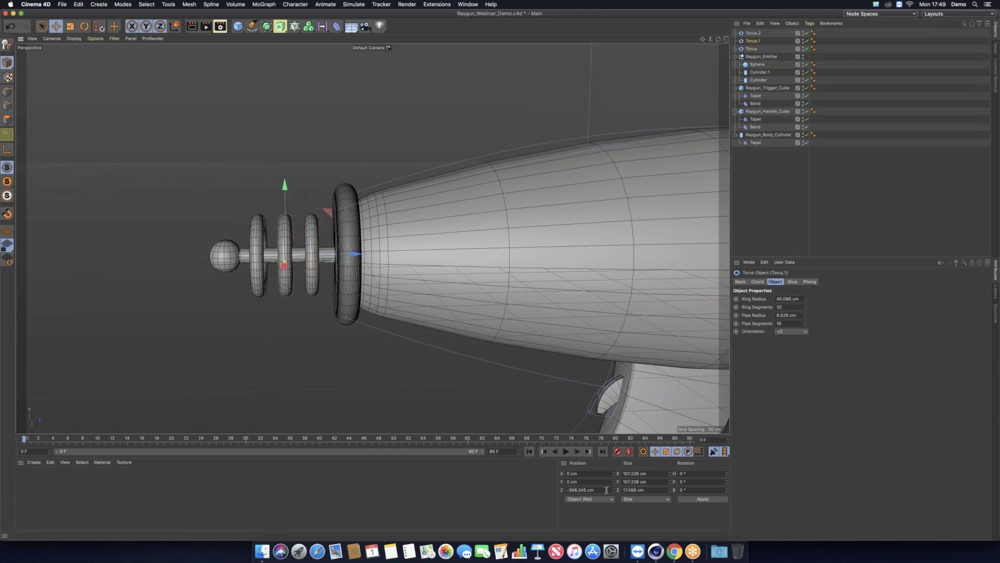
{"action": "double_click", "coordinate": [580, 490]}
{"action": "type", "text": "-400"}
{"action": "key", "text": "Return"}
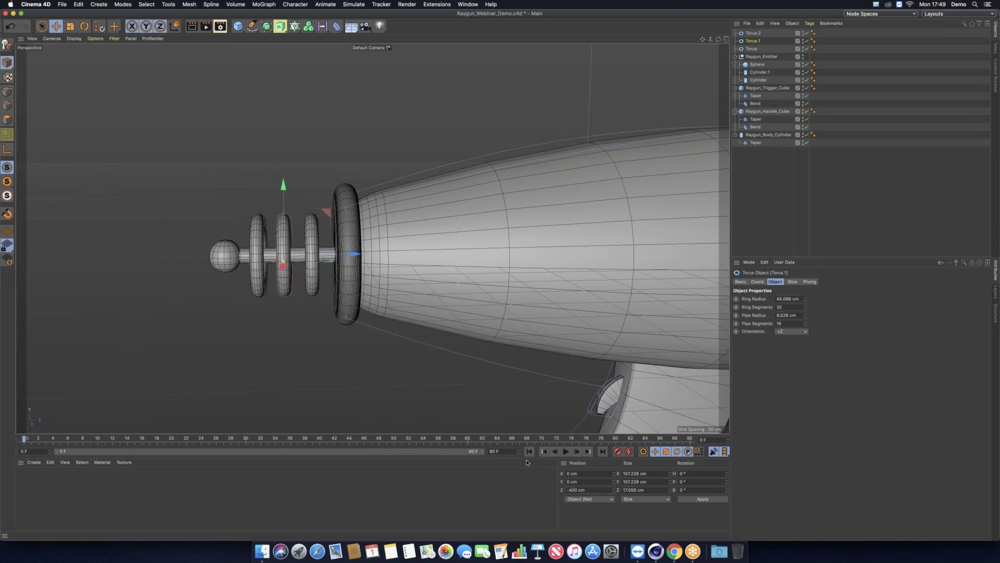
{"action": "left_click", "coordinate": [255, 258]}
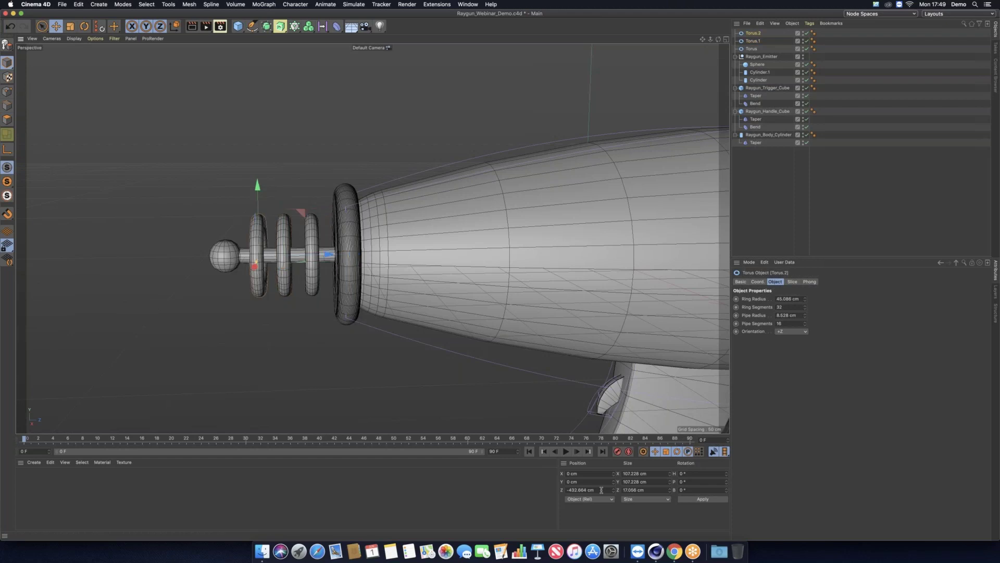
{"action": "double_click", "coordinate": [575, 490]}
{"action": "type", "text": "-435"}
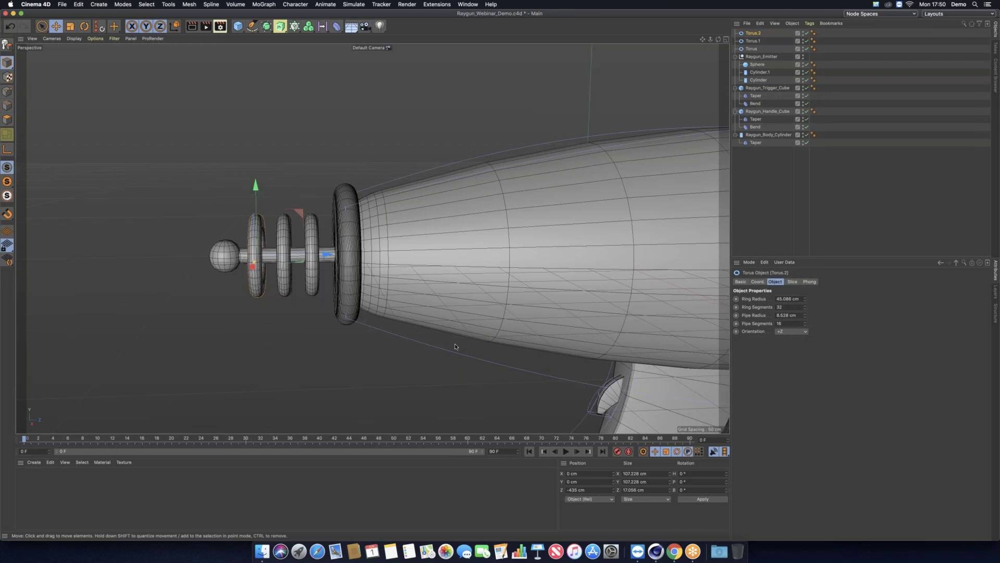
Move all three torus rings into the Raygun_Emitter group
{"action": "scroll", "coordinate": [456, 346], "scroll_direction": "down", "scroll_amount": 1}
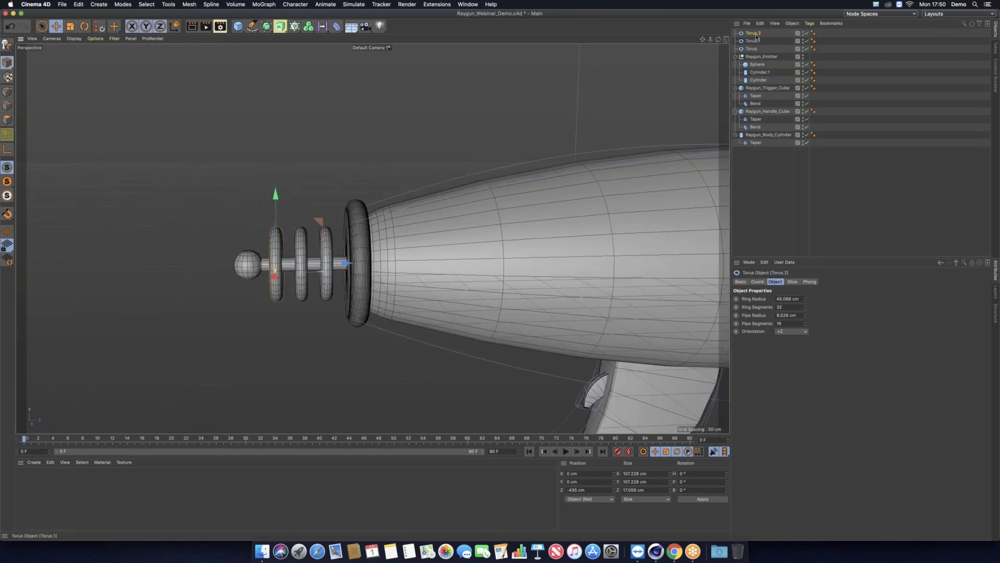
{"action": "left_click", "coordinate": [753, 49], "text": "shift"}
{"action": "left_click_drag", "start_coordinate": [754, 49], "coordinate": [763, 57]}
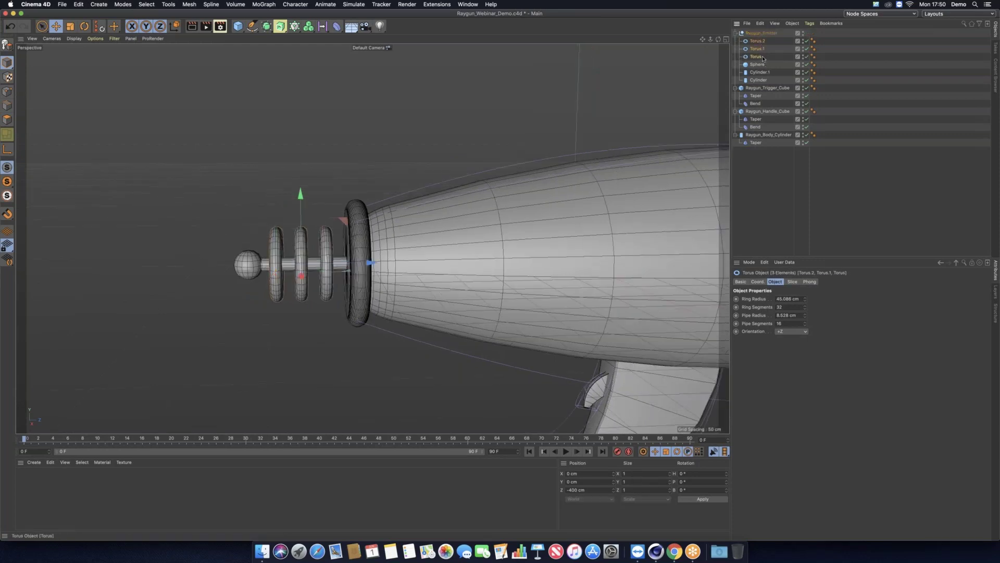
{"action": "left_click", "coordinate": [758, 33]}
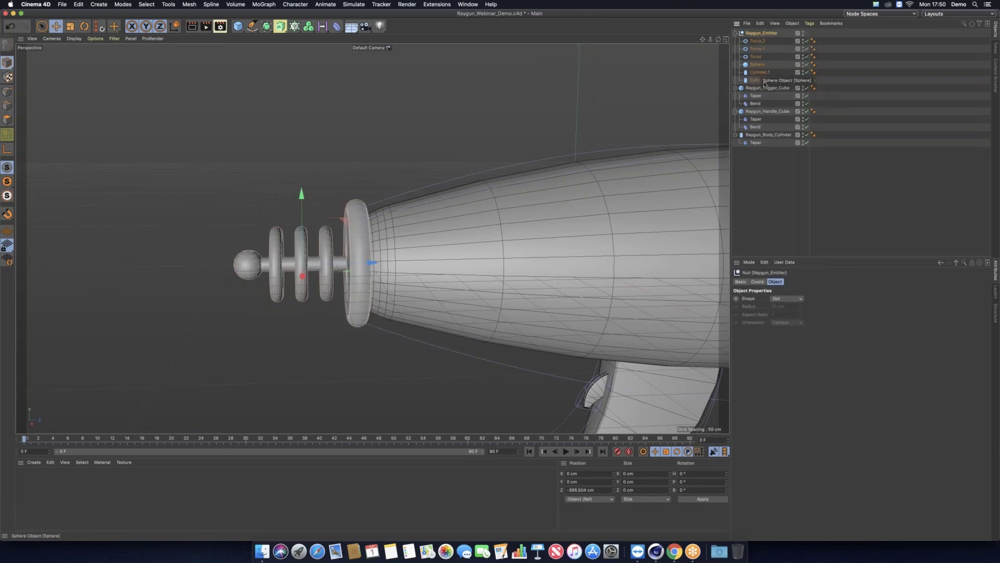
{"action": "left_click", "coordinate": [779, 161]}
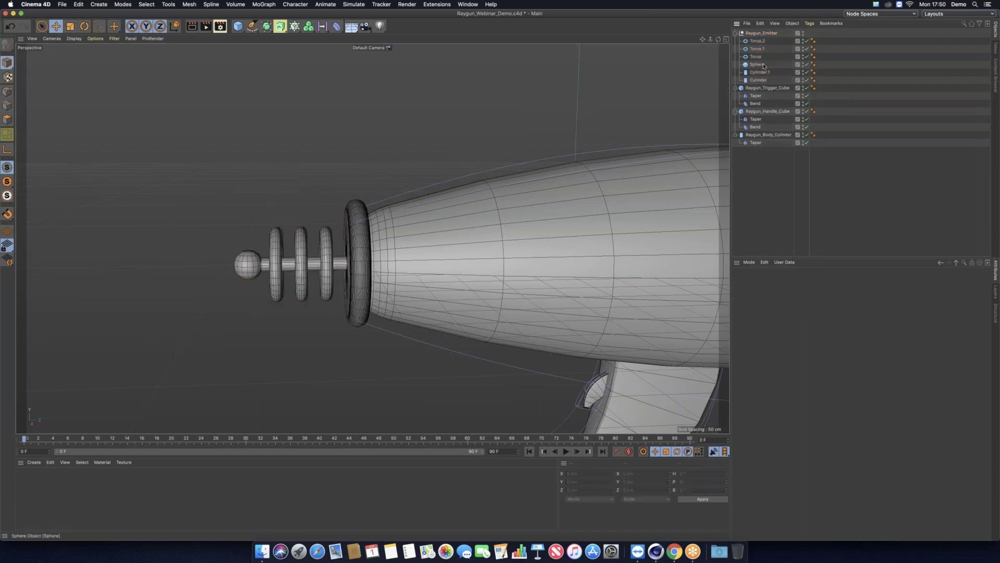
Try out a null object by raising it above the raygun's body, and delete it
{"action": "left_click_drag", "start_coordinate": [239, 27], "coordinate": [277, 36]}
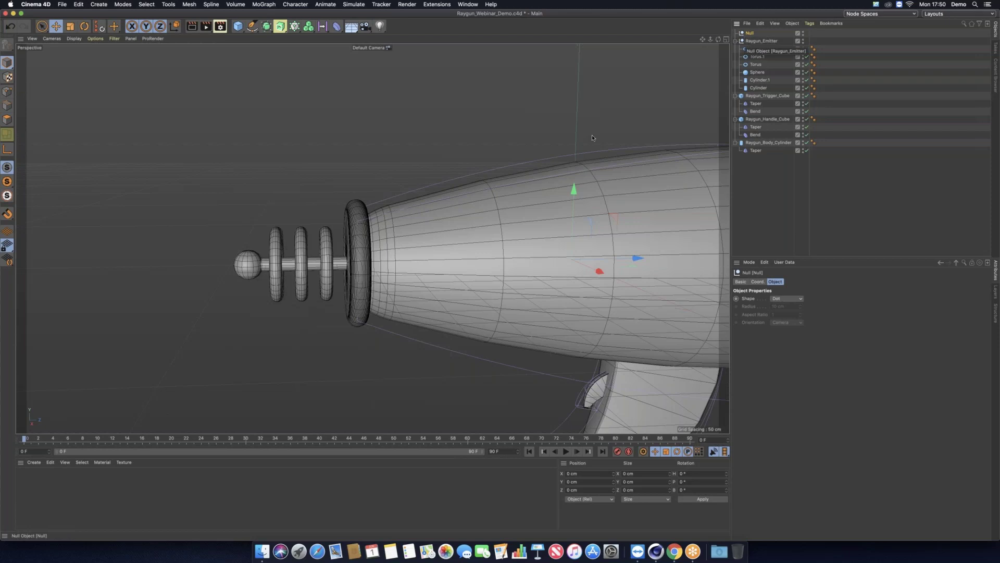
{"action": "left_click_drag", "start_coordinate": [573, 190], "coordinate": [578, 56]}
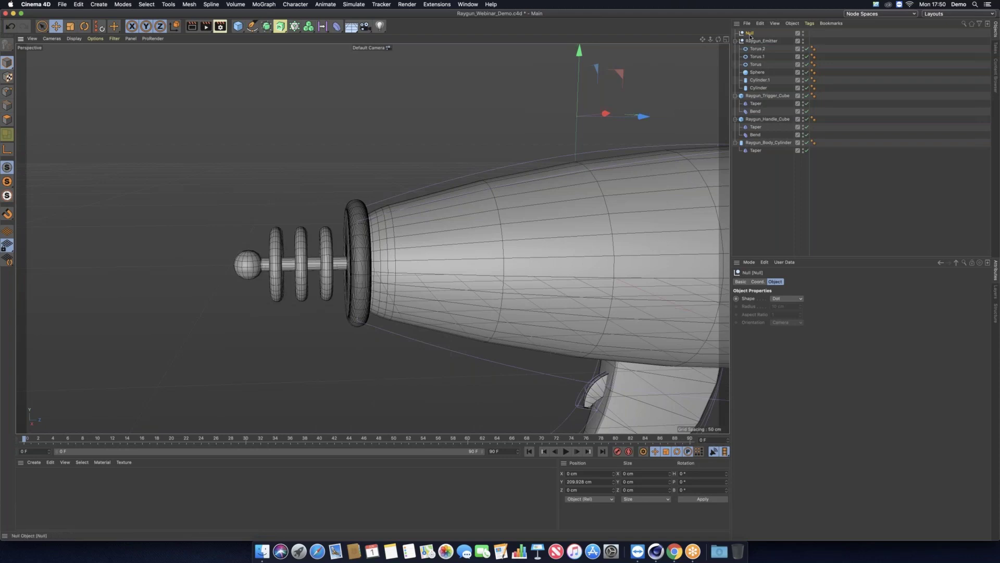
{"action": "key", "text": "Delete"}
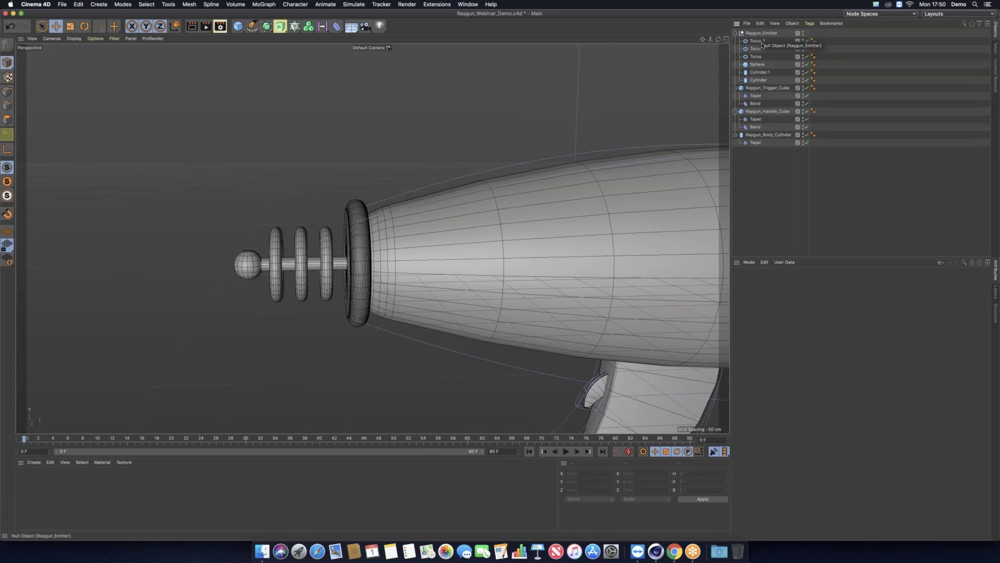
Examine the parts in the Raygun_Emitter group, the base cylinder's cap settings and the whole raygun from the side
{"action": "left_click", "coordinate": [761, 42]}
{"action": "left_click", "coordinate": [761, 81], "text": "shift"}
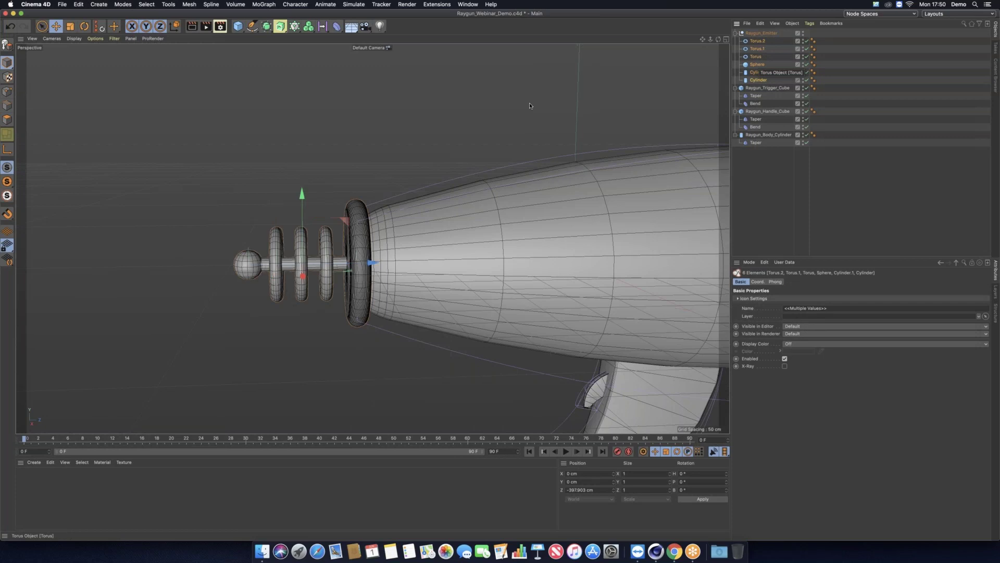
{"action": "left_click", "coordinate": [777, 166]}
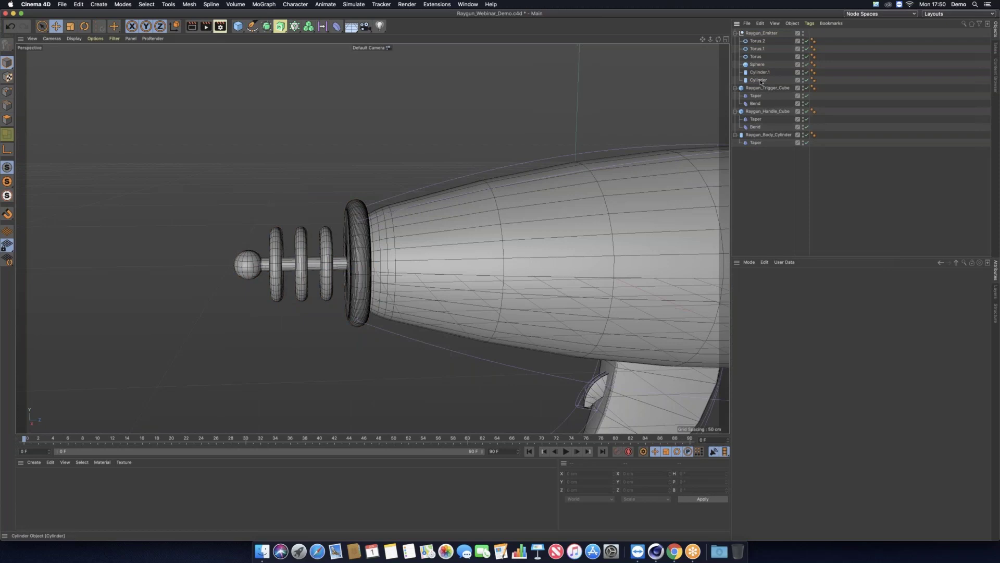
{"action": "left_click", "coordinate": [759, 80]}
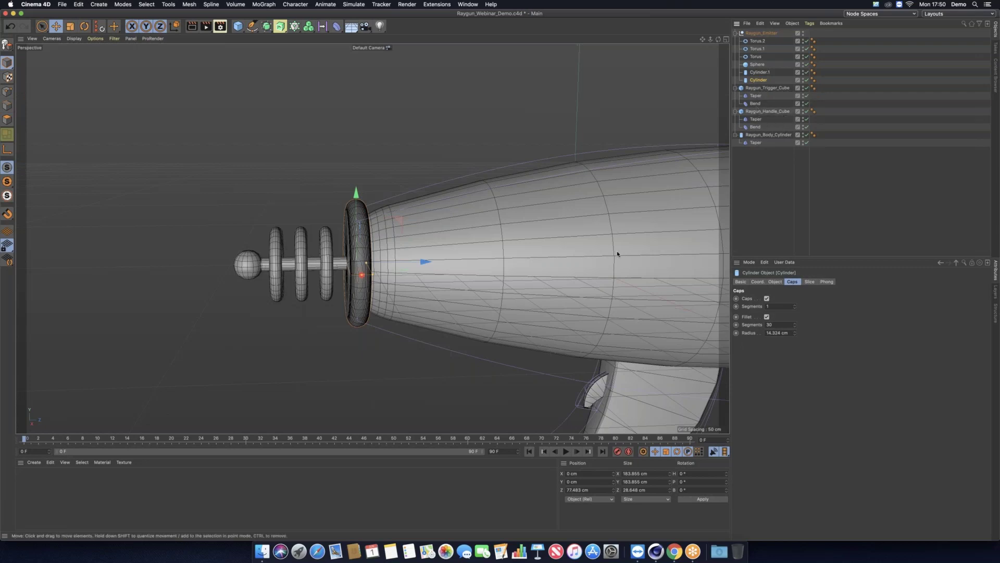
{"action": "scroll", "coordinate": [538, 217], "scroll_direction": "down", "scroll_amount": 5}
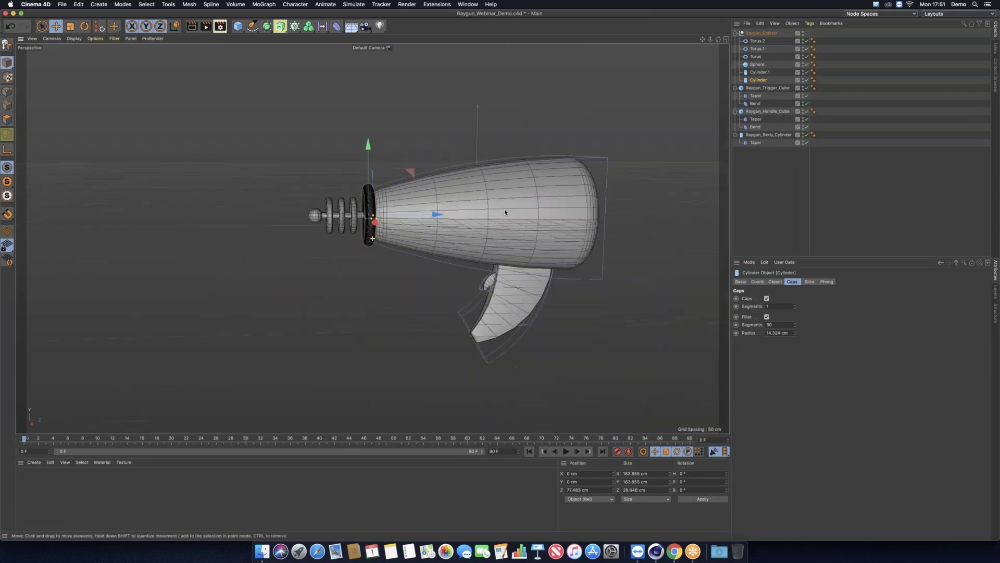
{"action": "scroll", "coordinate": [491, 207], "scroll_direction": "up", "scroll_amount": 2}
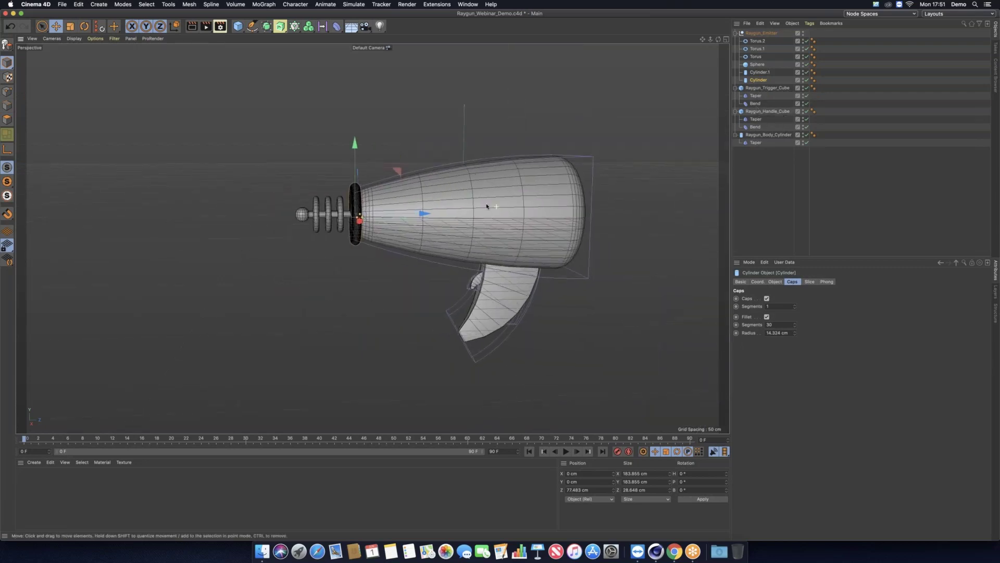
{"action": "left_click", "coordinate": [630, 165]}
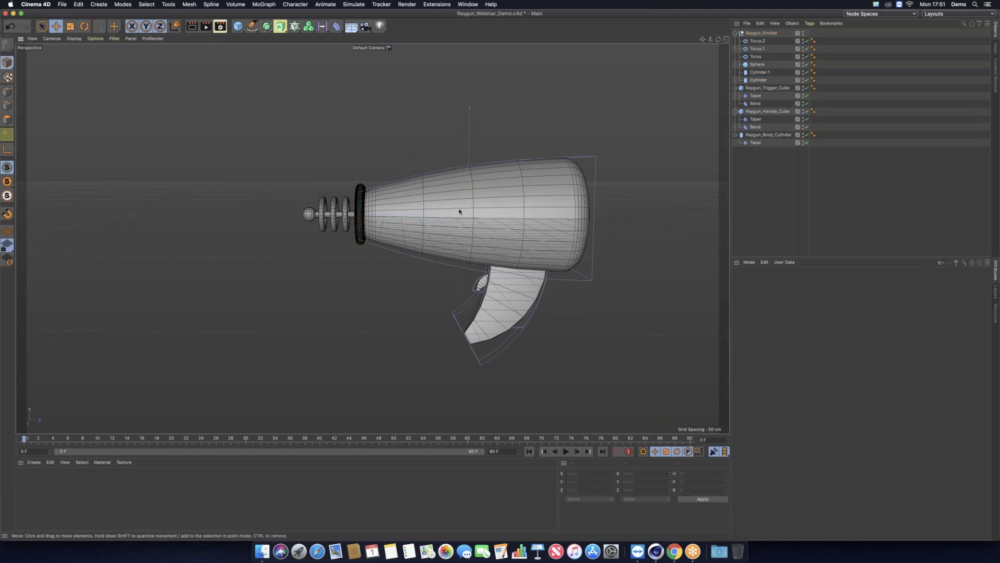
{"action": "left_click_drag", "start_coordinate": [455, 209], "coordinate": [481, 207], "text": "alt"}
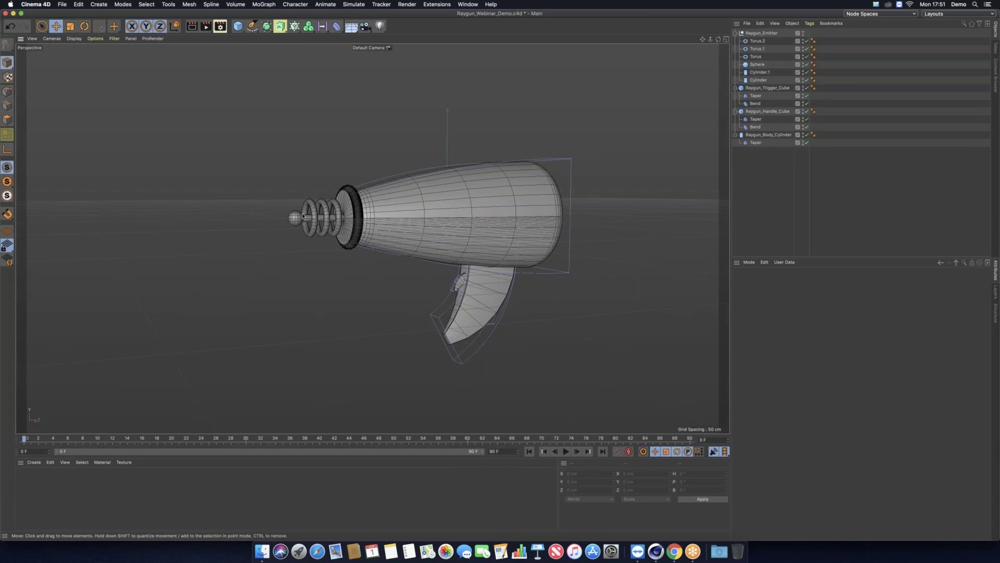
{"action": "scroll", "coordinate": [303, 216], "scroll_direction": "up", "scroll_amount": 15}
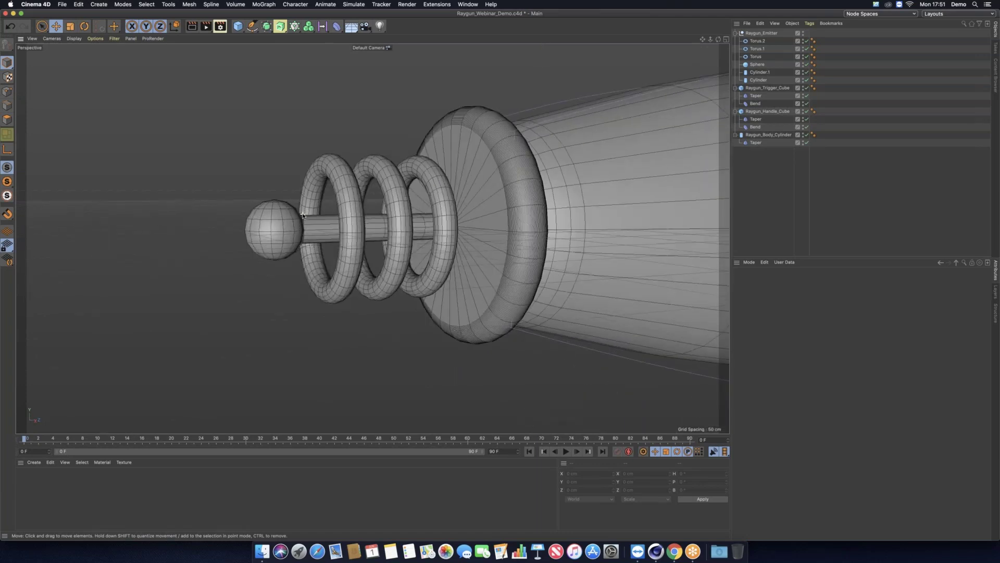
Try shifting the outermost ring by -1.7 cm along Z, and undo the change
{"action": "left_click", "coordinate": [442, 221]}
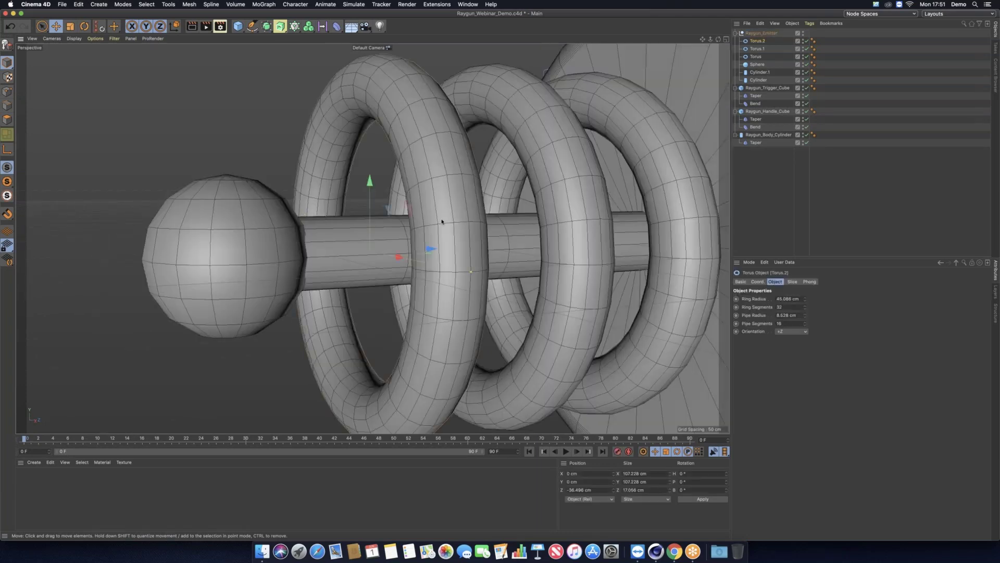
{"action": "scroll", "coordinate": [442, 221], "scroll_direction": "down", "scroll_amount": 4}
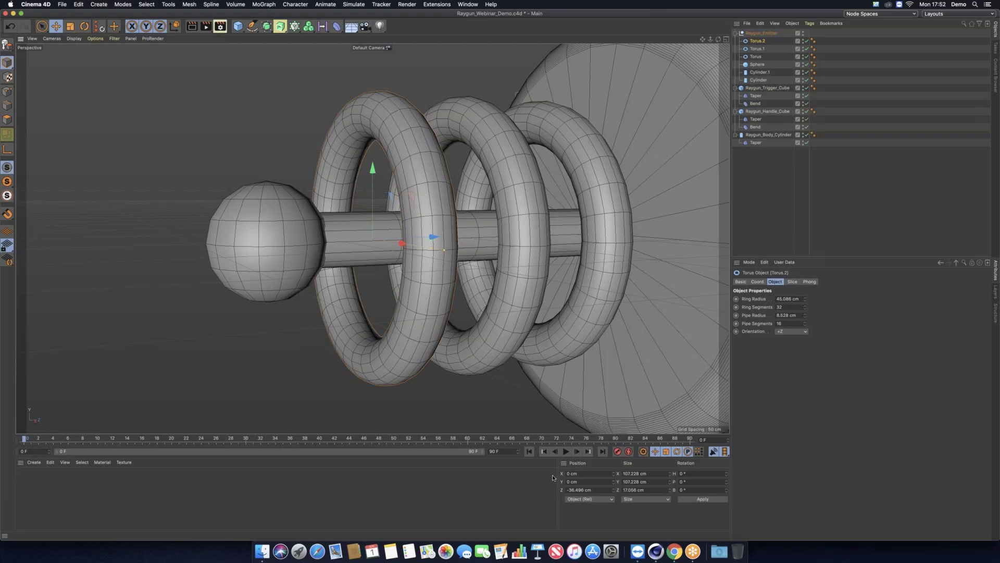
{"action": "left_click", "coordinate": [584, 490]}
{"action": "type", "text": "-1.7"}
{"action": "key", "text": "Return"}
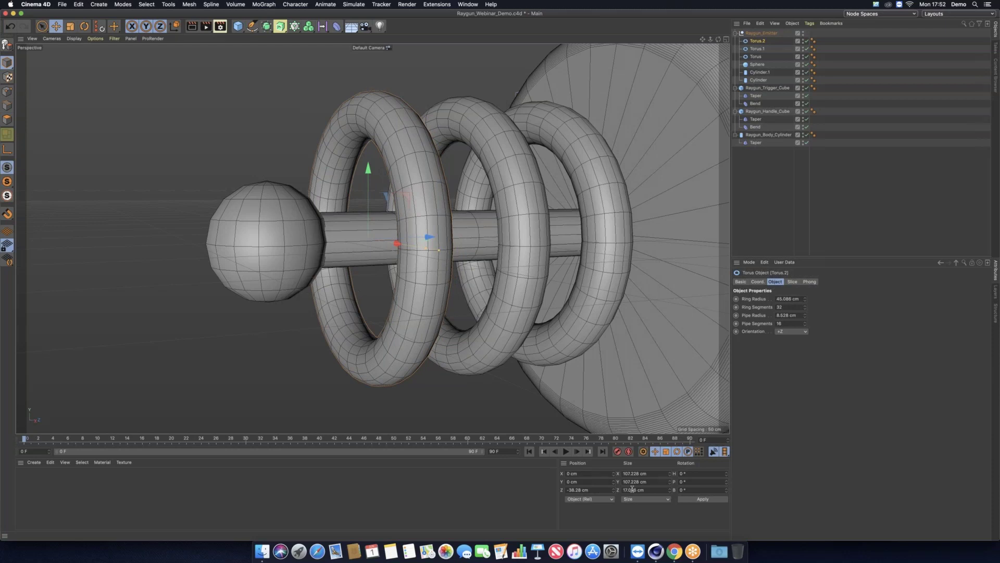
{"action": "key", "text": "super+z"}
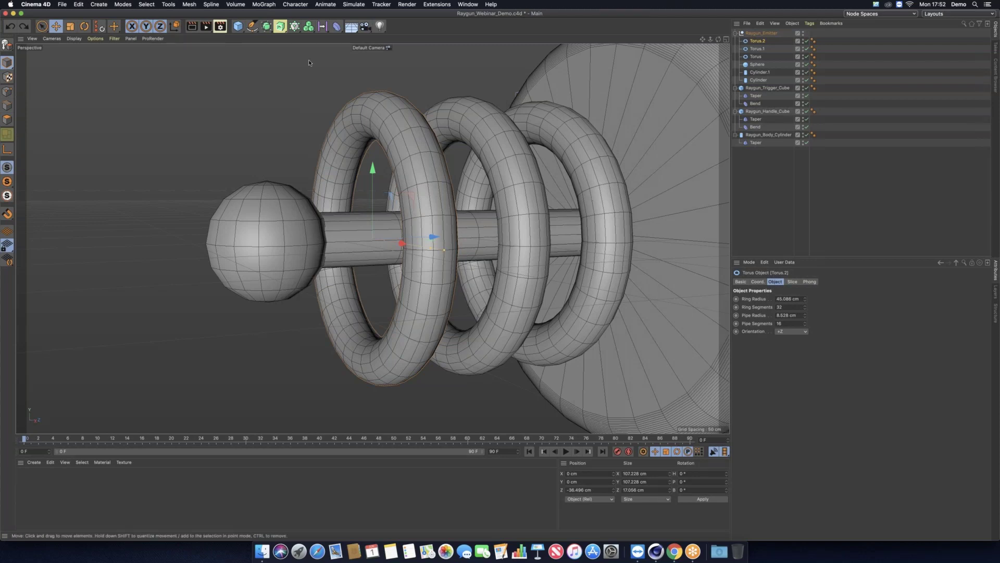
Add a sphere, nest it under the emitter's tip sphere and set its Z position to 0 cm to centre it there
{"action": "left_click", "coordinate": [238, 26]}
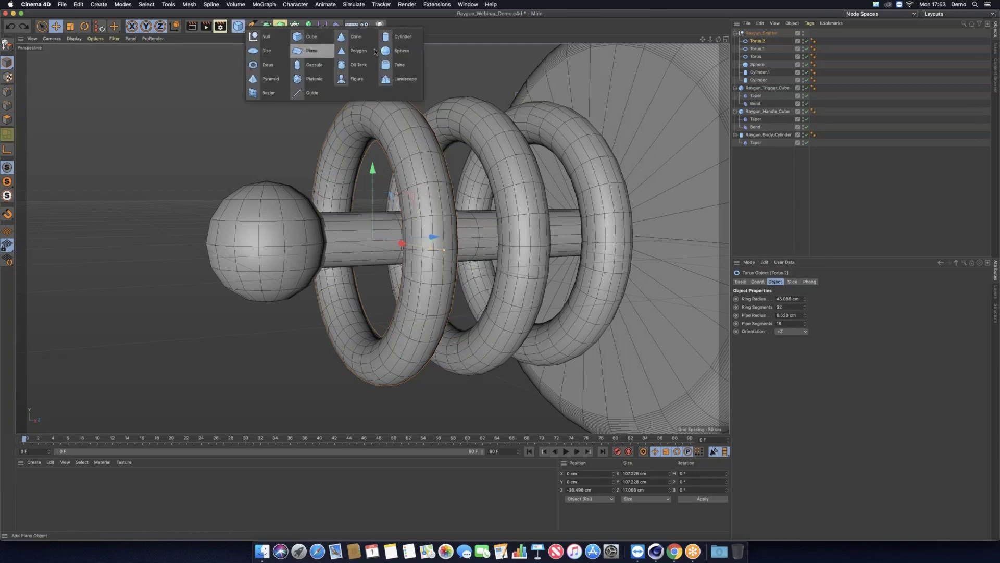
{"action": "left_click", "coordinate": [396, 51]}
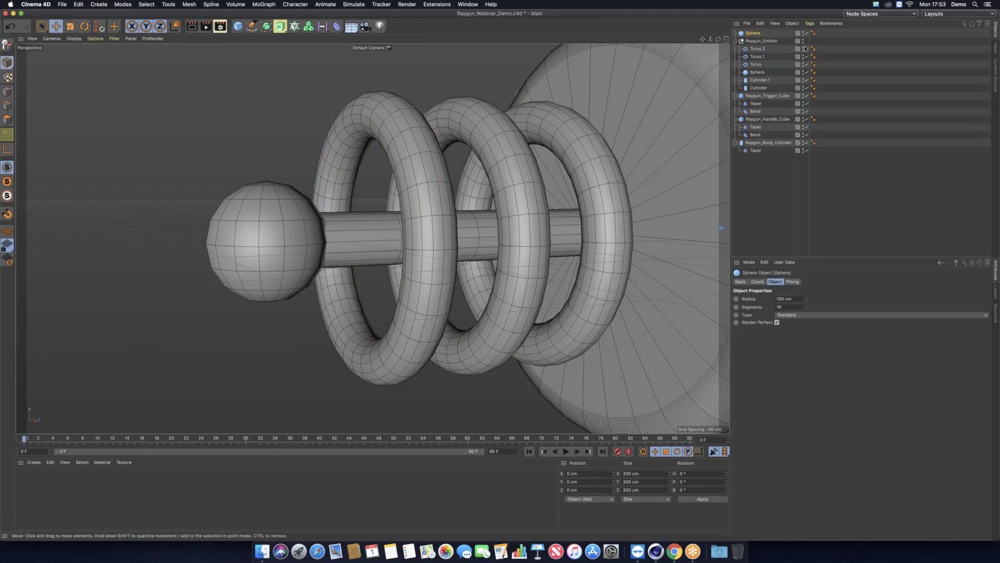
{"action": "left_click_drag", "start_coordinate": [752, 33], "coordinate": [763, 73]}
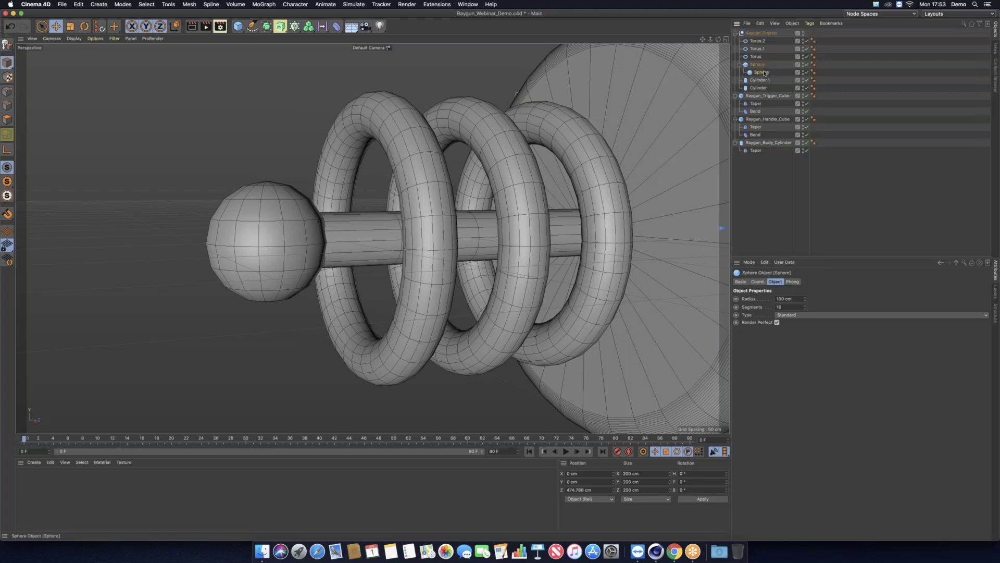
{"action": "left_click", "coordinate": [595, 490]}
{"action": "type", "text": "0"}
{"action": "key", "text": "Return"}
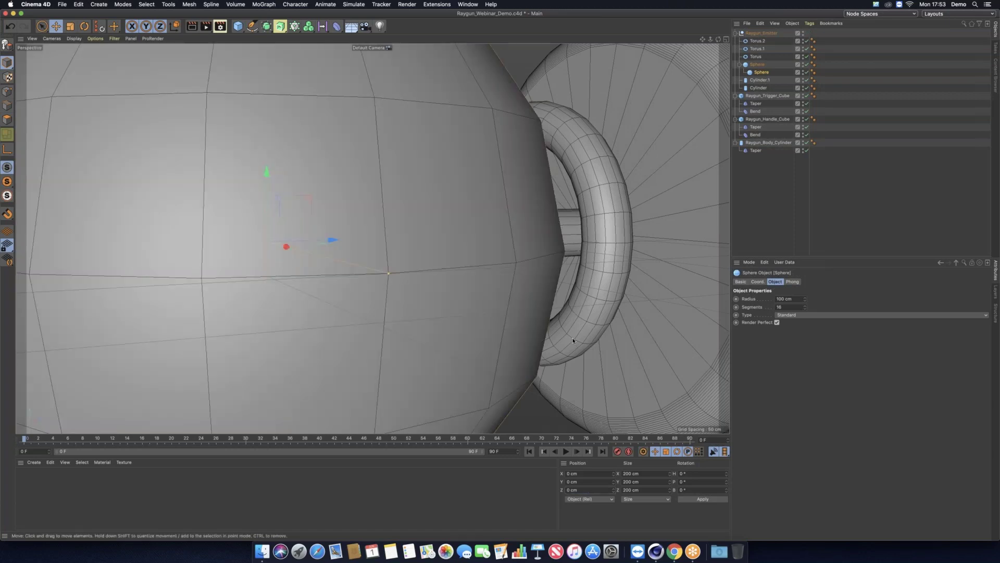
Scale the new sphere to a radius of about 24 cm and move it out of the tip sphere, directly into the Raygun_Emitter group
{"action": "key", "text": "t"}
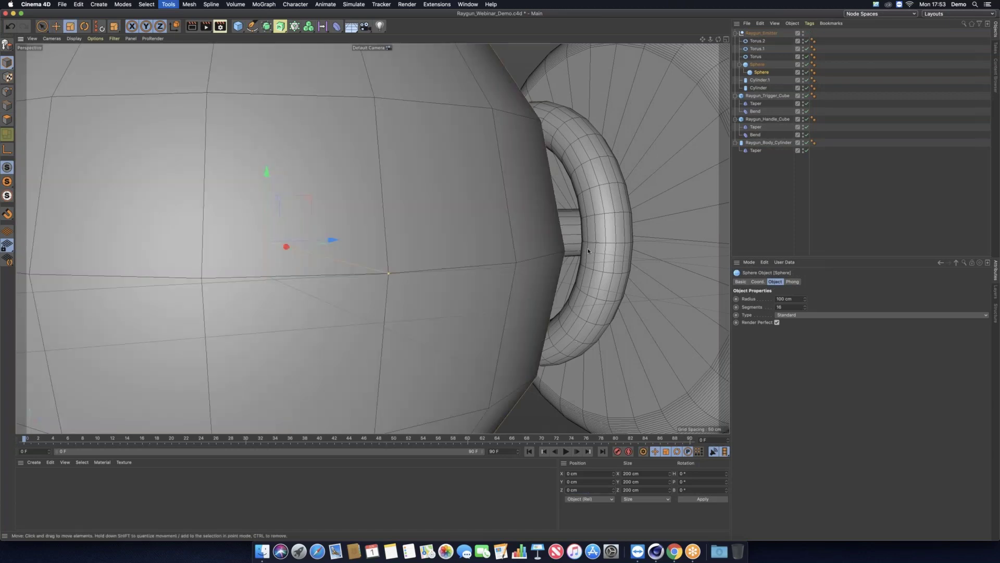
{"action": "left_click_drag", "start_coordinate": [588, 248], "coordinate": [154, 265]}
{"action": "left_click_drag", "start_coordinate": [284, 210], "coordinate": [284, 193]}
{"action": "left_click_drag", "start_coordinate": [761, 76], "coordinate": [758, 77]}
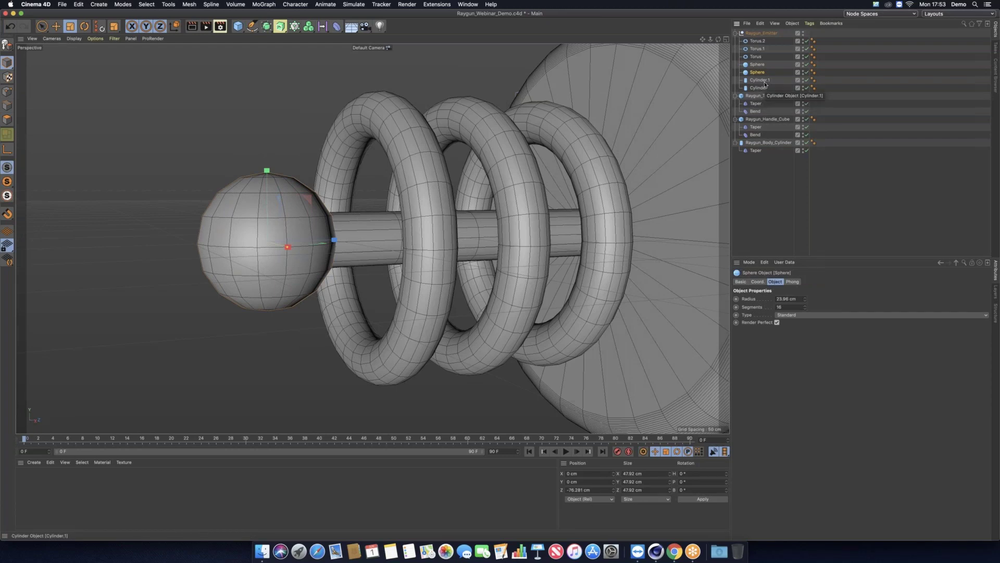
Delete the extra sphere from the Raygun_Emitter group and check the whole raygun from the side
{"action": "key", "text": "Delete"}
{"action": "scroll", "coordinate": [592, 167], "scroll_direction": "down", "scroll_amount": 8}
{"action": "middle_click_drag", "start_coordinate": [421, 256], "coordinate": [406, 258], "text": "alt"}
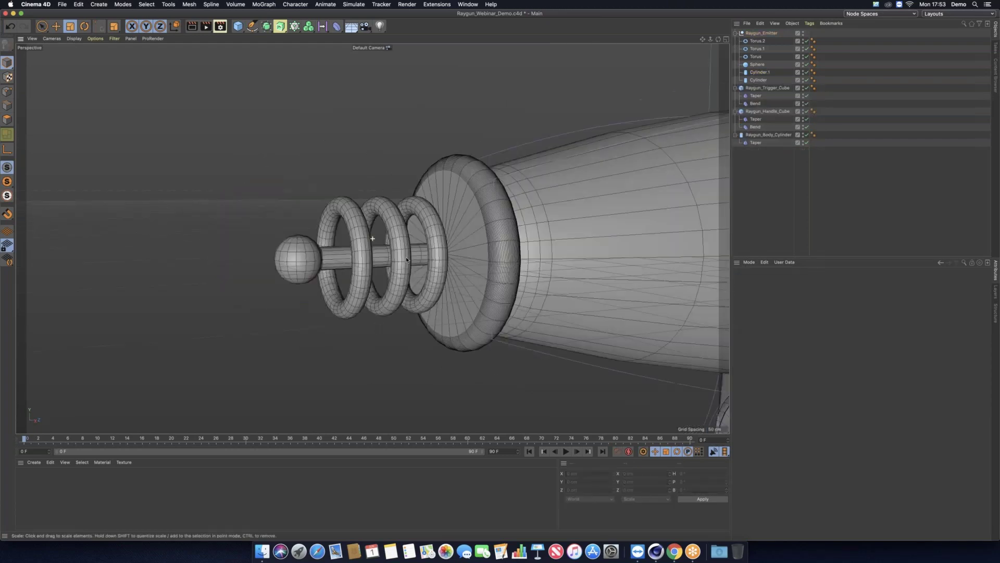
{"action": "scroll", "coordinate": [365, 263], "scroll_direction": "down", "scroll_amount": 3}
{"action": "scroll", "coordinate": [505, 243], "scroll_direction": "down", "scroll_amount": 6}
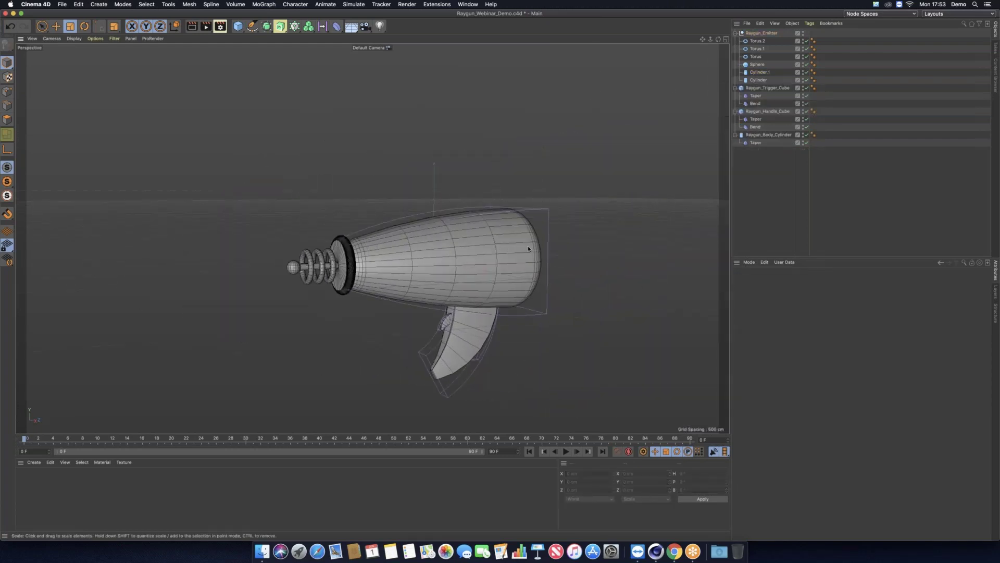
{"action": "left_click_drag", "start_coordinate": [521, 246], "coordinate": [498, 248], "text": "alt"}
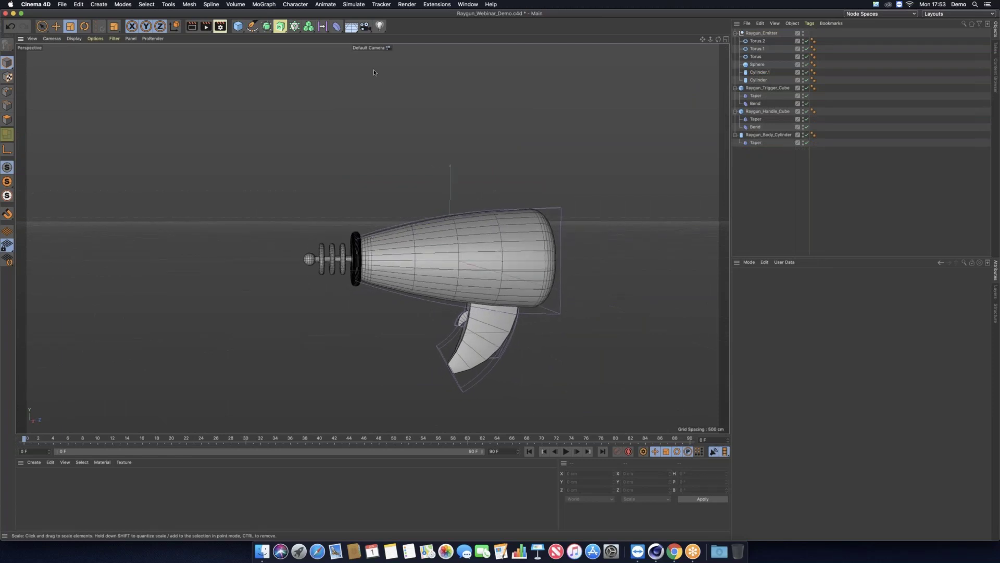
Switch to the Week1_Raygun_Primitive_Model.c4d project and examine the fin cube's settings and its Taper deformer
{"action": "left_click", "coordinate": [476, 4]}
{"action": "left_click", "coordinate": [511, 260]}
{"action": "scroll", "coordinate": [405, 171], "scroll_direction": "up", "scroll_amount": 6}
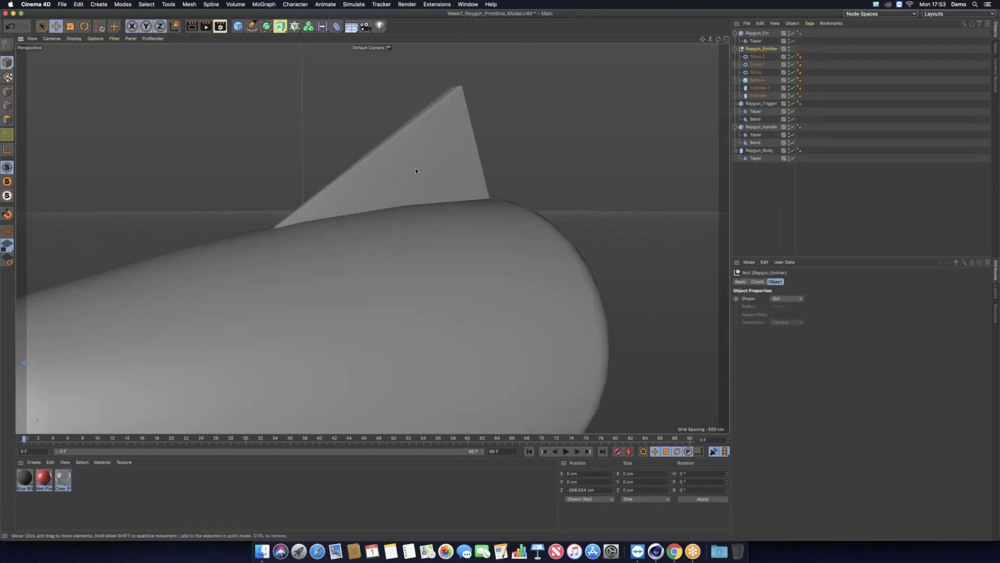
{"action": "left_click", "coordinate": [415, 170]}
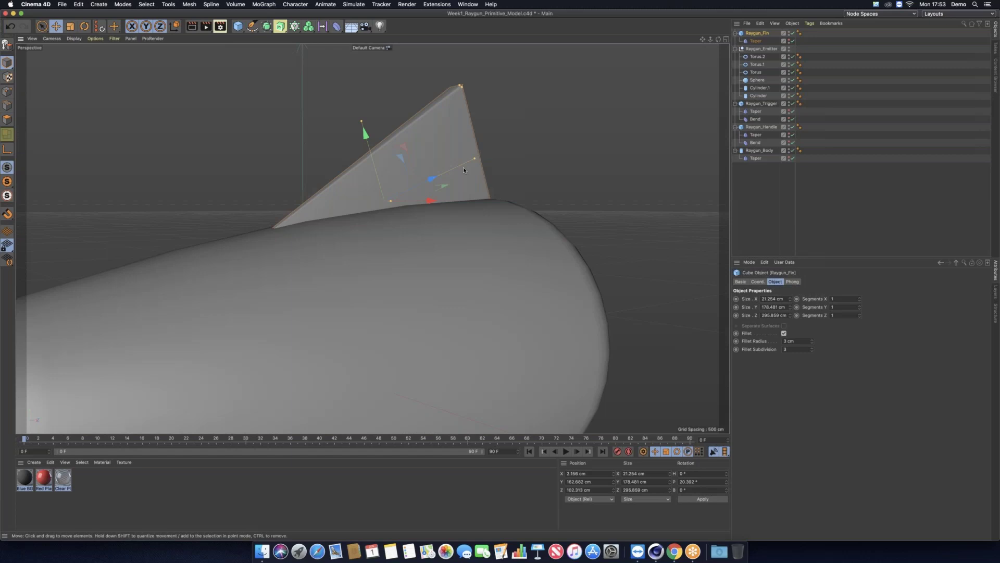
{"action": "left_click", "coordinate": [755, 40]}
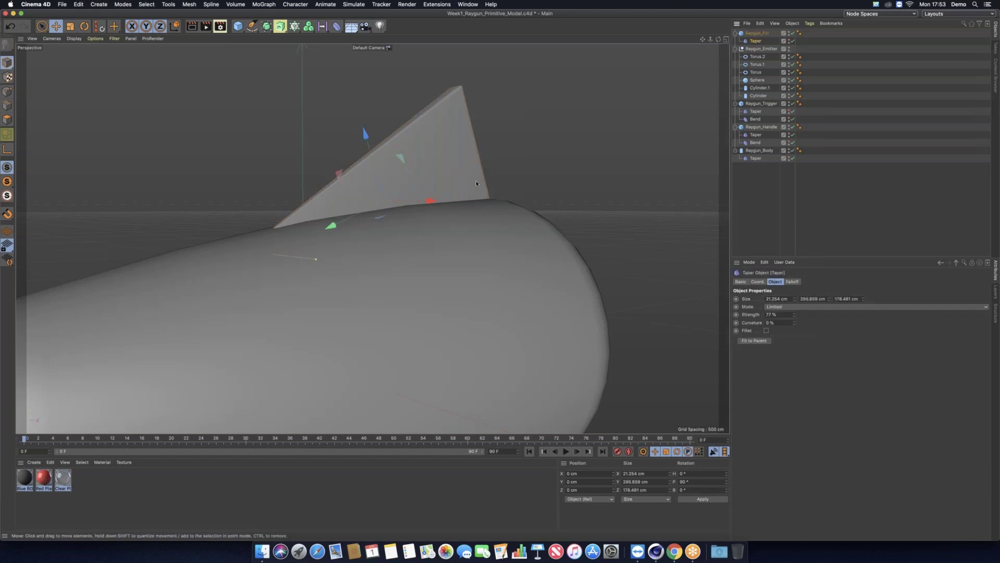
{"action": "scroll", "coordinate": [478, 180], "scroll_direction": "down", "scroll_amount": 5}
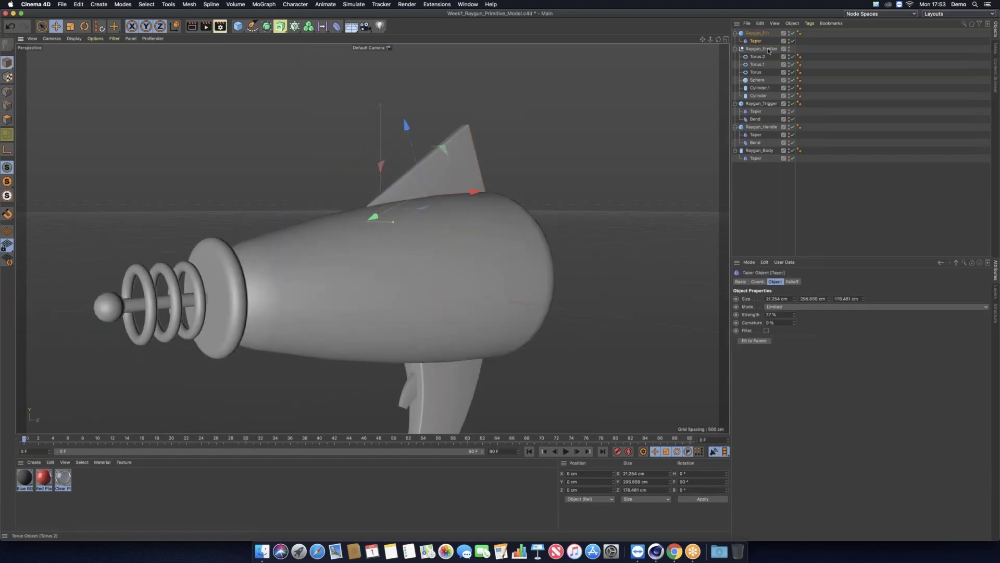
Copy the Raygun_Fin cube with its Taper into the Raygun_Webinar_Demo.c4d project and deselect everything
{"action": "left_click", "coordinate": [760, 34]}
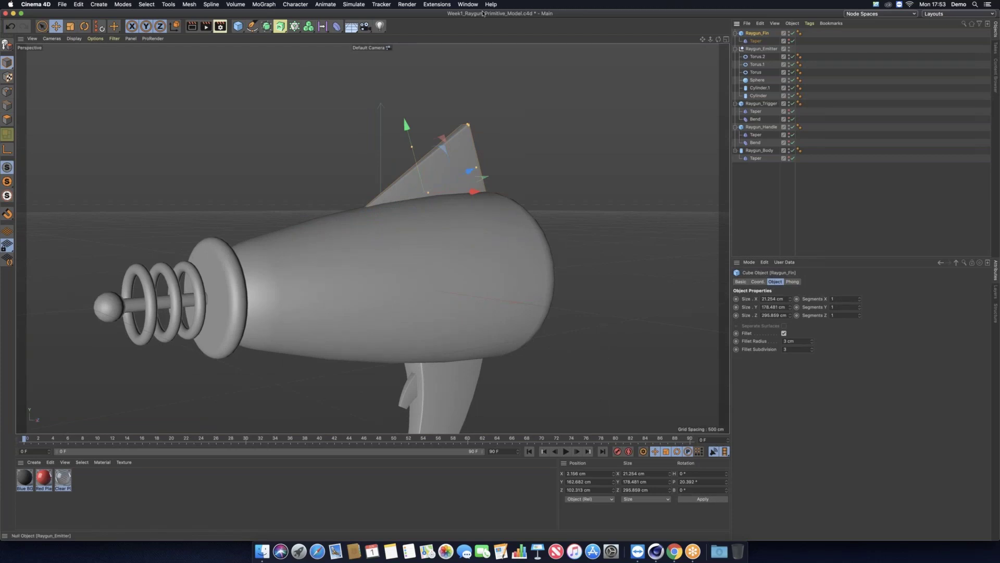
{"action": "left_click", "coordinate": [468, 4]}
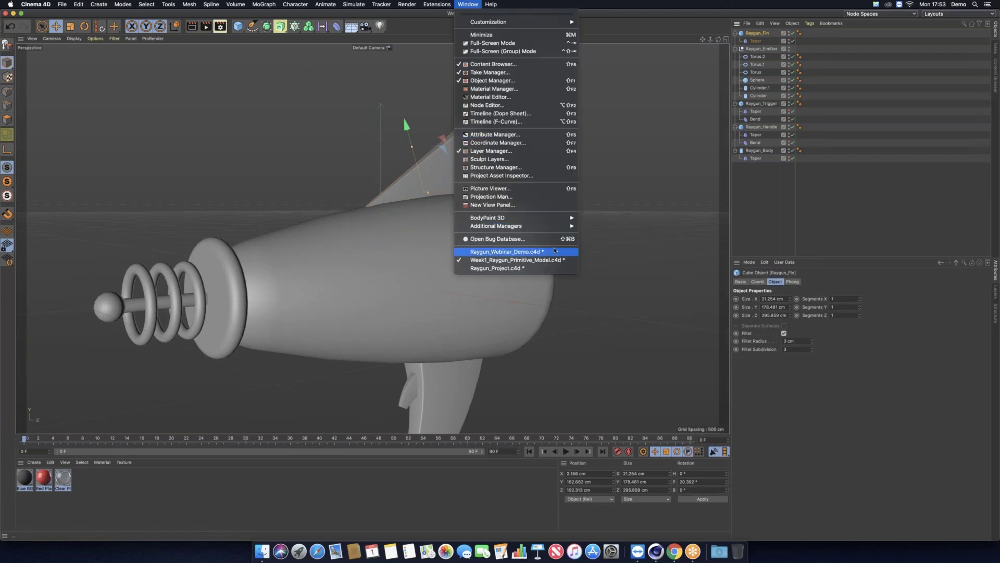
{"action": "left_click", "coordinate": [506, 252]}
{"action": "key", "text": "super+v"}
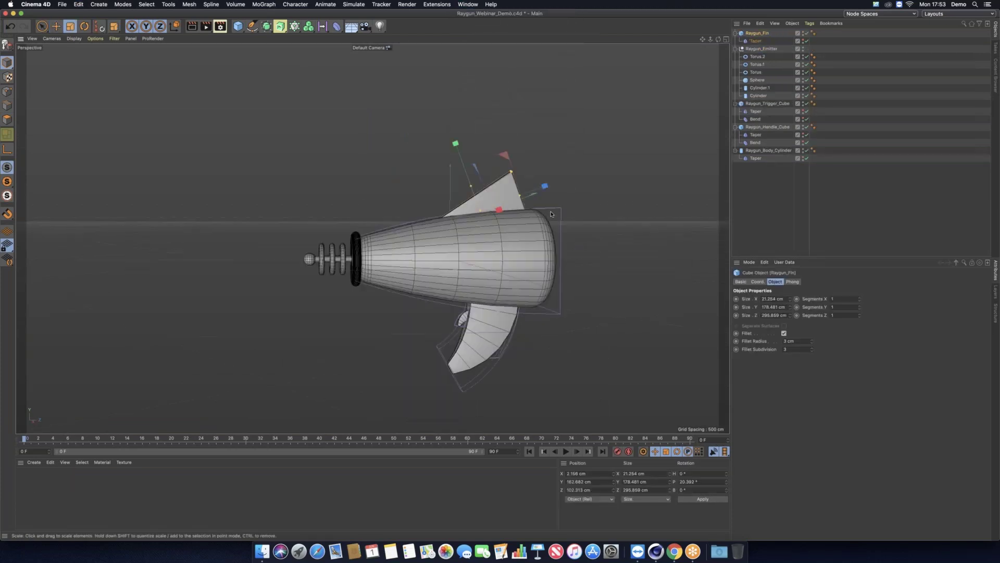
{"action": "key", "text": "super+shift+a"}
{"action": "left_click_drag", "start_coordinate": [516, 237], "coordinate": [484, 222], "text": "alt"}
{"action": "left_click", "coordinate": [484, 222]}
{"action": "left_click", "coordinate": [603, 249]}
{"action": "left_click_drag", "start_coordinate": [603, 249], "coordinate": [579, 214], "text": "alt"}
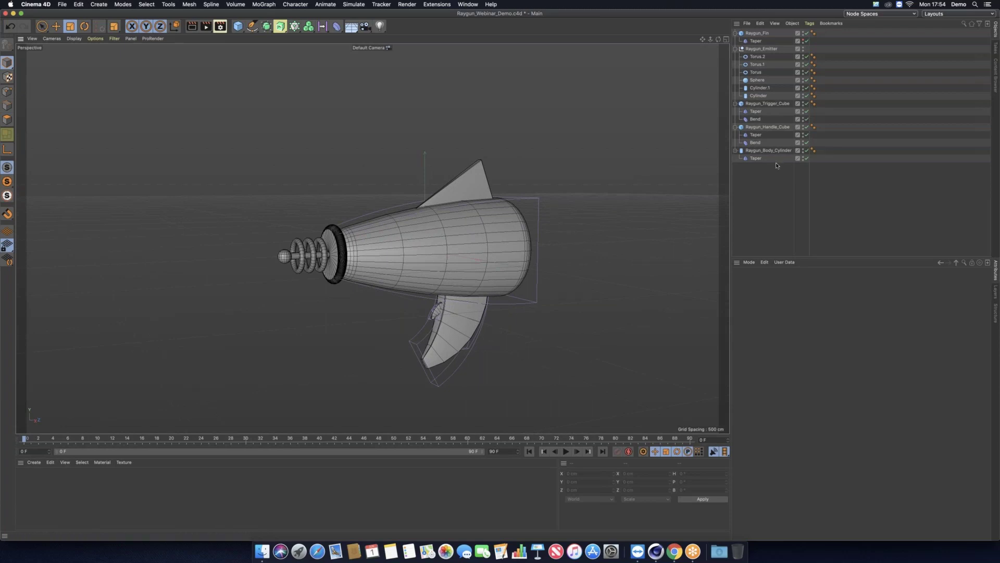
{"action": "middle_click_drag", "start_coordinate": [602, 222], "coordinate": [602, 215], "text": "alt"}
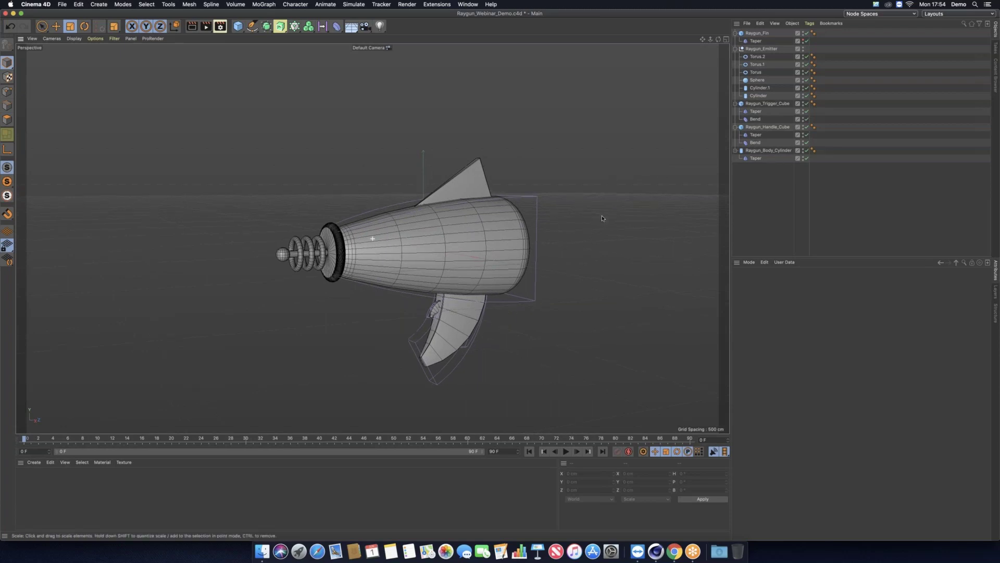
Hide the cages of the raygun's Taper and Bend deformers in the viewport, and clear the selection
{"action": "left_click", "coordinate": [237, 27]}
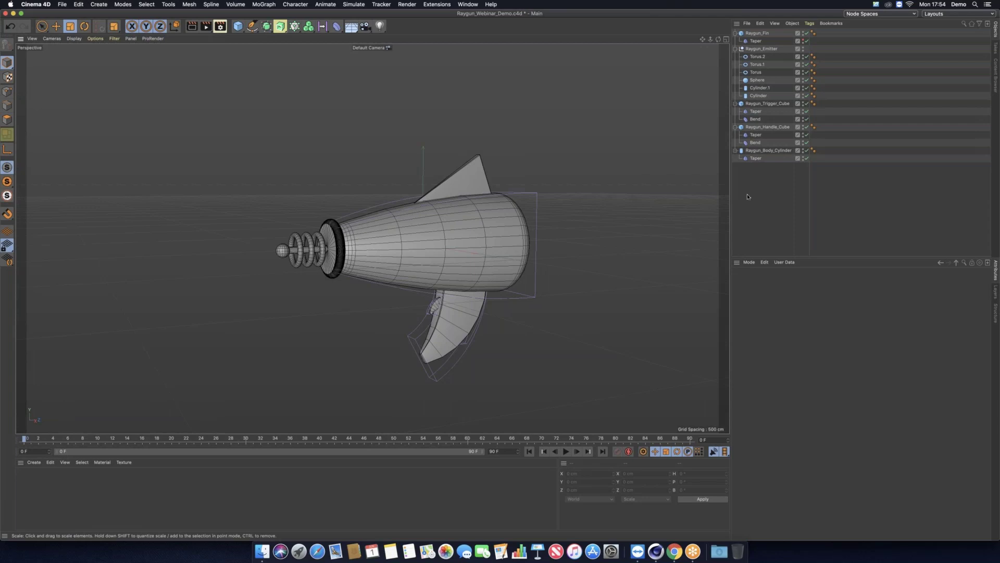
{"action": "left_click", "coordinate": [756, 159]}
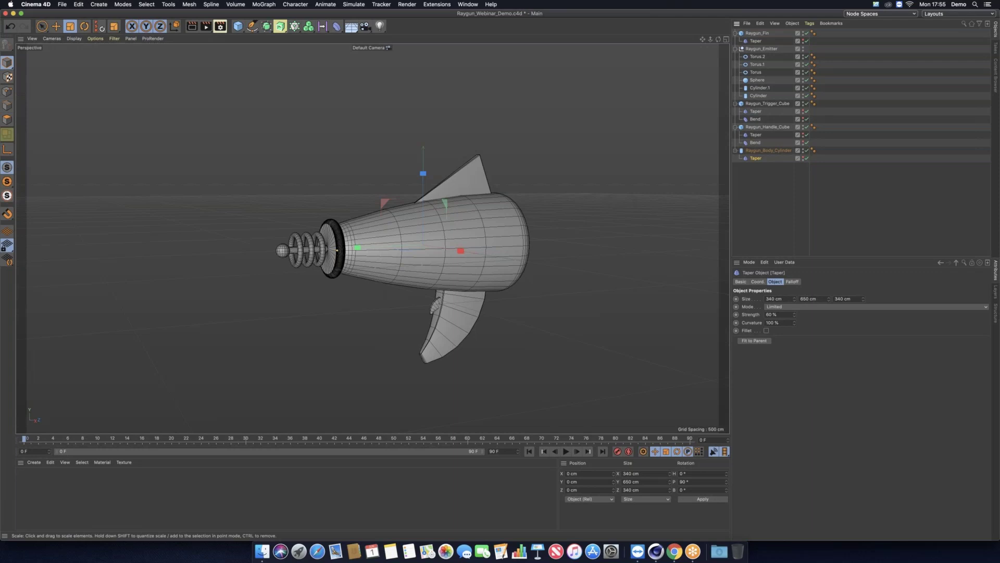
{"action": "left_click", "coordinate": [602, 186]}
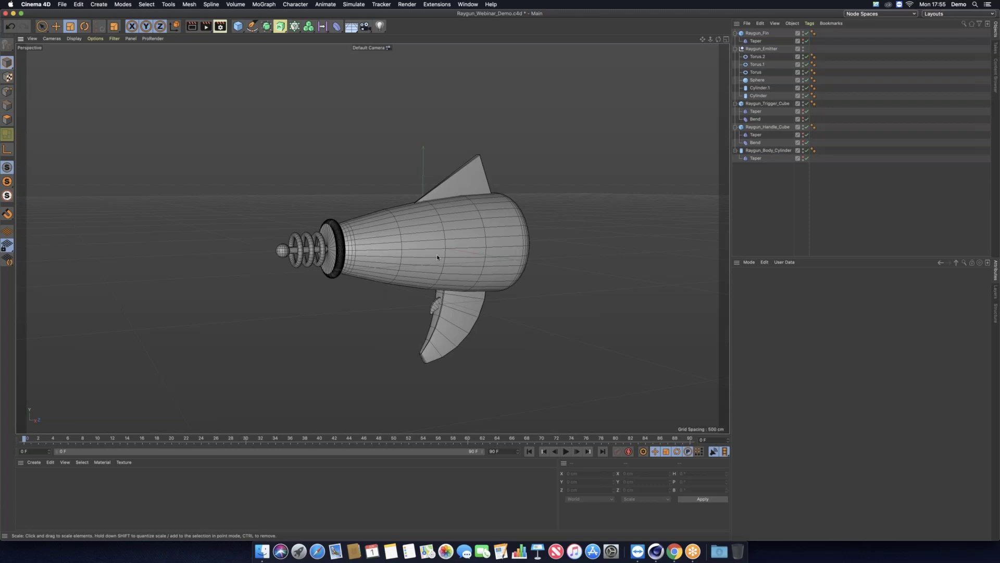
Examine the raygun's proportions in the four-view layout, comparing the Perspective, Right, Front and Top views
{"action": "right_click_drag", "start_coordinate": [437, 257], "coordinate": [561, 243], "text": "alt"}
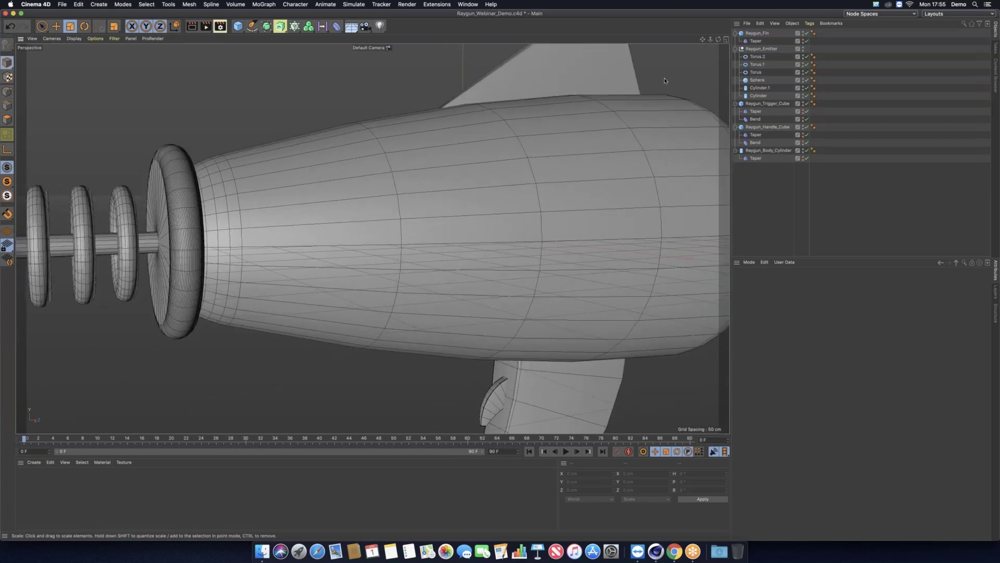
{"action": "left_click", "coordinate": [726, 39]}
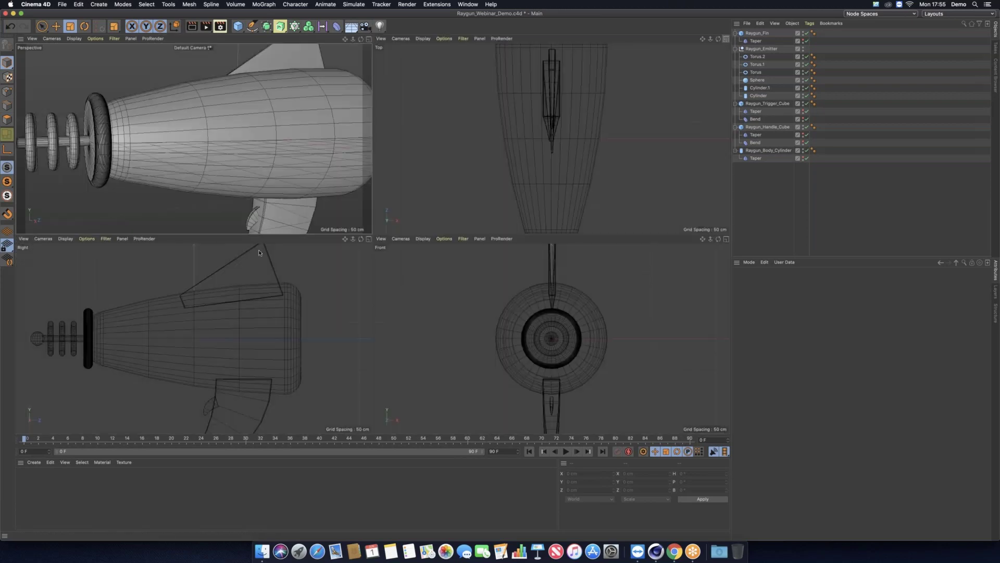
{"action": "scroll", "coordinate": [299, 301], "scroll_direction": "down", "scroll_amount": 5}
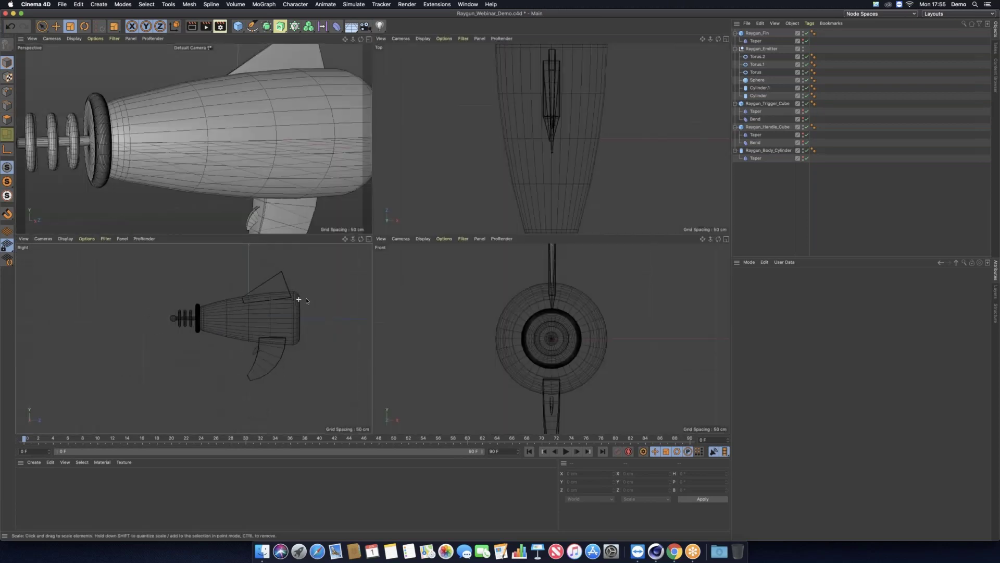
{"action": "scroll", "coordinate": [281, 305], "scroll_direction": "down", "scroll_amount": 3}
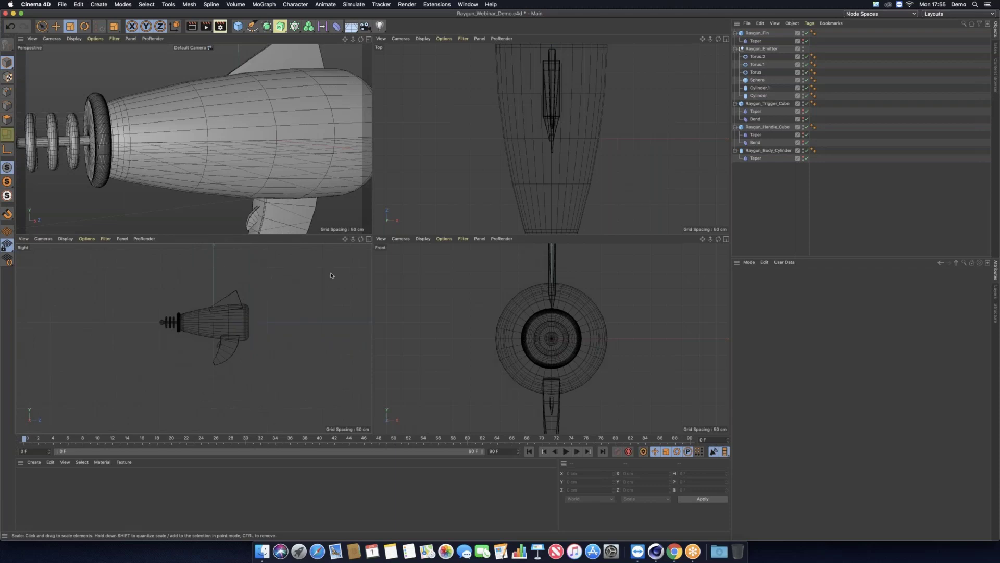
{"action": "scroll", "coordinate": [263, 314], "scroll_direction": "up", "scroll_amount": 6}
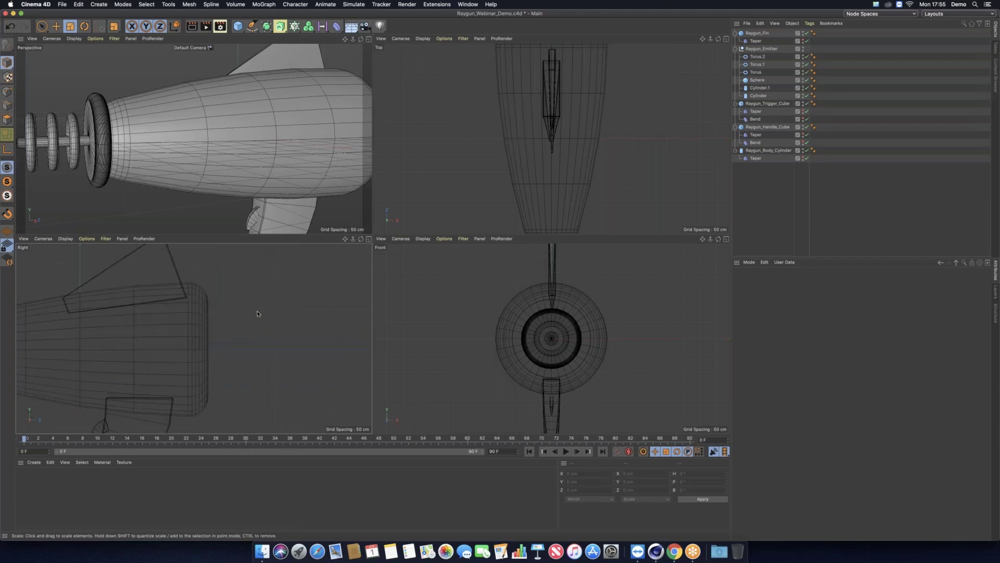
{"action": "scroll", "coordinate": [243, 312], "scroll_direction": "down", "scroll_amount": 6}
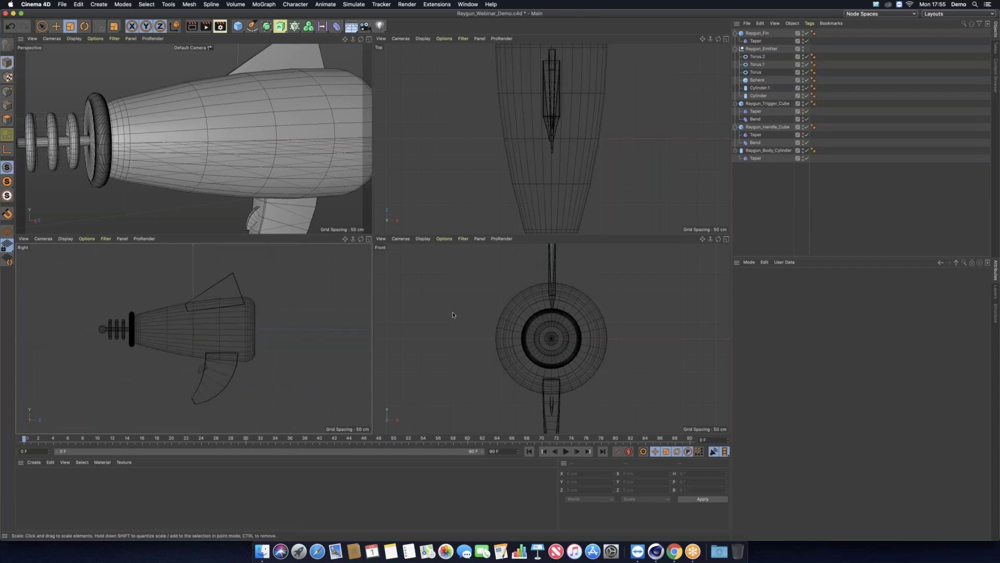
{"action": "scroll", "coordinate": [453, 315], "scroll_direction": "down", "scroll_amount": 4}
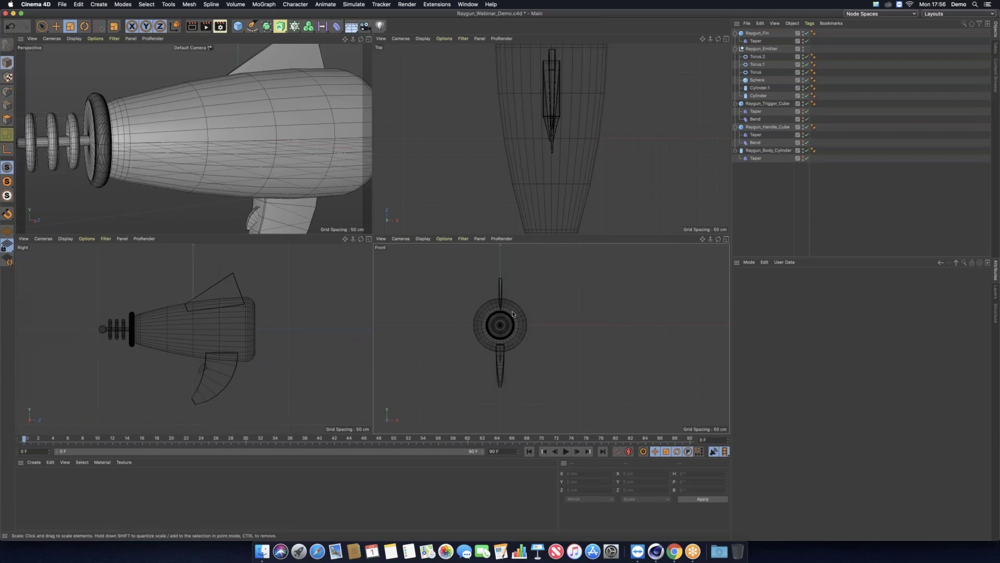
{"action": "scroll", "coordinate": [558, 311], "scroll_direction": "down", "scroll_amount": 3}
{"action": "scroll", "coordinate": [562, 310], "scroll_direction": "up", "scroll_amount": 3}
{"action": "scroll", "coordinate": [563, 311], "scroll_direction": "down", "scroll_amount": 1}
{"action": "scroll", "coordinate": [562, 311], "scroll_direction": "up", "scroll_amount": 2}
{"action": "mouse_move", "coordinate": [221, 315]}
{"action": "left_mouse_down", "text": "alt"}
{"action": "mouse_move", "coordinate": [208, 326]}
{"action": "mouse_move", "coordinate": [236, 314]}
{"action": "left_mouse_up", "text": "alt"}
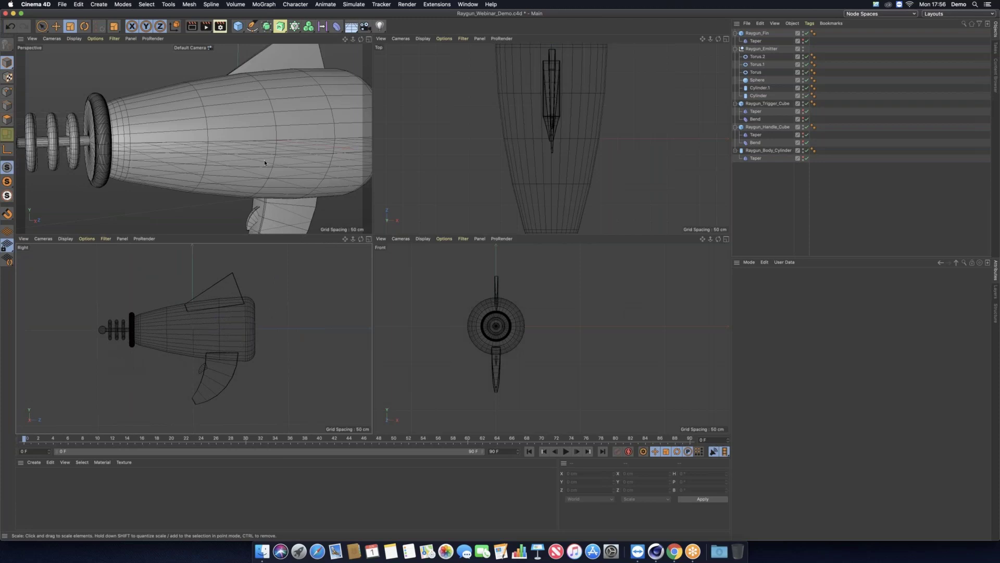
{"action": "mouse_move", "coordinate": [251, 151]}
{"action": "left_mouse_down", "text": "alt"}
{"action": "mouse_move", "coordinate": [274, 146]}
{"action": "mouse_move", "coordinate": [253, 151]}
{"action": "left_mouse_up", "text": "alt"}
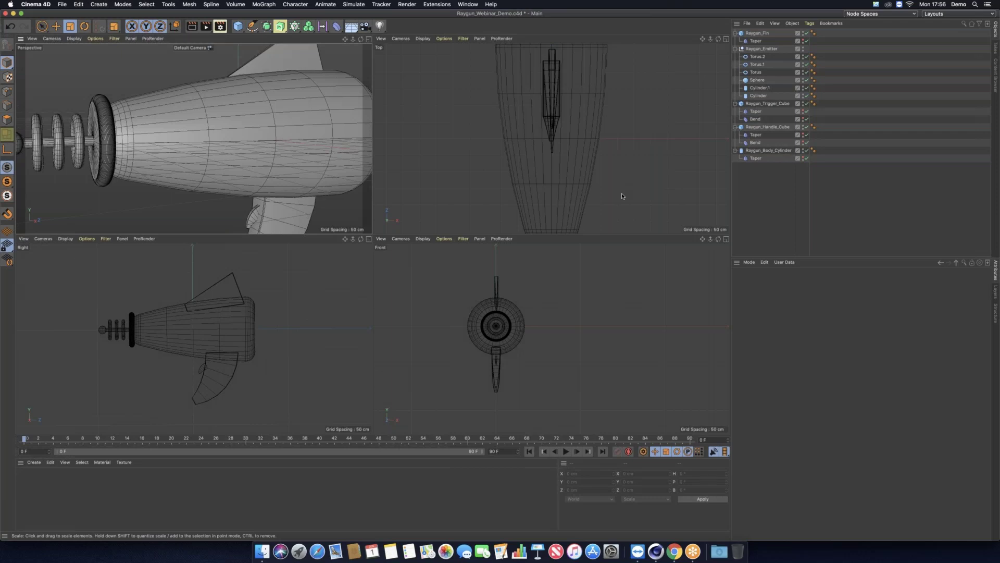
{"action": "scroll", "coordinate": [621, 192], "scroll_direction": "up", "scroll_amount": 3}
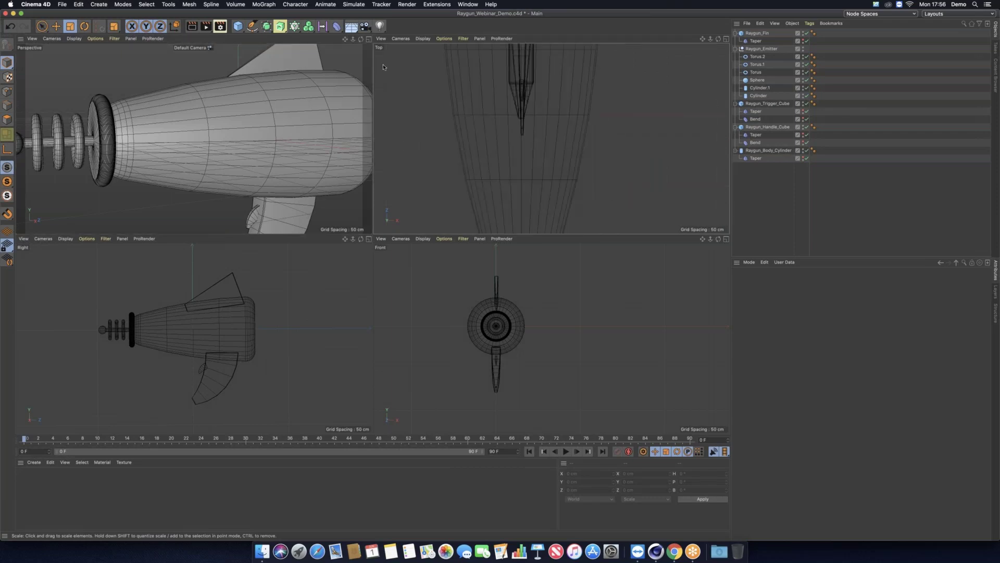
Frame the whole raygun in a full-size Perspective view, render it to the Picture Viewer and close the render window
{"action": "middle_click", "coordinate": [317, 135]}
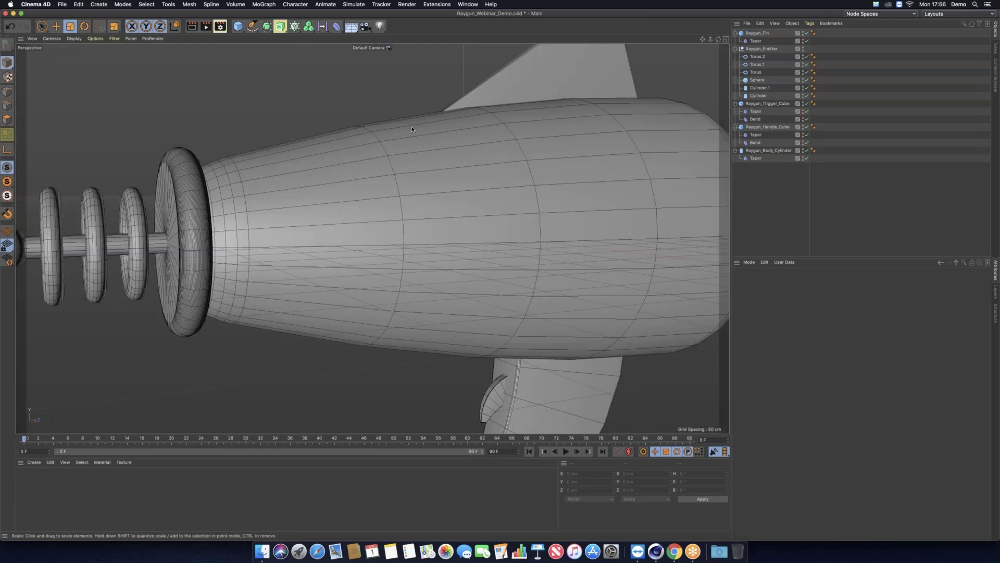
{"action": "scroll", "coordinate": [435, 133], "scroll_direction": "down", "scroll_amount": 8}
{"action": "scroll", "coordinate": [415, 189], "scroll_direction": "up", "scroll_amount": 5}
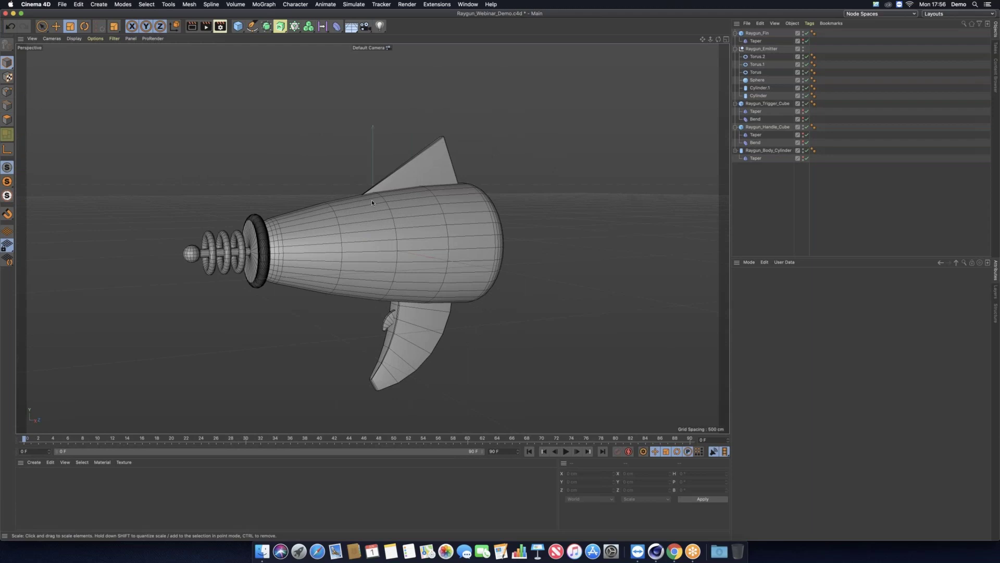
{"action": "middle_click_drag", "start_coordinate": [388, 213], "coordinate": [390, 206], "text": "alt"}
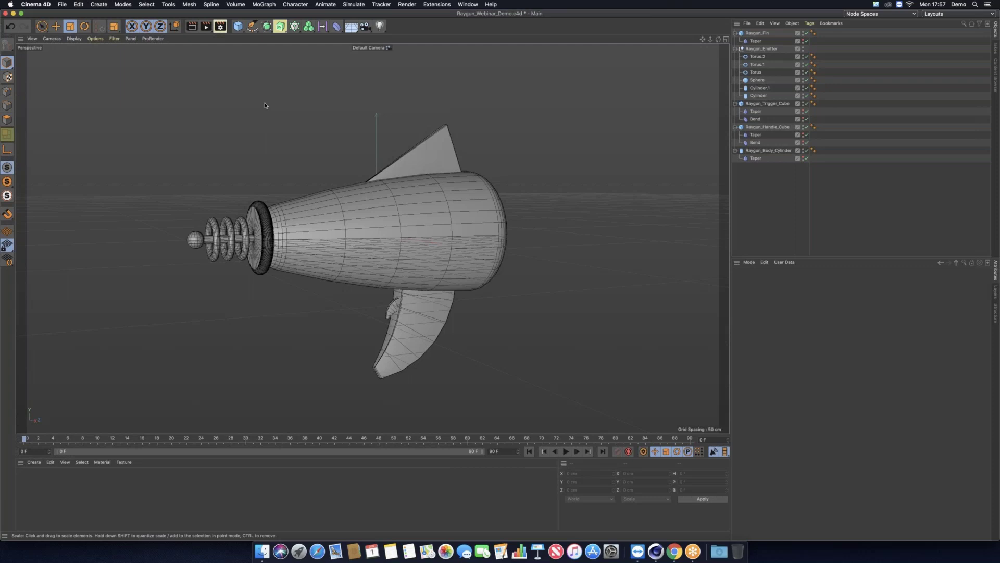
{"action": "left_click", "coordinate": [206, 28]}
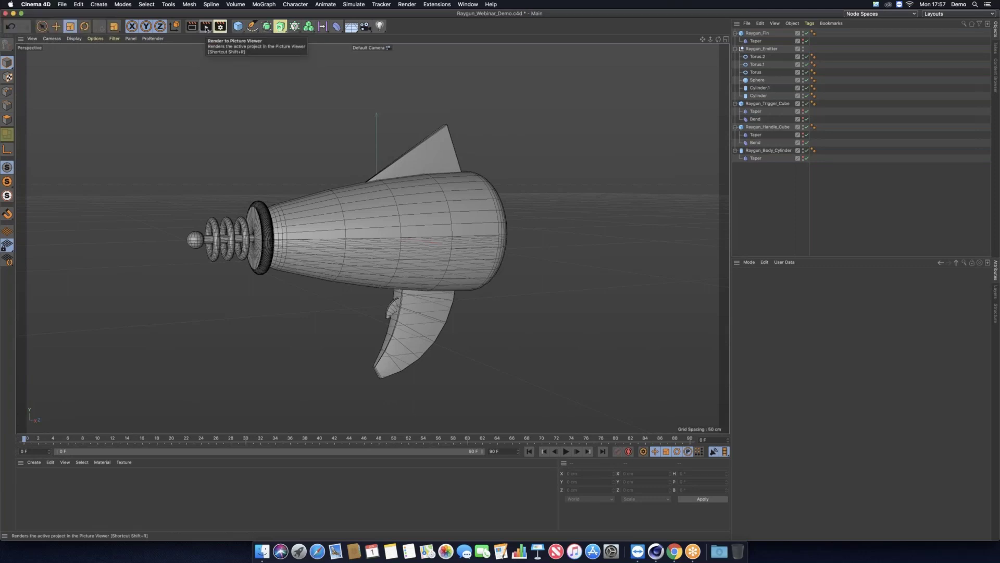
{"action": "left_click", "coordinate": [206, 29]}
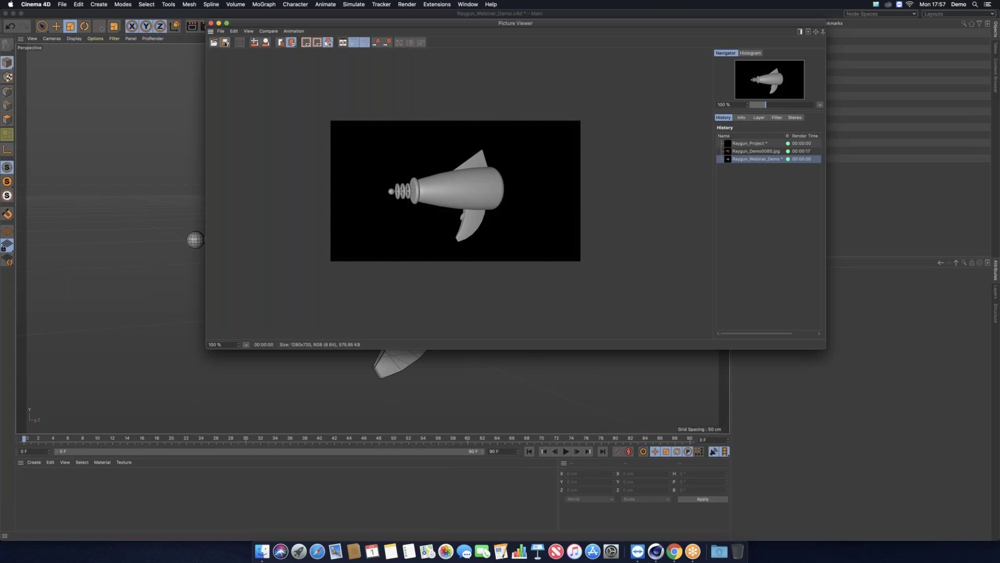
{"action": "left_click", "coordinate": [211, 24]}
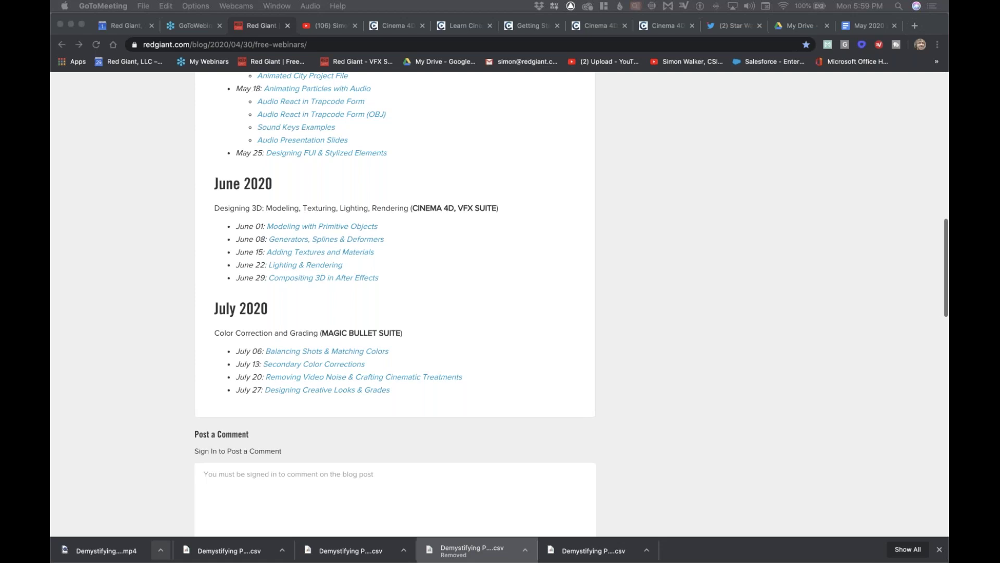
Switch to the PowerPoint presentation Intro to C4D - Primitives_Deformers and review its title, Primitives and General Tips slides
{"action": "left_click_drag", "start_coordinate": [907, 1], "coordinate": [921, 75]}
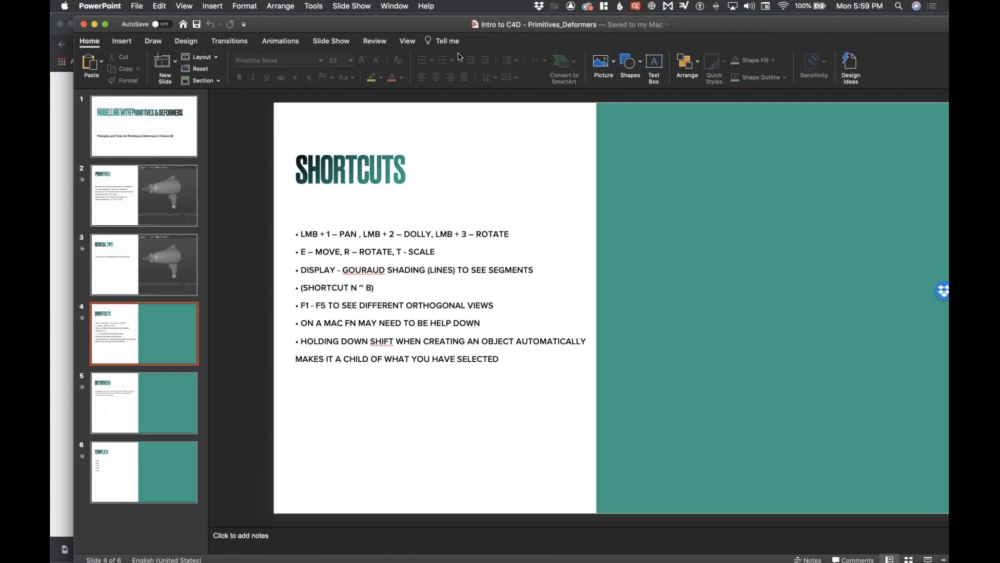
{"action": "left_click", "coordinate": [175, 141]}
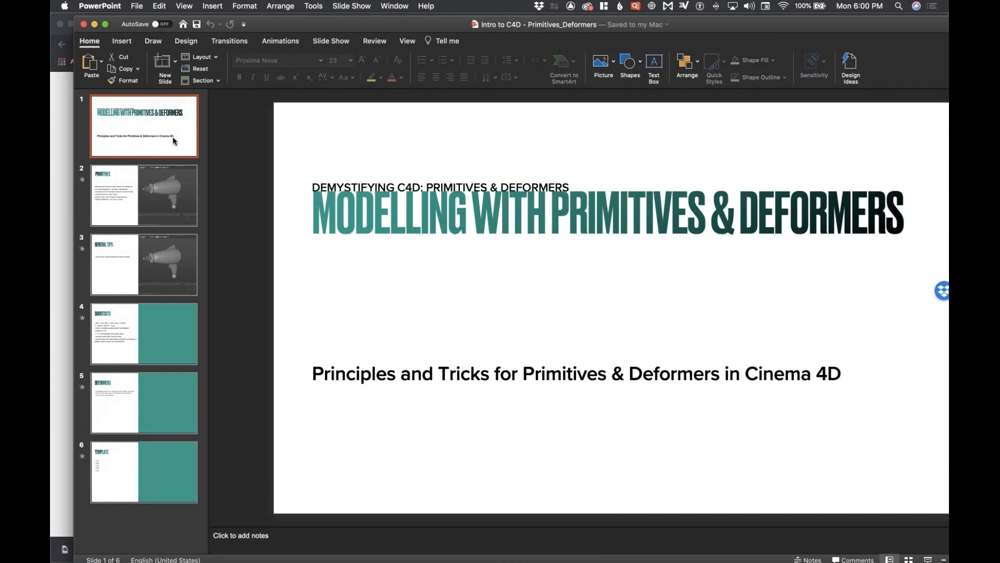
{"action": "left_click", "coordinate": [167, 189]}
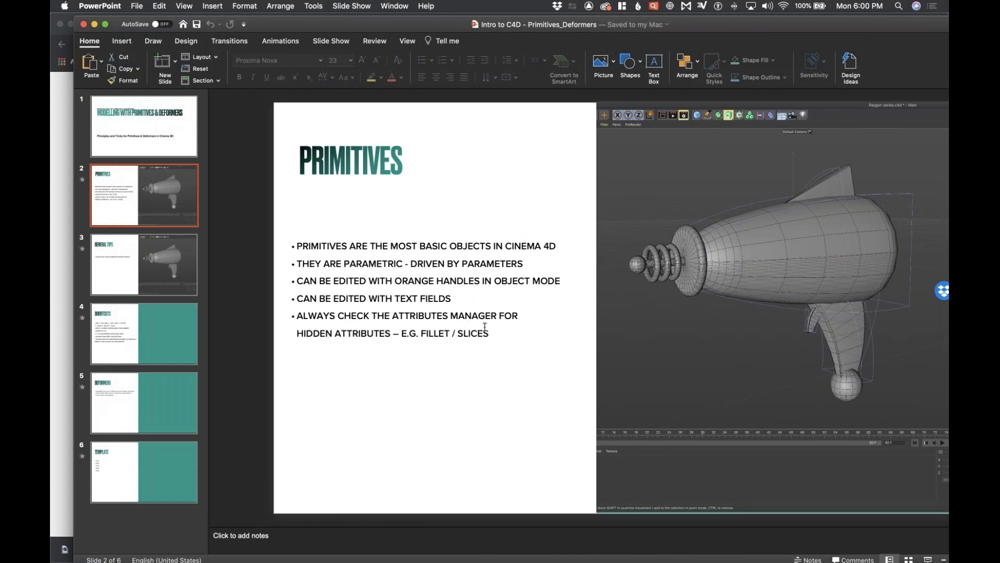
{"action": "left_click", "coordinate": [110, 259]}
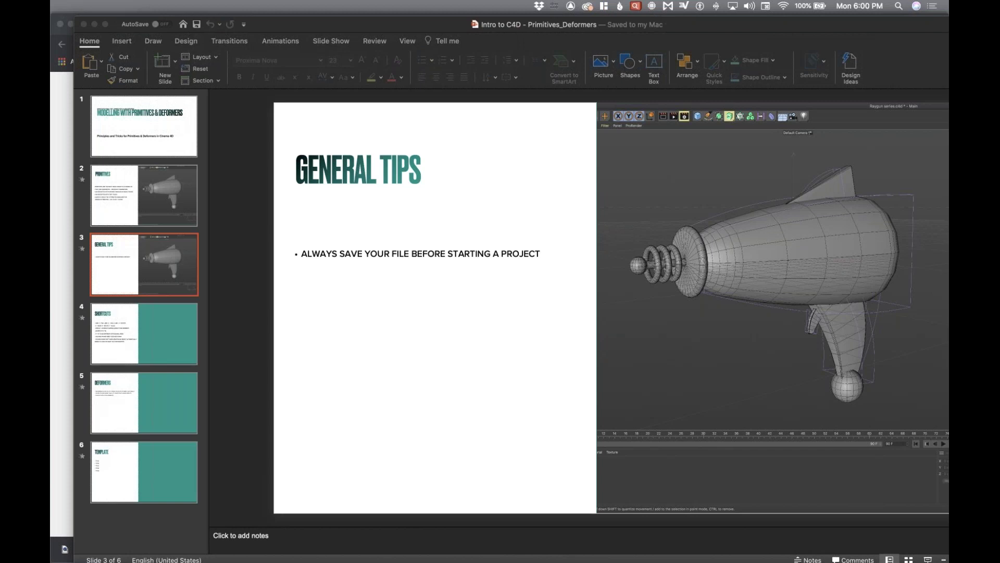
Open the presentation's Shortcuts slide and review its navigation, transform, display and view shortcuts
{"action": "left_click", "coordinate": [116, 339]}
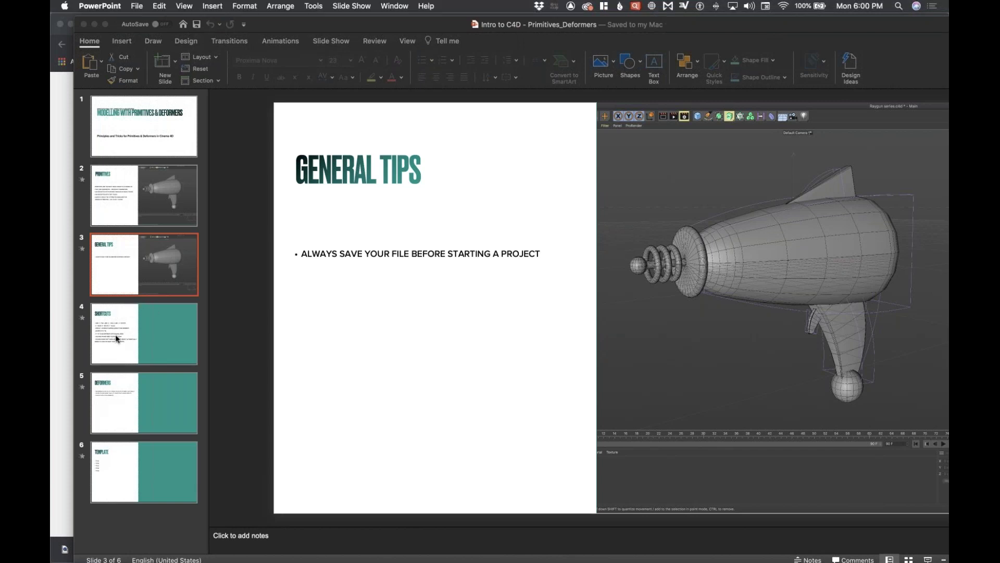
{"action": "left_click", "coordinate": [117, 339]}
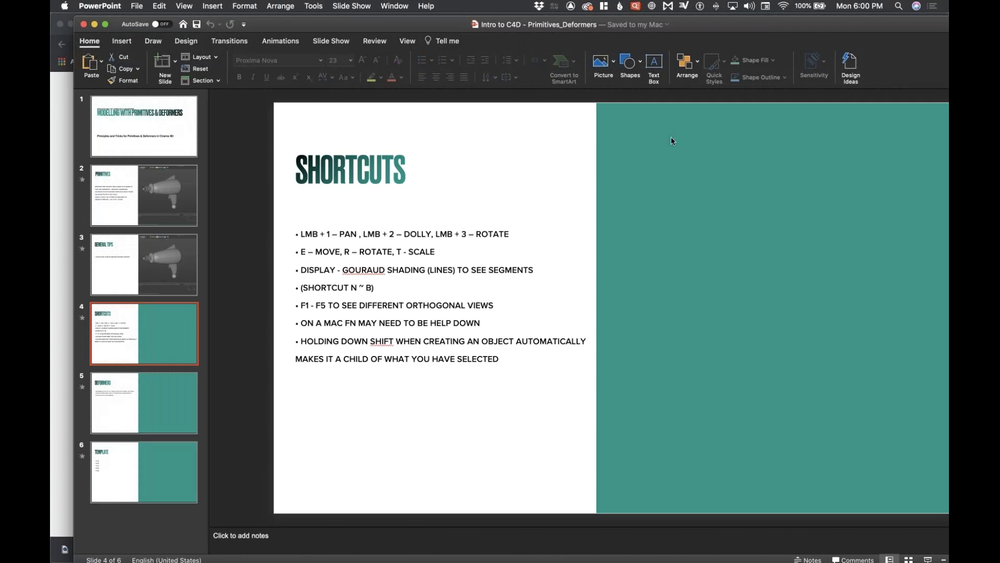
Move the presentation window out of the way and review the June and July 2020 sessions on Red Giant's free-webinars page in Chrome
{"action": "left_click_drag", "start_coordinate": [386, 23], "coordinate": [945, 334]}
{"action": "left_click_drag", "start_coordinate": [945, 278], "coordinate": [949, 281]}
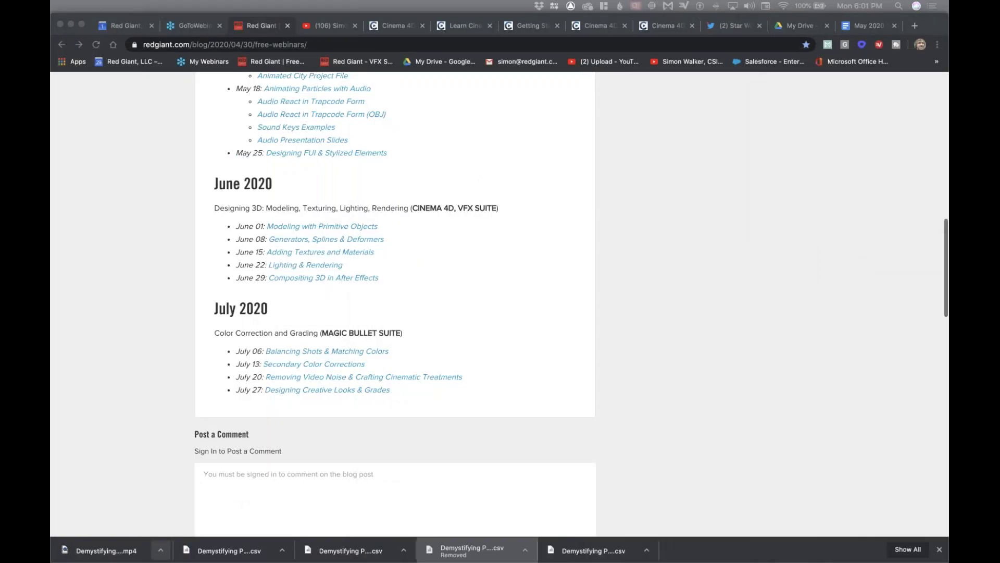
{"action": "left_click", "coordinate": [208, 195]}
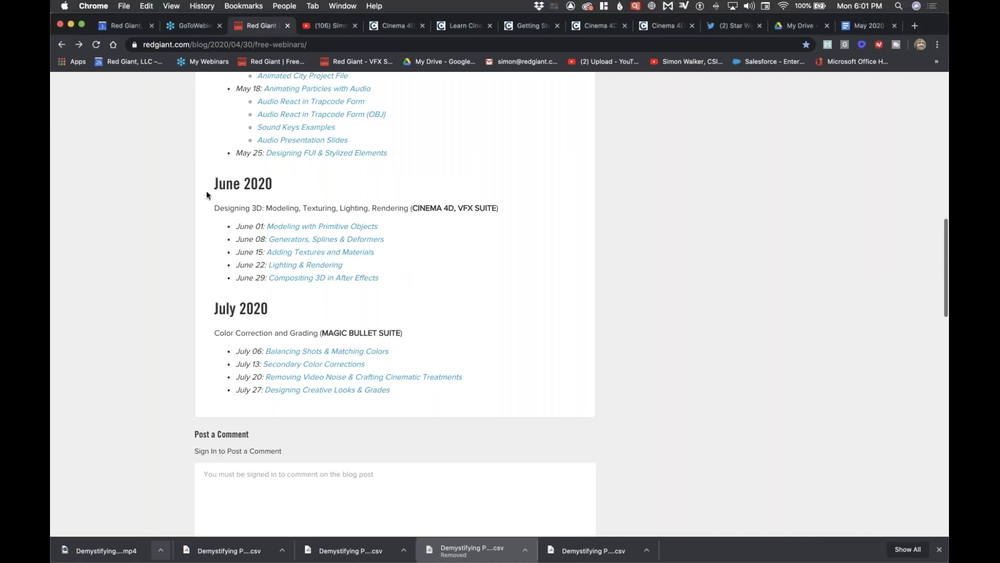
{"action": "scroll", "coordinate": [207, 194], "scroll_direction": "up", "scroll_amount": 1}
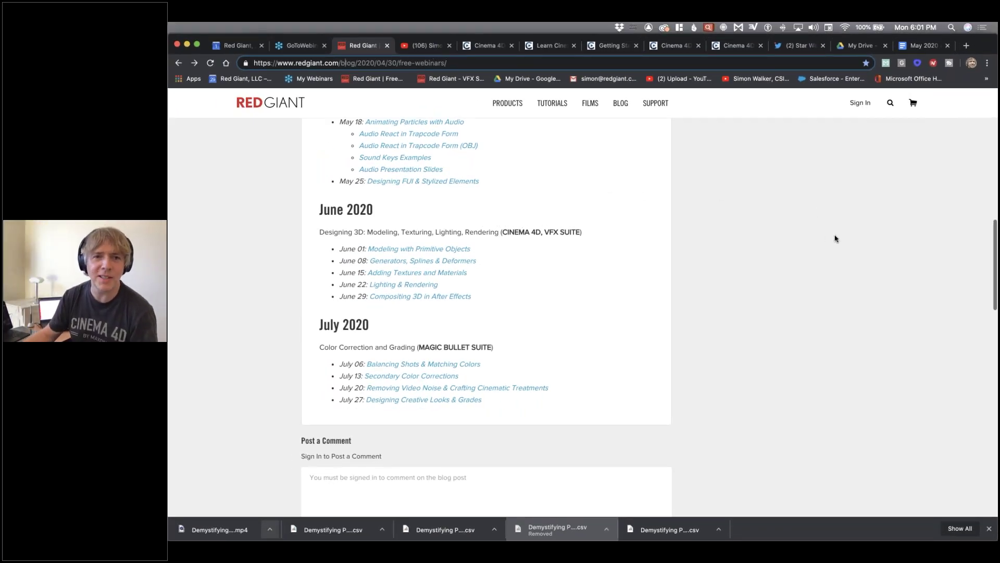
{"action": "left_click", "coordinate": [691, 175]}
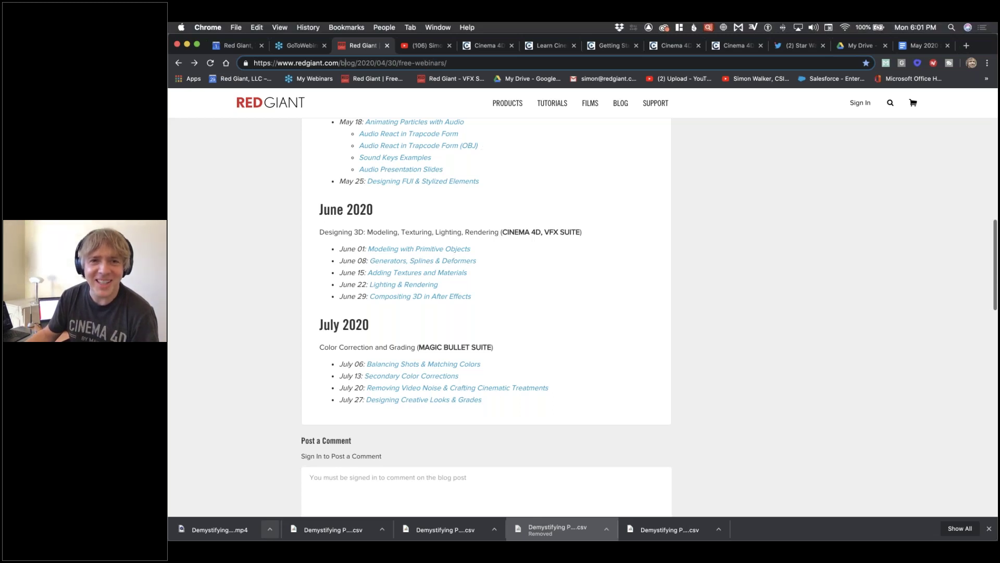